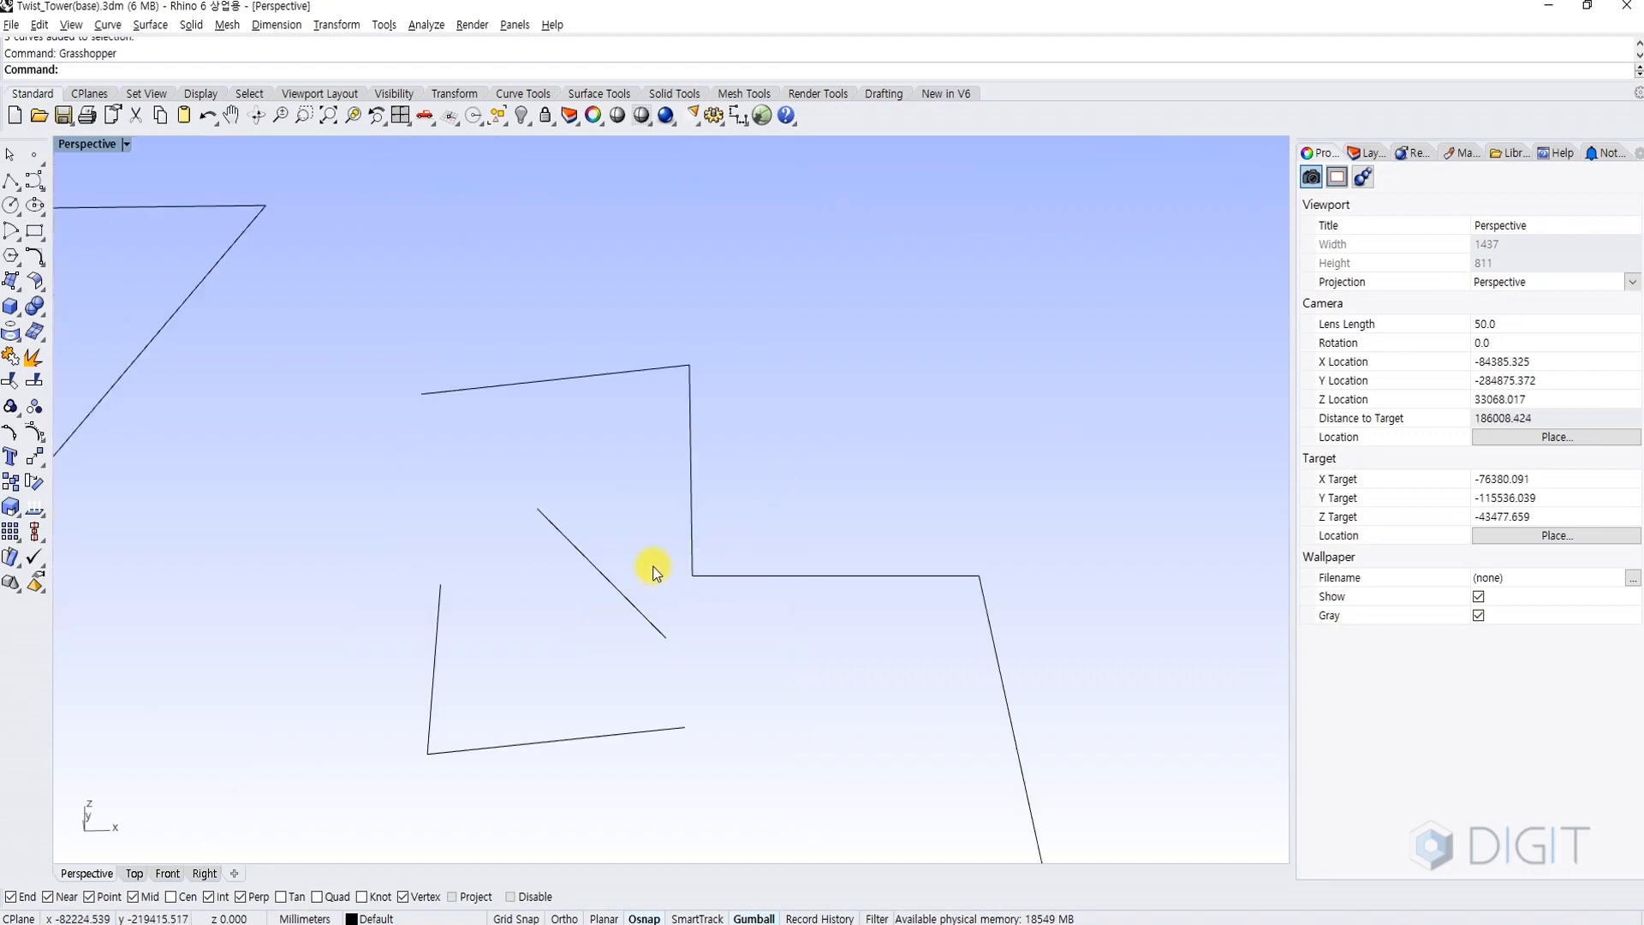
Measure the distance between the two endpoints of the short diagonal line.
type("ist")
key("Return")
left_click(665, 638)
left_click(538, 508)
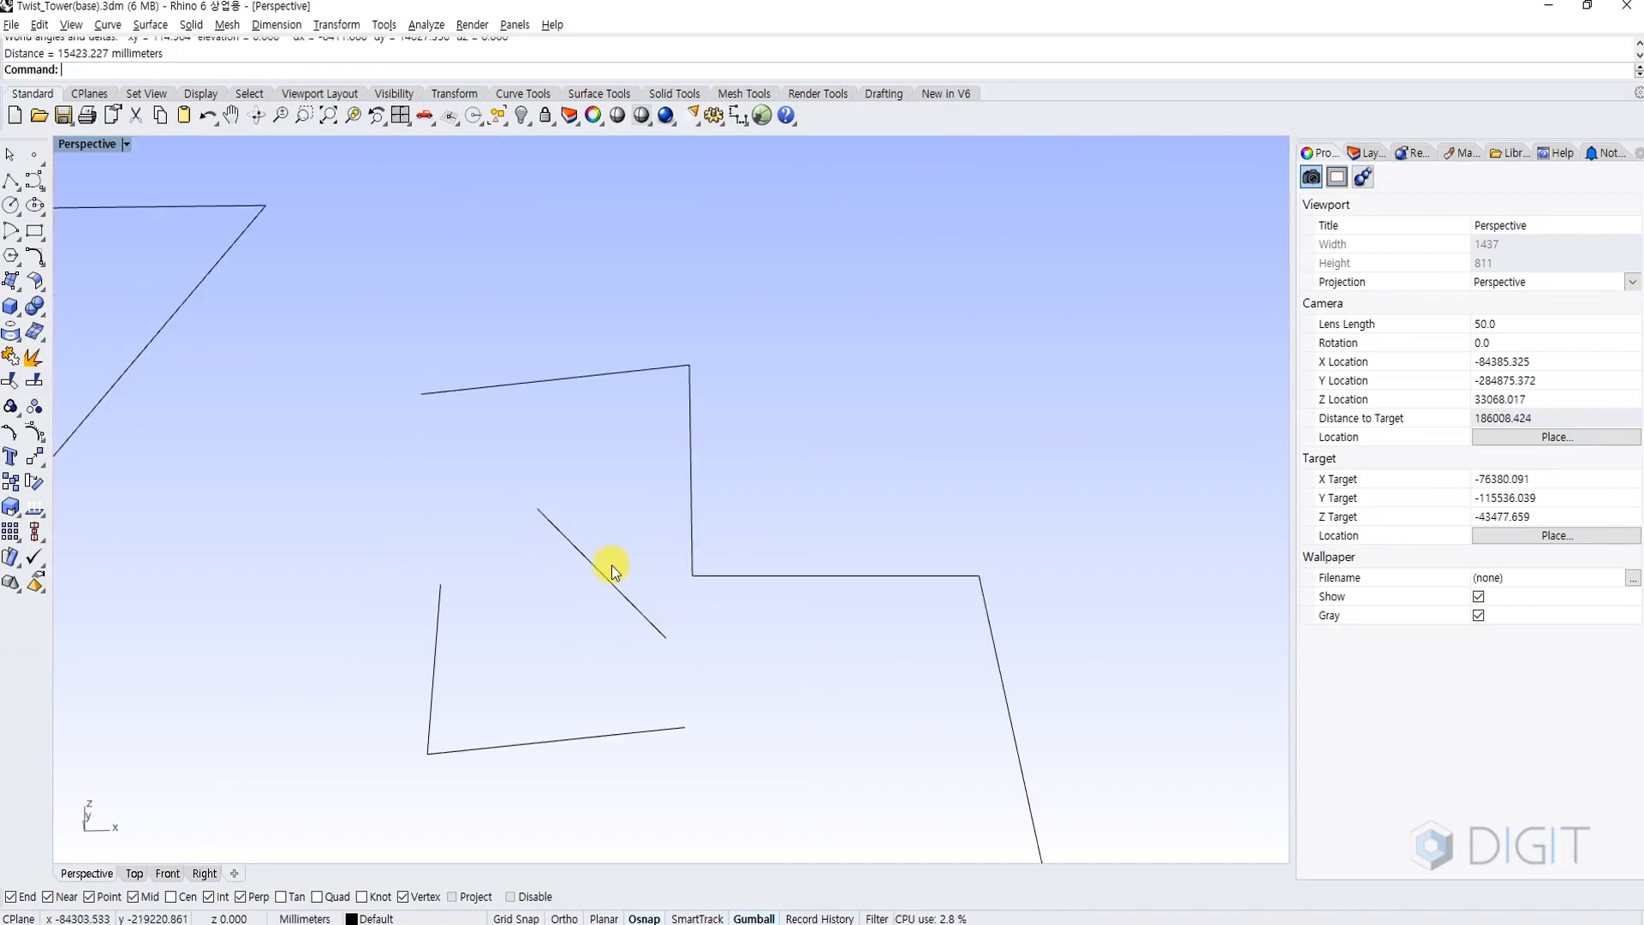
Divide the short diagonal line by length with points every 3000 mm.
left_click(633, 604)
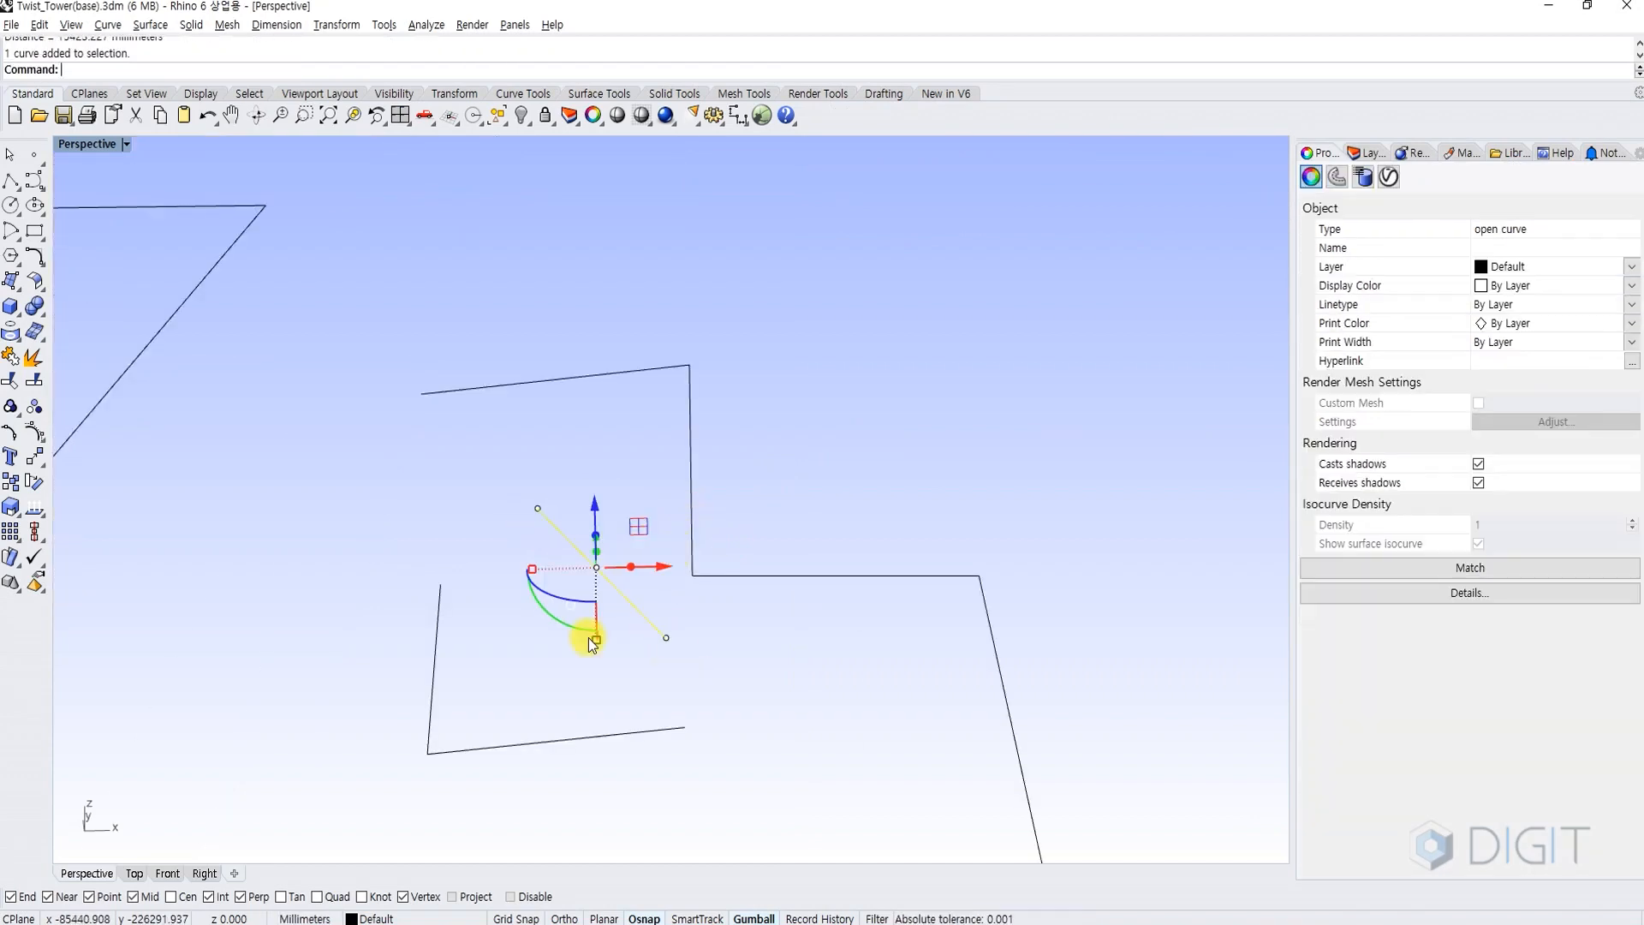
type("Divide")
key("Return")
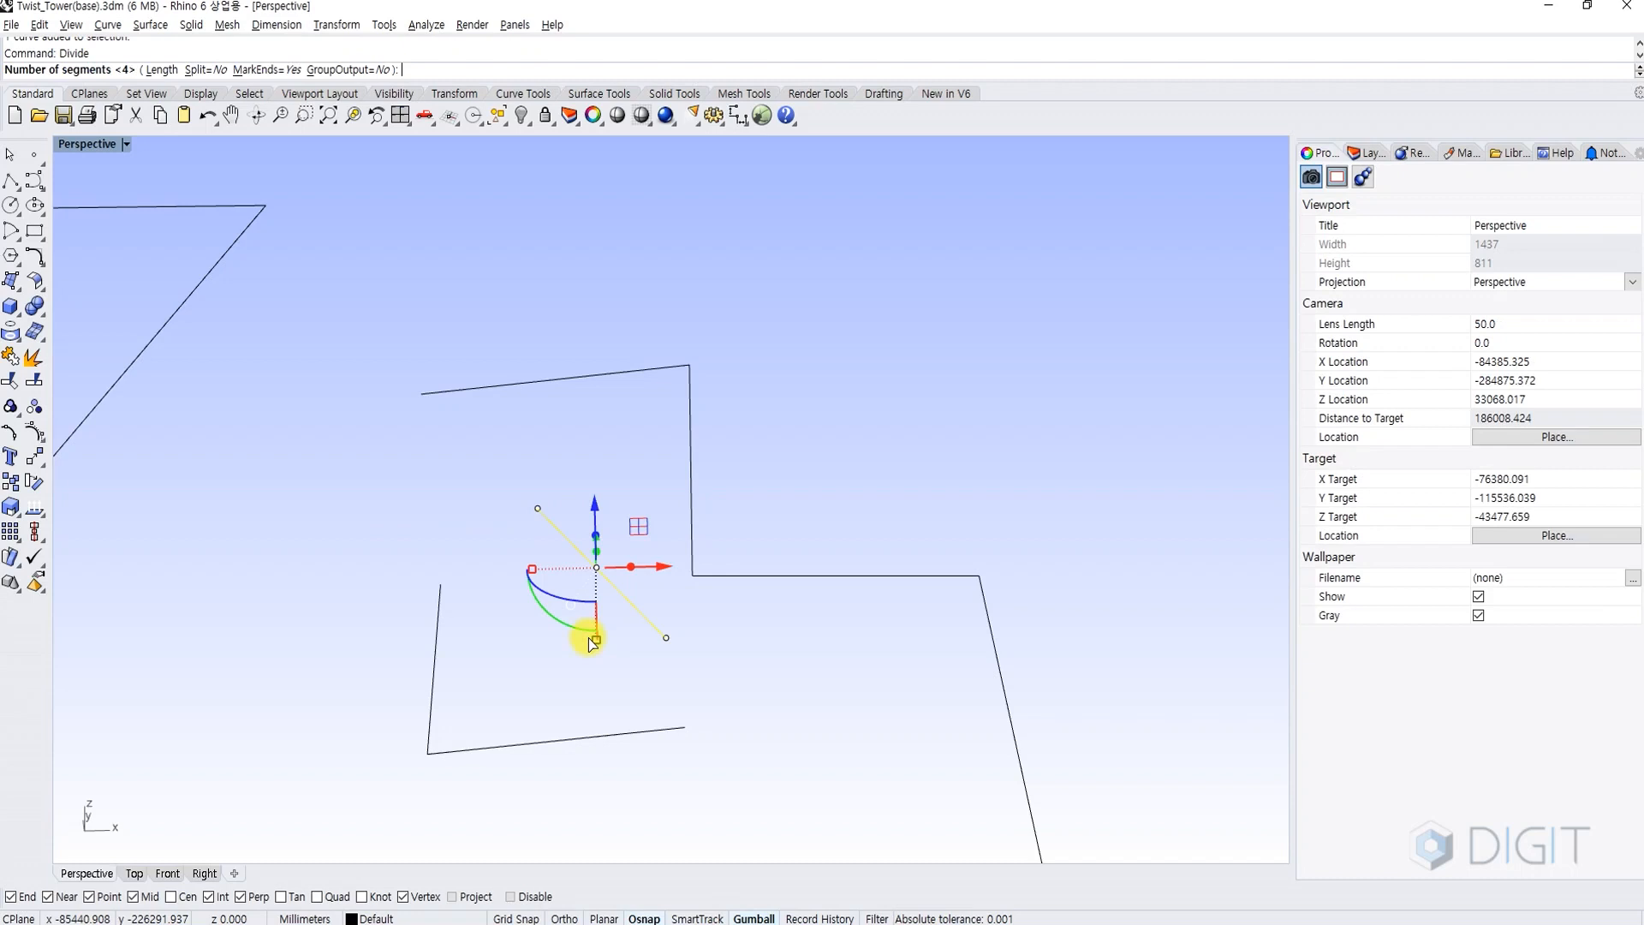
left_click(152, 69)
type("3000")
key("Return")
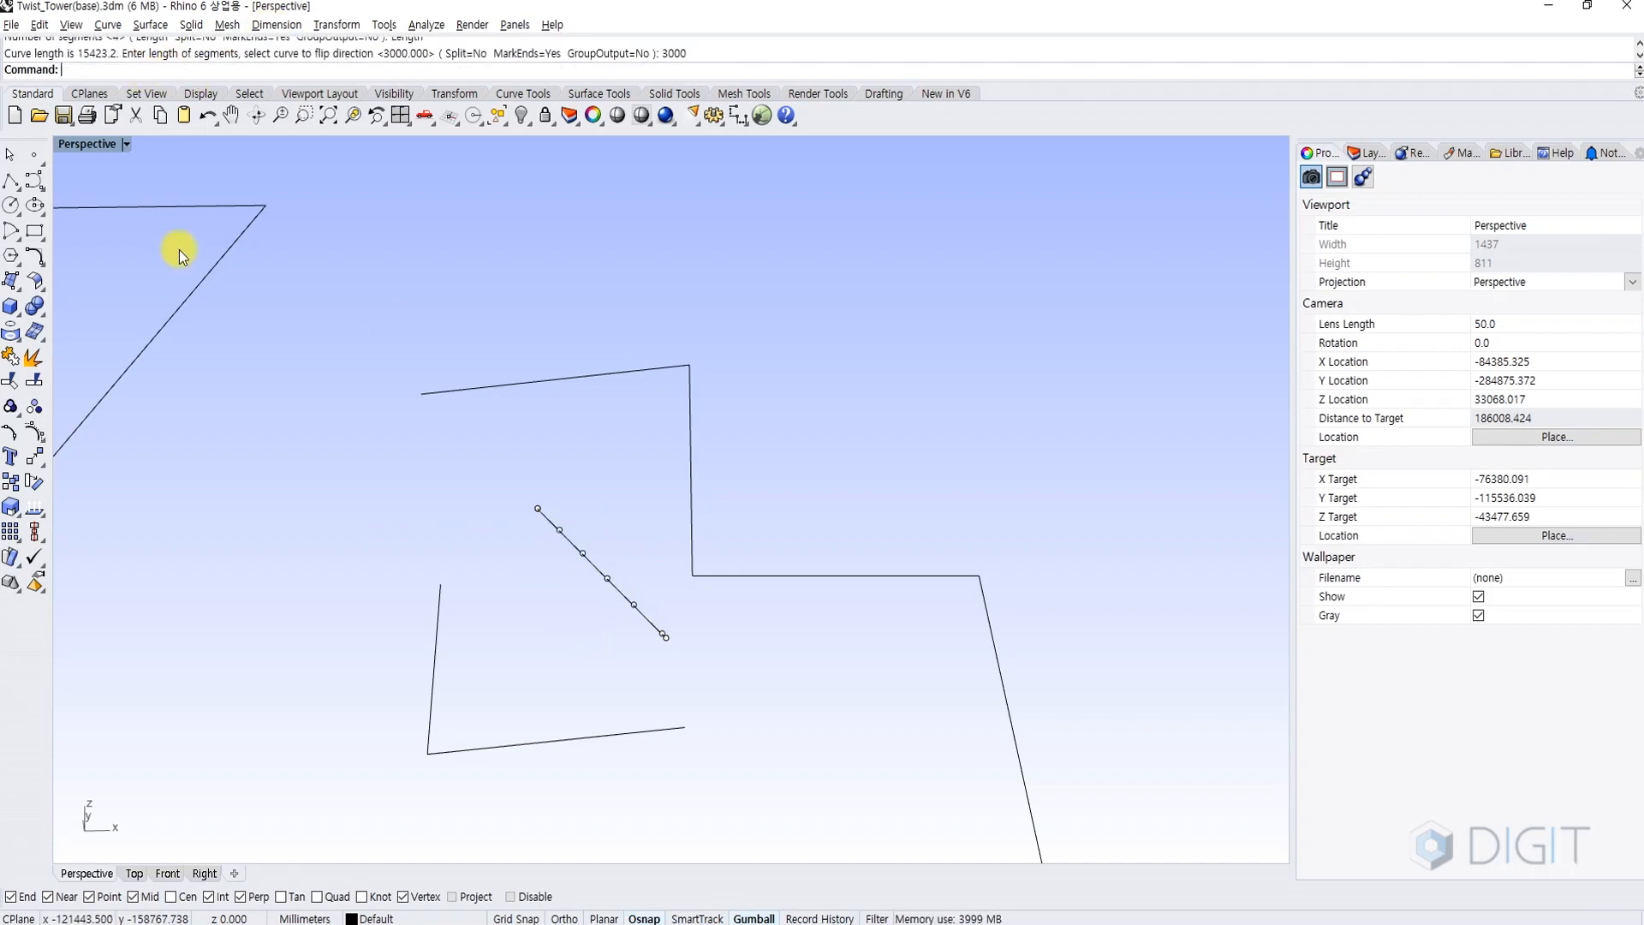
scroll(547, 492, "up", 3)
scroll(547, 492, "down", 2)
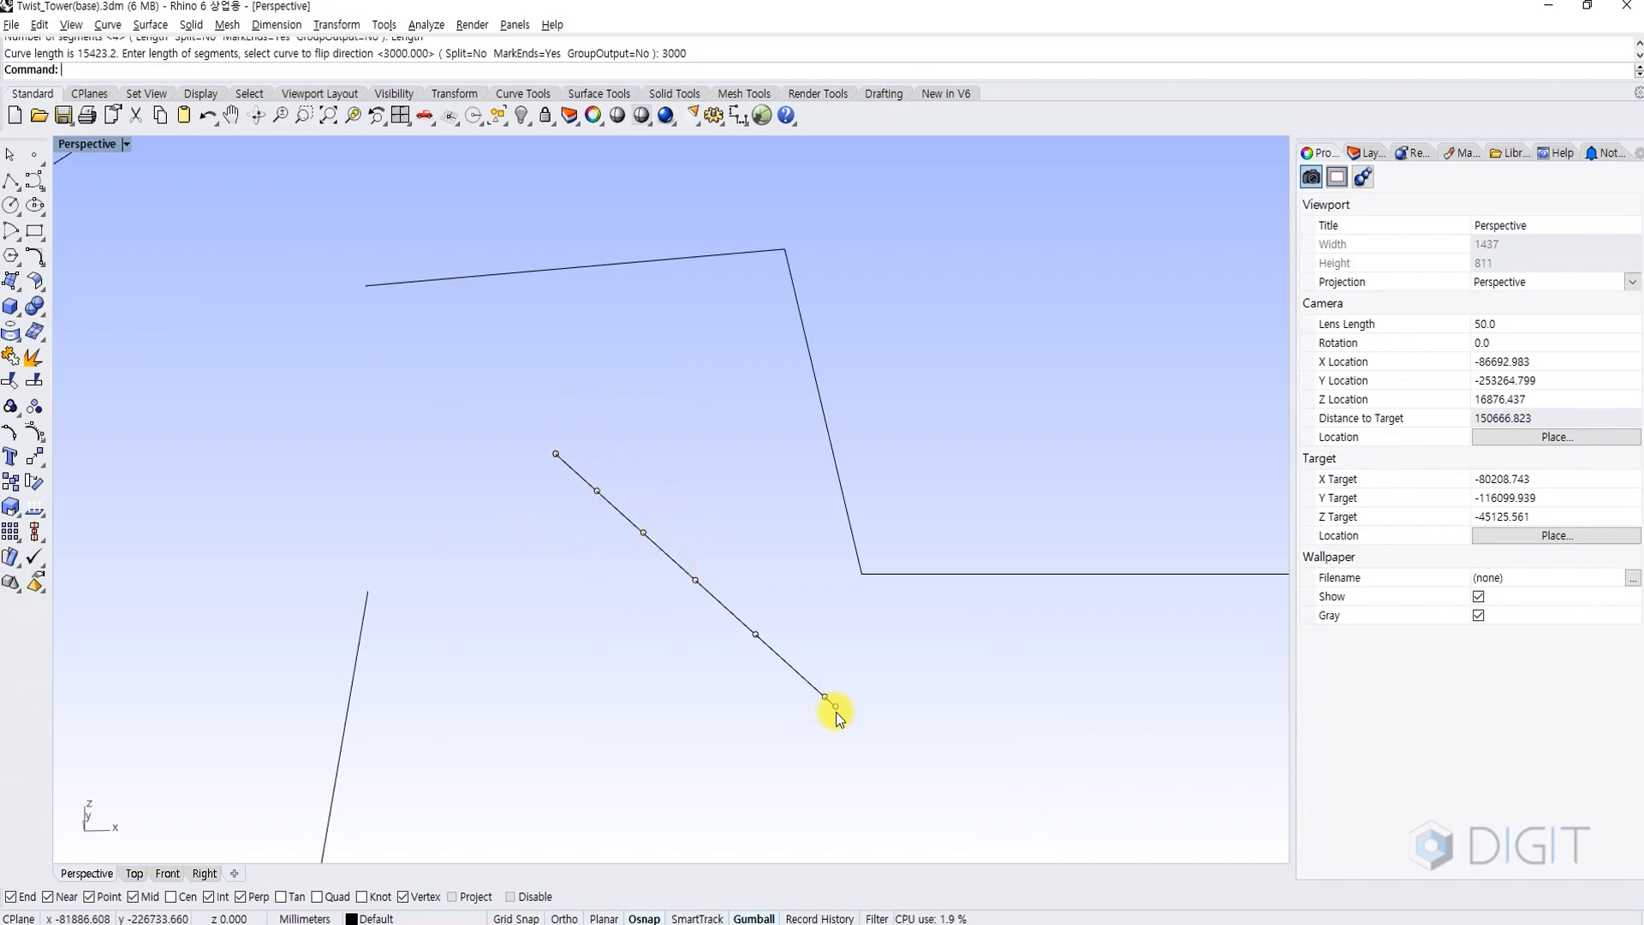
Divide the L-shaped polyline below the diagonal line by a segment length of 3000 mm.
scroll(836, 712, "down", 2)
left_click(696, 673)
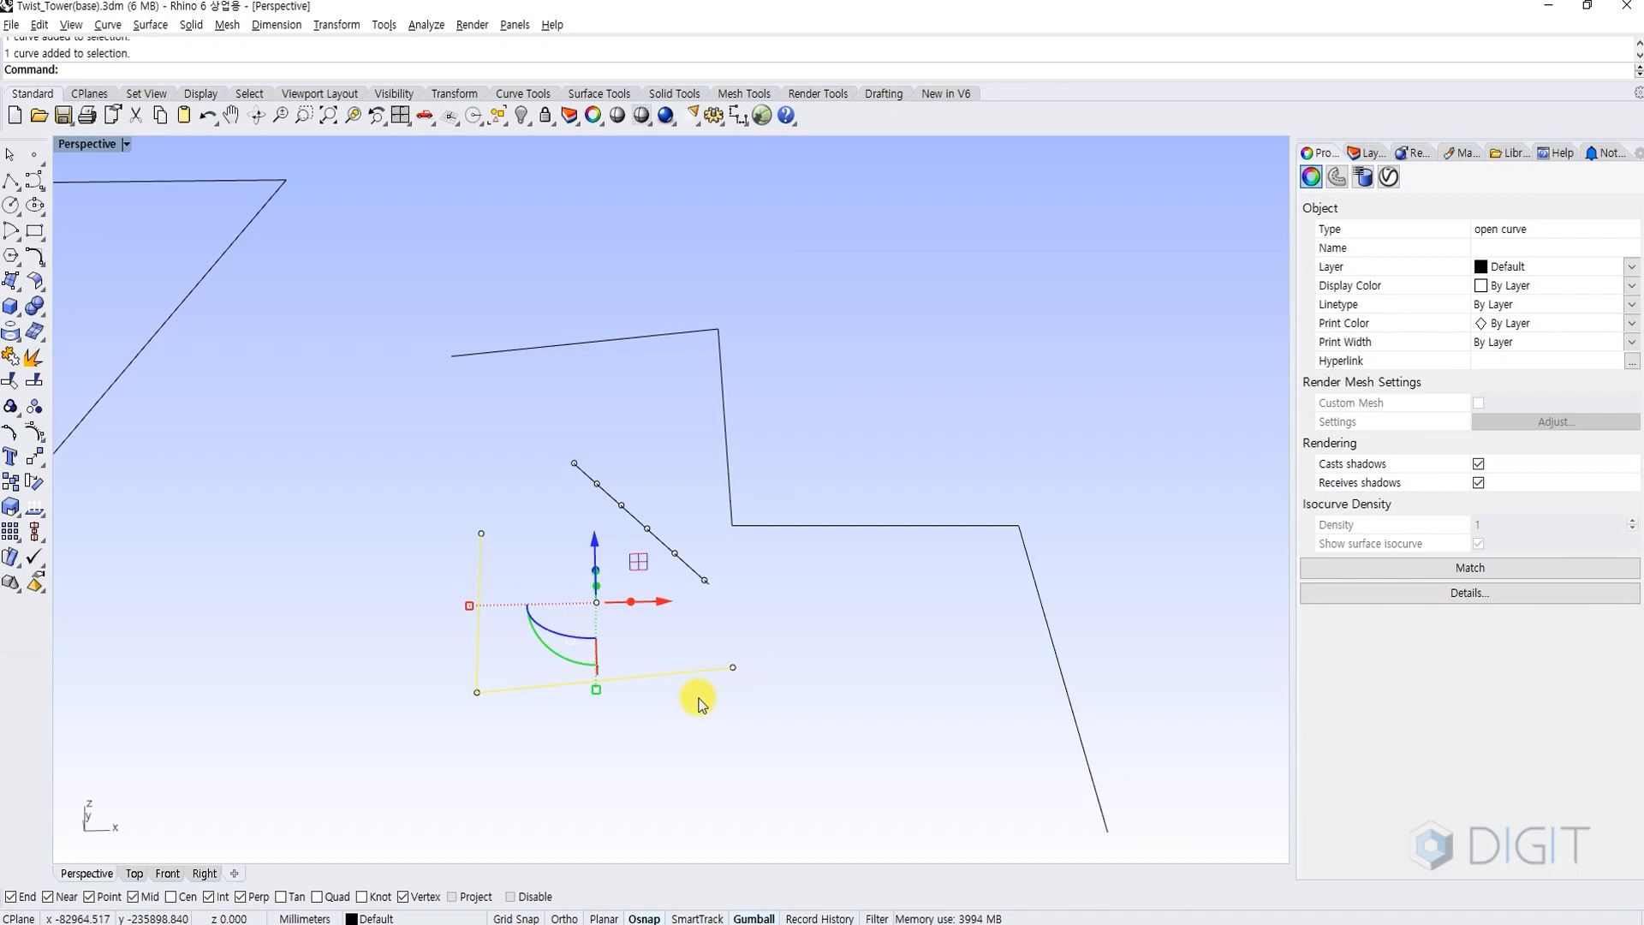
type("Divide")
key("Return")
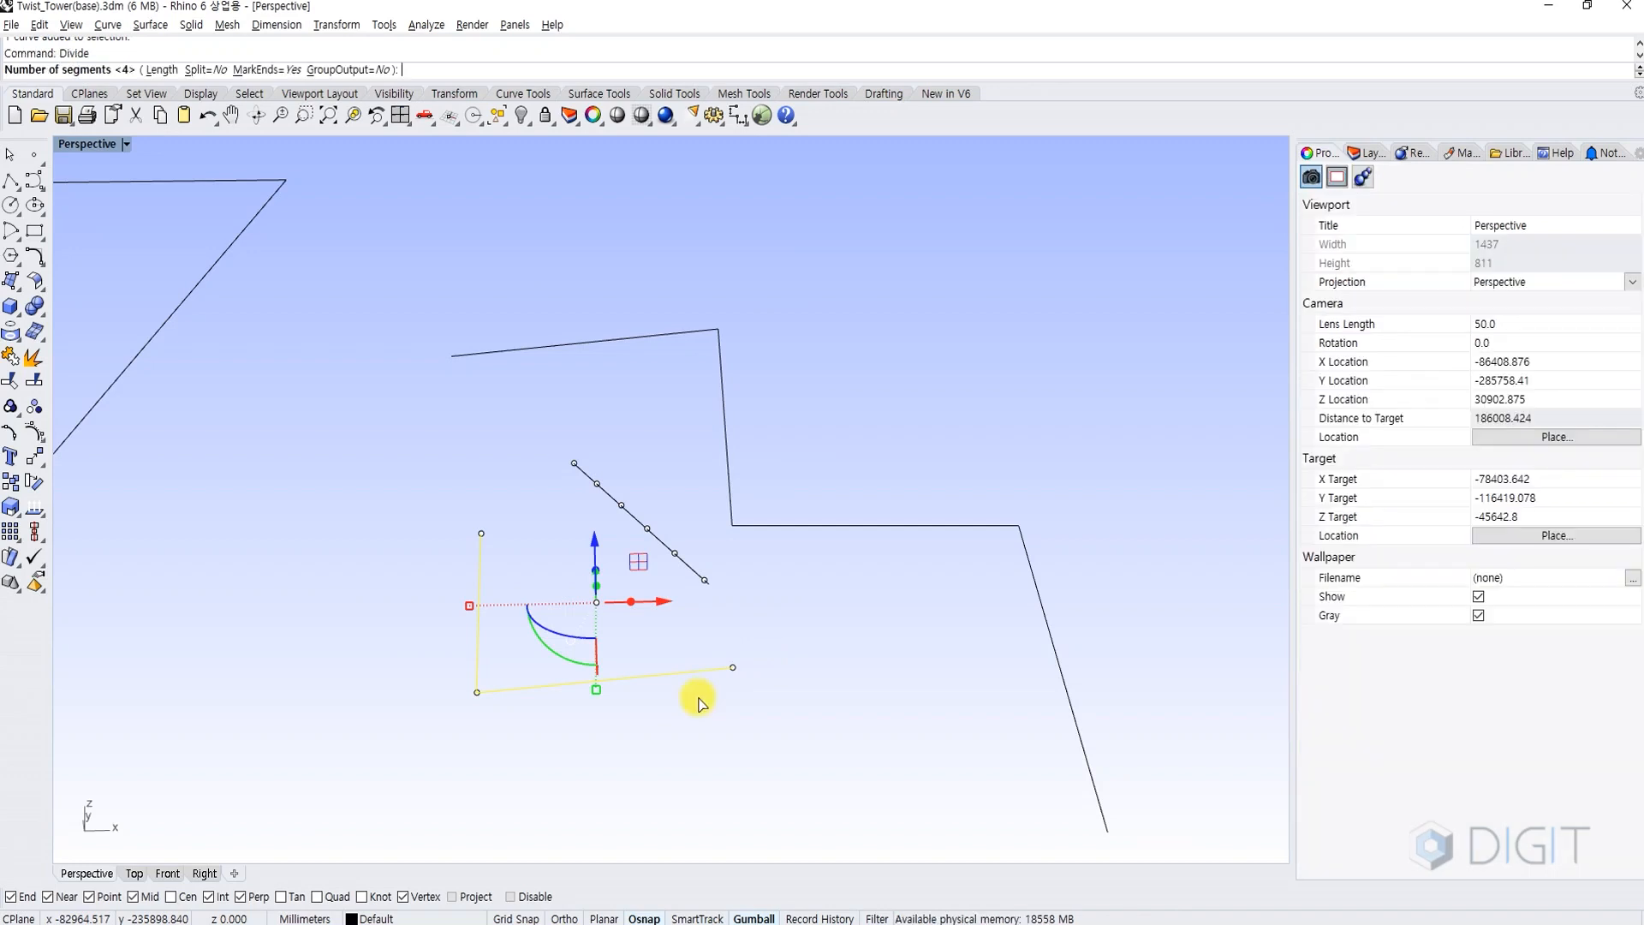
type("l")
key("Return")
type("30")
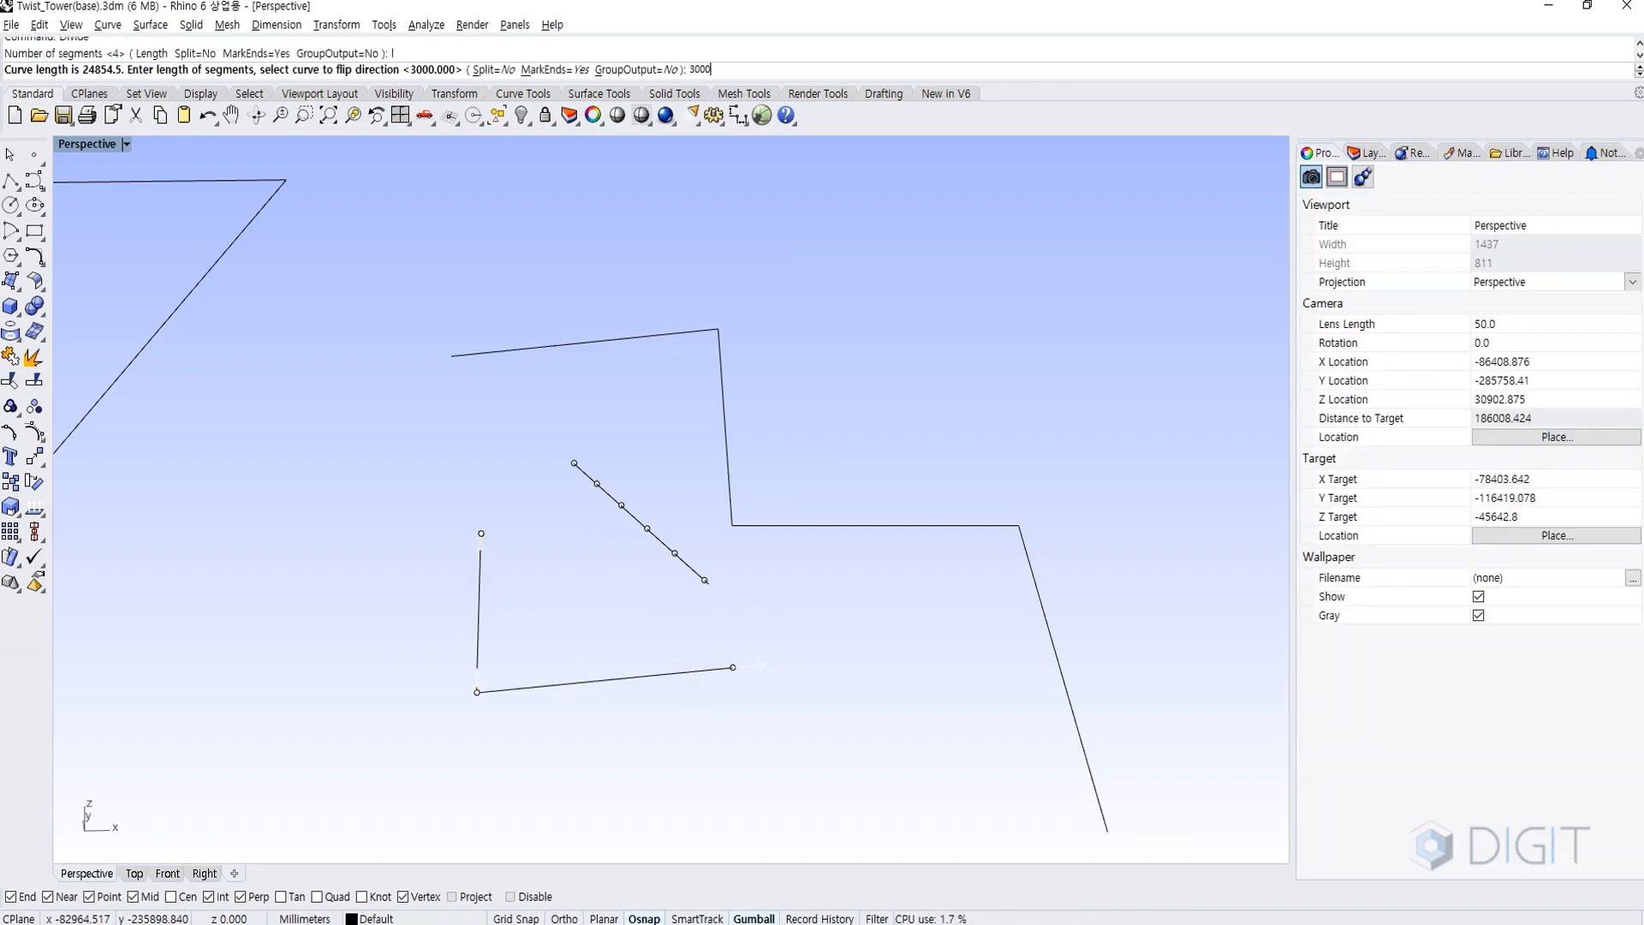
type("00")
key("Return")
Examine the spacing of the division points around the corner and at the ends of the L-shaped polyline.
scroll(697, 697, "up", 2)
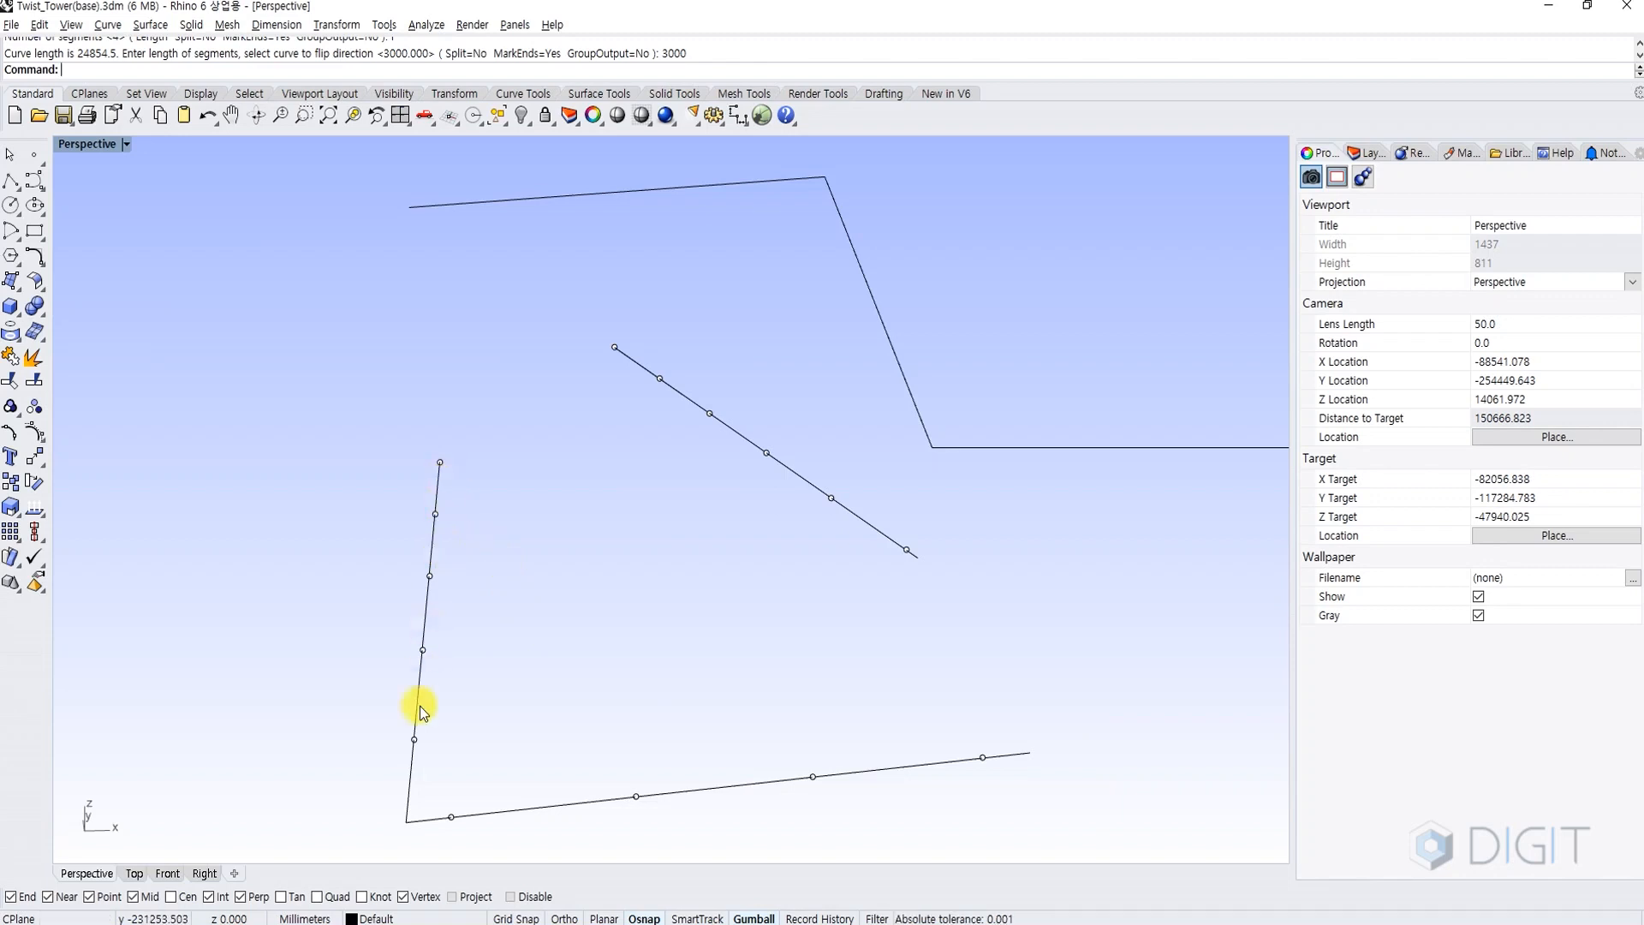
scroll(1018, 764, "down", 2)
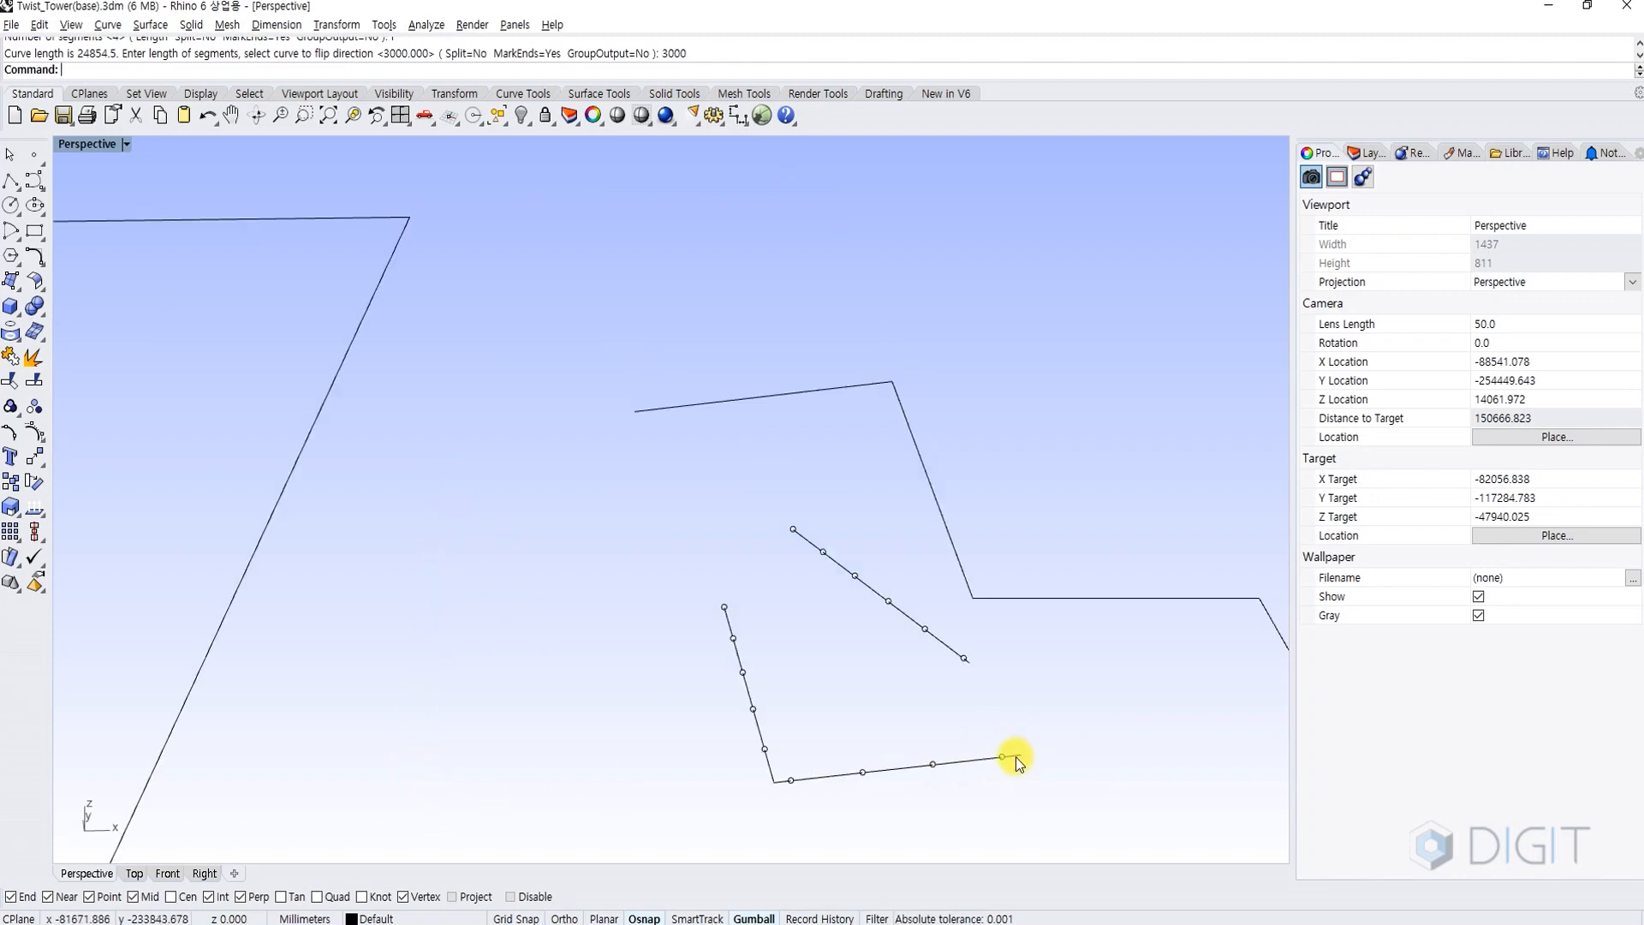
scroll(800, 780, "up", 3)
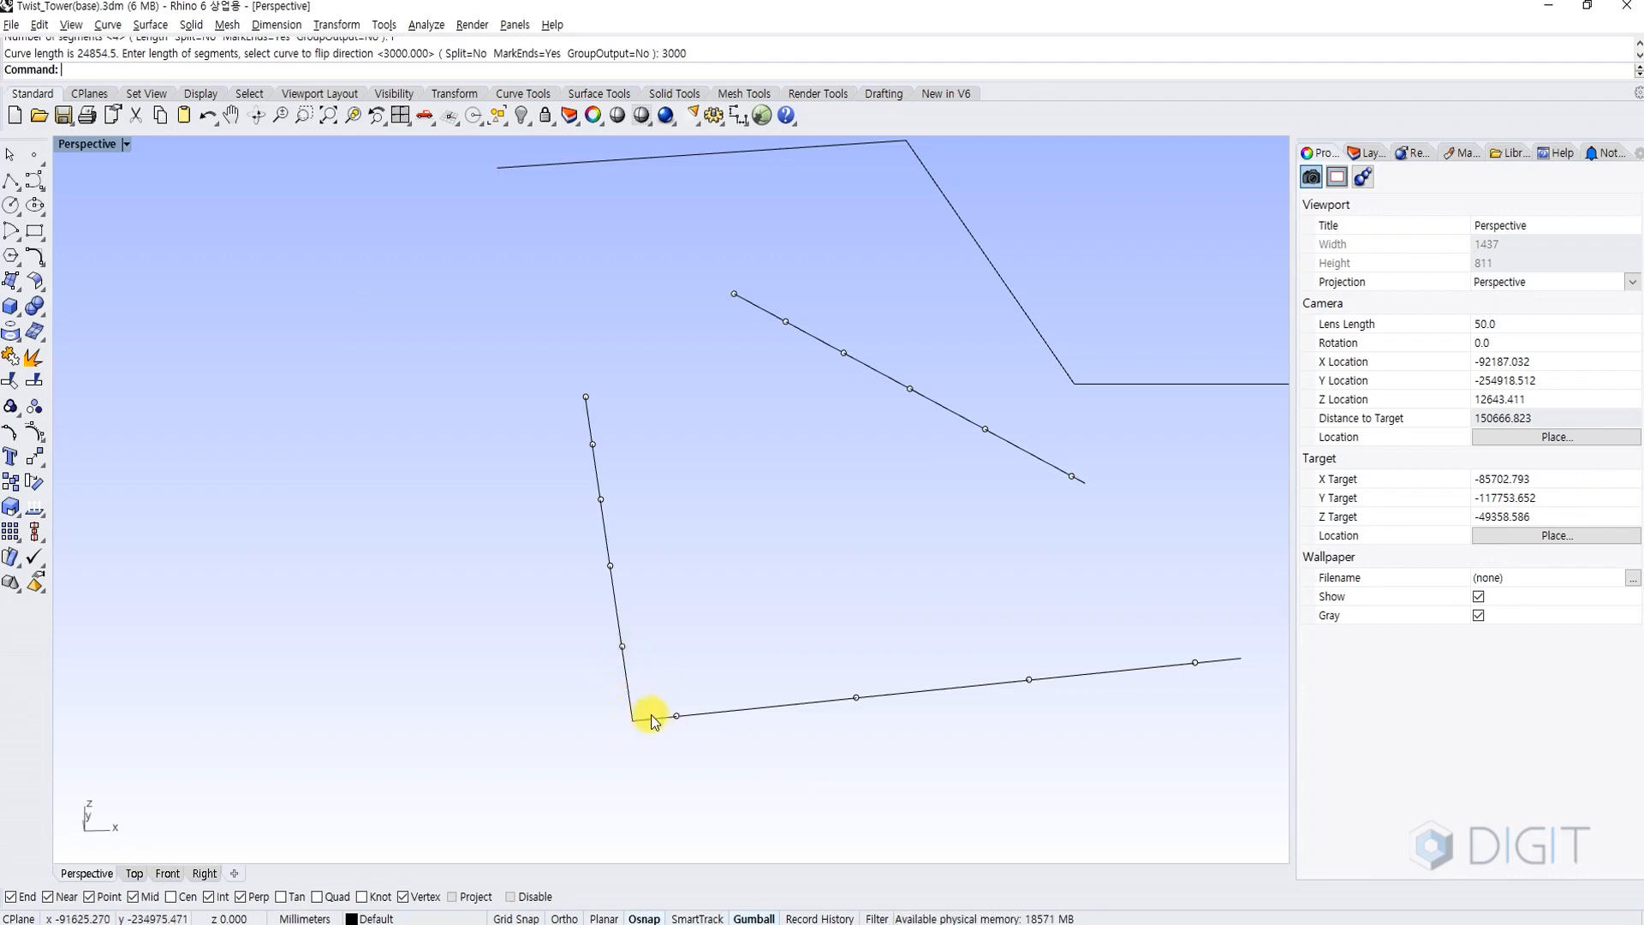
scroll(677, 713, "down", 4)
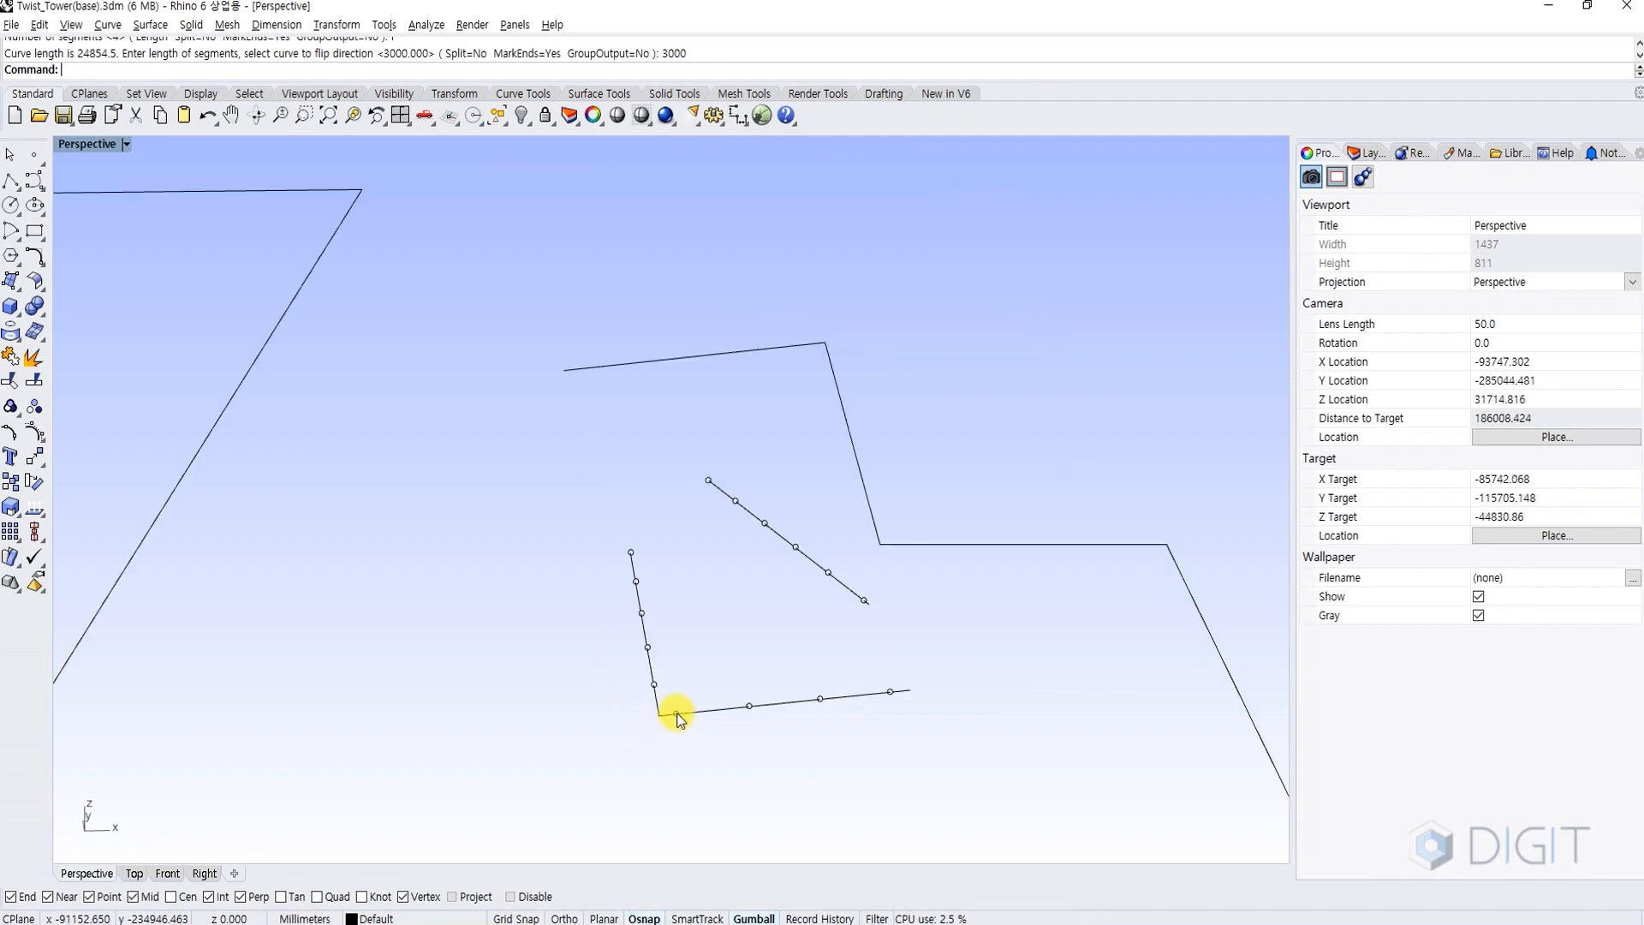
scroll(657, 715, "up", 2)
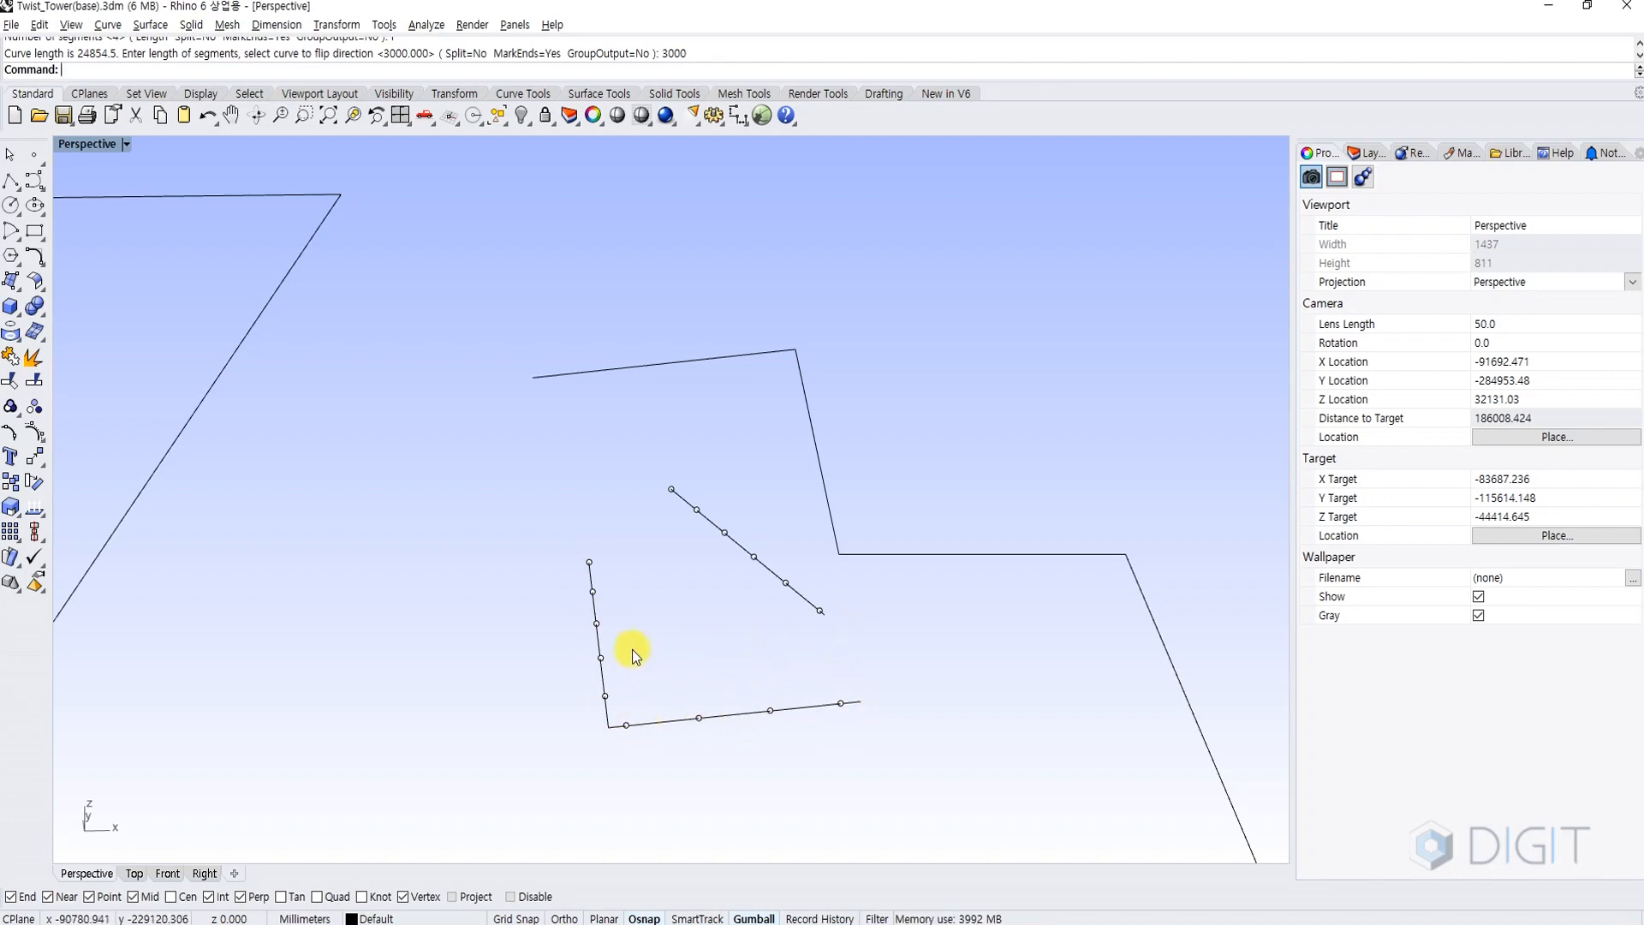
scroll(611, 722, "up", 2)
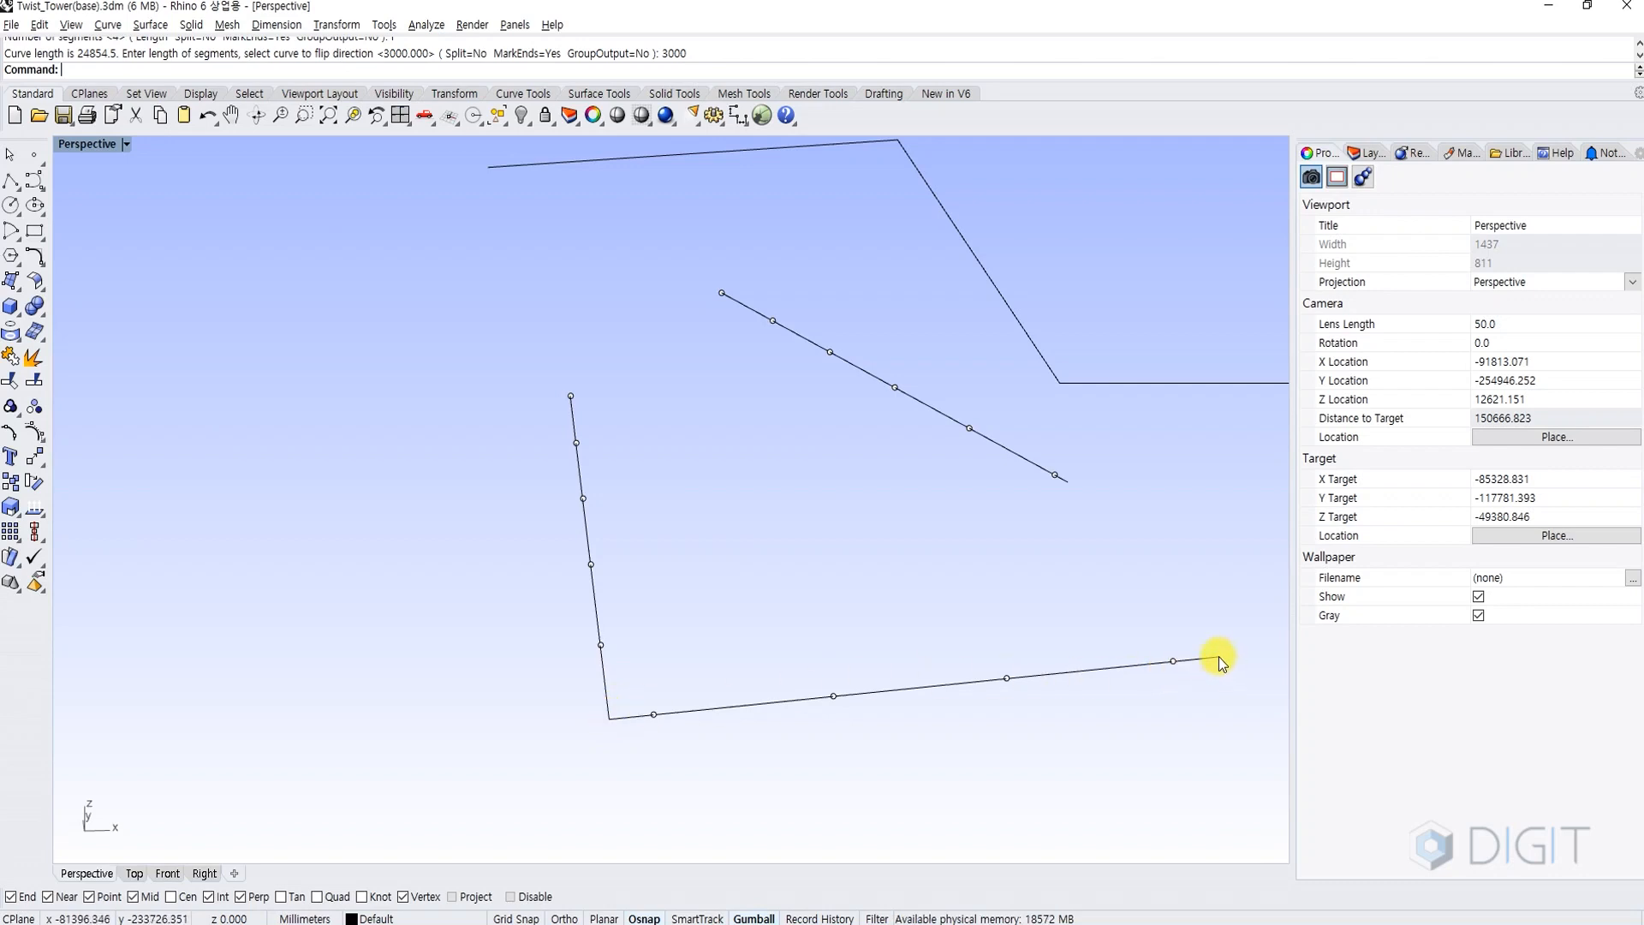
scroll(677, 591, "down", 2)
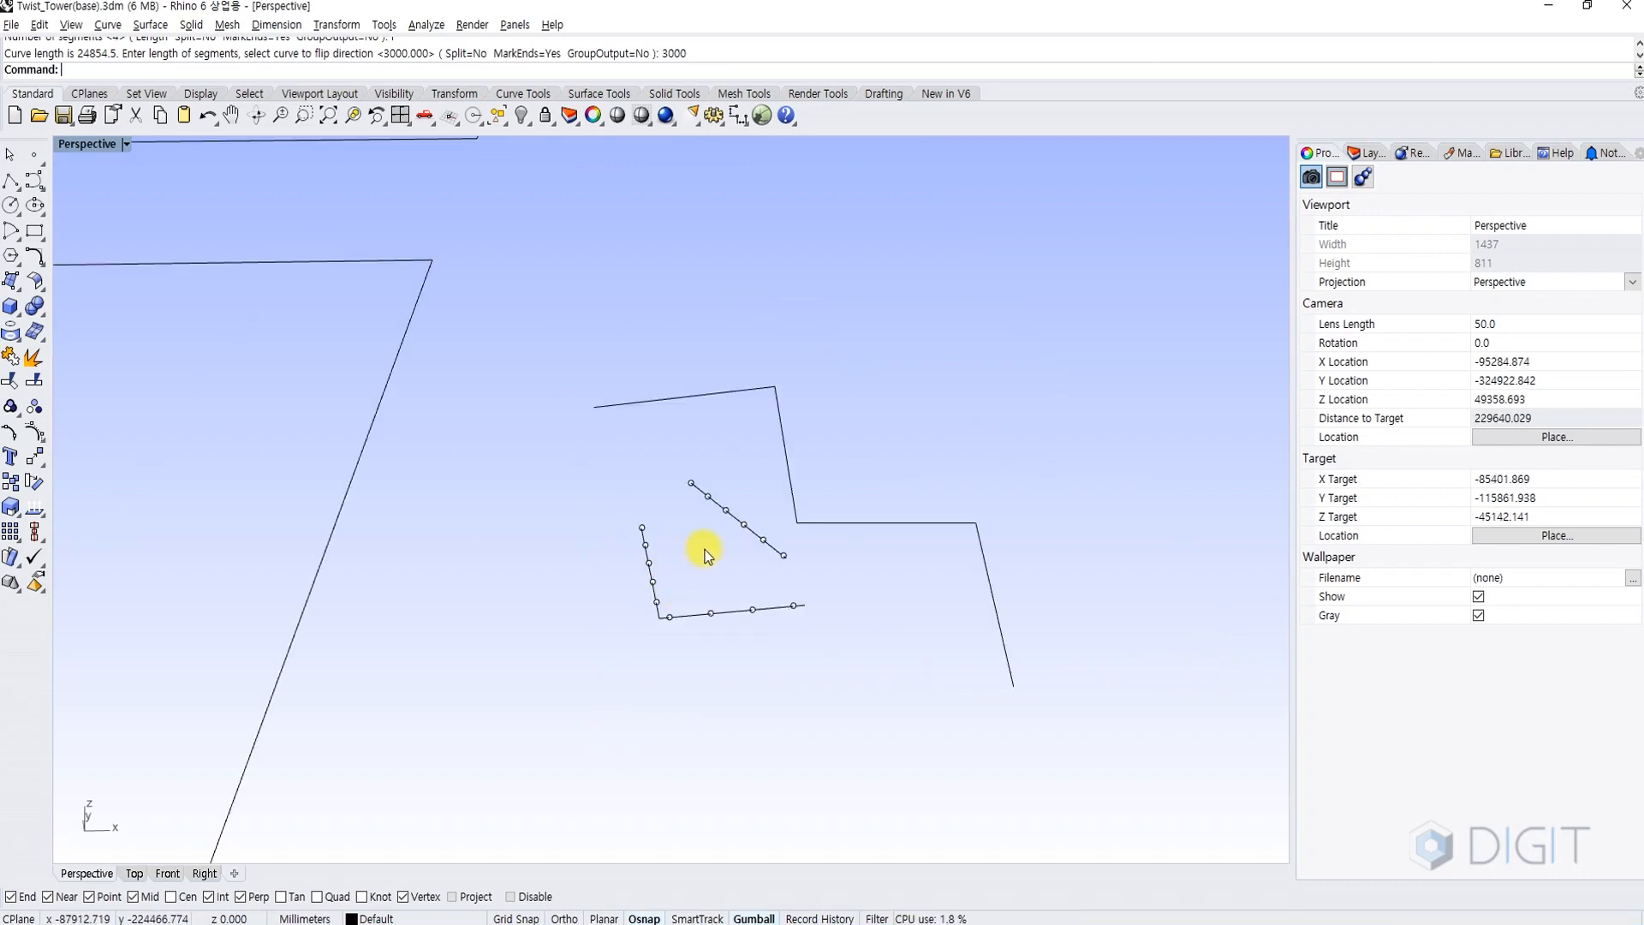
Delete the division points from both curves and bring the diagonal line into close view.
key("Delete")
scroll(738, 600, "up", 3)
left_click(738, 602)
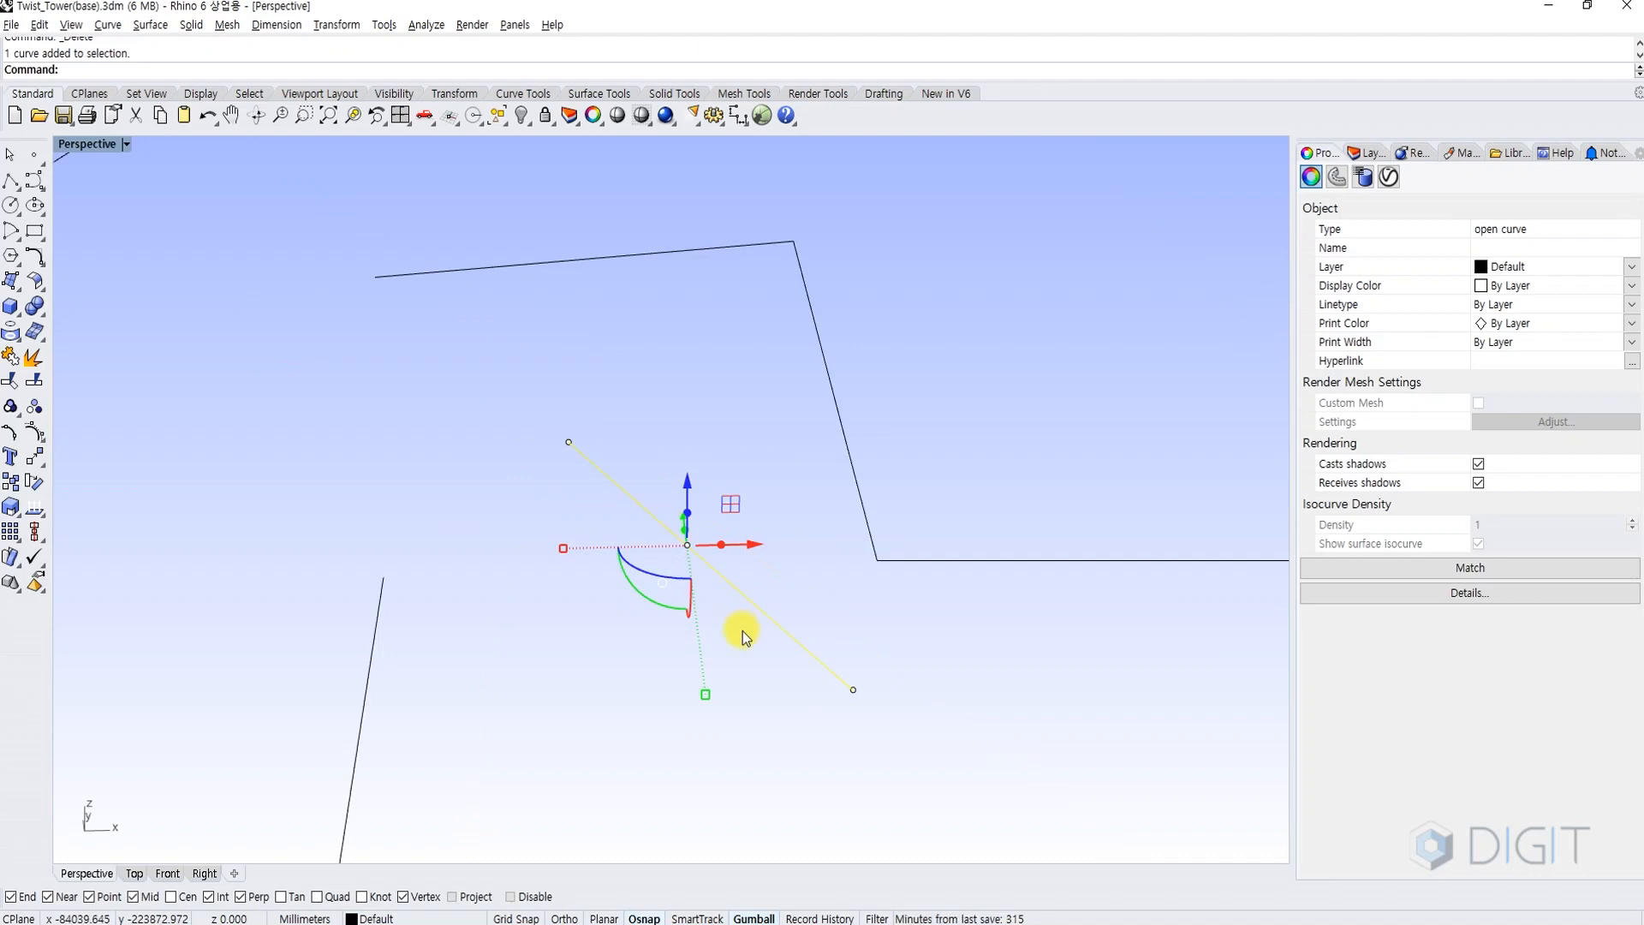
type("zs")
key("Return")
key("Escape")
scroll(742, 632, "down", 2)
right_click_drag(742, 632, 694, 571, "shift")
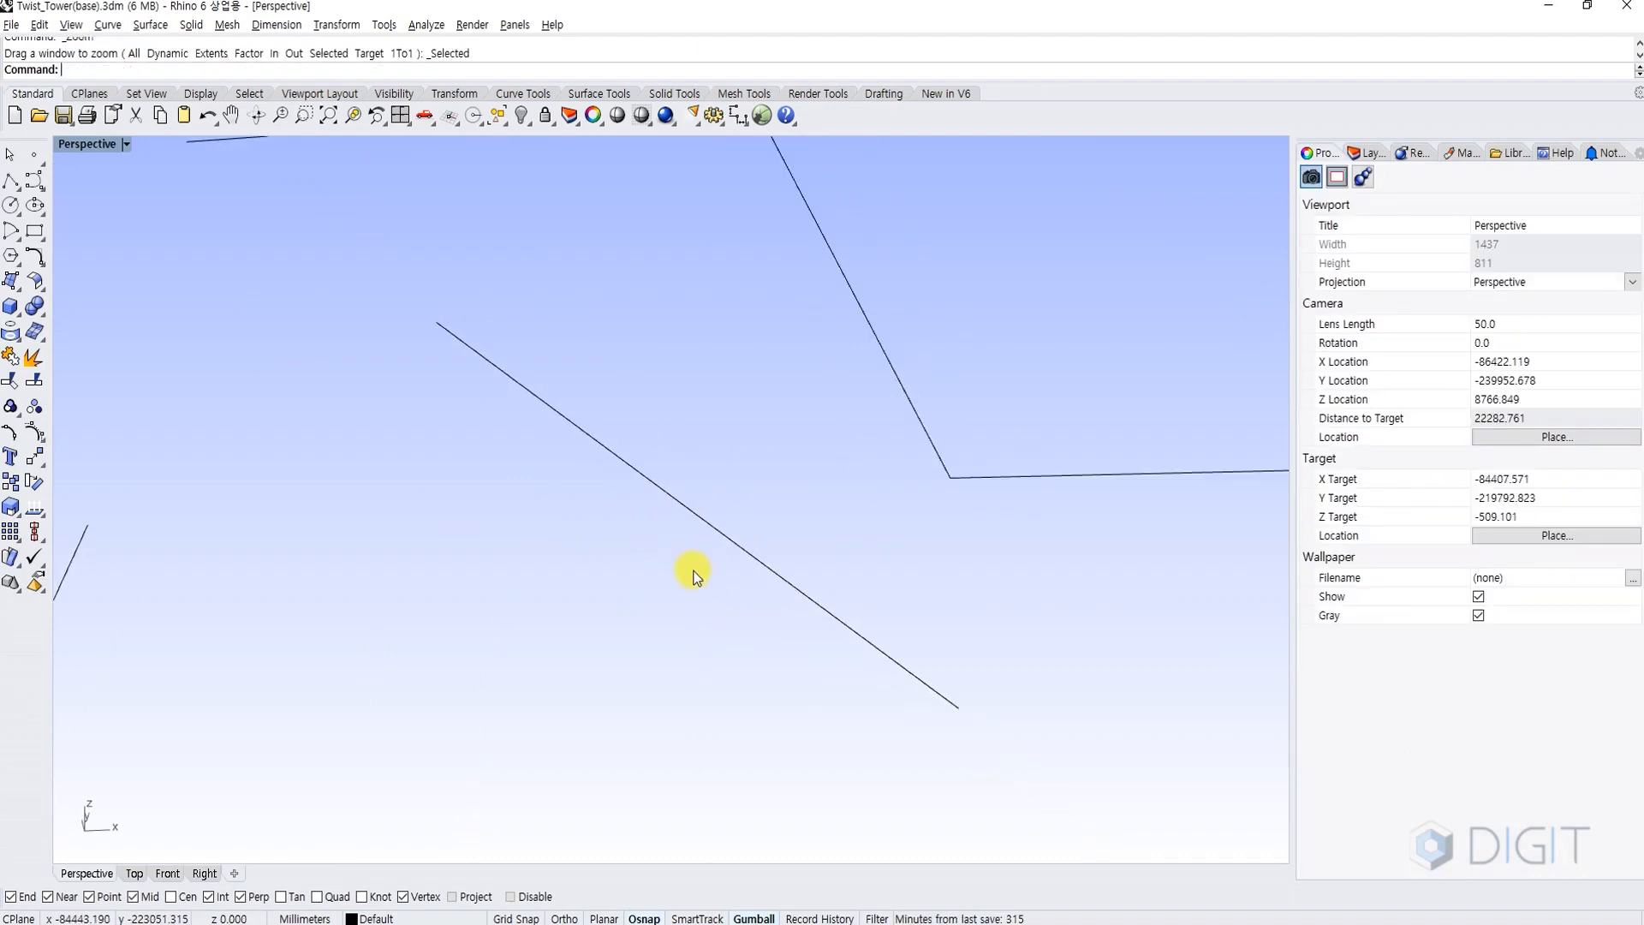
Divide the diagonal line again with the Length option set to 3000 mm.
type("Divide")
key("Return")
left_click_drag(757, 381, 593, 544)
key("Return")
type("l")
key("Return")
type("3000.000> ( Split=No  MarkEnds=Yes  GroupOutput=No ): 3000")
key("Return")
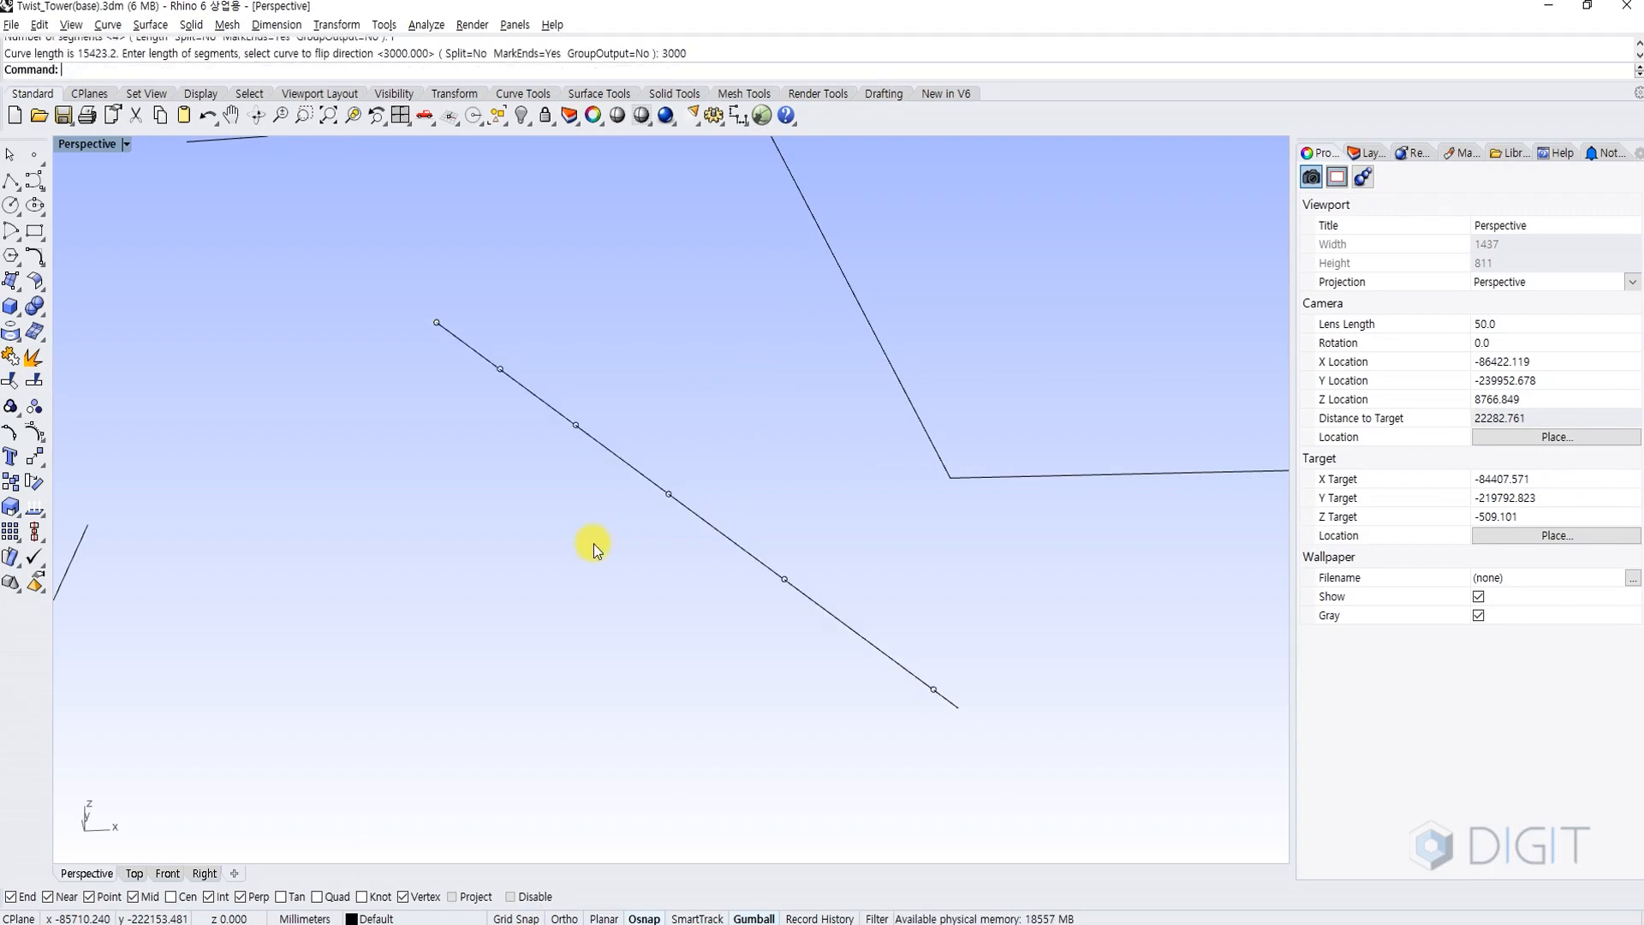
Delete the 3000 mm division points from the diagonal line, keeping the line itself.
left_click_drag(393, 309, 465, 354)
left_click(503, 381)
key("Escape")
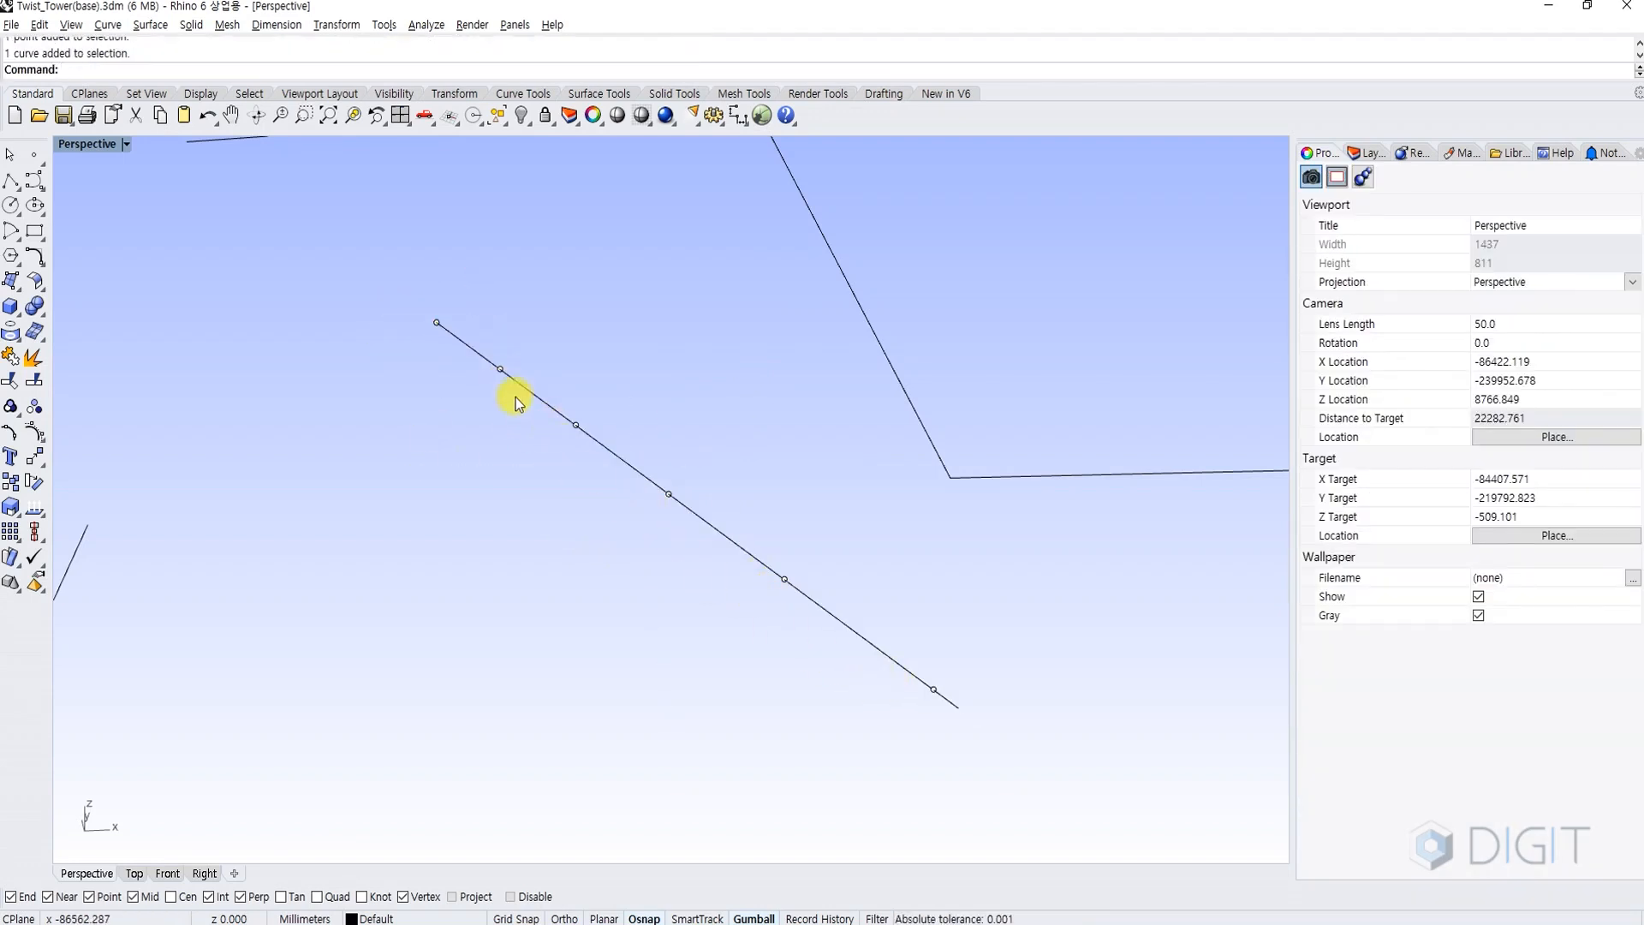
key("Delete")
Divide the diagonal line into 5 equal segments.
key("Return")
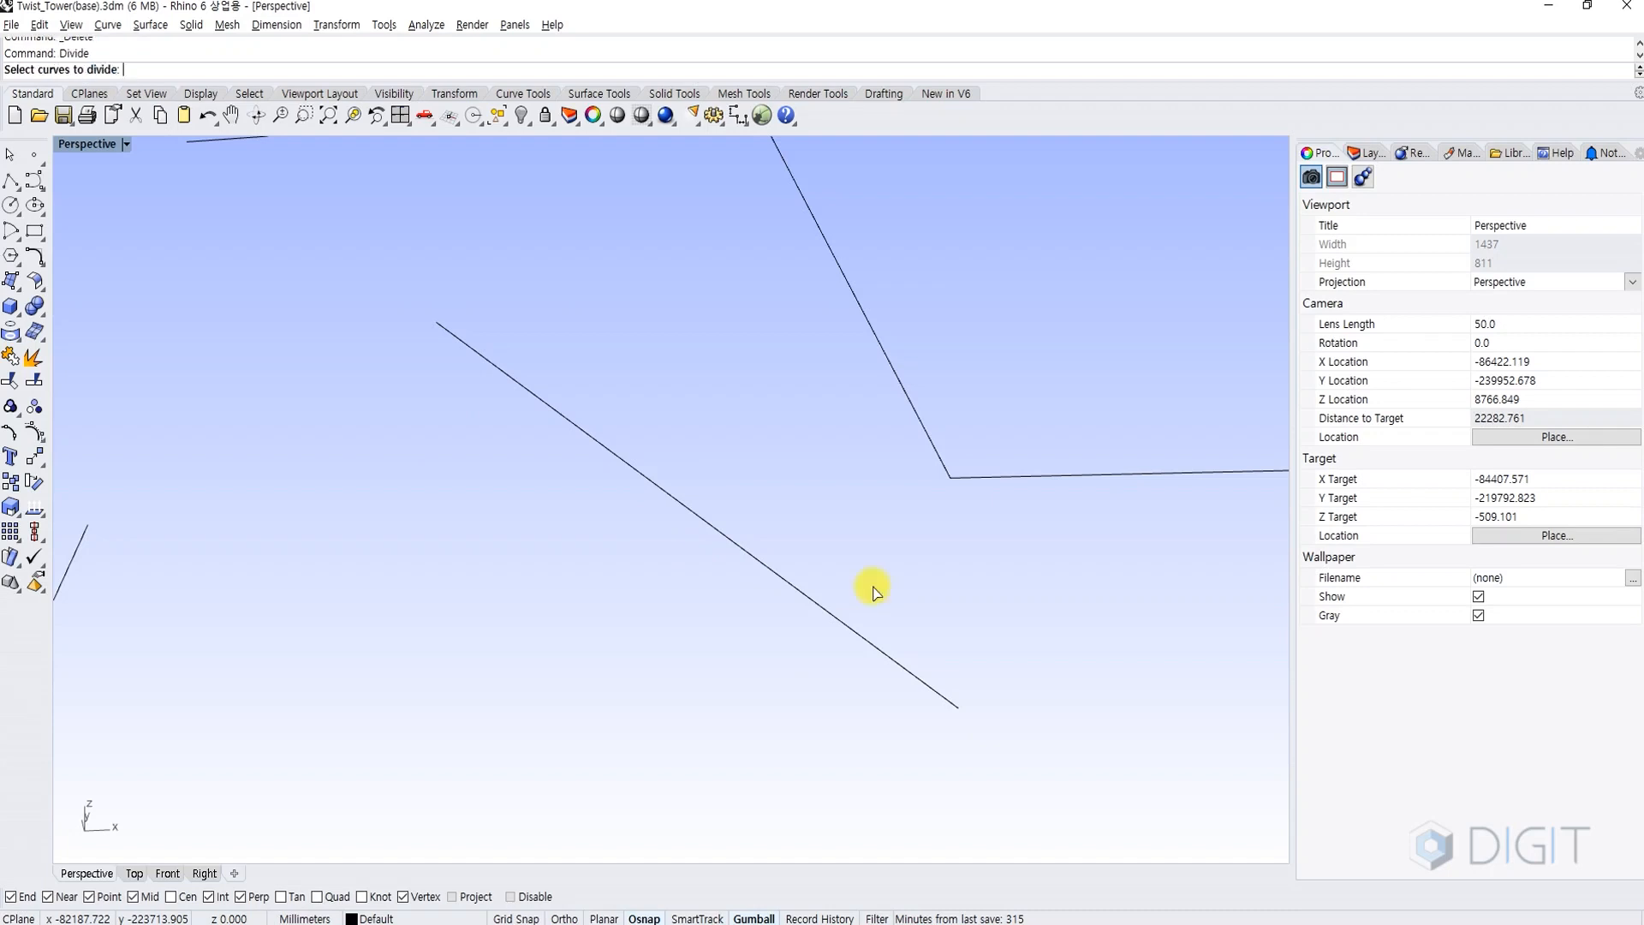
left_click_drag(768, 617, 766, 618)
key("Return")
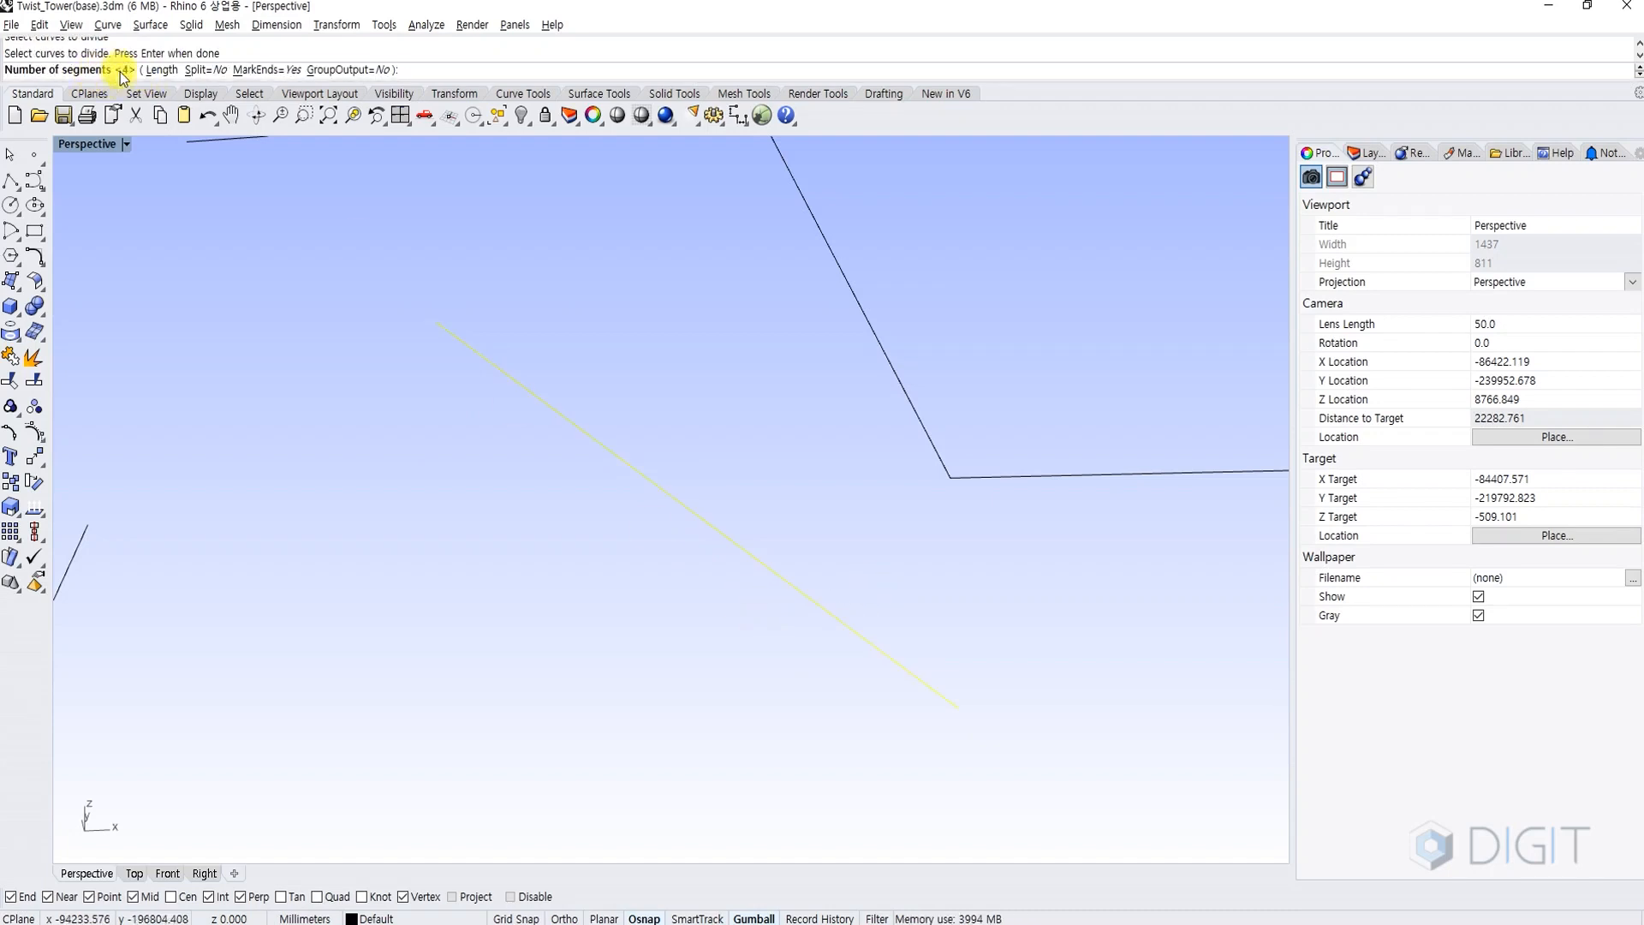
type("5")
key("Return")
scroll(543, 492, "down", 2)
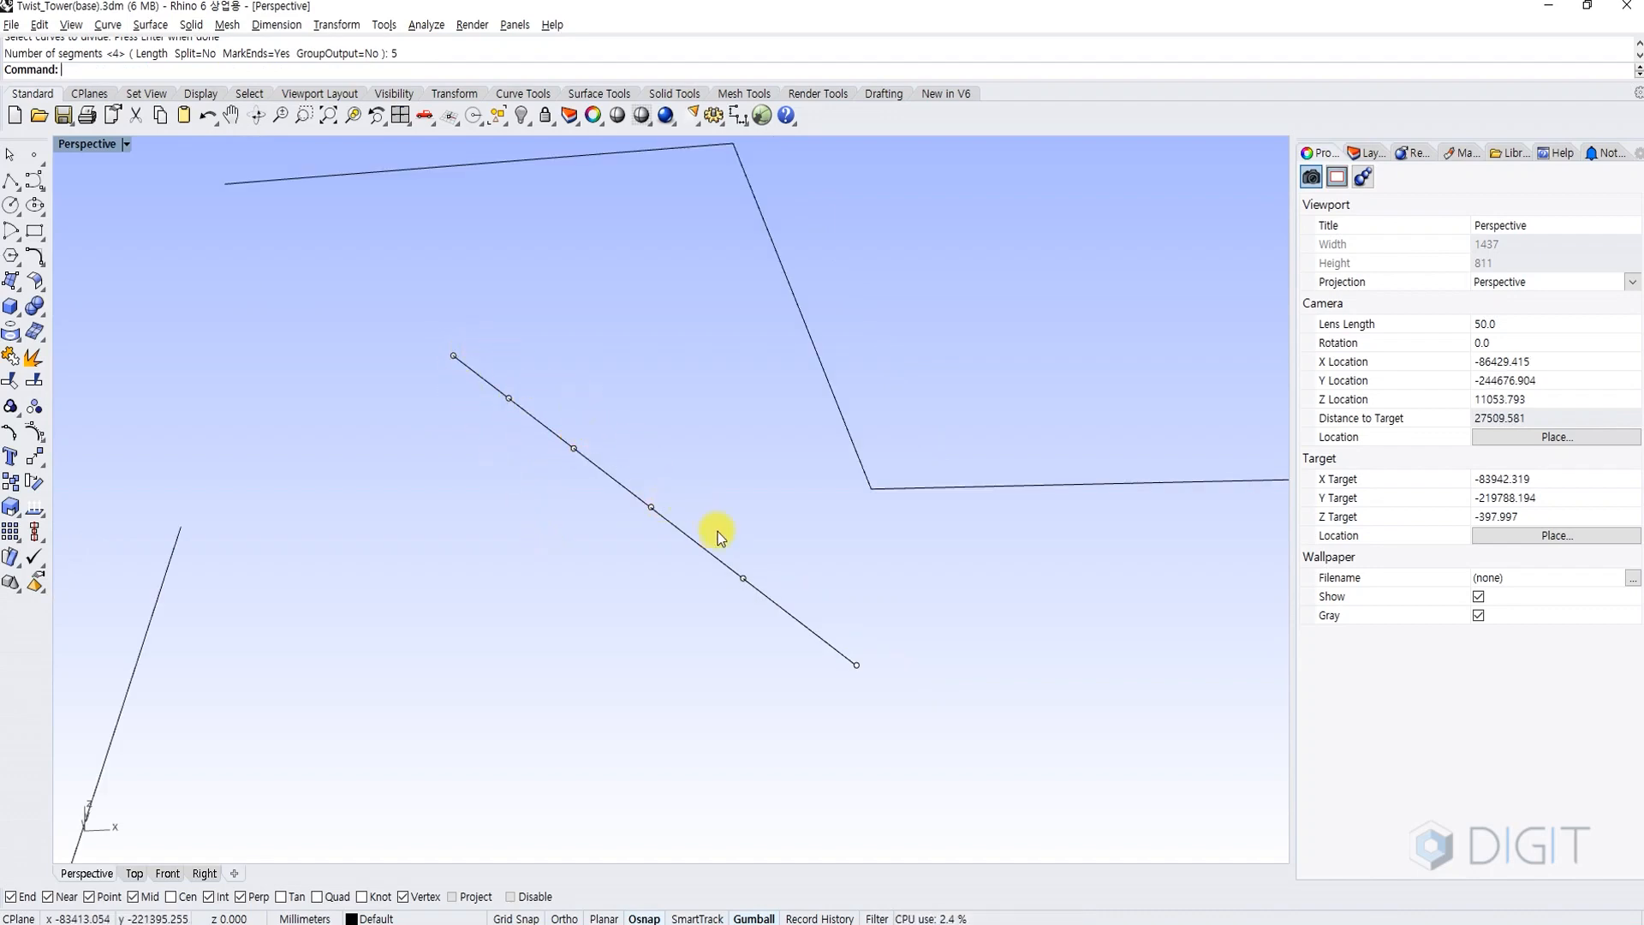
Delete the points that mark the five equal segments on the diagonal line.
scroll(559, 534, "down", 3)
left_click_drag(455, 397, 616, 531)
key("Delete")
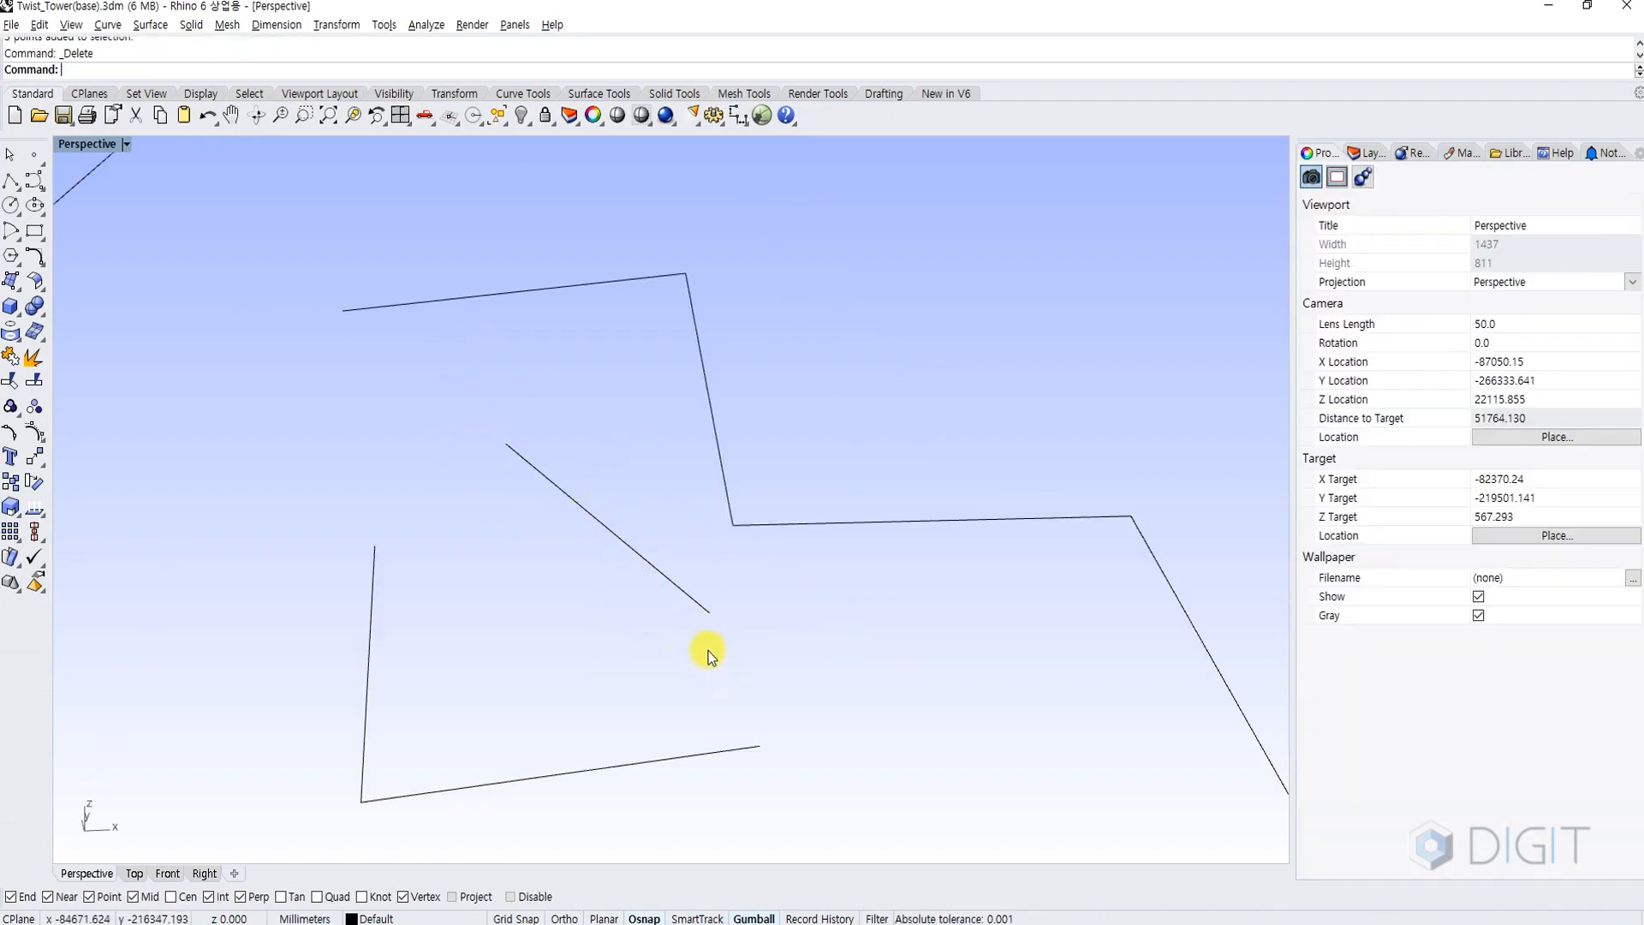
Open Grasshopper and add a grouped Curve parameter to the canvas.
scroll(522, 588, "down", 2)
type("Grasshopper")
key("Return")
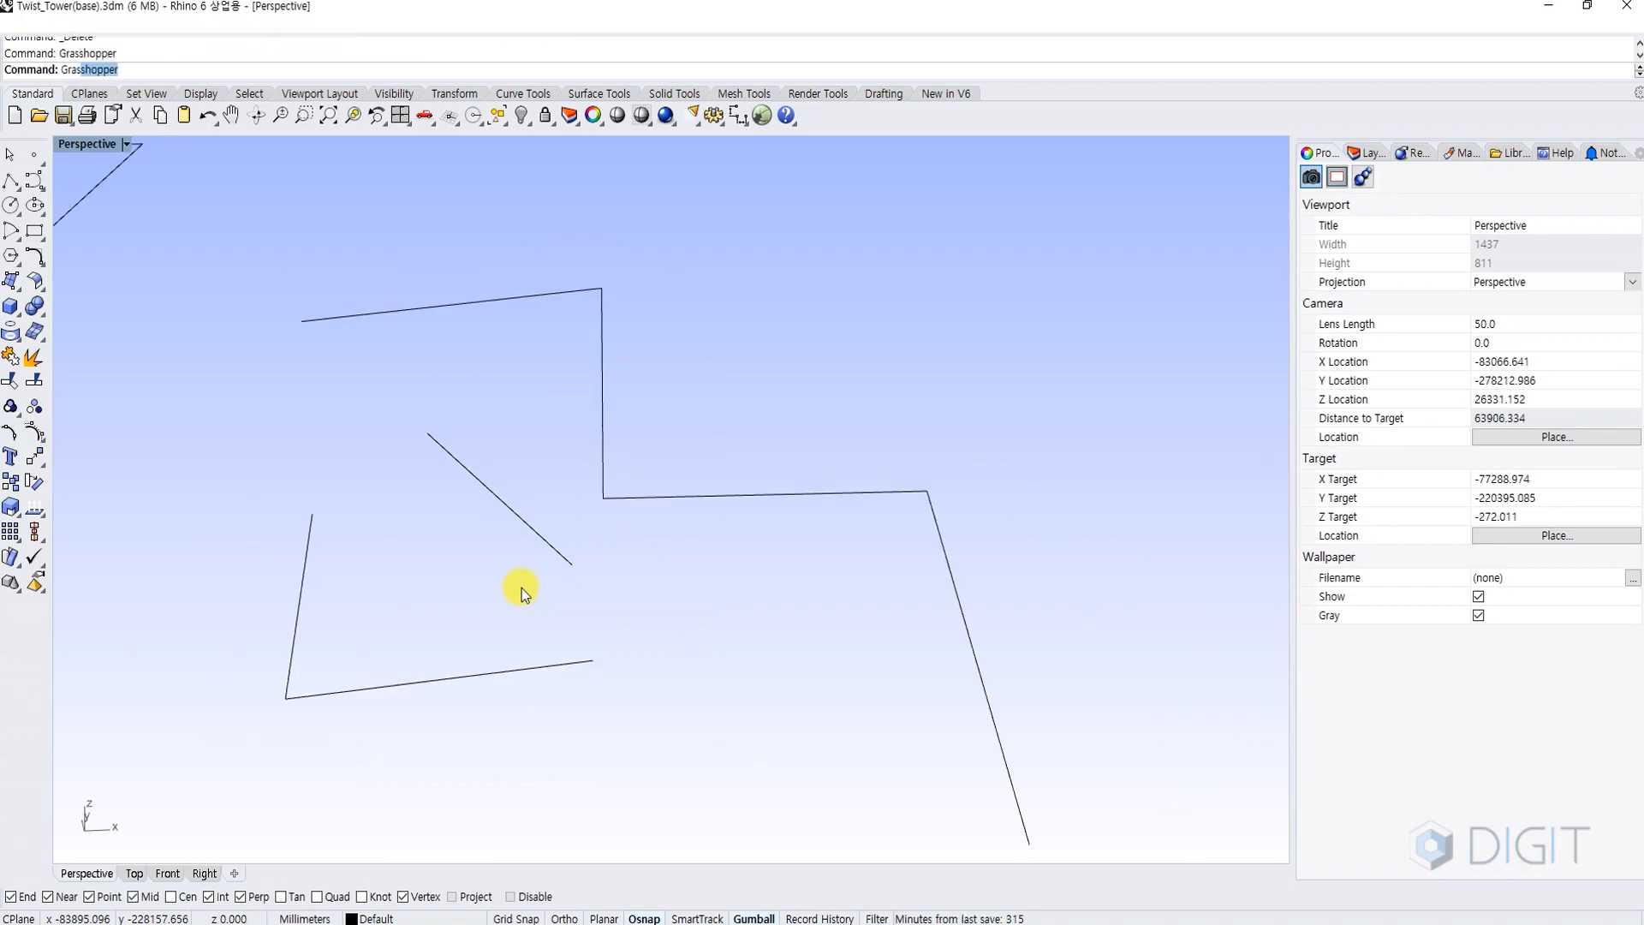
scroll(991, 594, "down", 2)
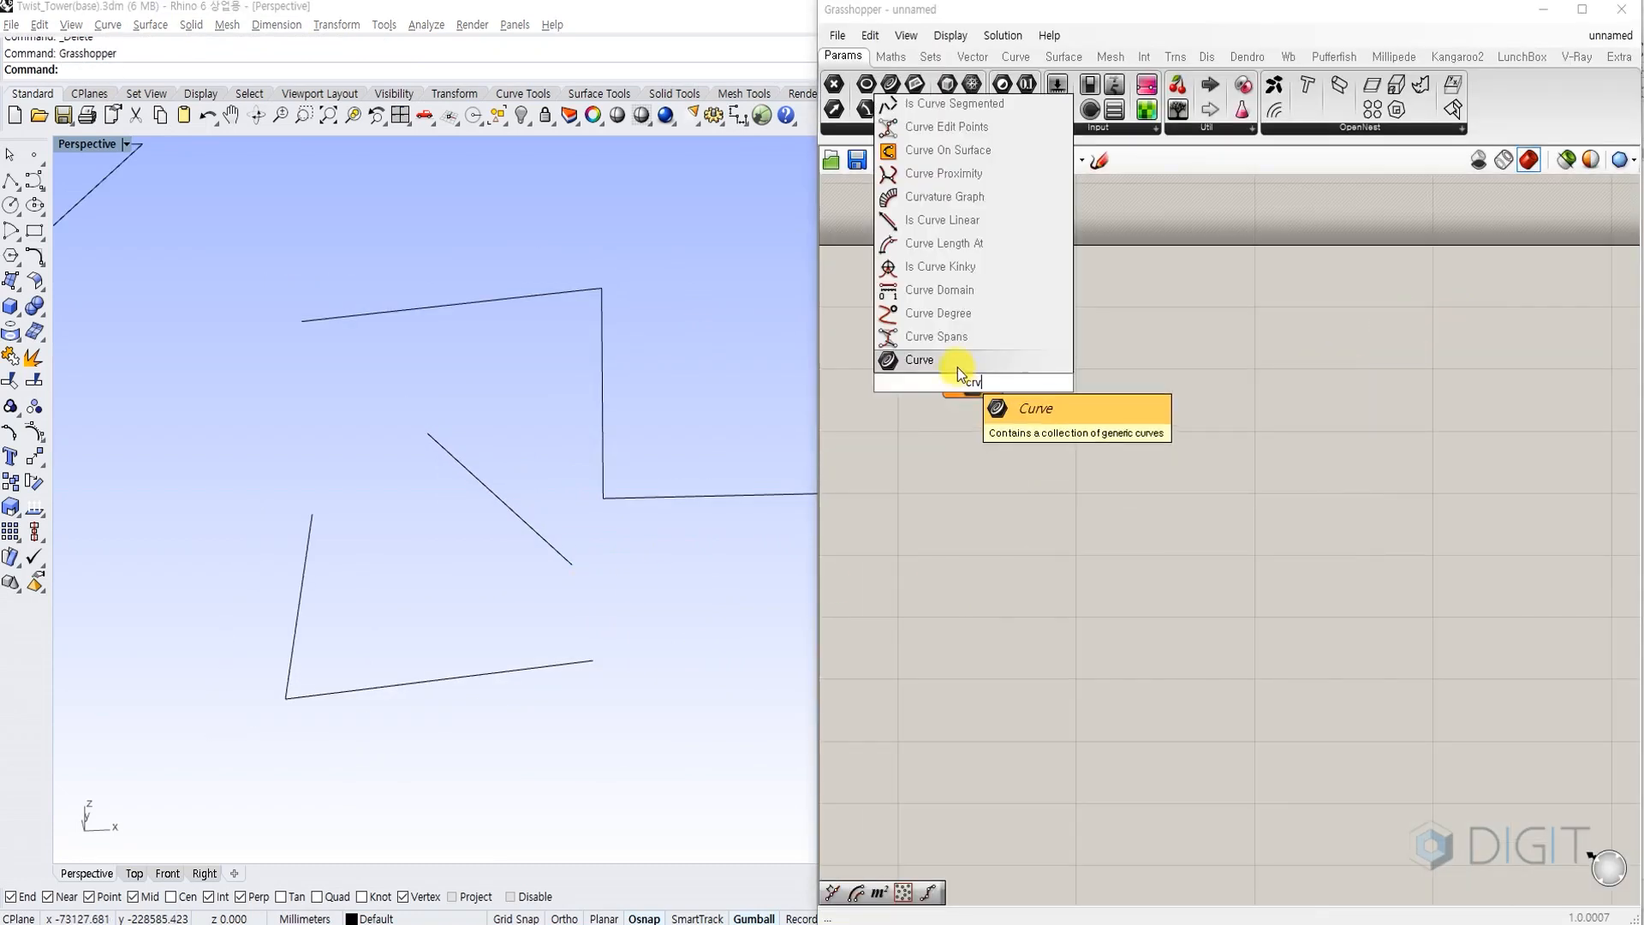
right_click(970, 367)
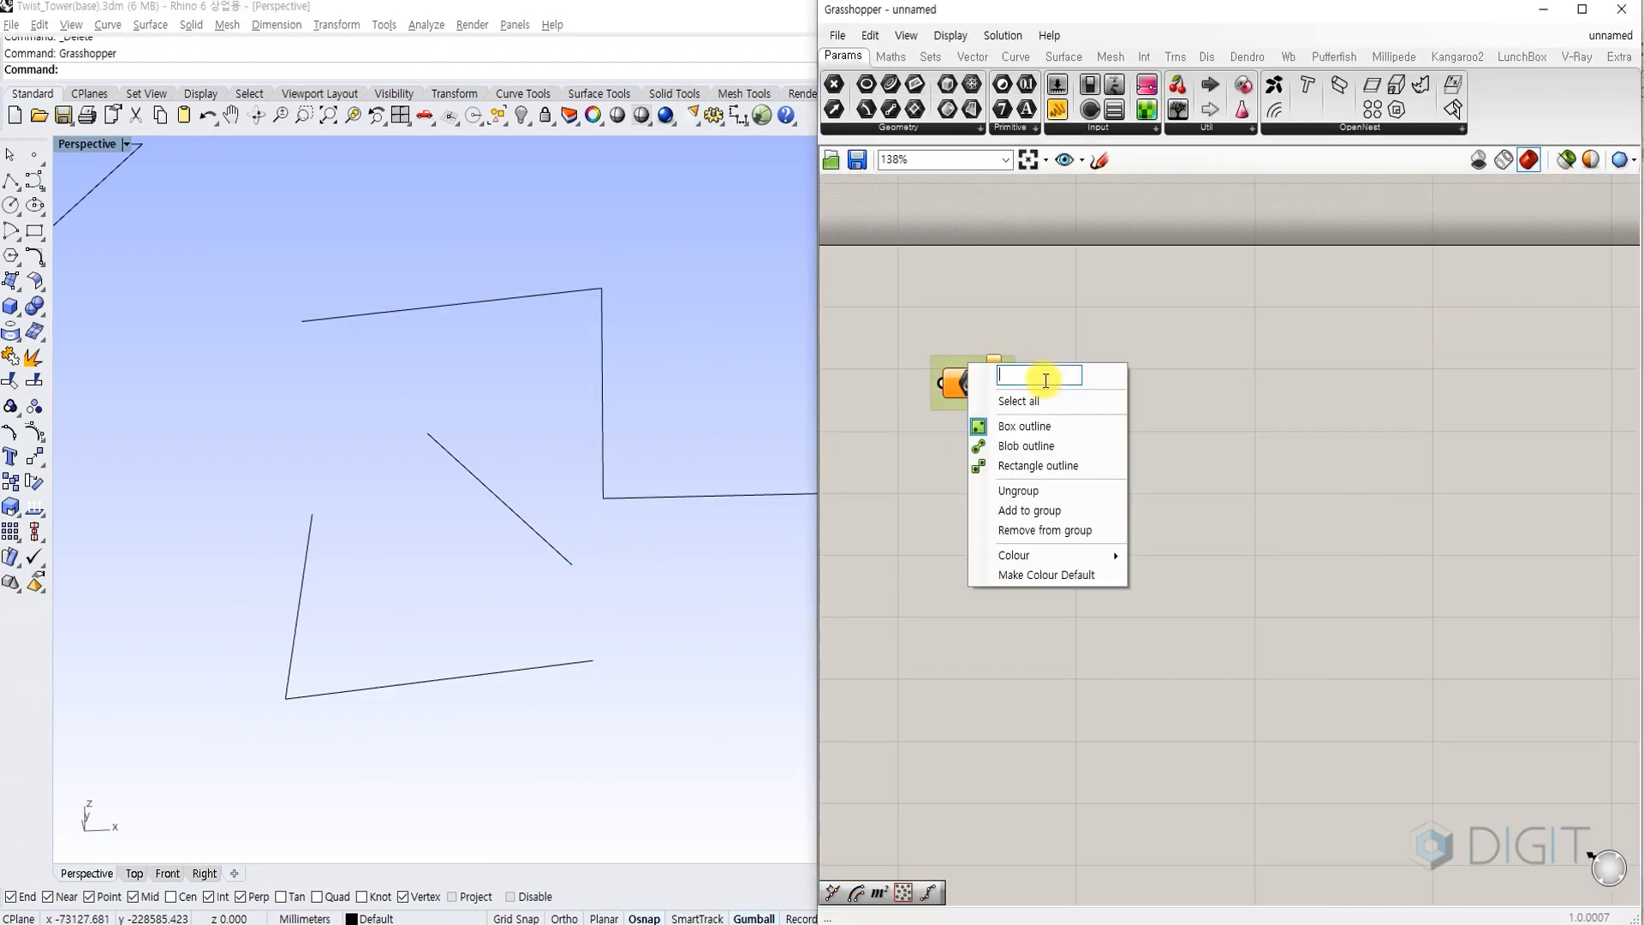
type("S")
right_click_drag(747, 421, 705, 415, "shift")
left_click_drag(702, 412, 233, 691)
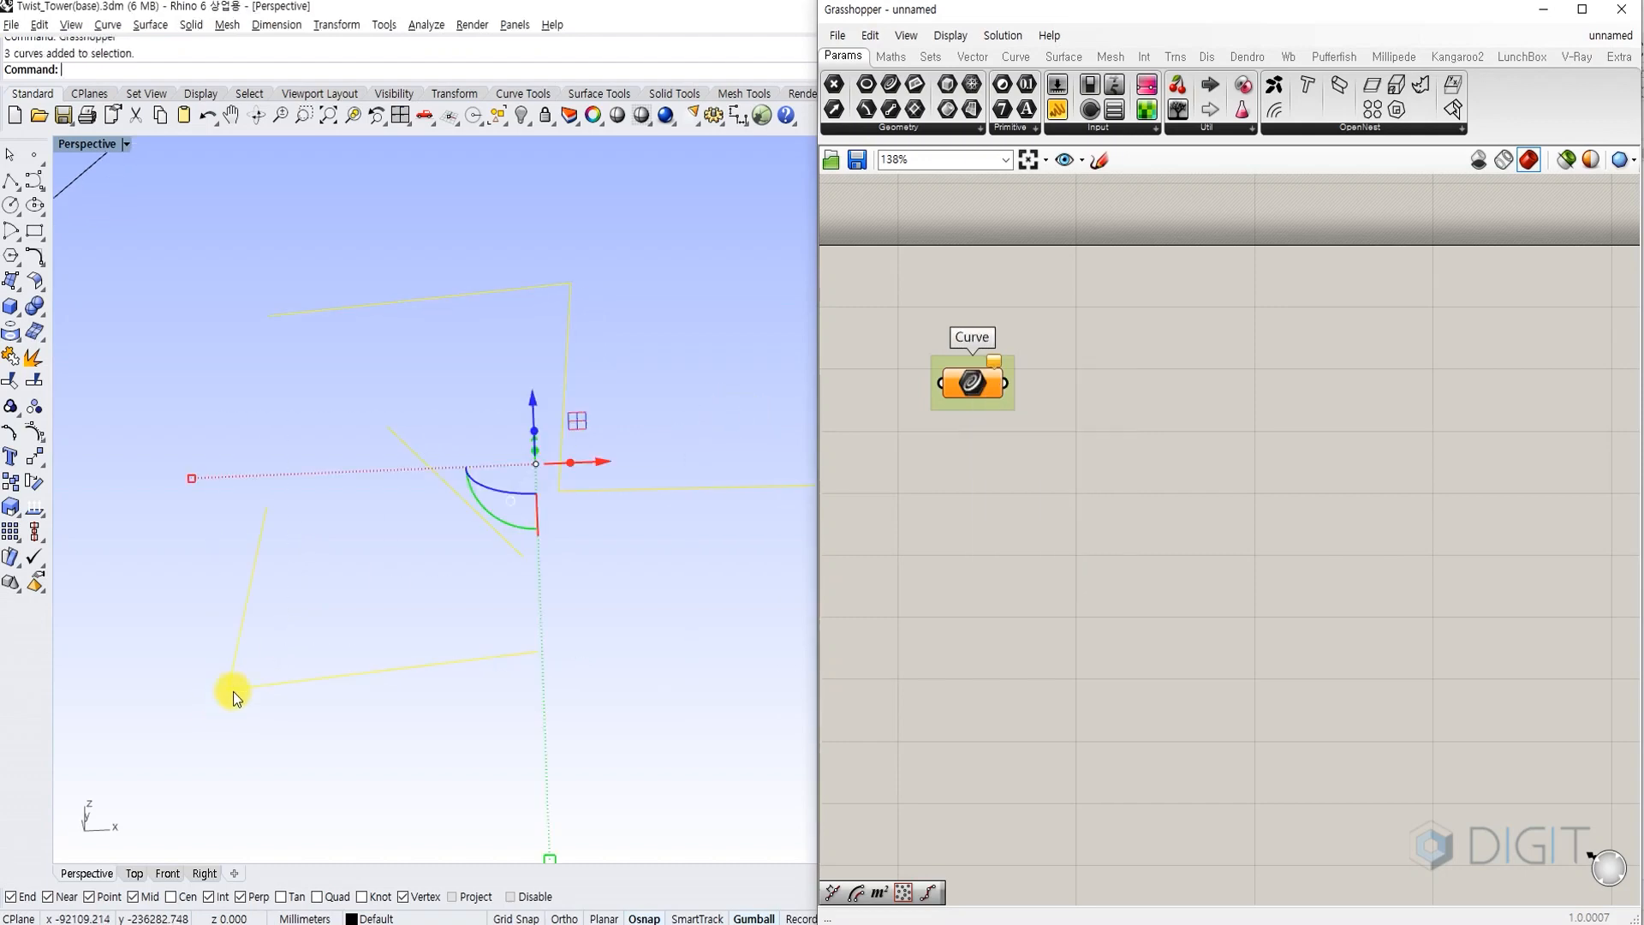
right_click_drag(467, 522, 543, 516)
left_click(898, 469)
left_click(646, 528)
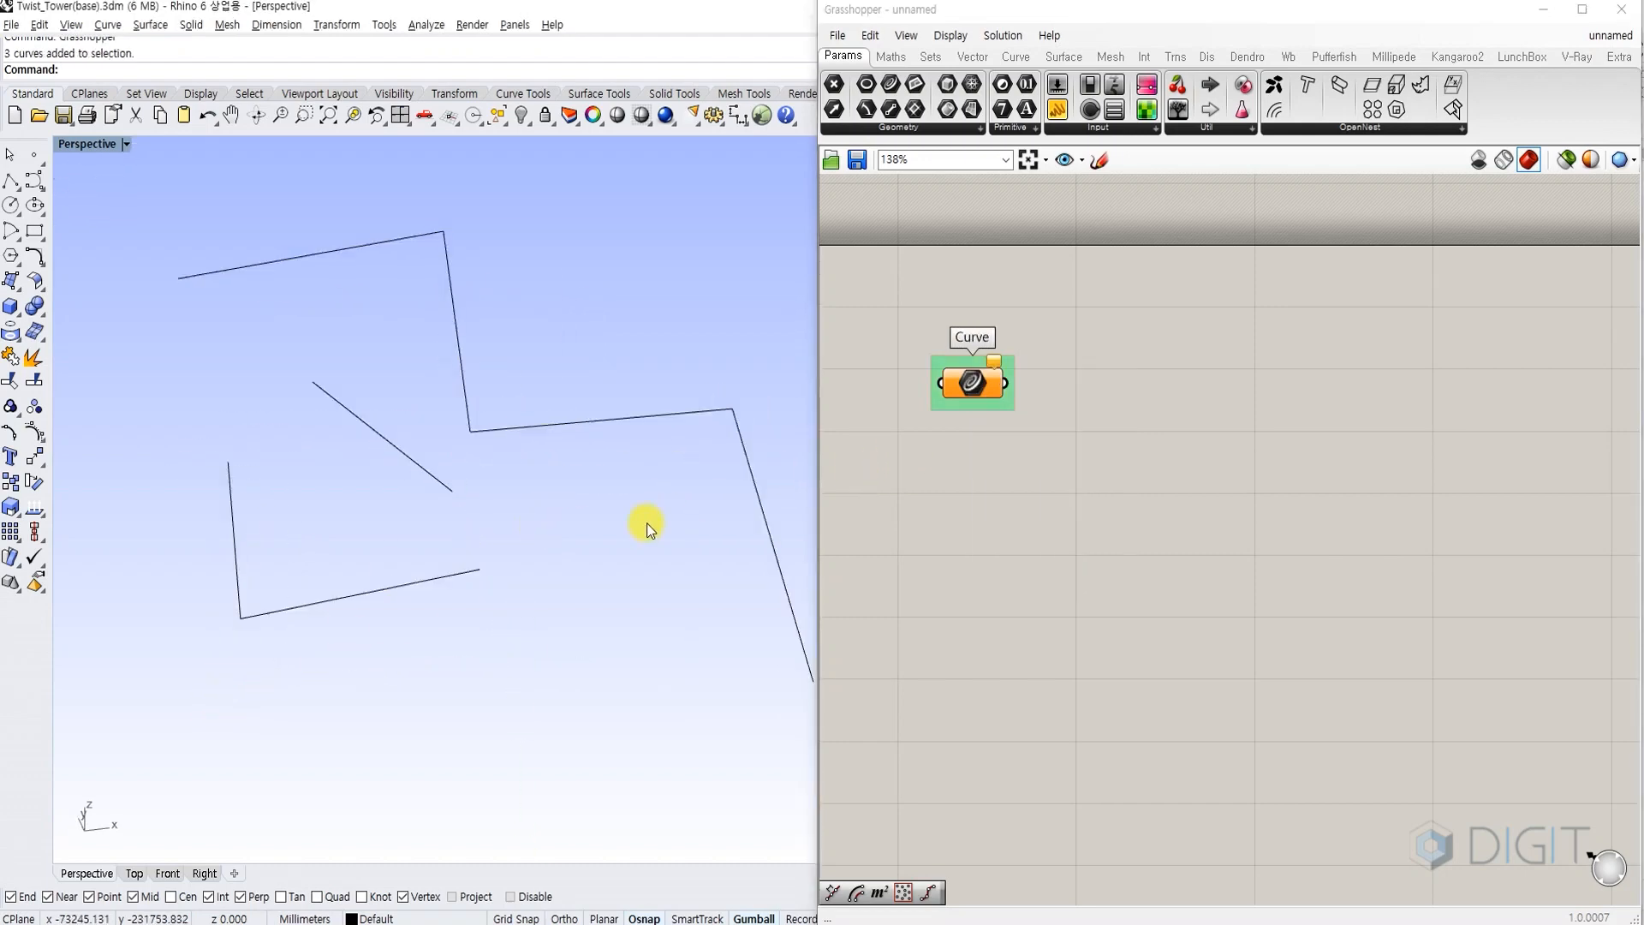
Reference the diagonal line, the L-shaped polyline and the zigzag polyline as multiple curves in the Curve parameter, and reposition the parameter.
scroll(646, 529, "down", 3)
scroll(1005, 382, "up", 2)
right_click(978, 334)
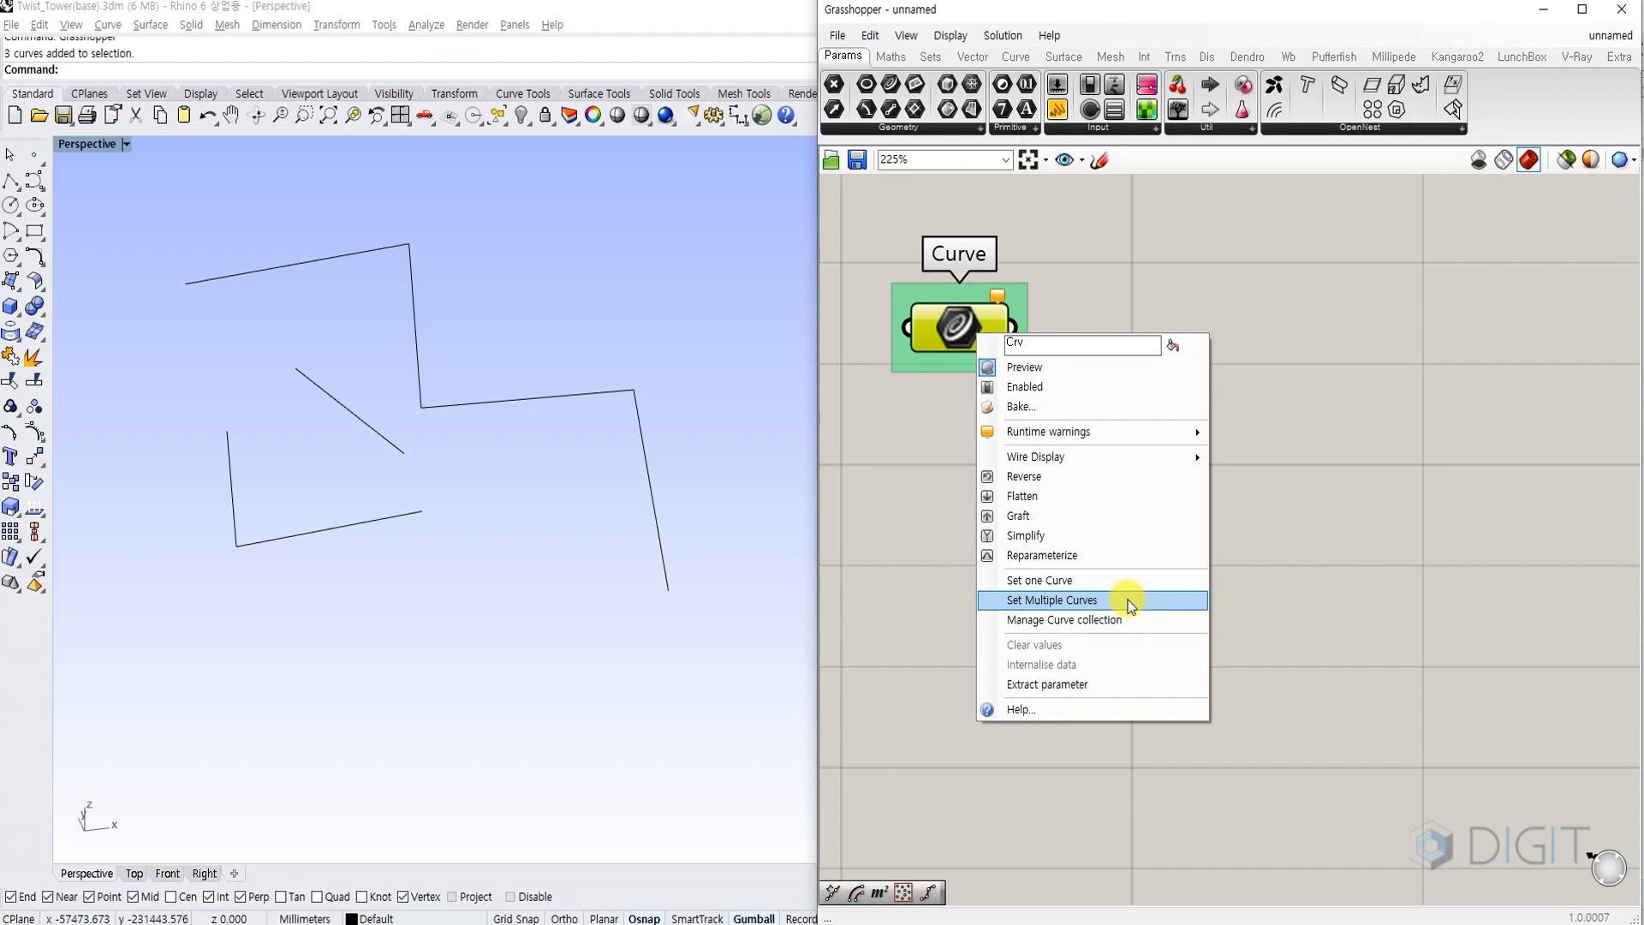
left_click(1128, 600)
left_click_drag(686, 305, 213, 587)
key("Return")
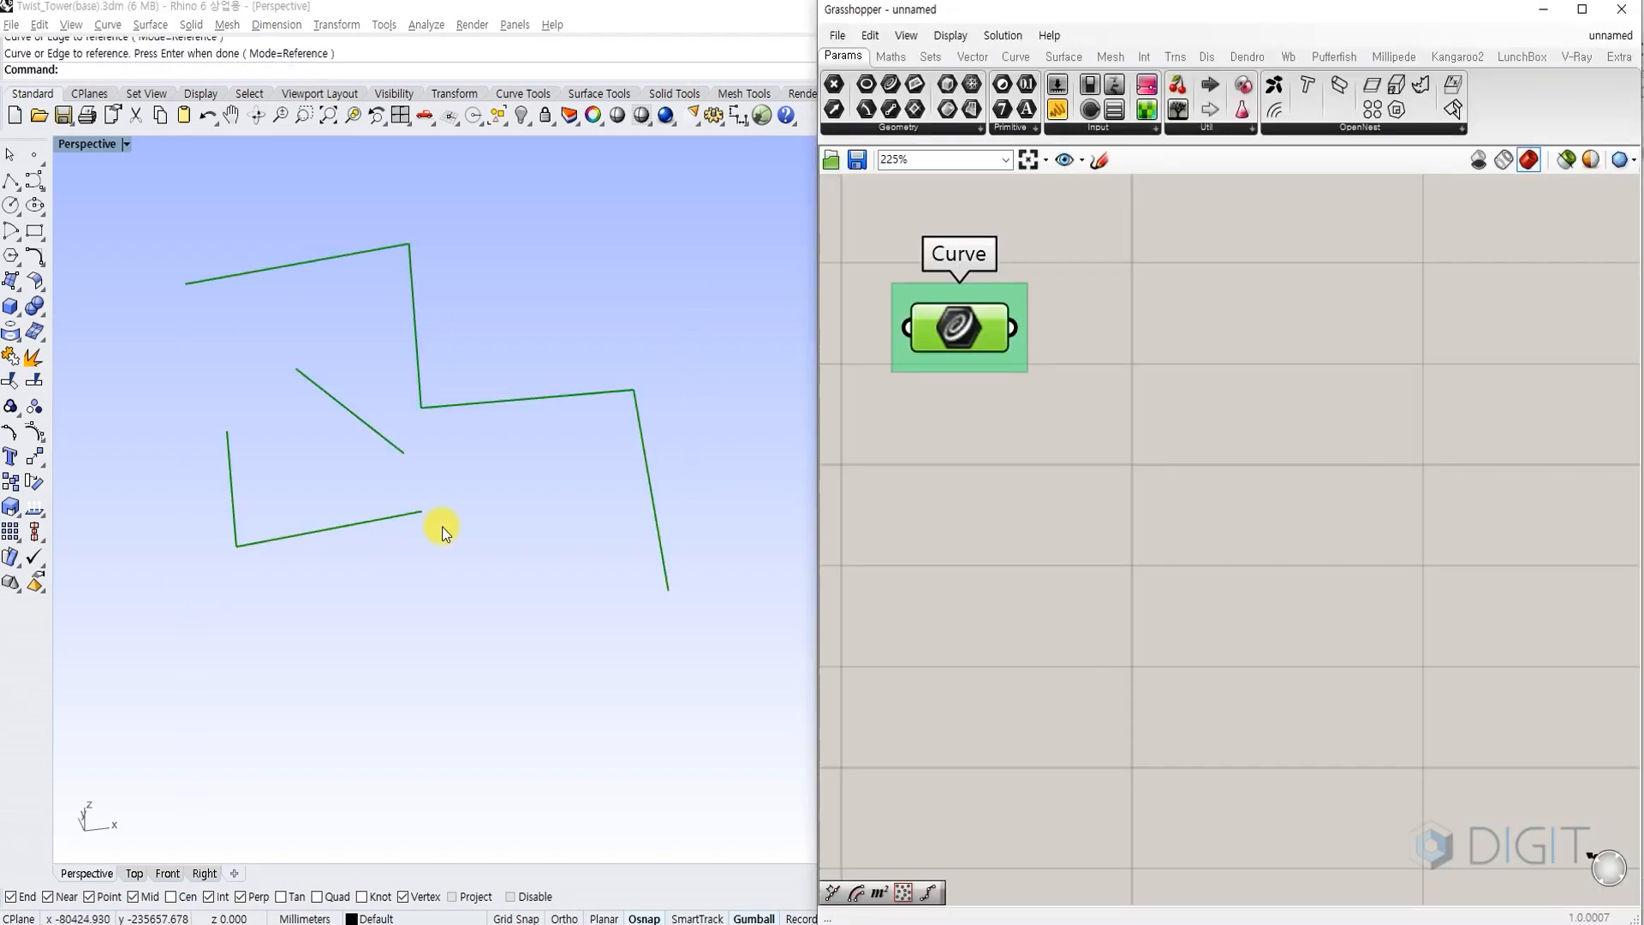
left_click(1057, 519)
left_click_drag(969, 347, 995, 400)
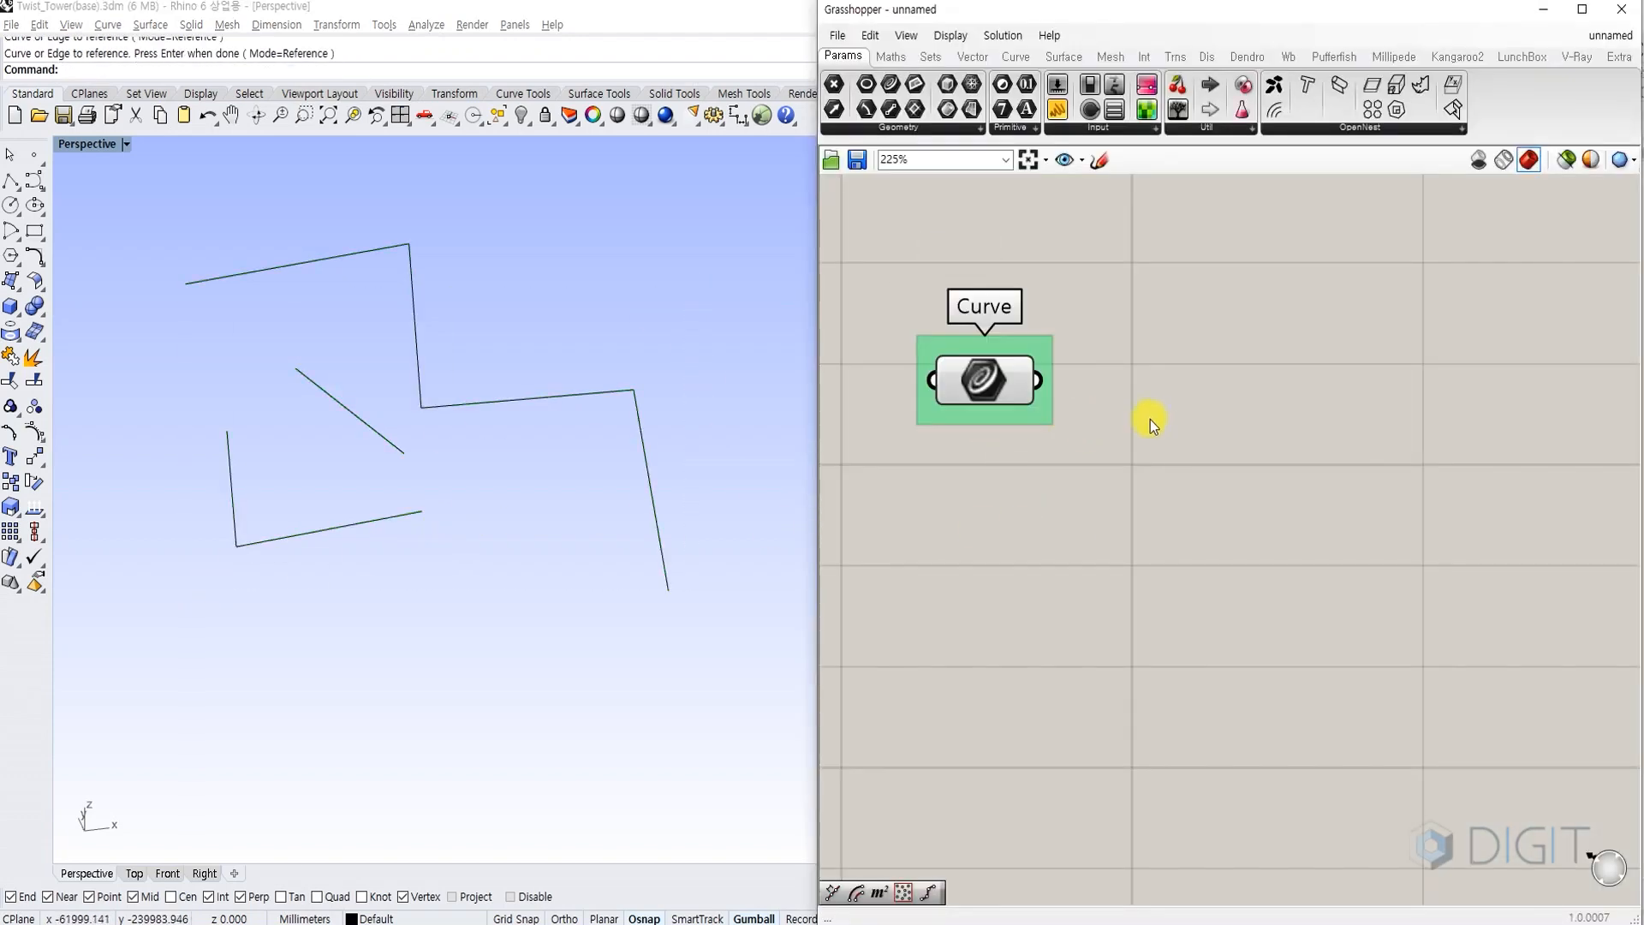
Add a Divide Curve component and a Divide Length component beside the Curve parameter.
double_click(1215, 415)
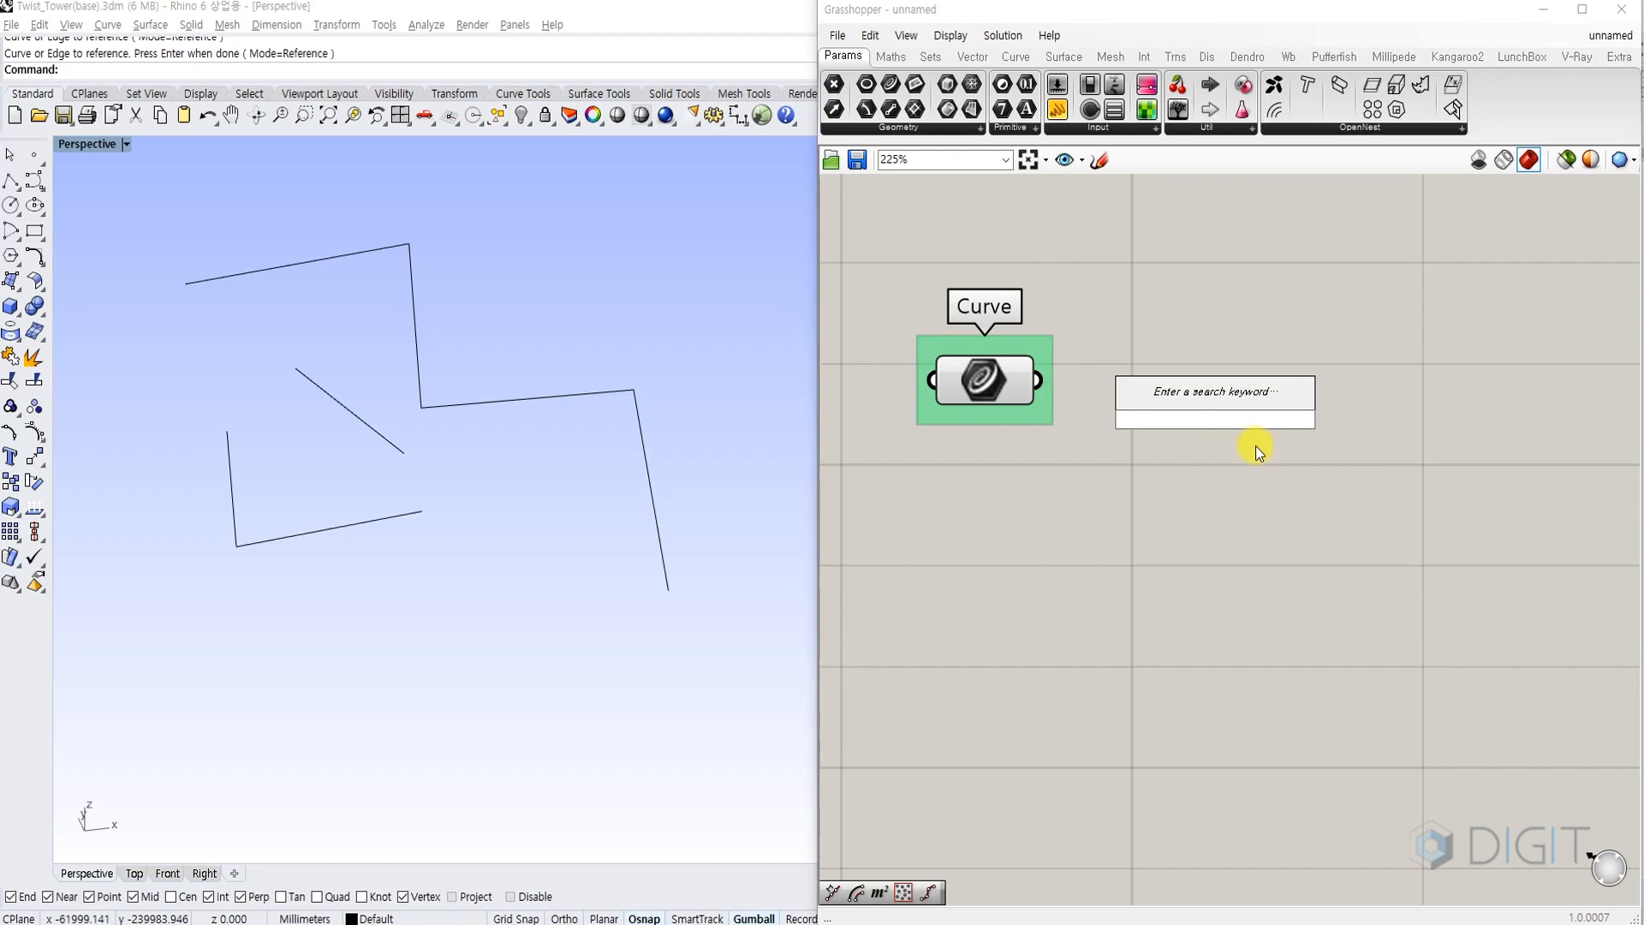
type("dividrvue")
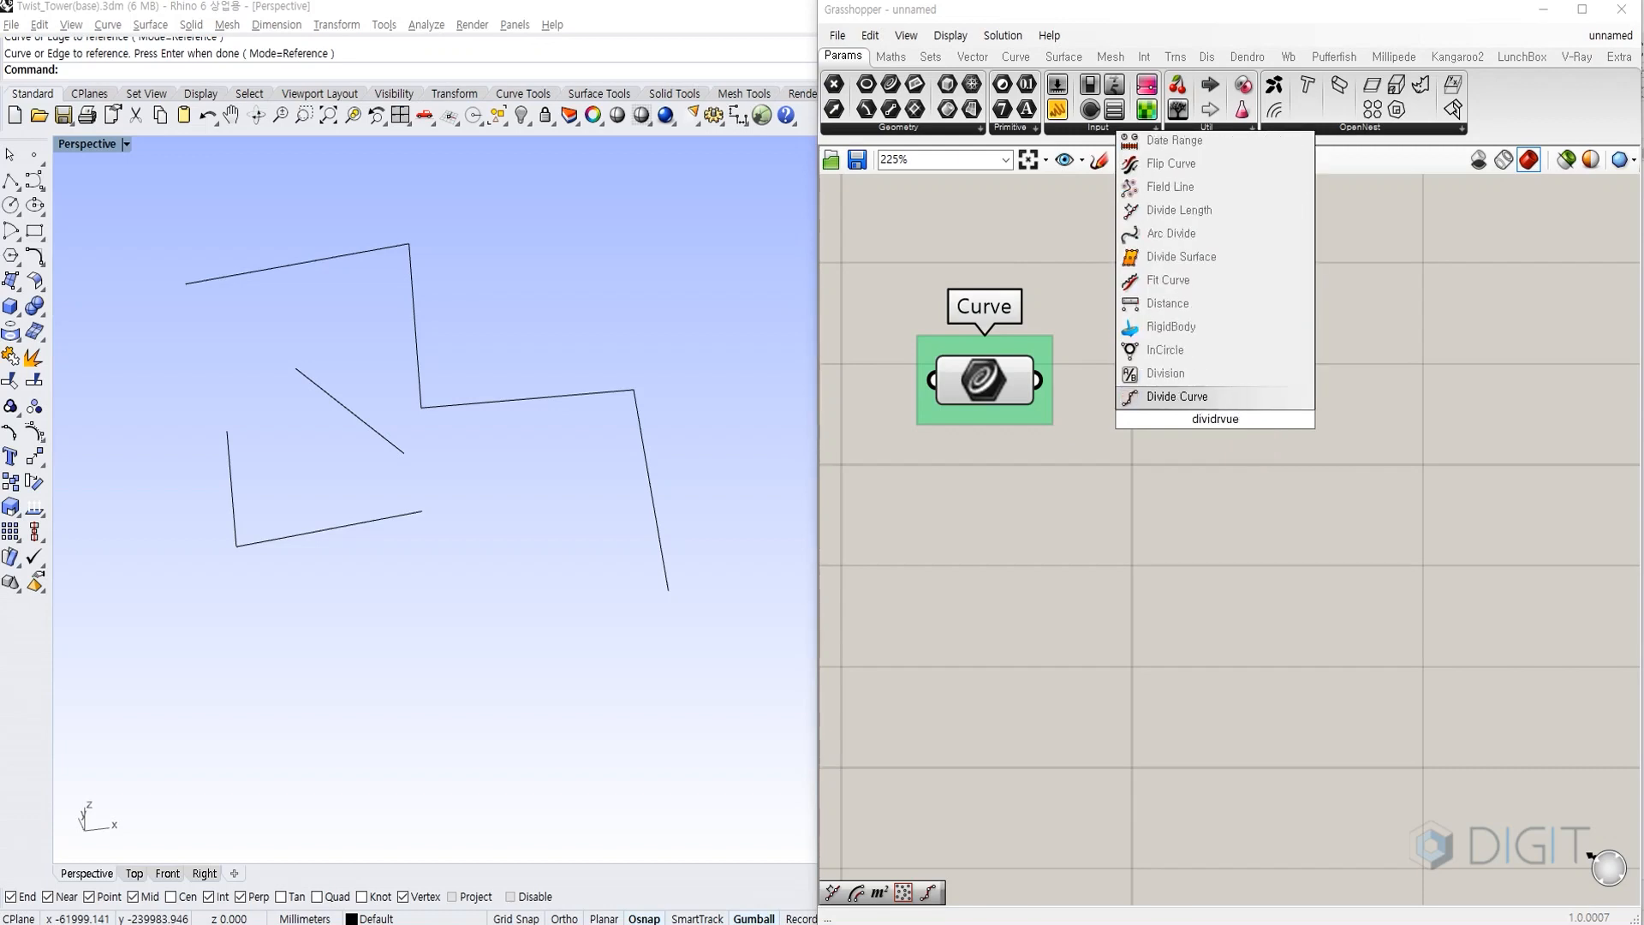
key("Return")
double_click(1411, 446)
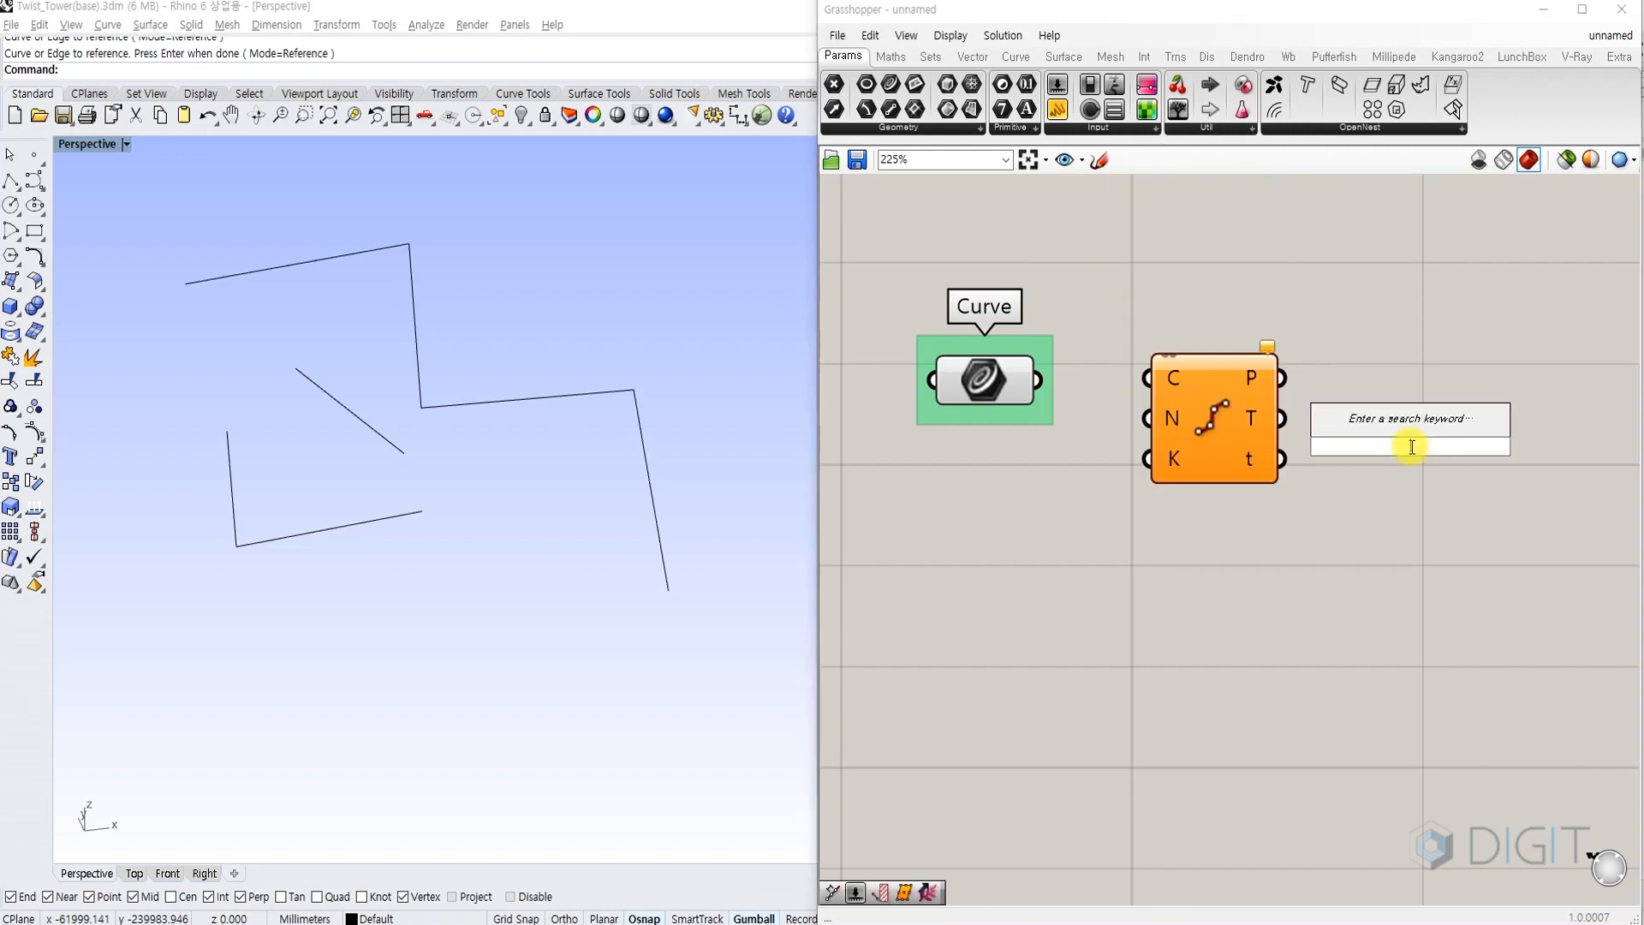
type("div")
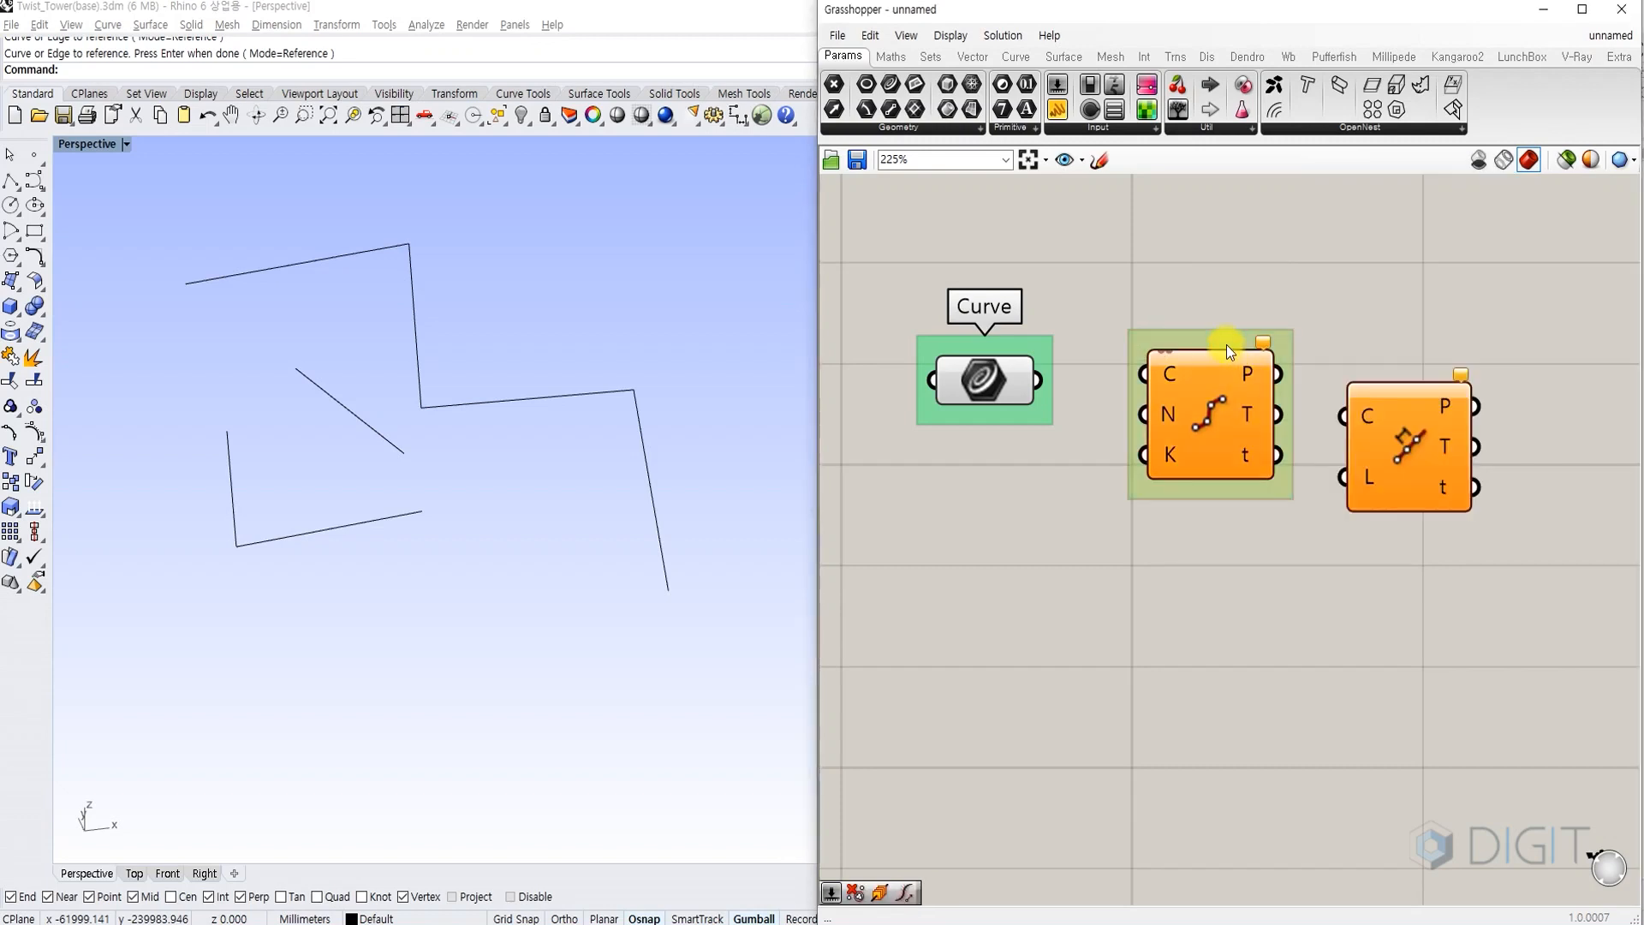
Label the group around the Divide Curve component "Divide Curve".
right_click(1228, 346)
left_click(1266, 357)
right_click(1240, 334)
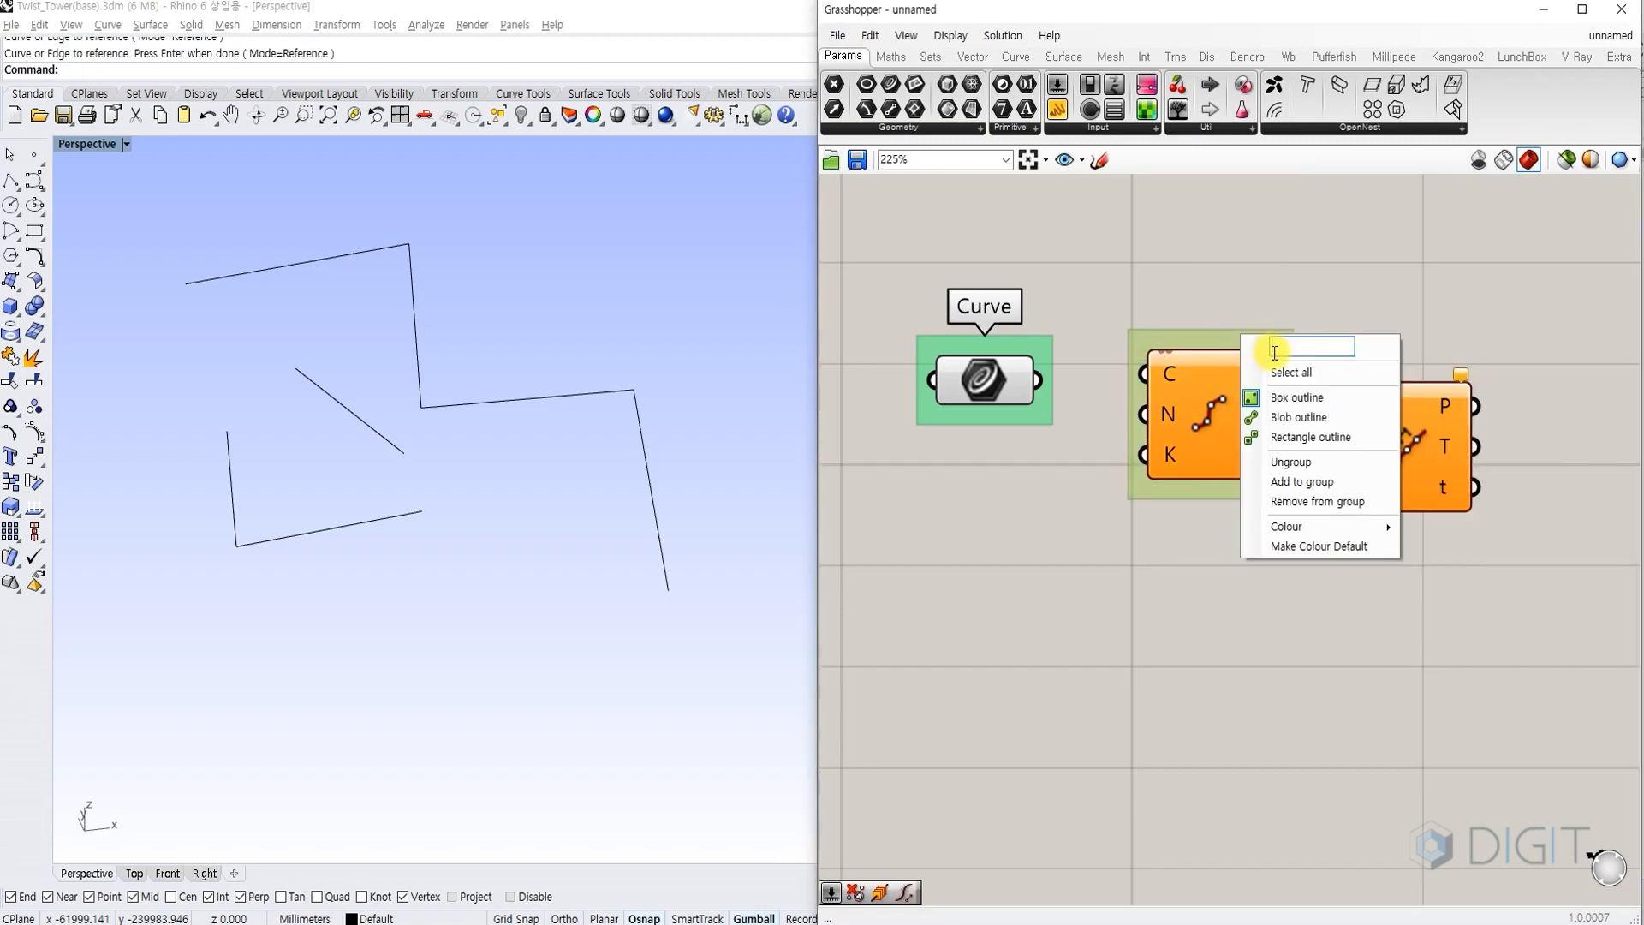
type("Divide Curve")
left_click(1422, 334)
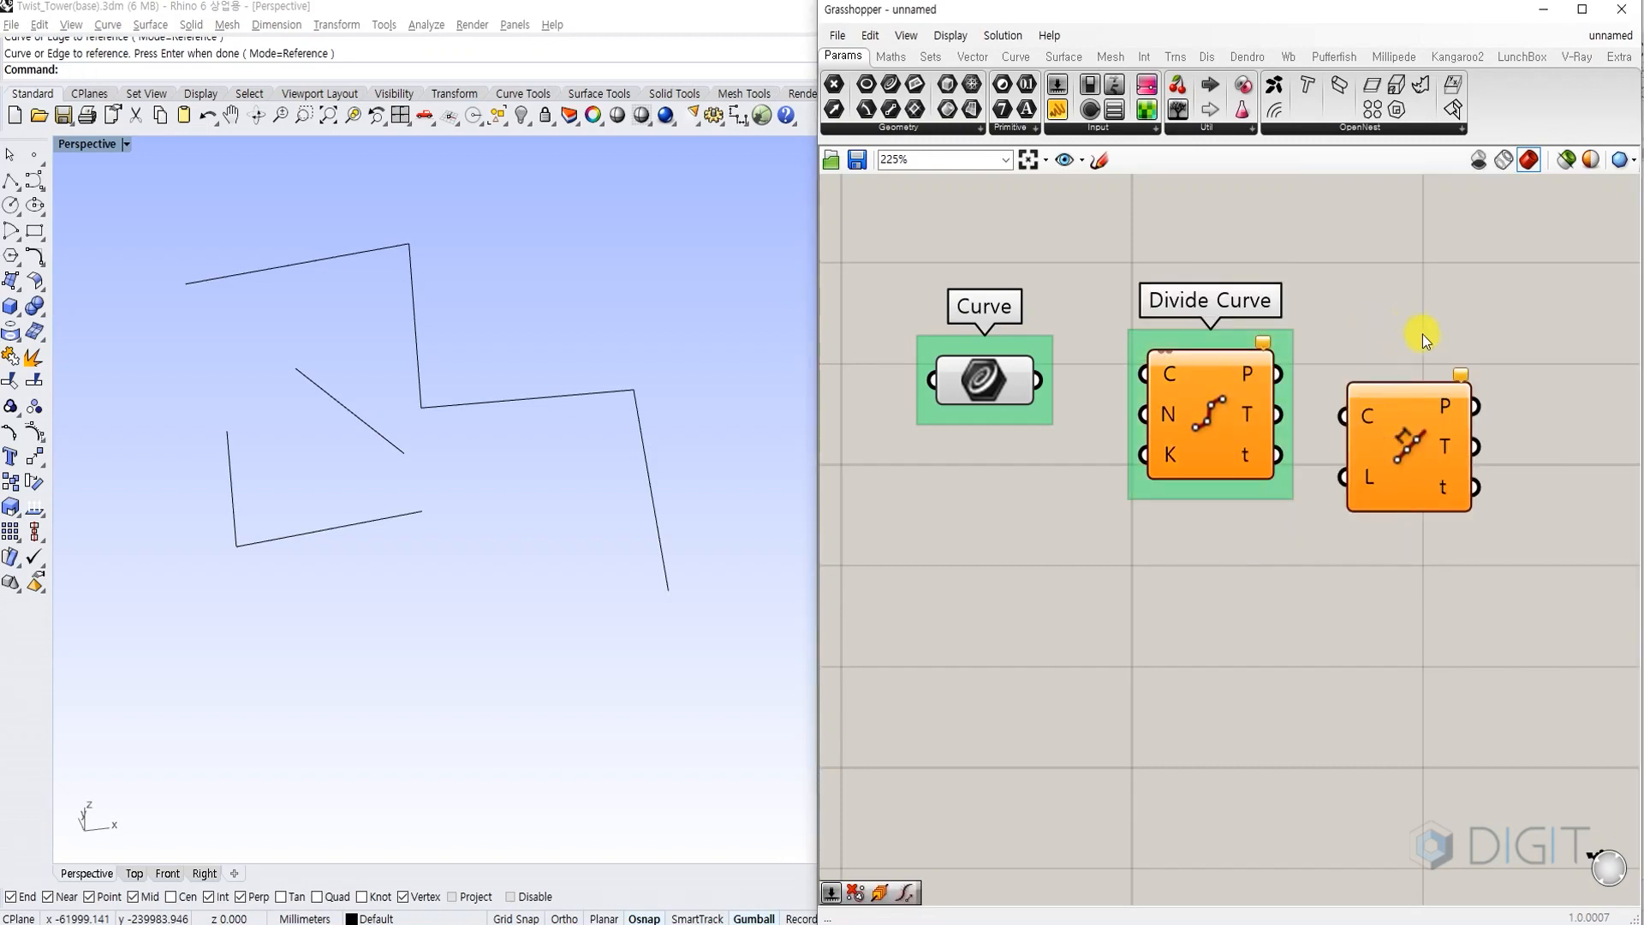
Group the Divide Length component and label the group "Divide Length".
left_click(1415, 399)
key("ctrl+g")
right_click(1406, 368)
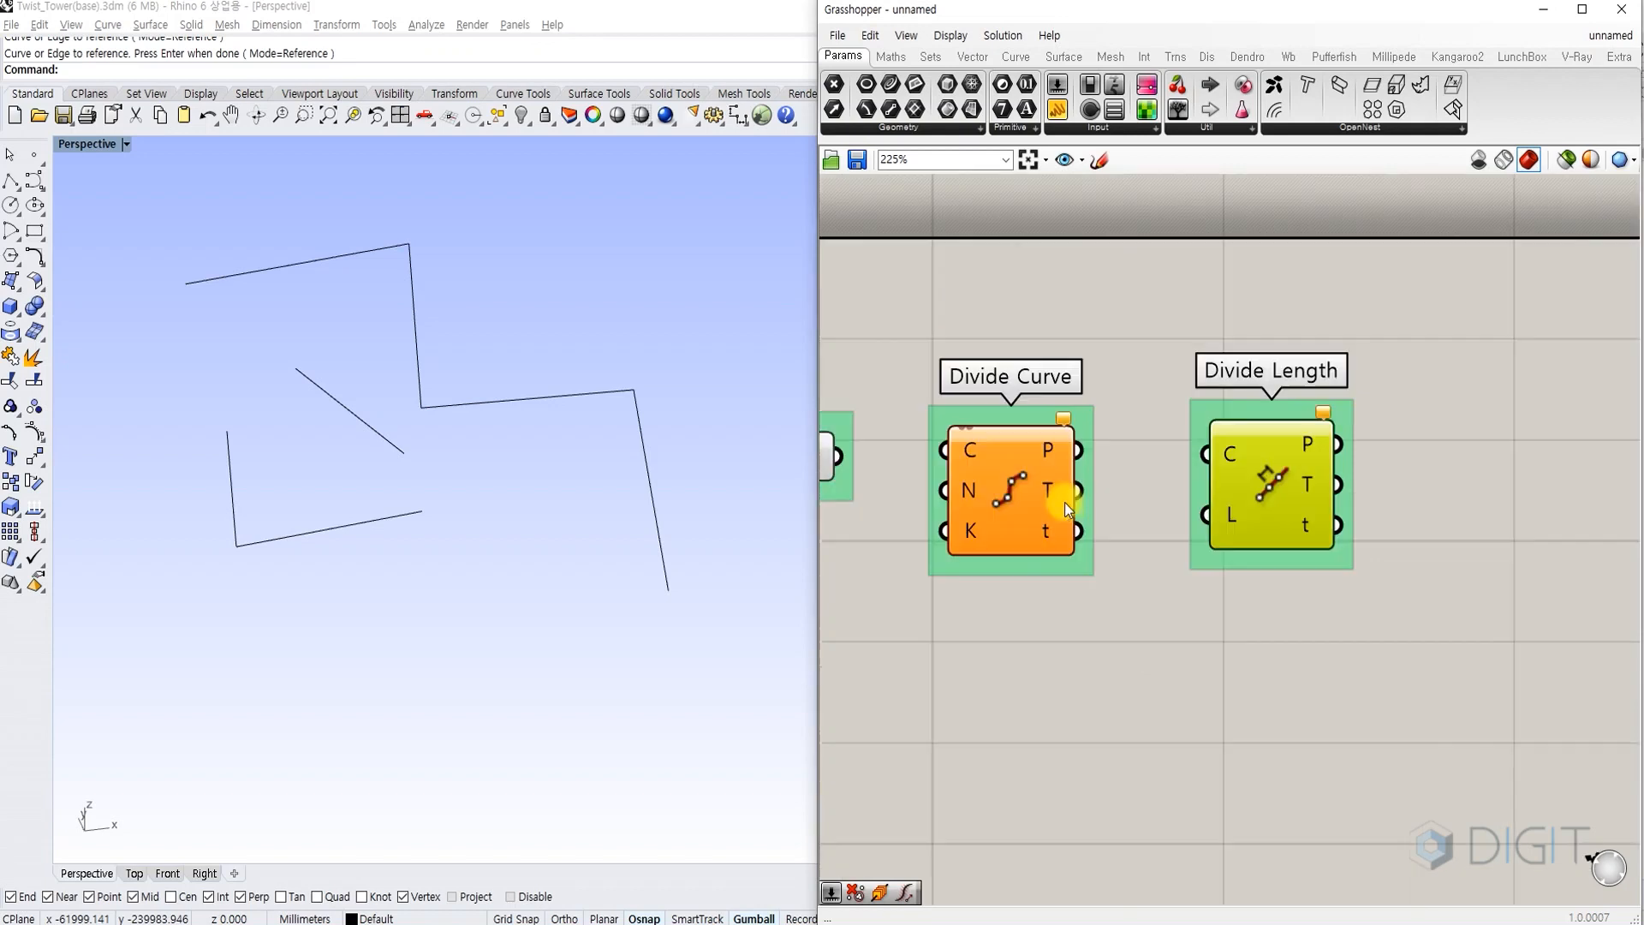
Place Divide Length beside the Curve parameter with Divide Curve to its right, and feed the curves into Divide Length's C input.
left_click_drag(1041, 495, 1078, 493)
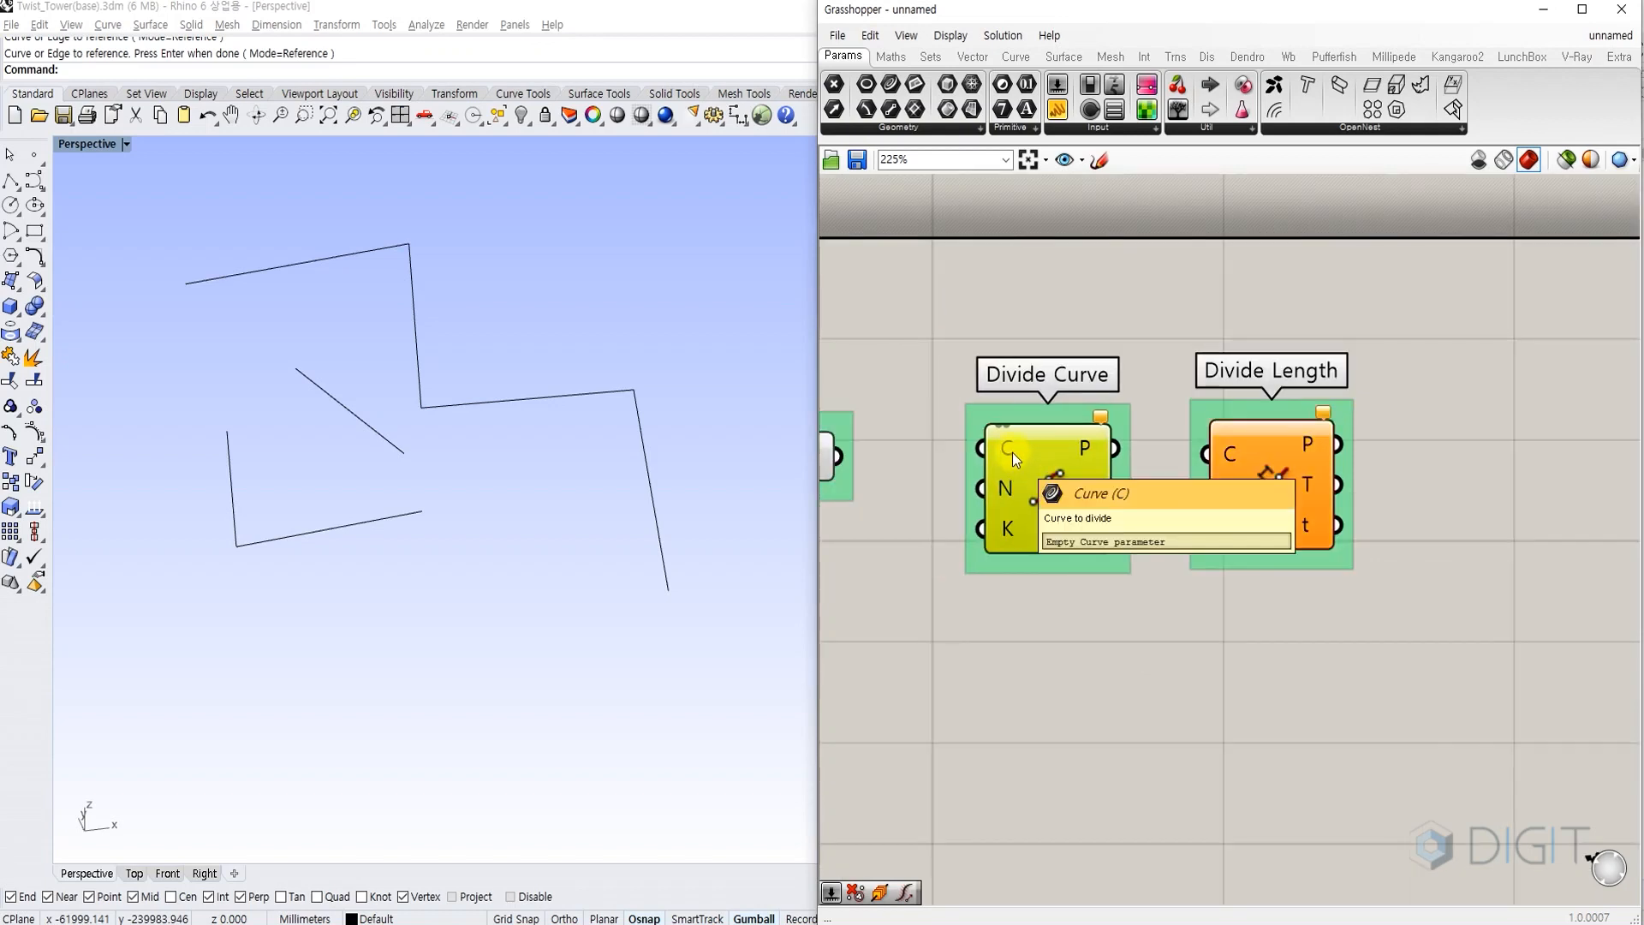
left_click(1291, 484)
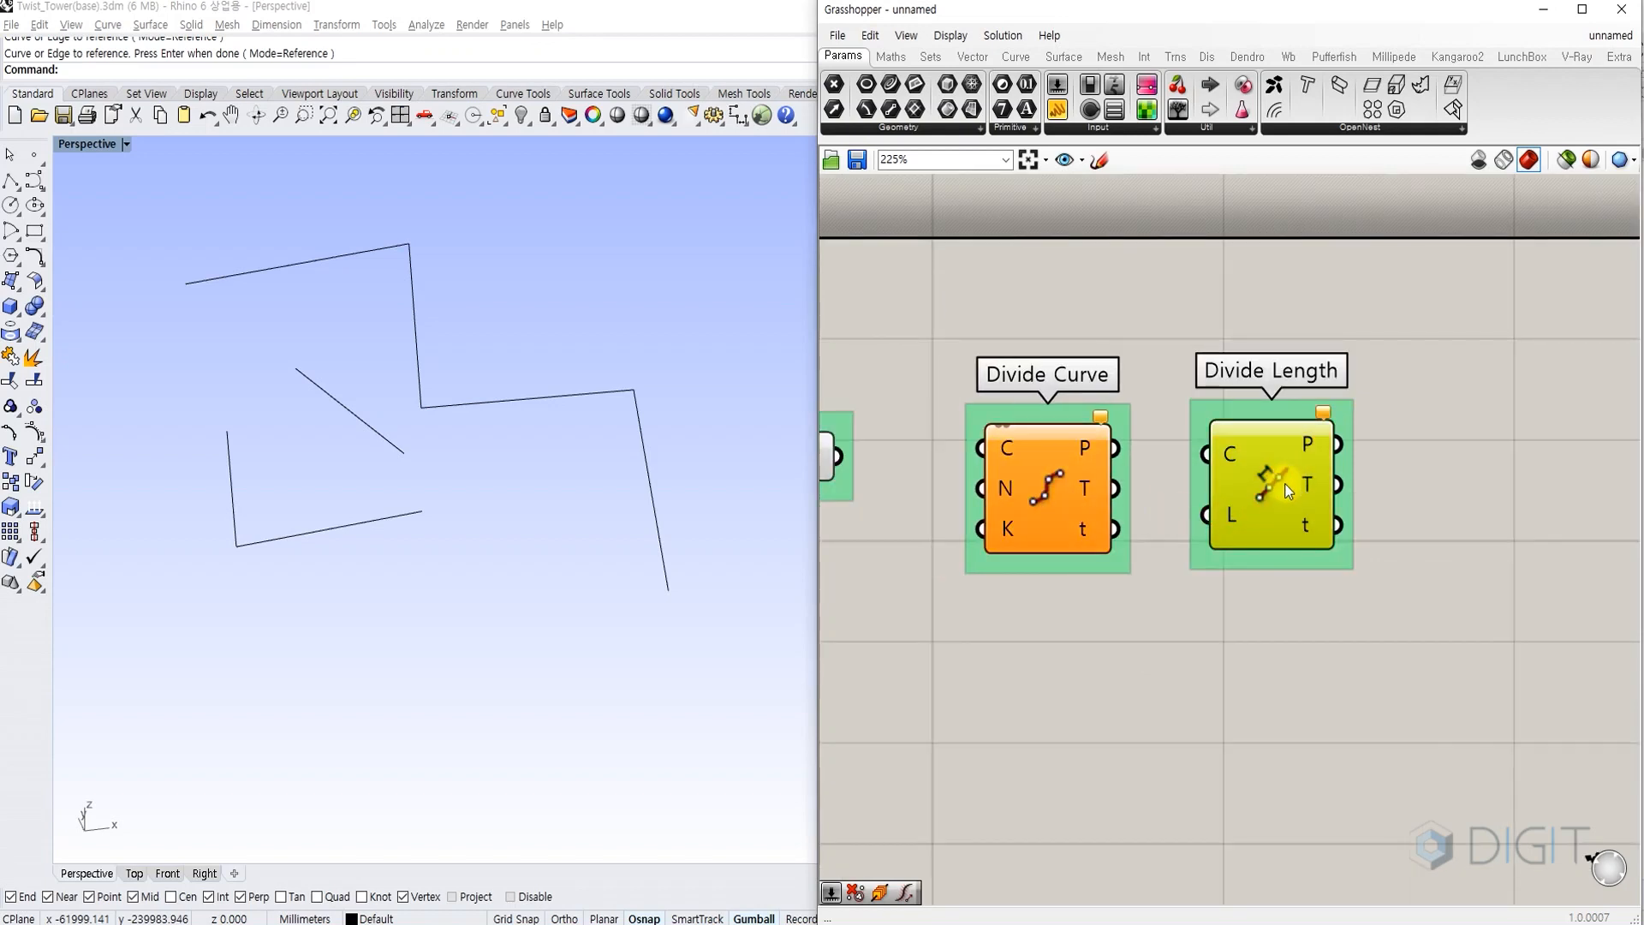
left_click_drag(1276, 508, 993, 711)
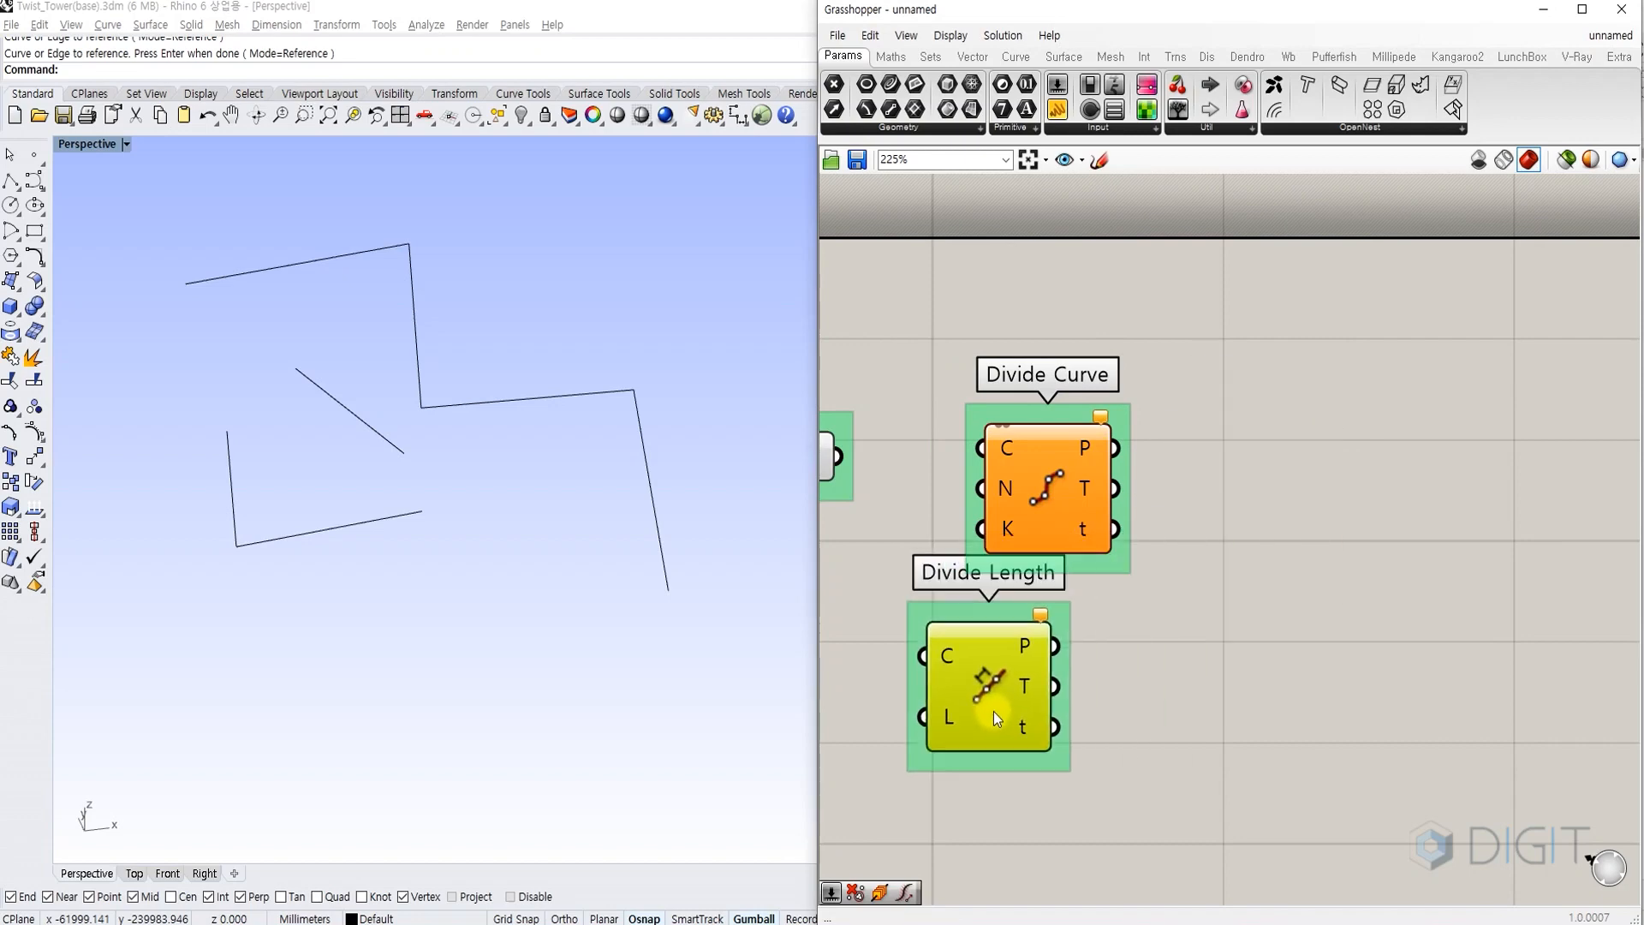
right_click_drag(1026, 539, 1071, 491)
left_click_drag(1070, 492, 1346, 467)
Add a number slider set to 3000 and connect it to Divide Length's L input.
double_click(894, 584)
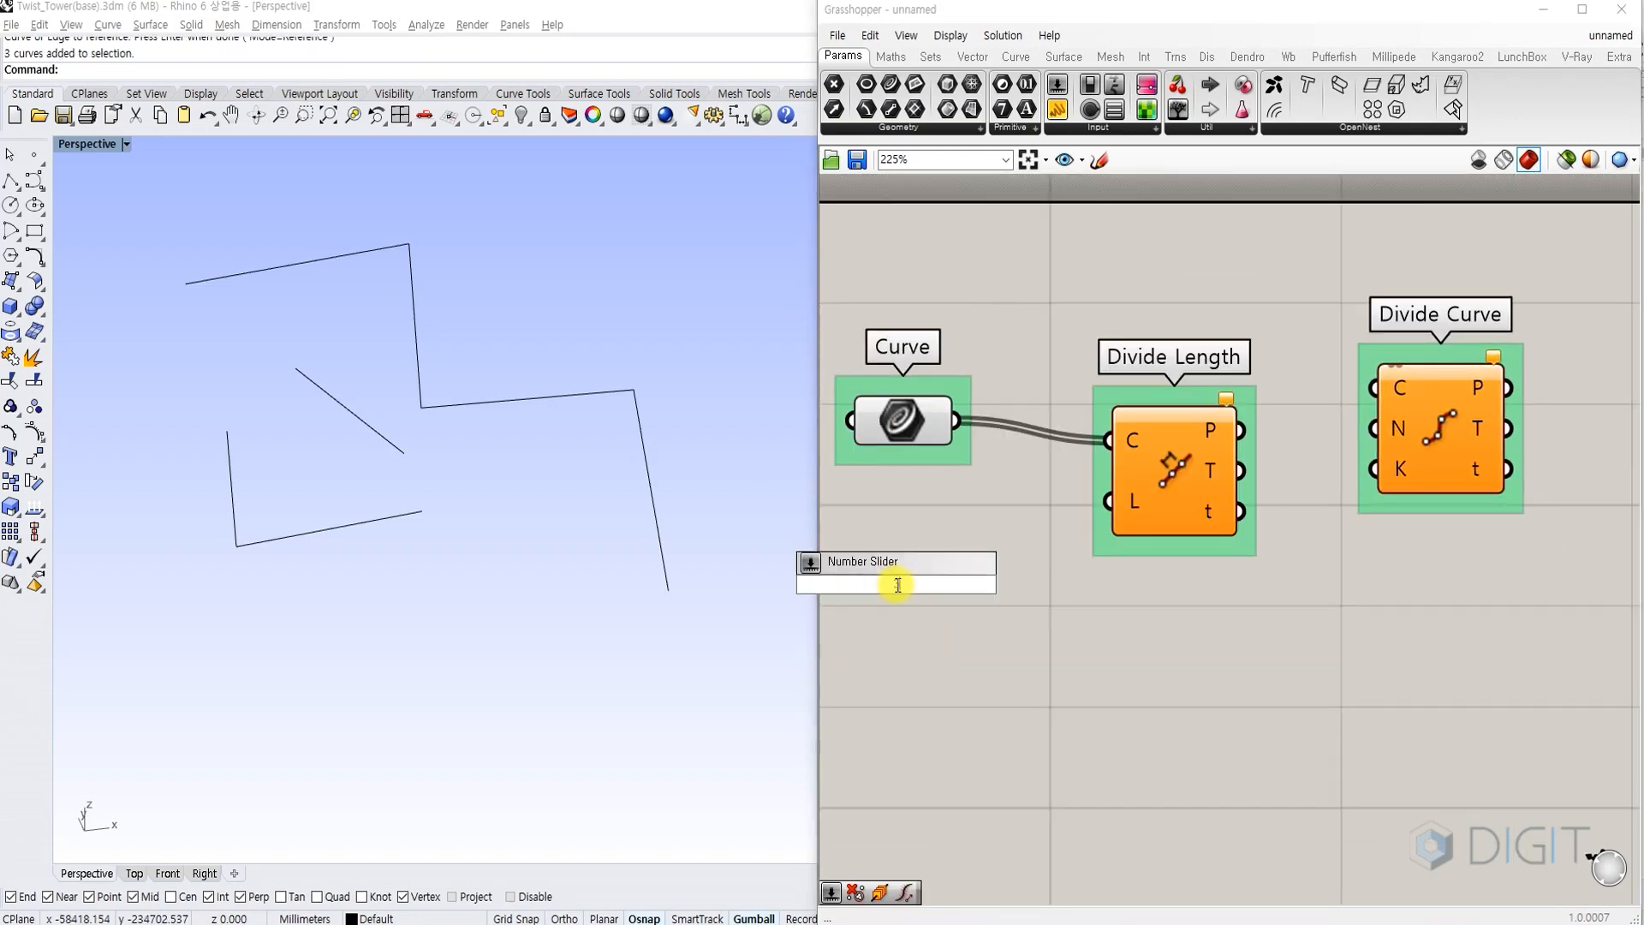
key("Return")
left_click_drag(1059, 586, 987, 586)
left_click(984, 531)
right_click_drag(976, 545, 1042, 558)
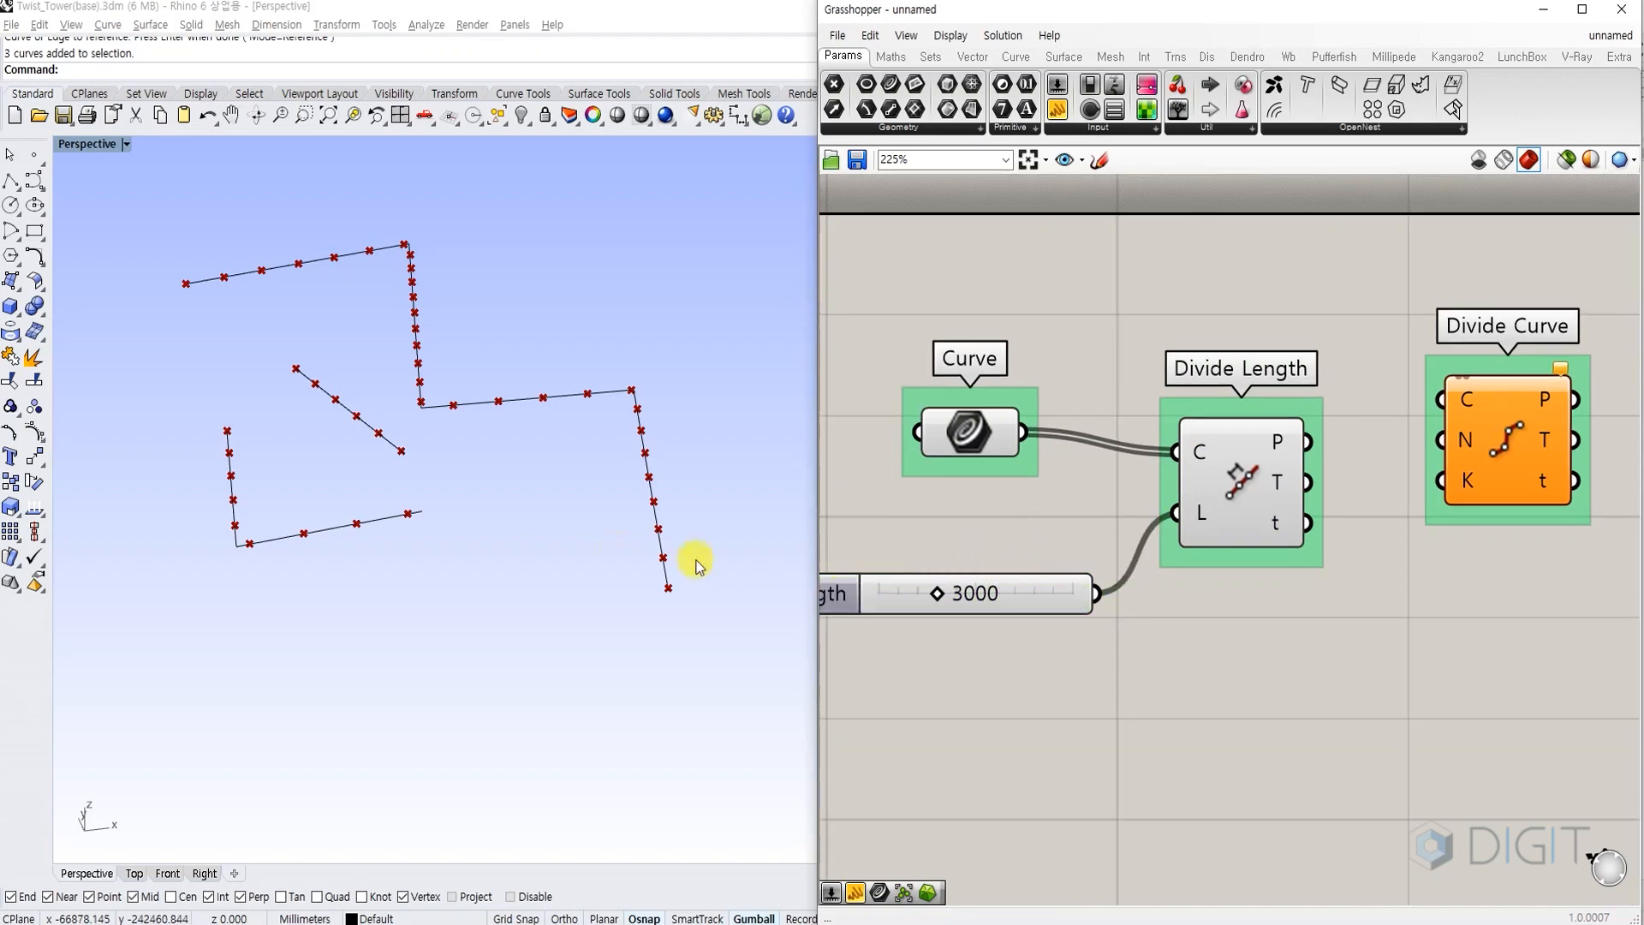
Insert an Explode component in a labelled group between Curve and Divide Length, passing its S output to Divide Length's C input.
scroll(406, 460, "up", 5)
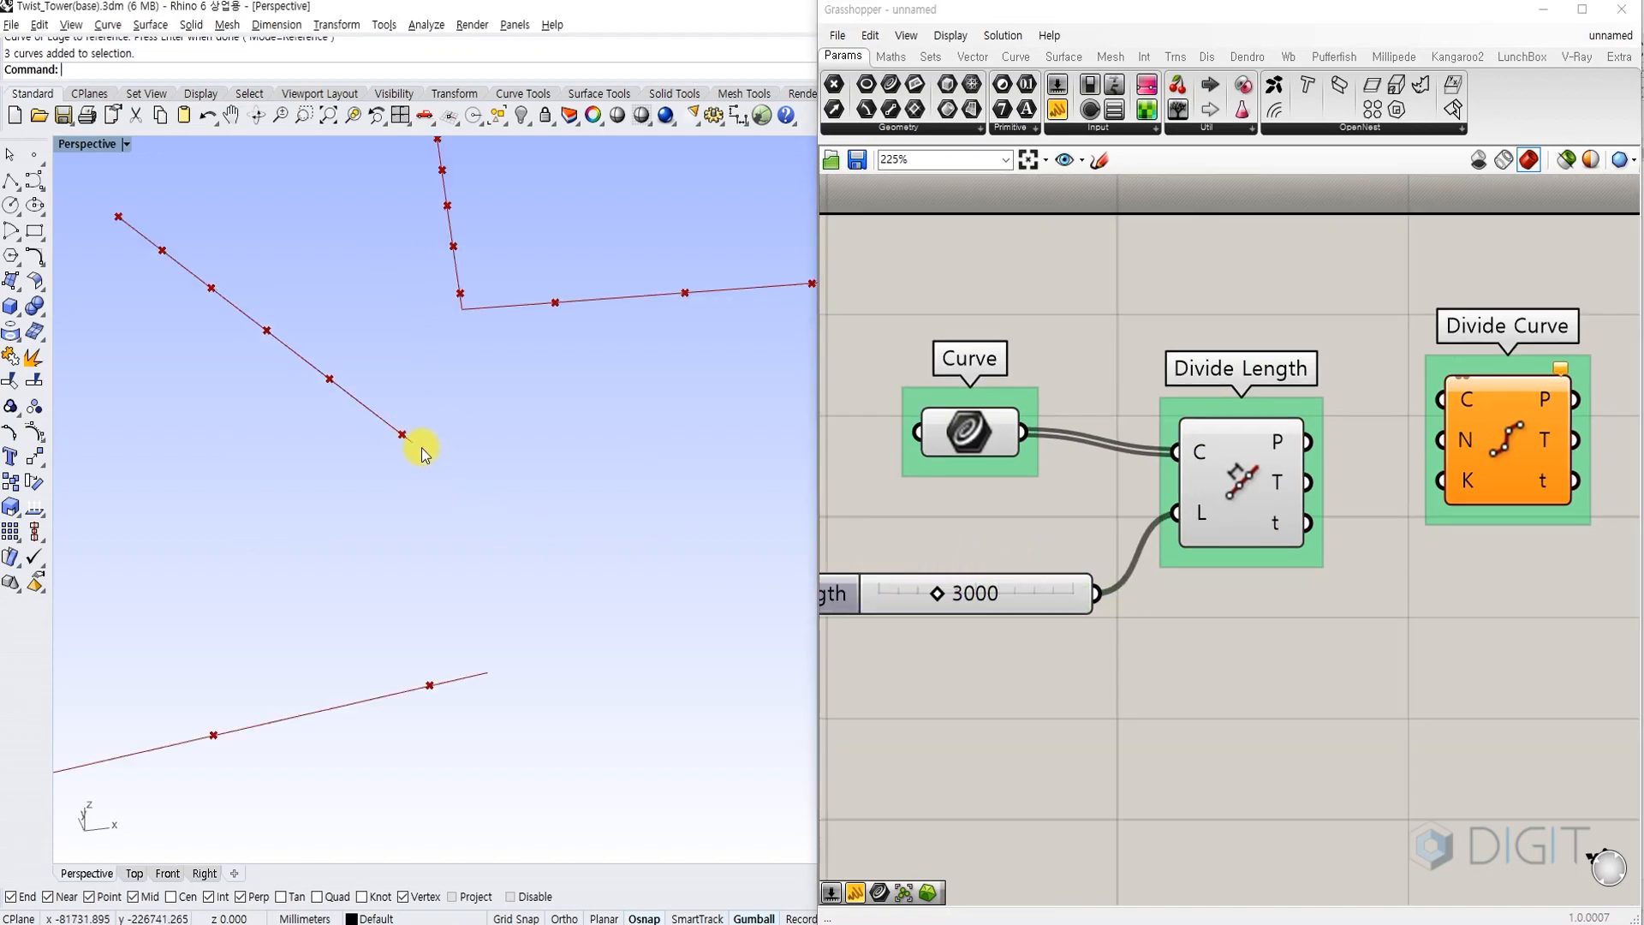
scroll(421, 454, "down", 4)
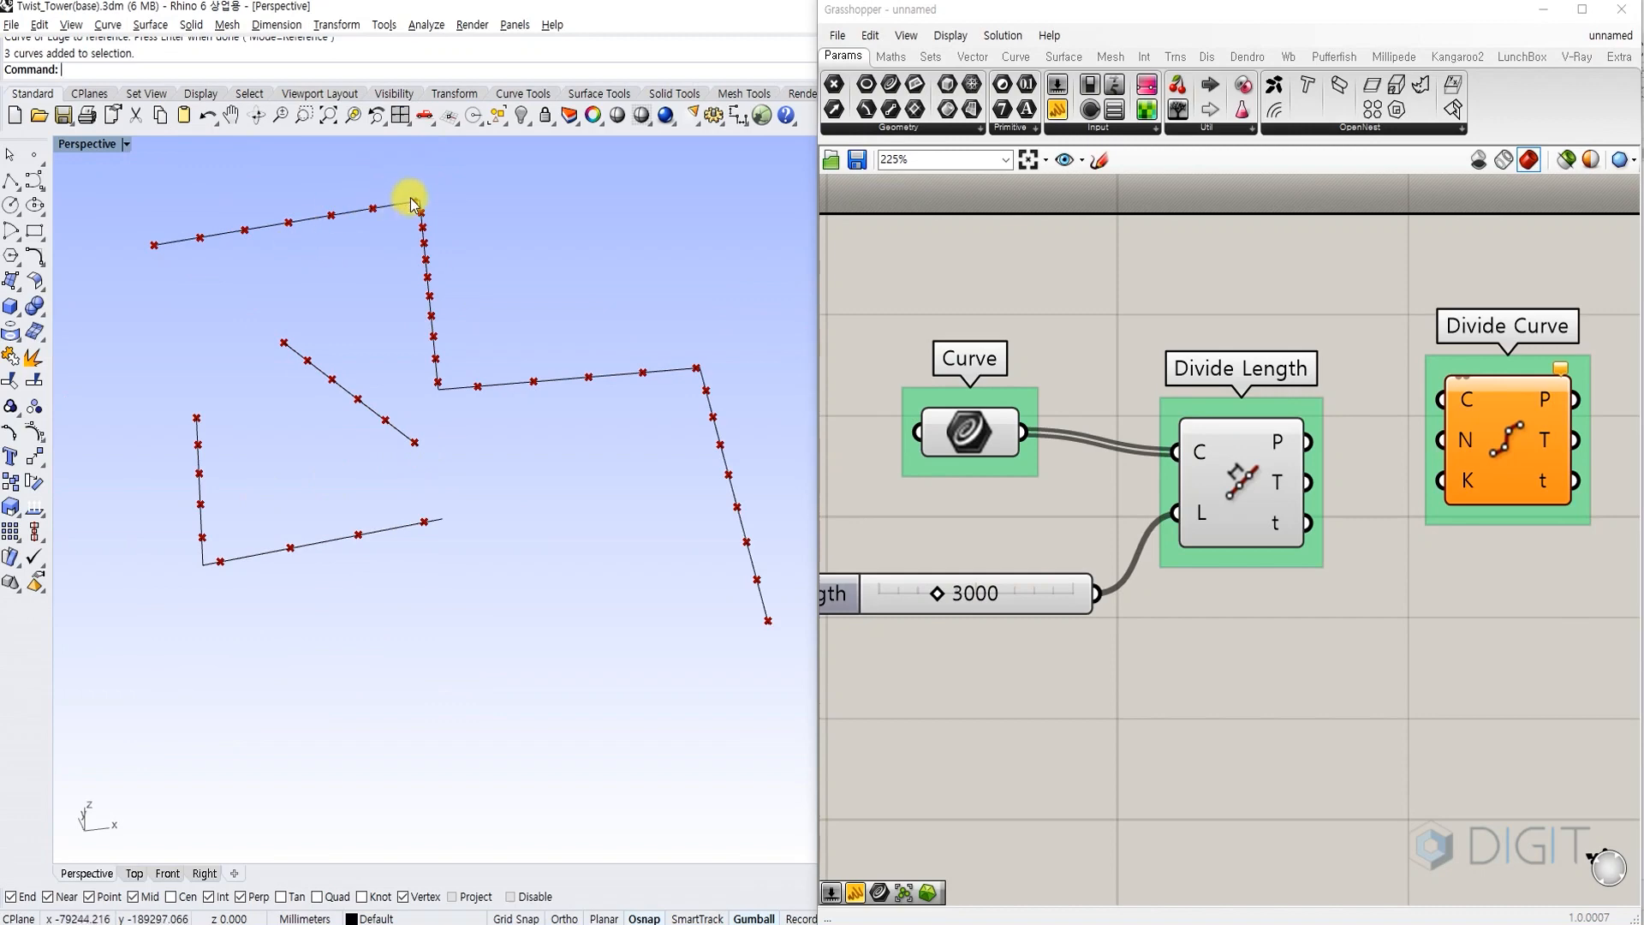
scroll(436, 385, "up", 5)
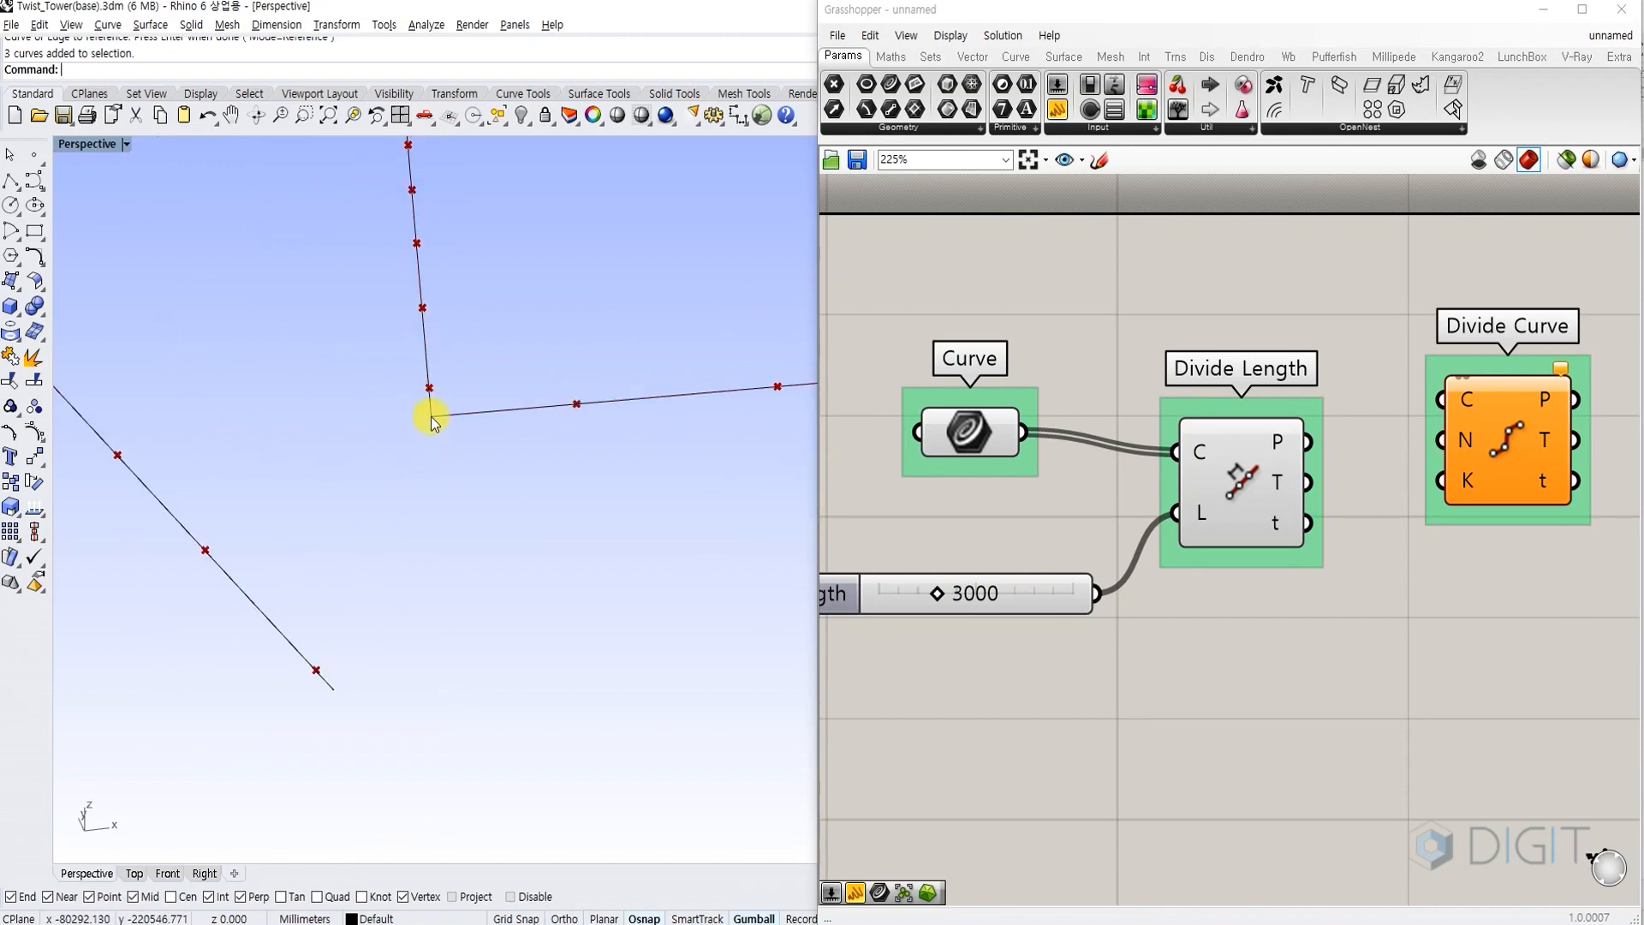
scroll(433, 419, "down", 3)
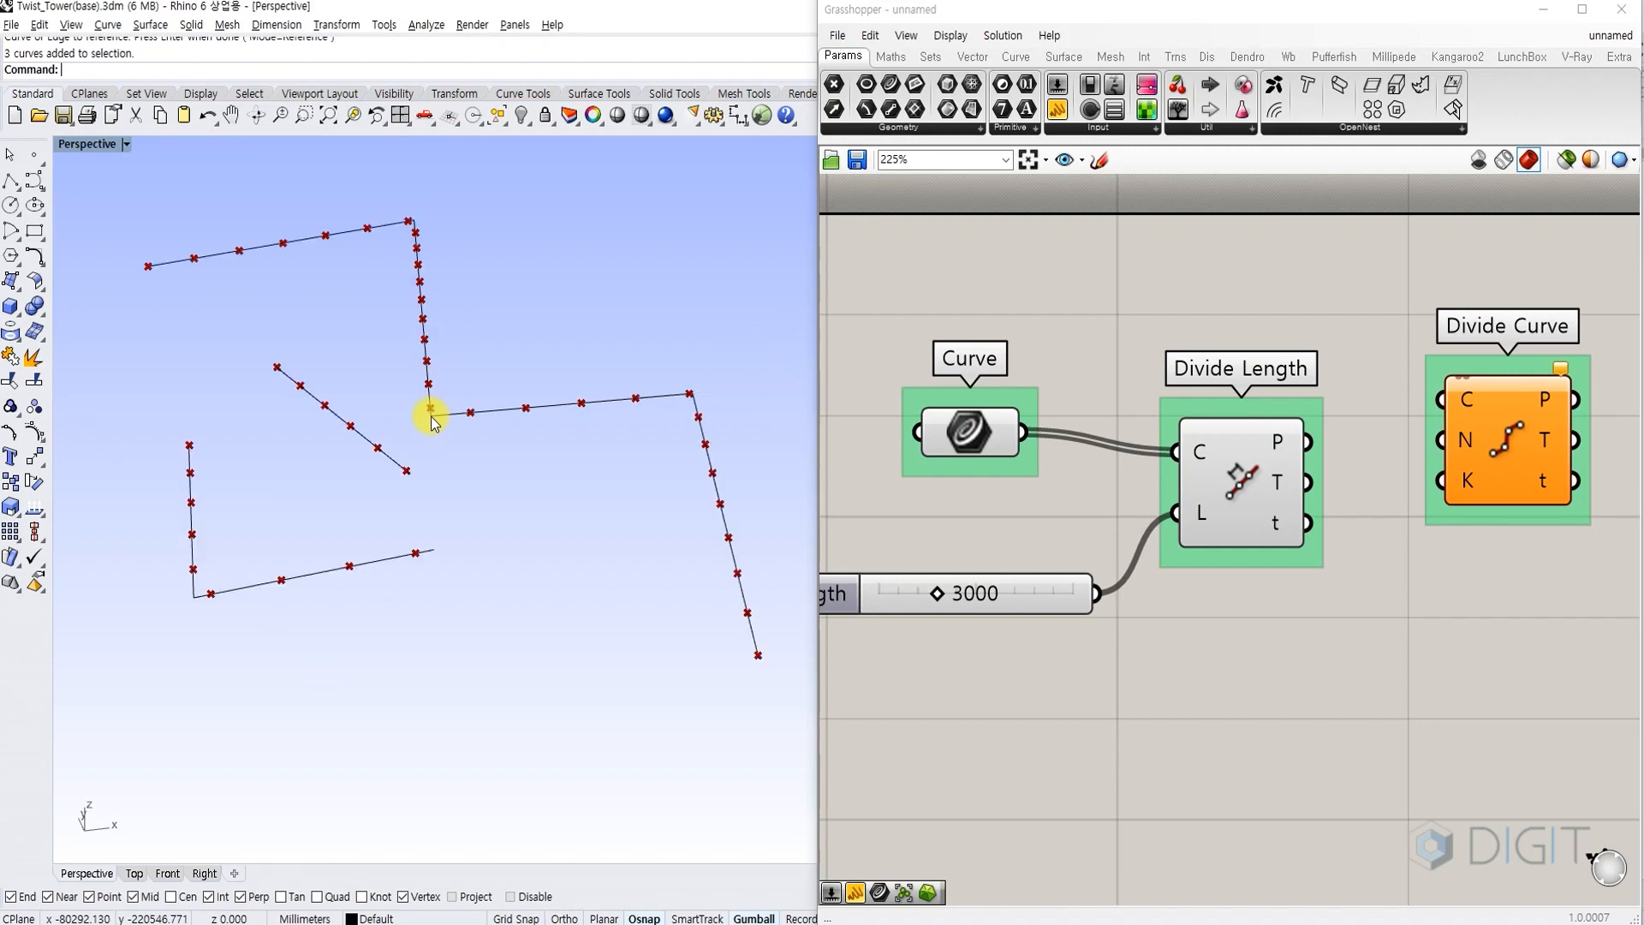
double_click(1036, 306)
type("expl")
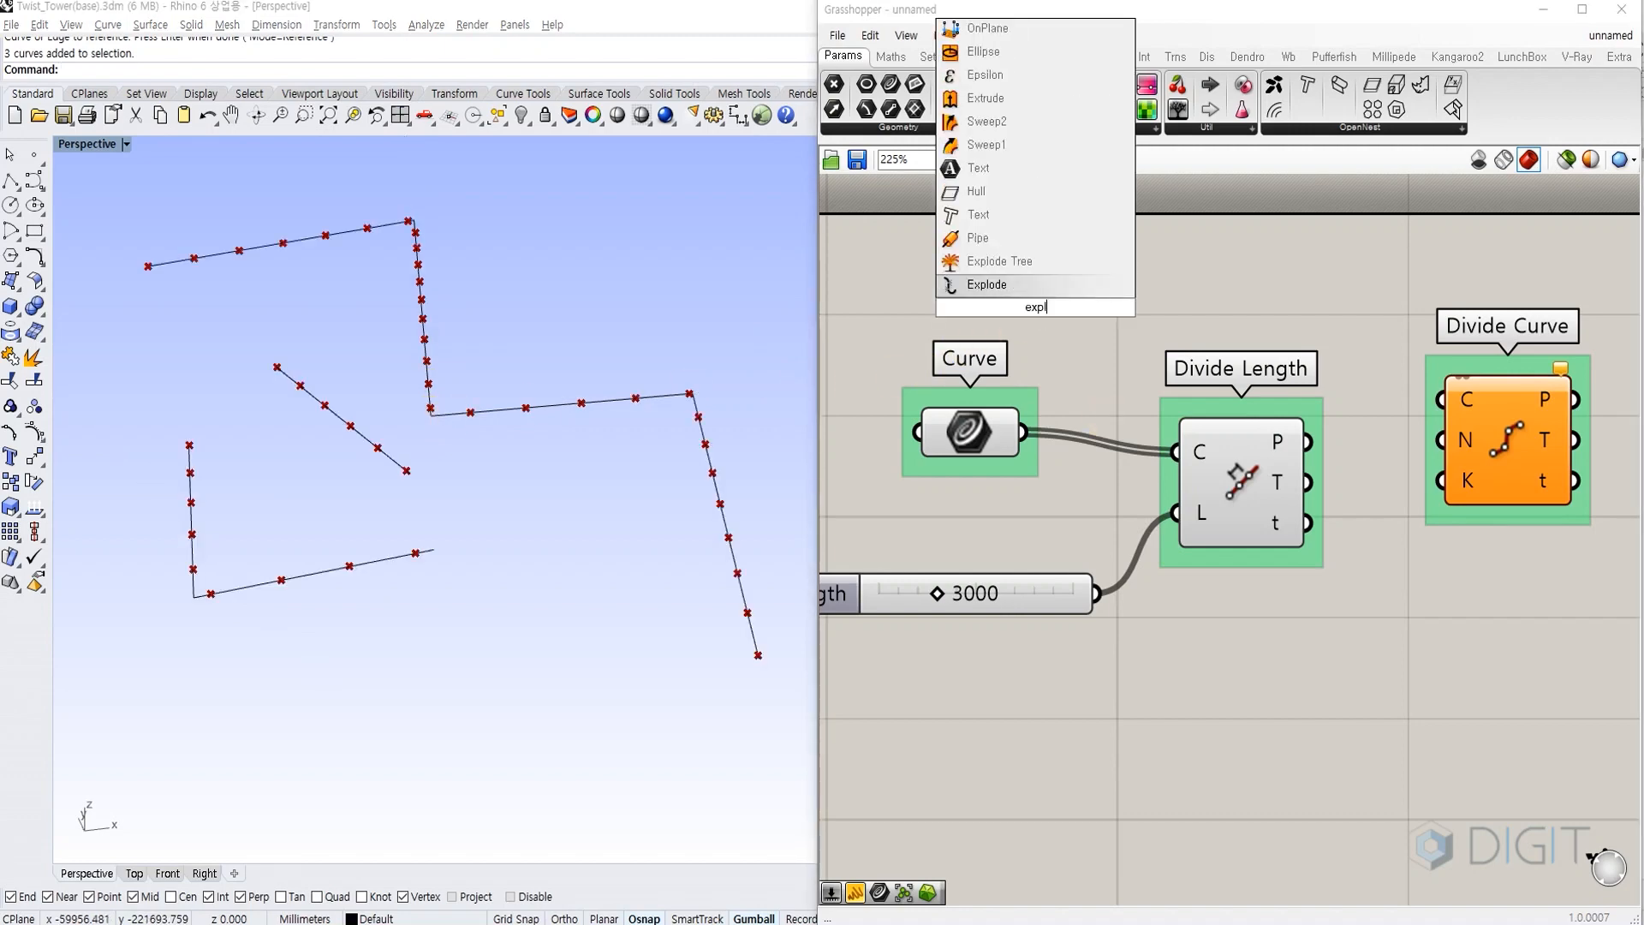
key("Return")
right_click(1030, 253)
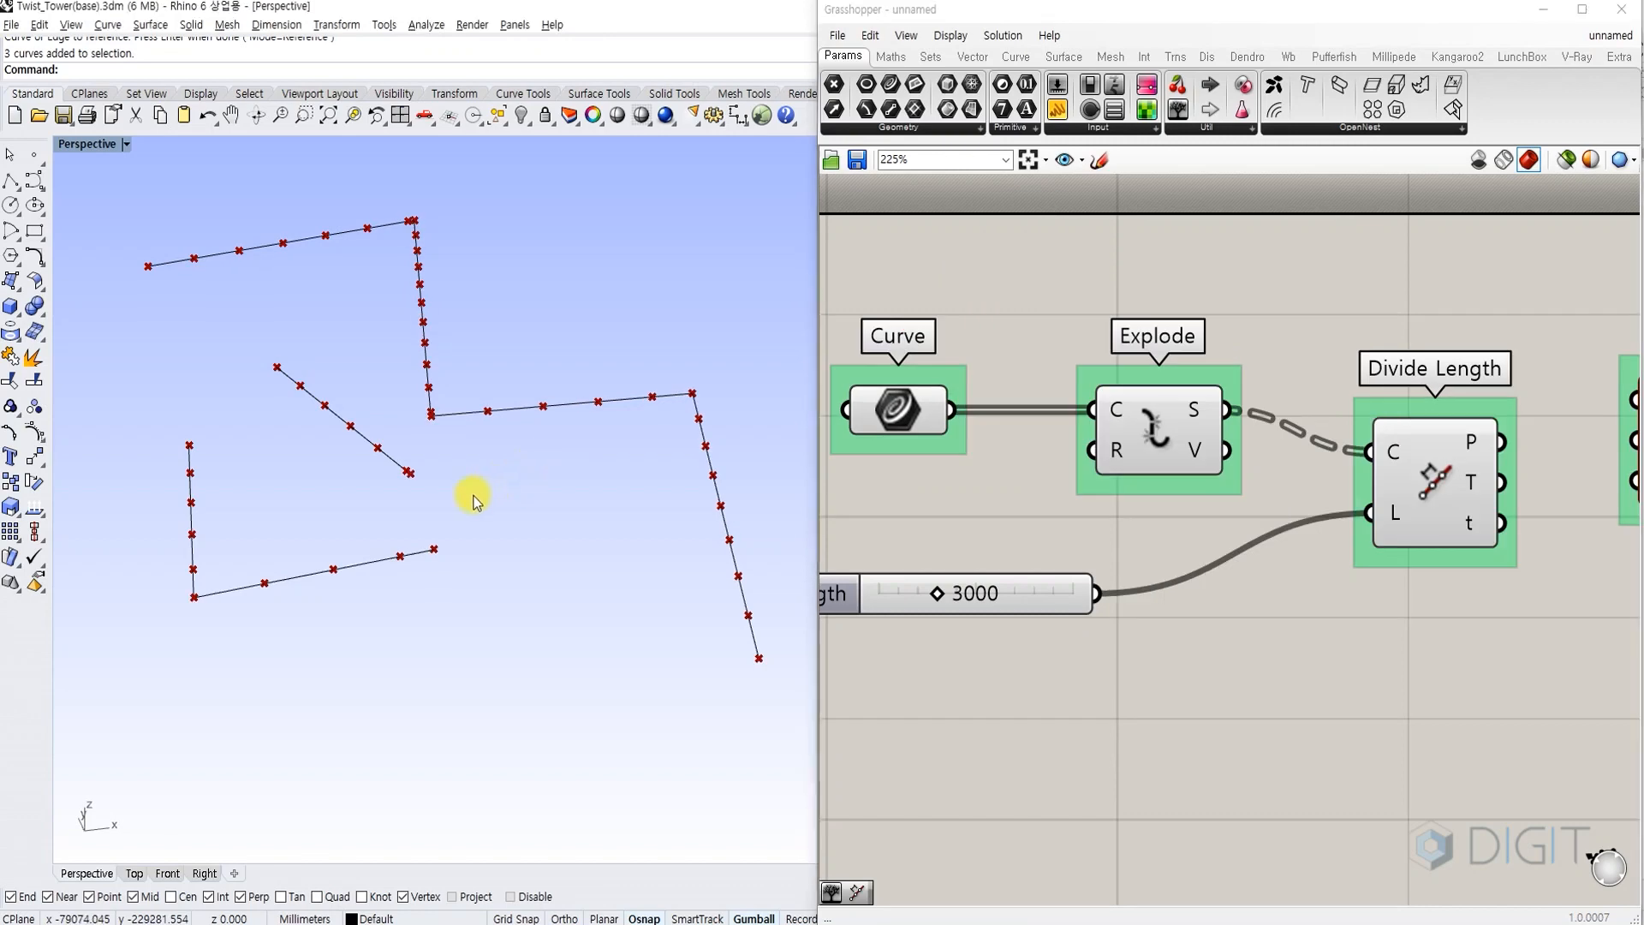
Examine the division points at the polyline corners and segment ends in the Rhino viewport.
scroll(467, 413, "up", 6)
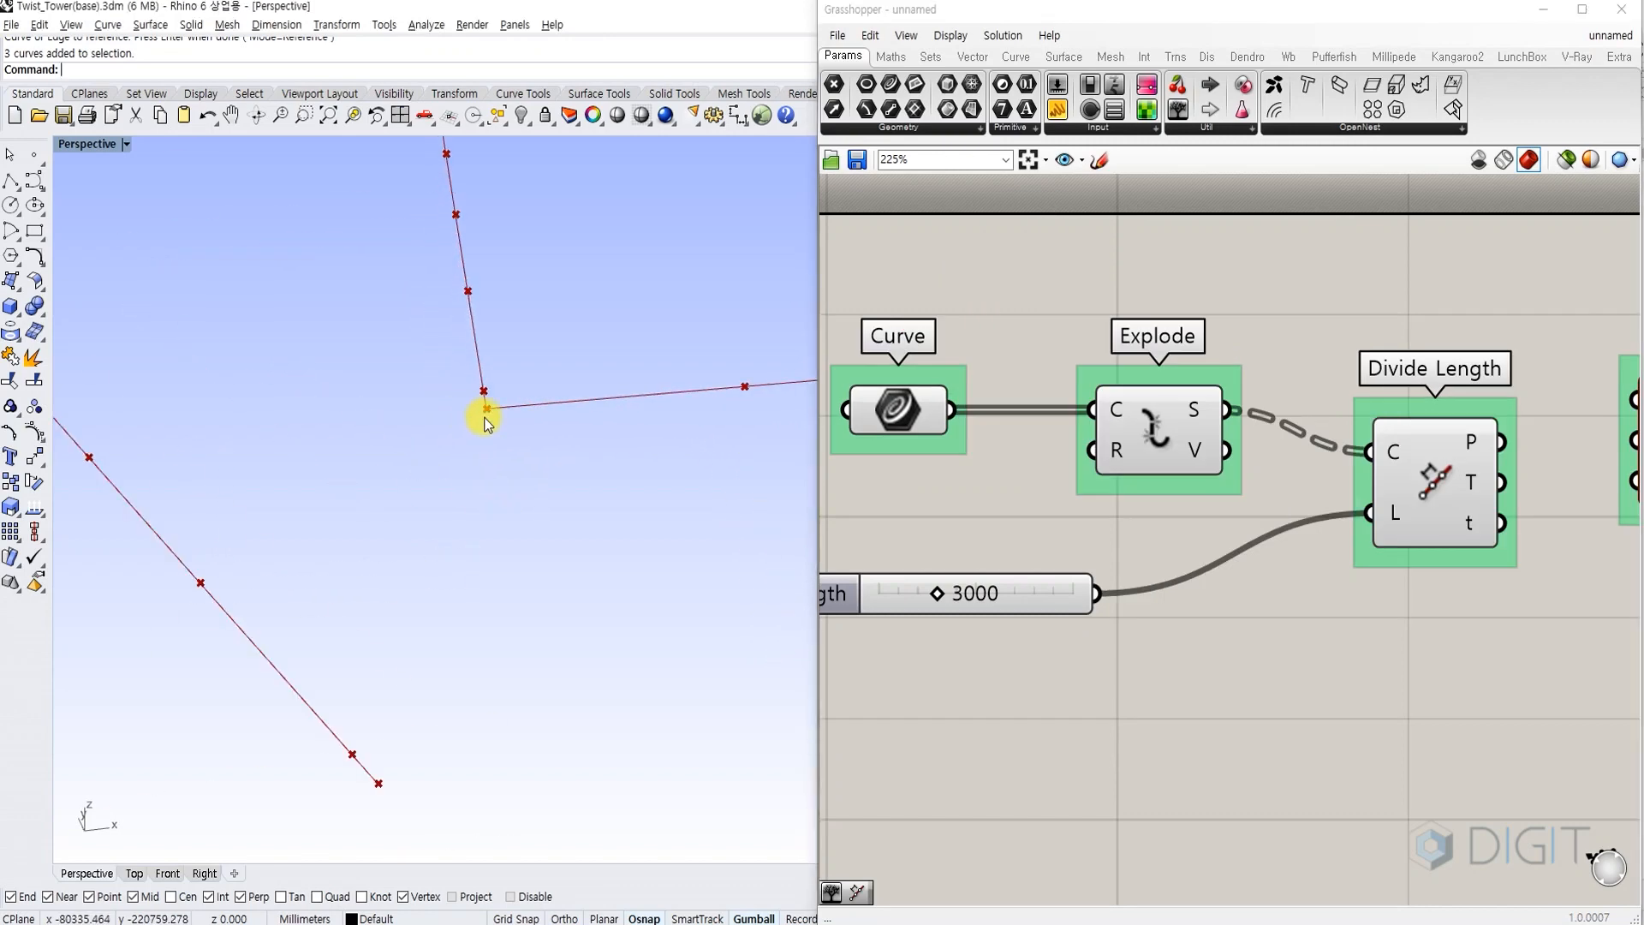
scroll(487, 414, "down", 5)
scroll(192, 655, "down", 1)
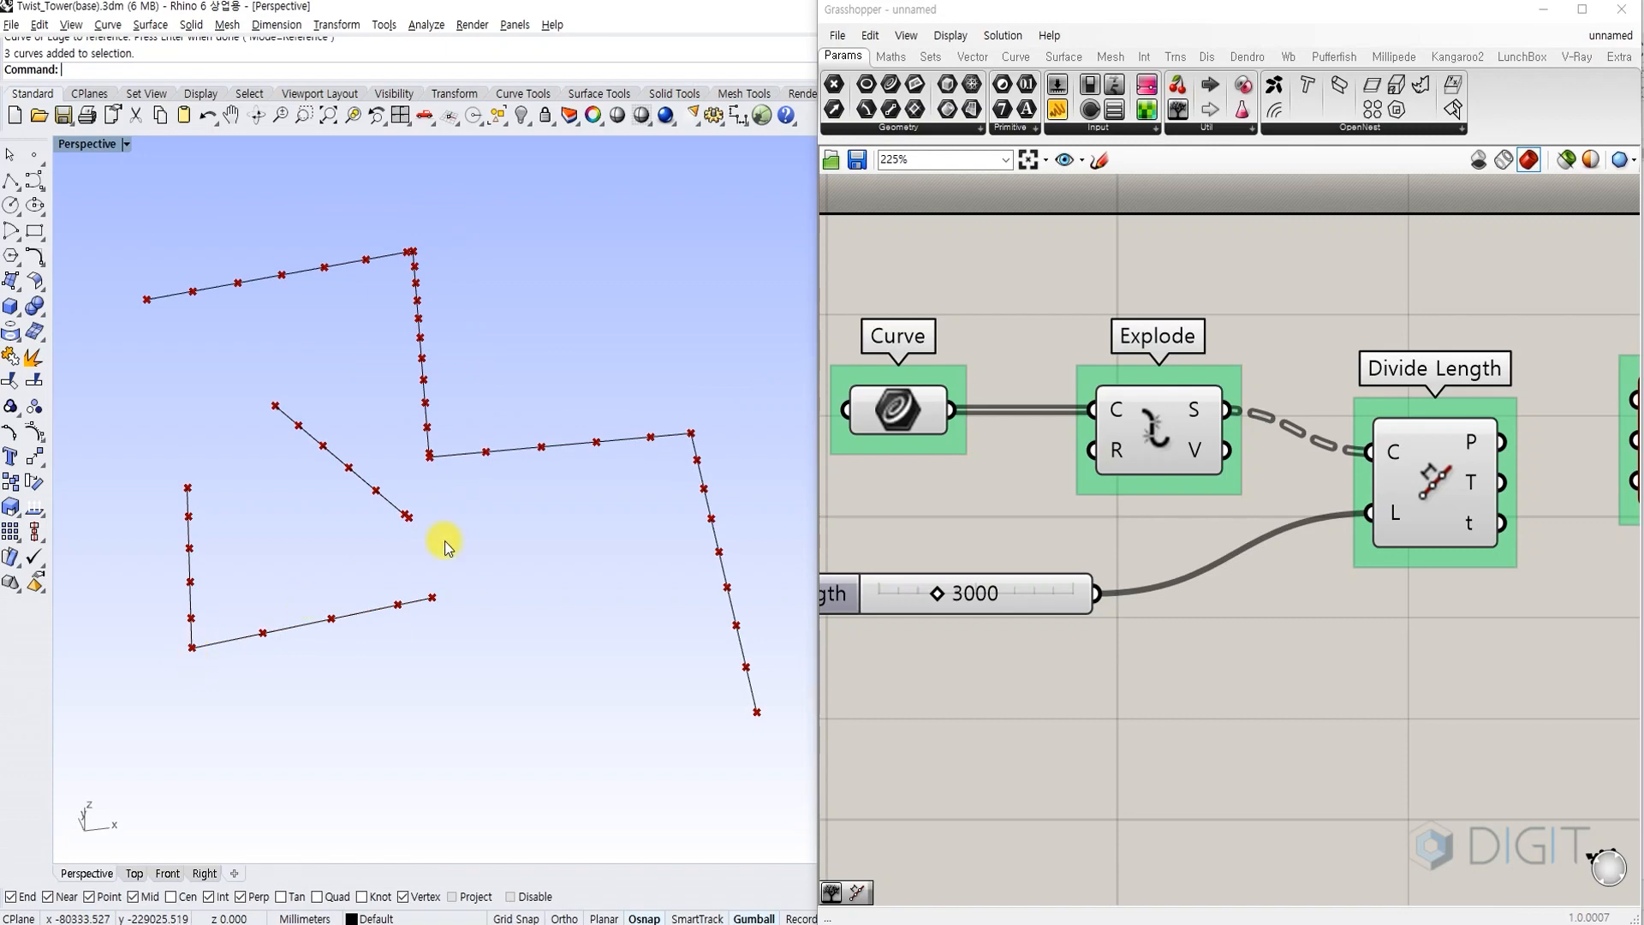
scroll(433, 456, "up", 7)
scroll(435, 457, "down", 2)
scroll(363, 671, "down", 2)
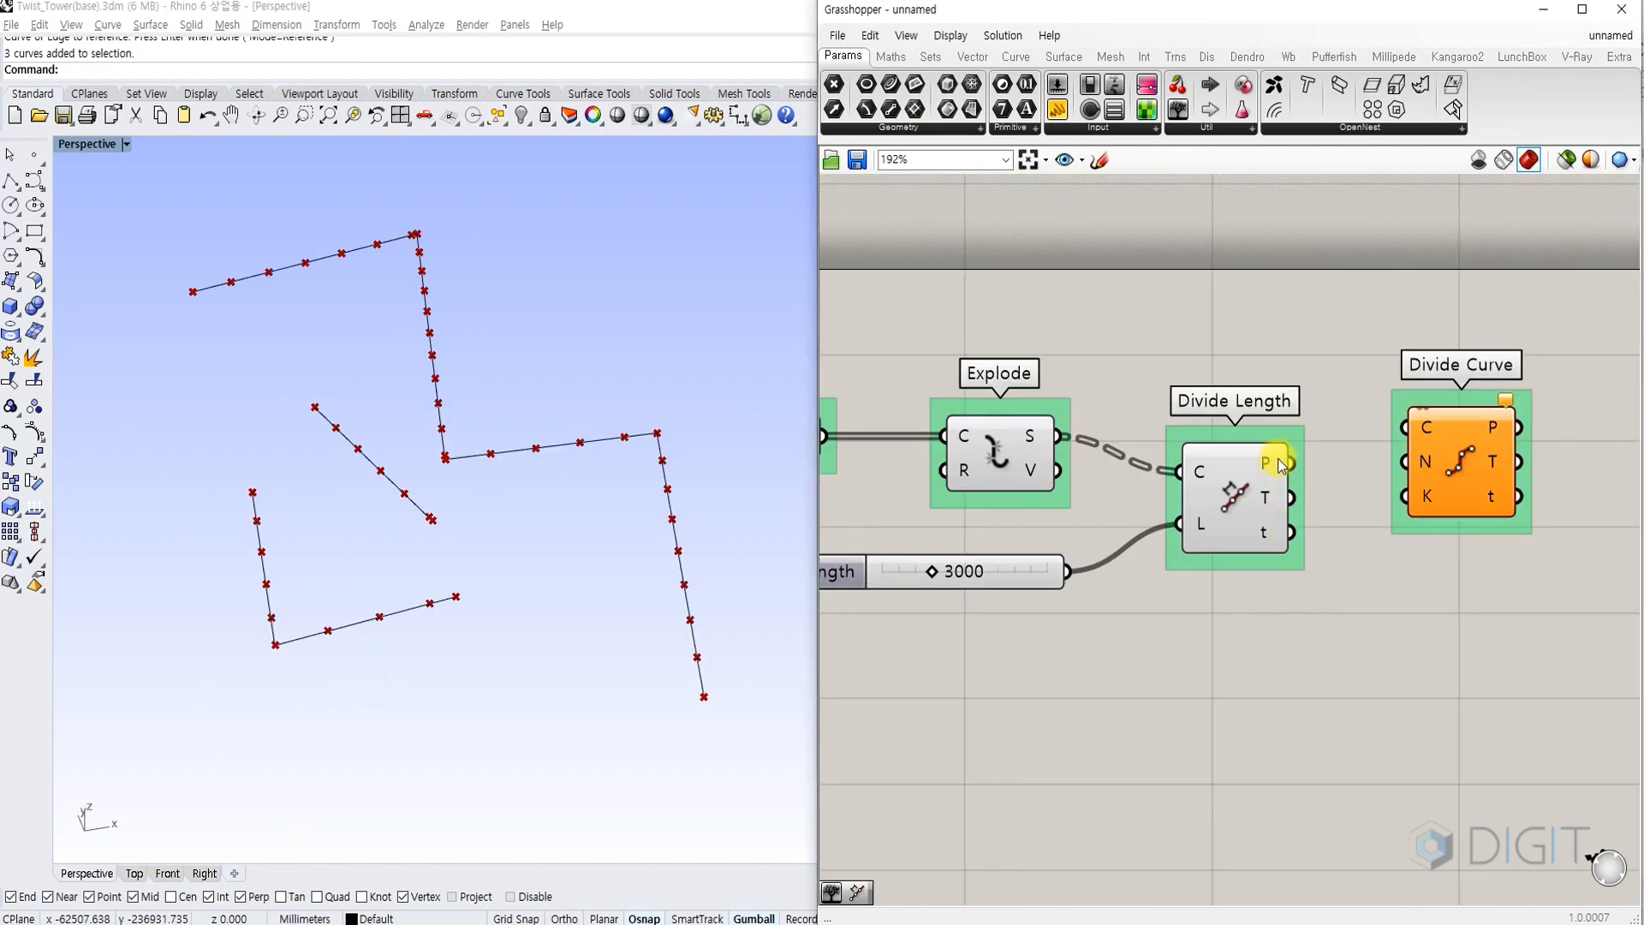
Add a Param Viewer component to the canvas in a group labelled "Param Viewer".
double_click(1276, 650)
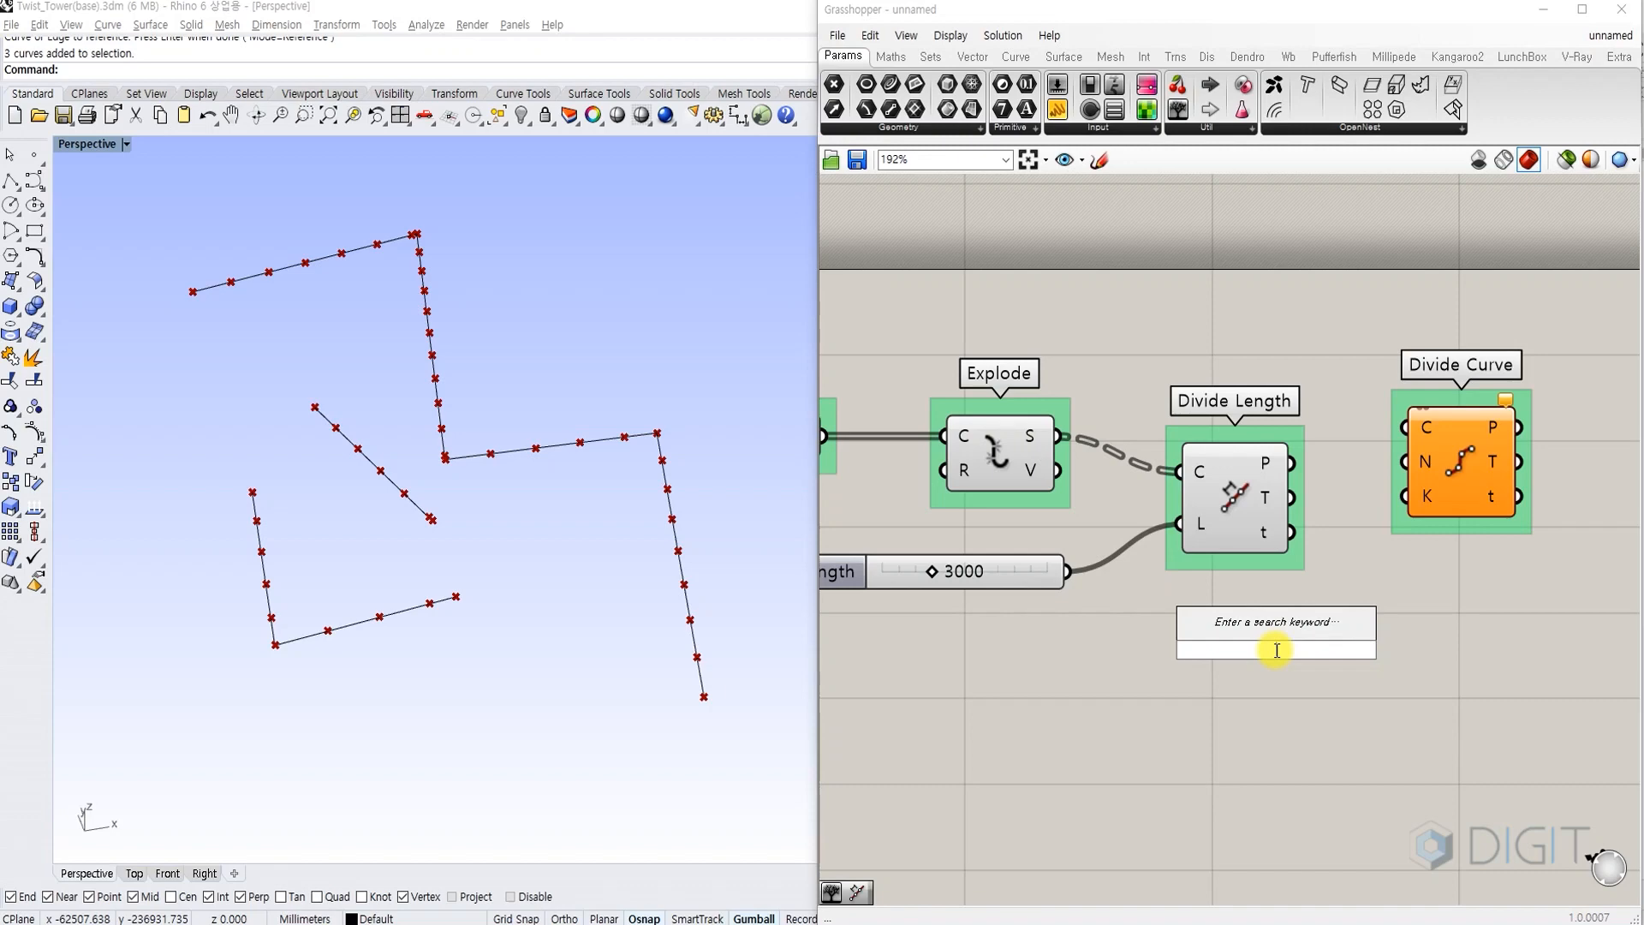
type("pra")
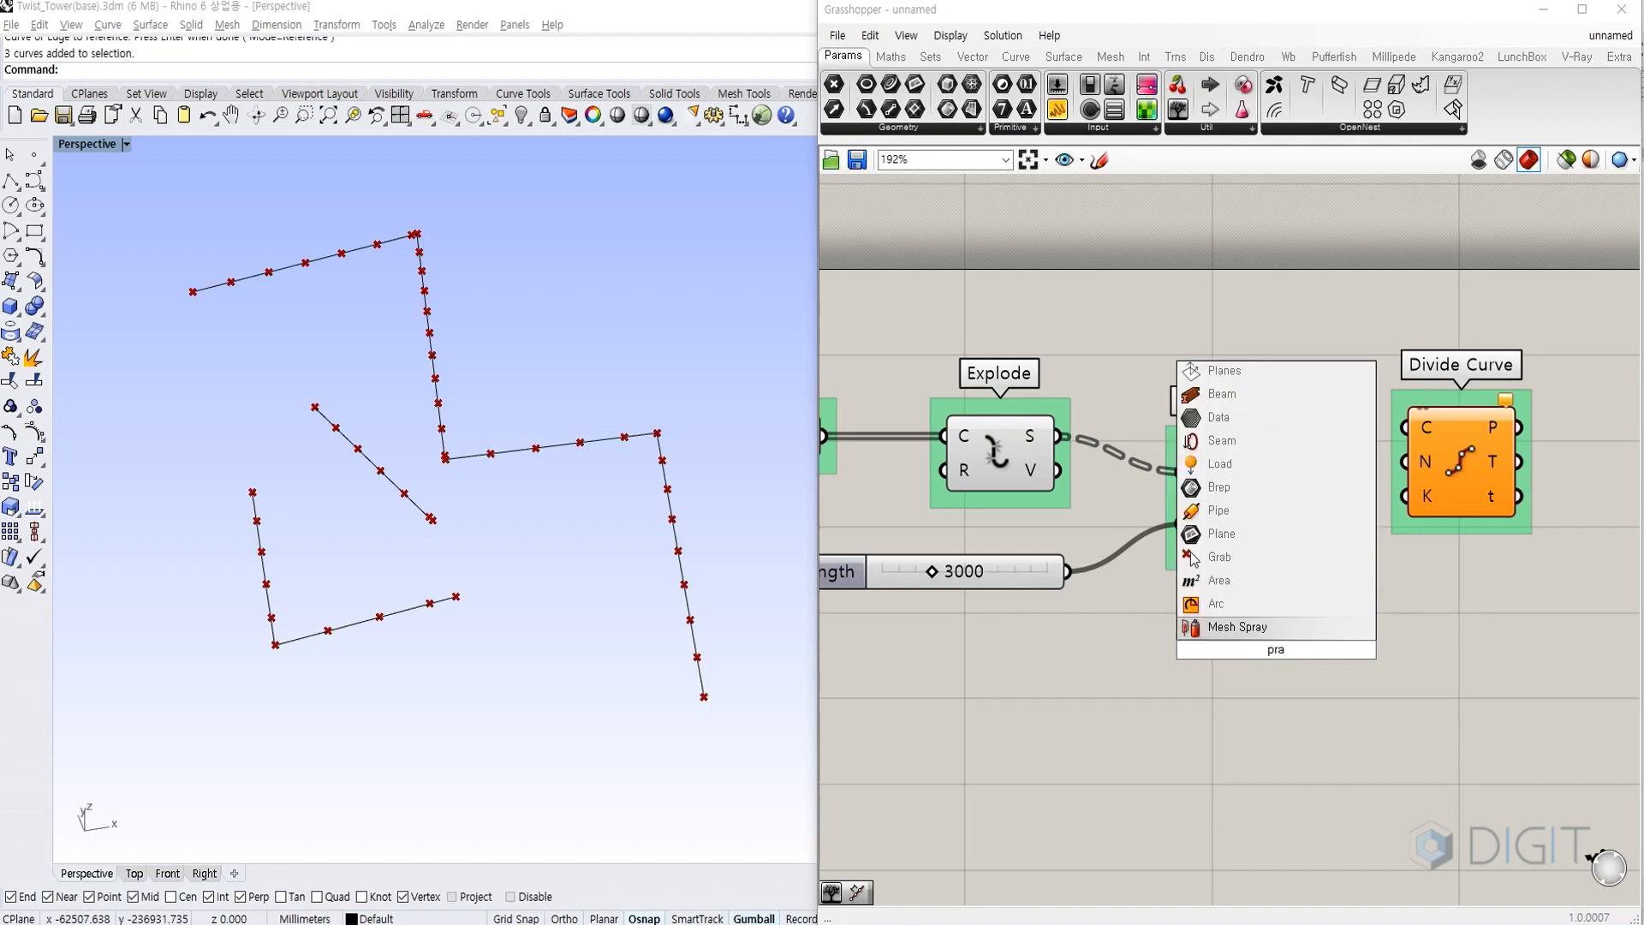
key("BackSpace")
key("BackSpace")
type("aram v")
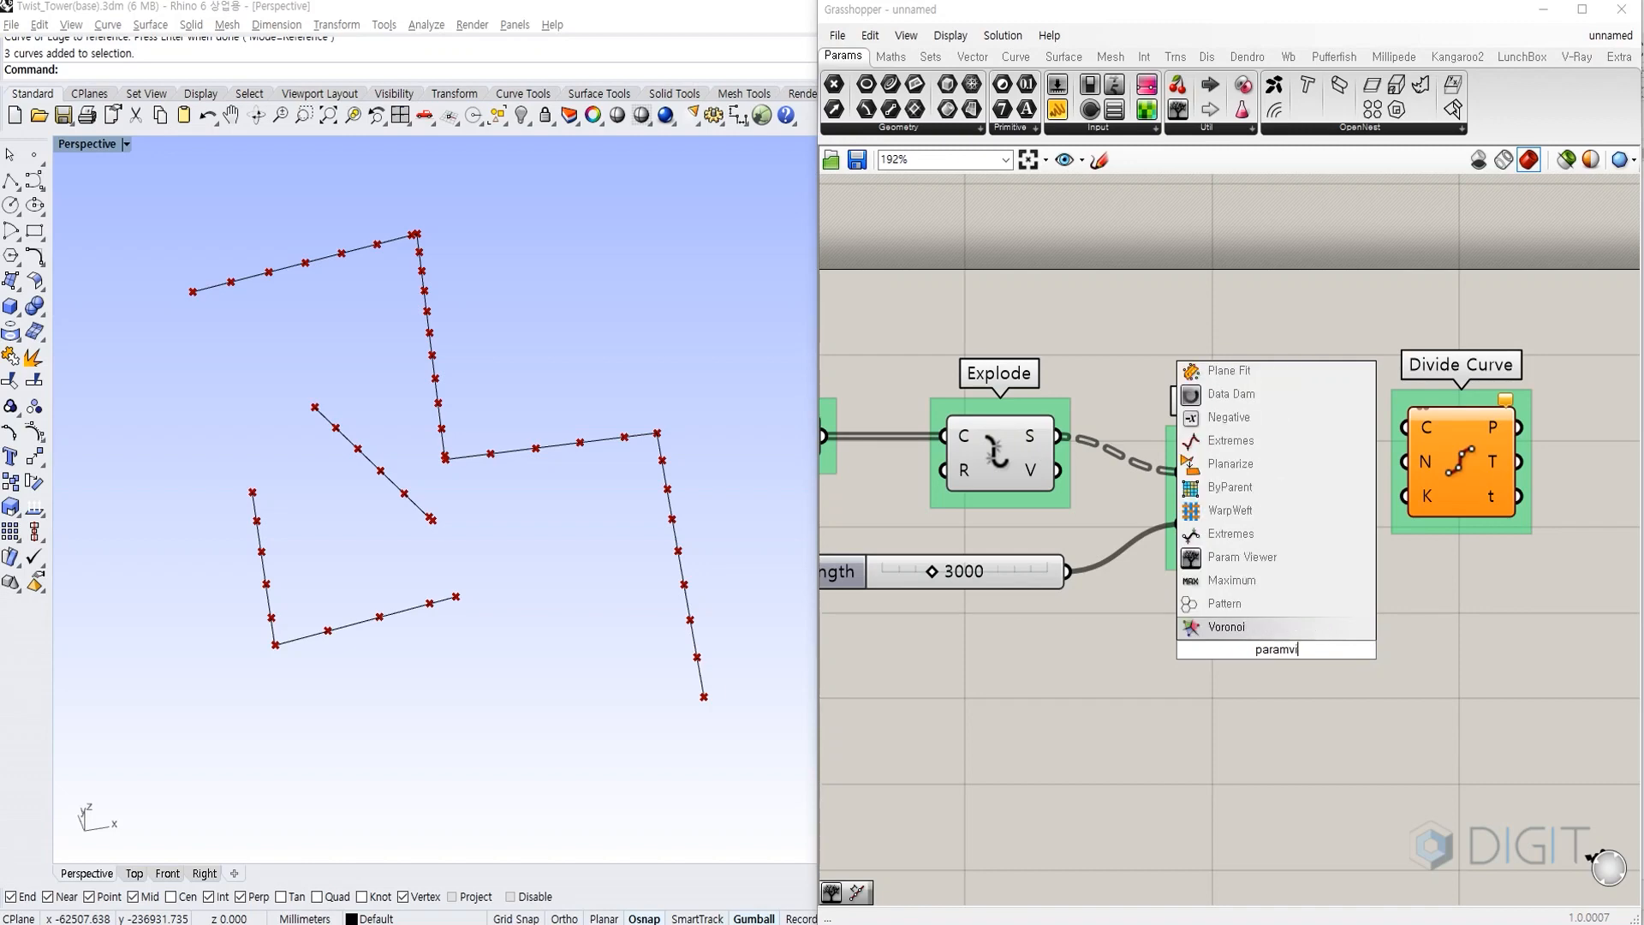
key("Return")
key("ctrl+g")
right_click(1237, 654)
left_click(1313, 671)
Place the Param Viewer above Divide Length, connect it to Divide Length's P output, and move Divide Curve clear of it.
scroll(1268, 628, "down", 1)
right_click_drag(1271, 627, 1137, 657)
left_click_drag(1118, 736, 1368, 320)
left_click_drag(1141, 522, 1360, 548)
key("ctrl+a")
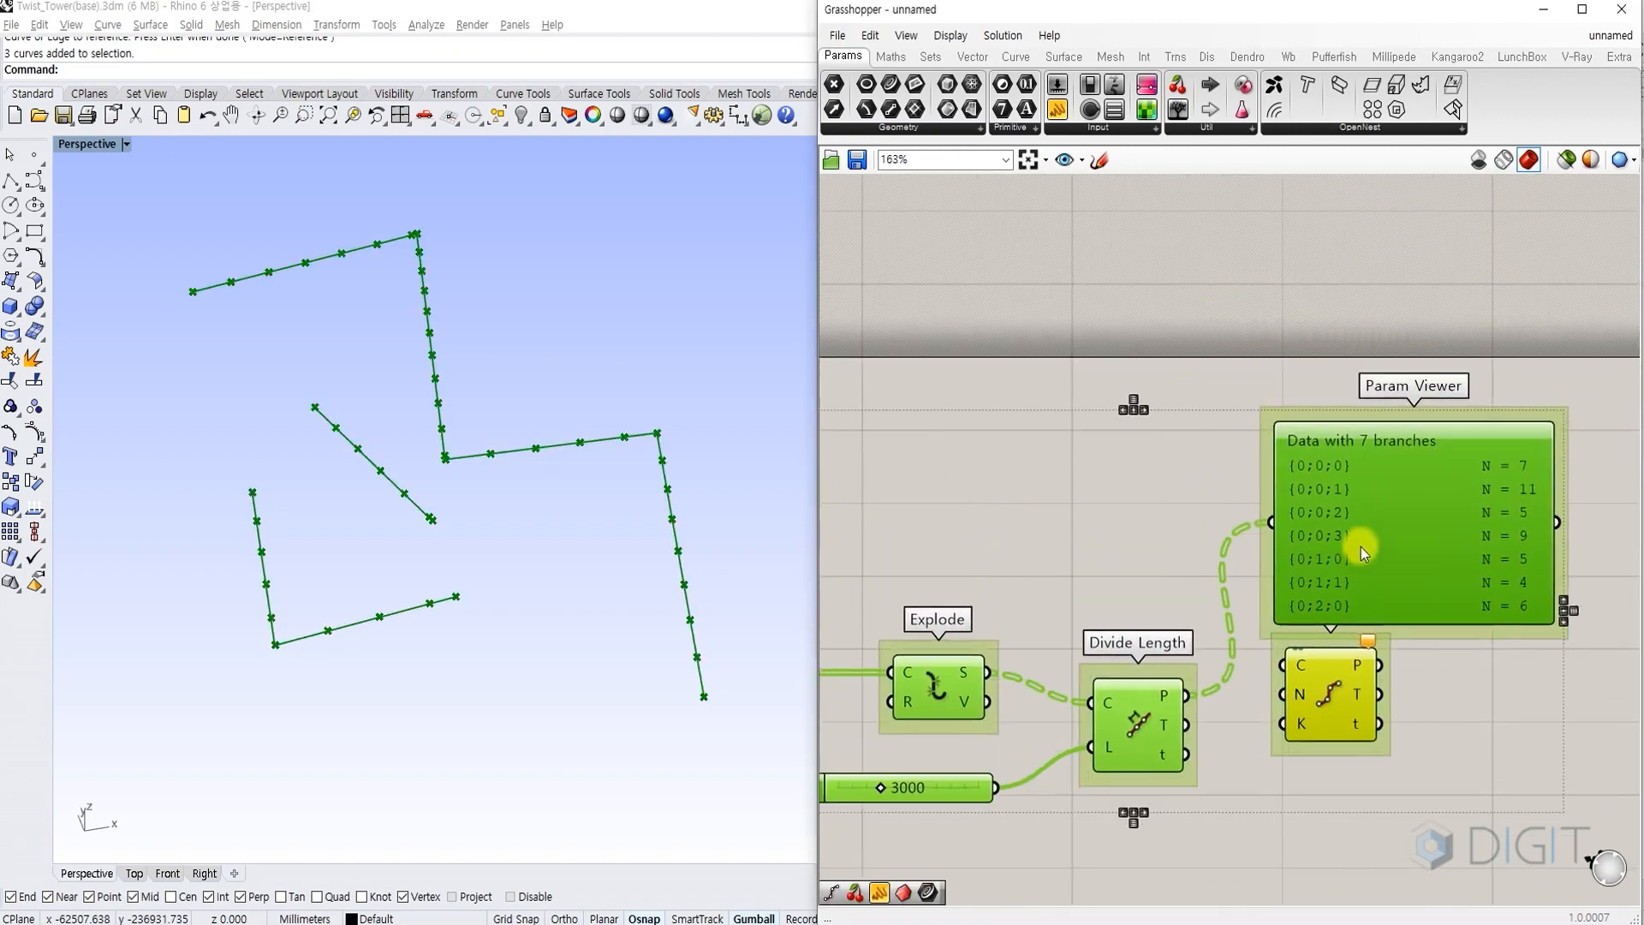
right_click_drag(1366, 591, 1292, 382)
left_click(1344, 484)
left_click_drag(1257, 484, 1303, 595)
scroll(1327, 591, "down", 1)
Set up a second labelled Param Viewer so one viewer reads Explode's S output and the other reads Divide Length's P output.
left_click_drag(1017, 514, 1408, 446)
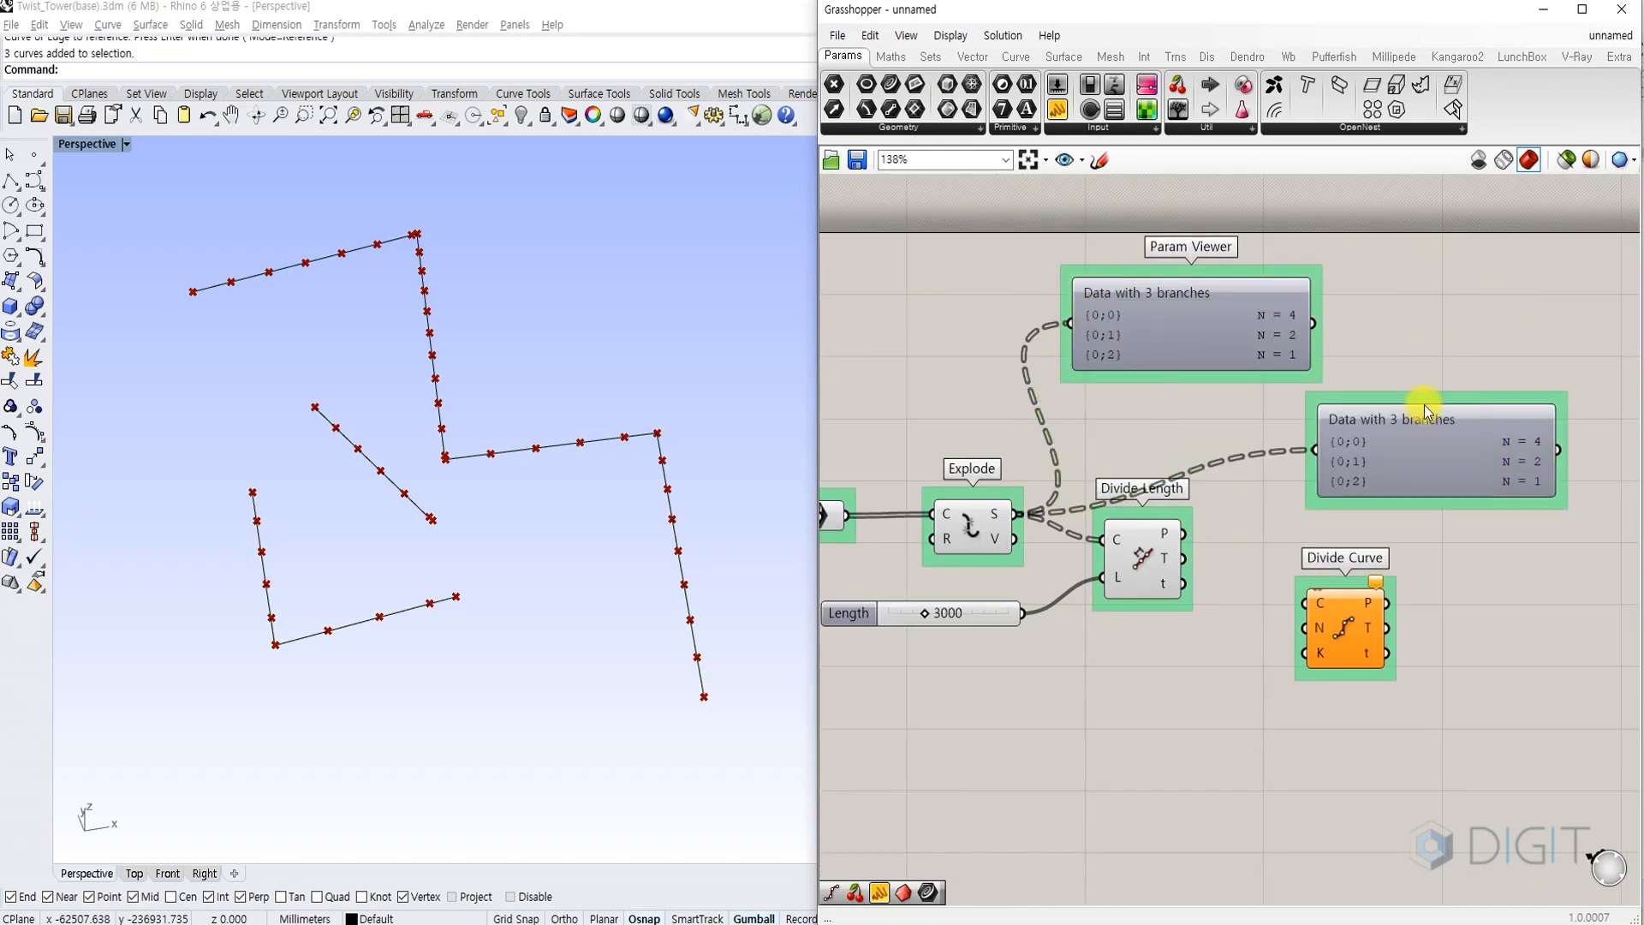
right_click(1426, 401)
left_click(1464, 408)
type("Param Viewer")
left_click(1442, 370)
left_click_drag(1316, 449, 1196, 528)
Maximize the Grasshopper window, then move Divide Curve below Divide Length and the Divide Length viewer clear of the Explode viewer.
double_click(1148, 11)
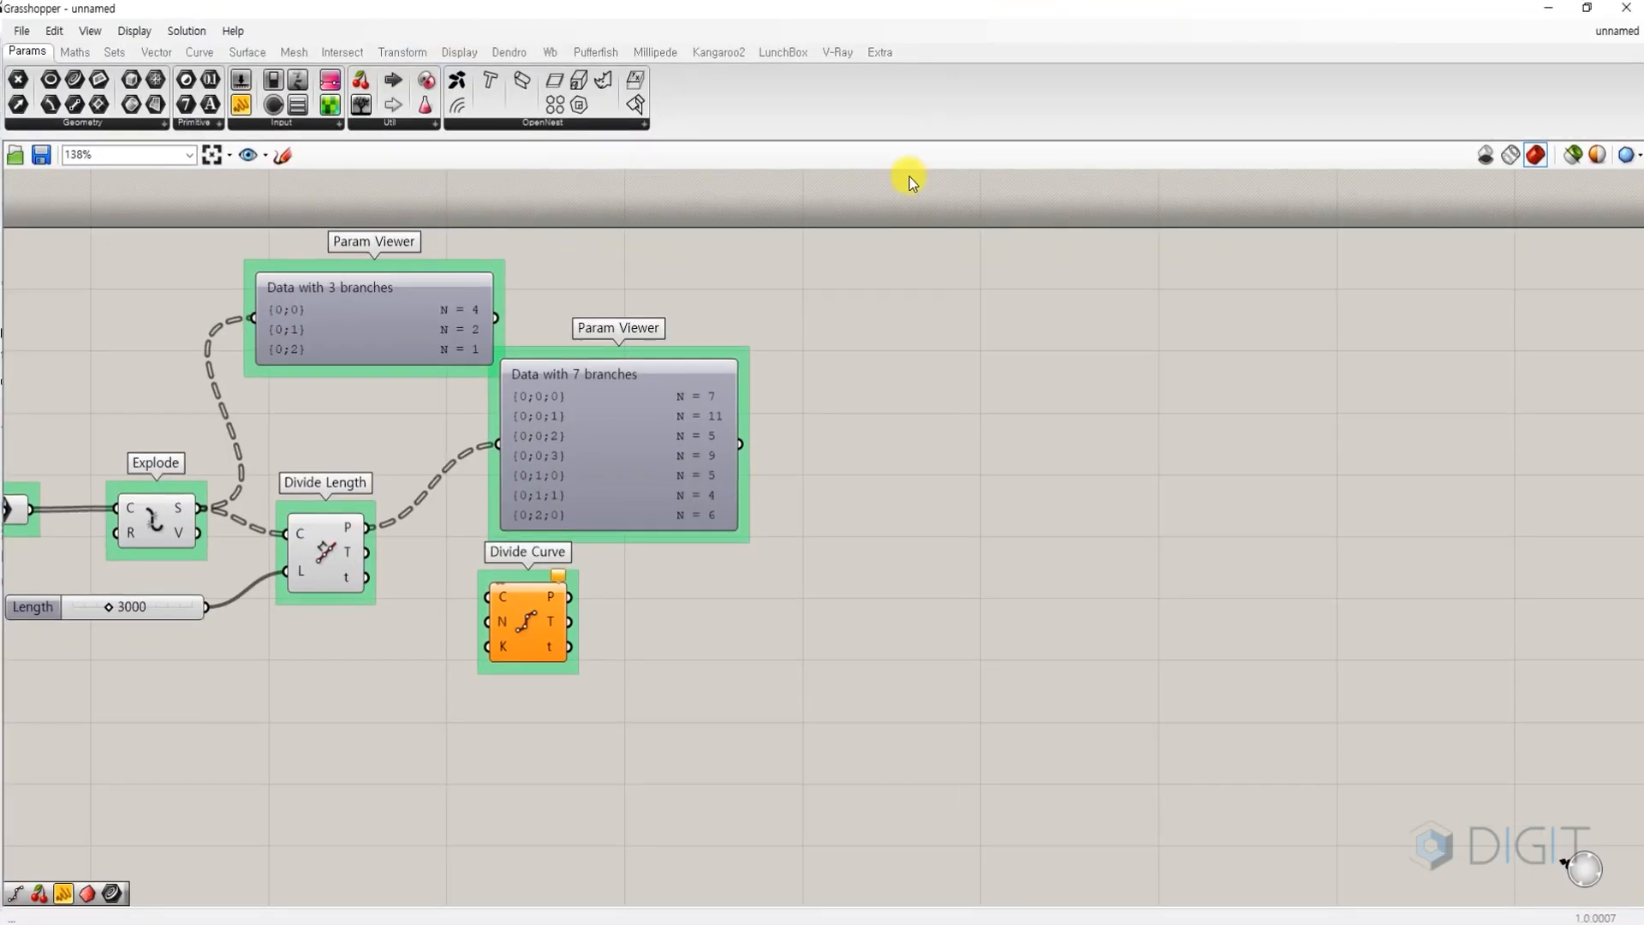
left_click_drag(608, 638, 457, 698)
left_click(578, 538)
scroll(580, 540, "up", 2)
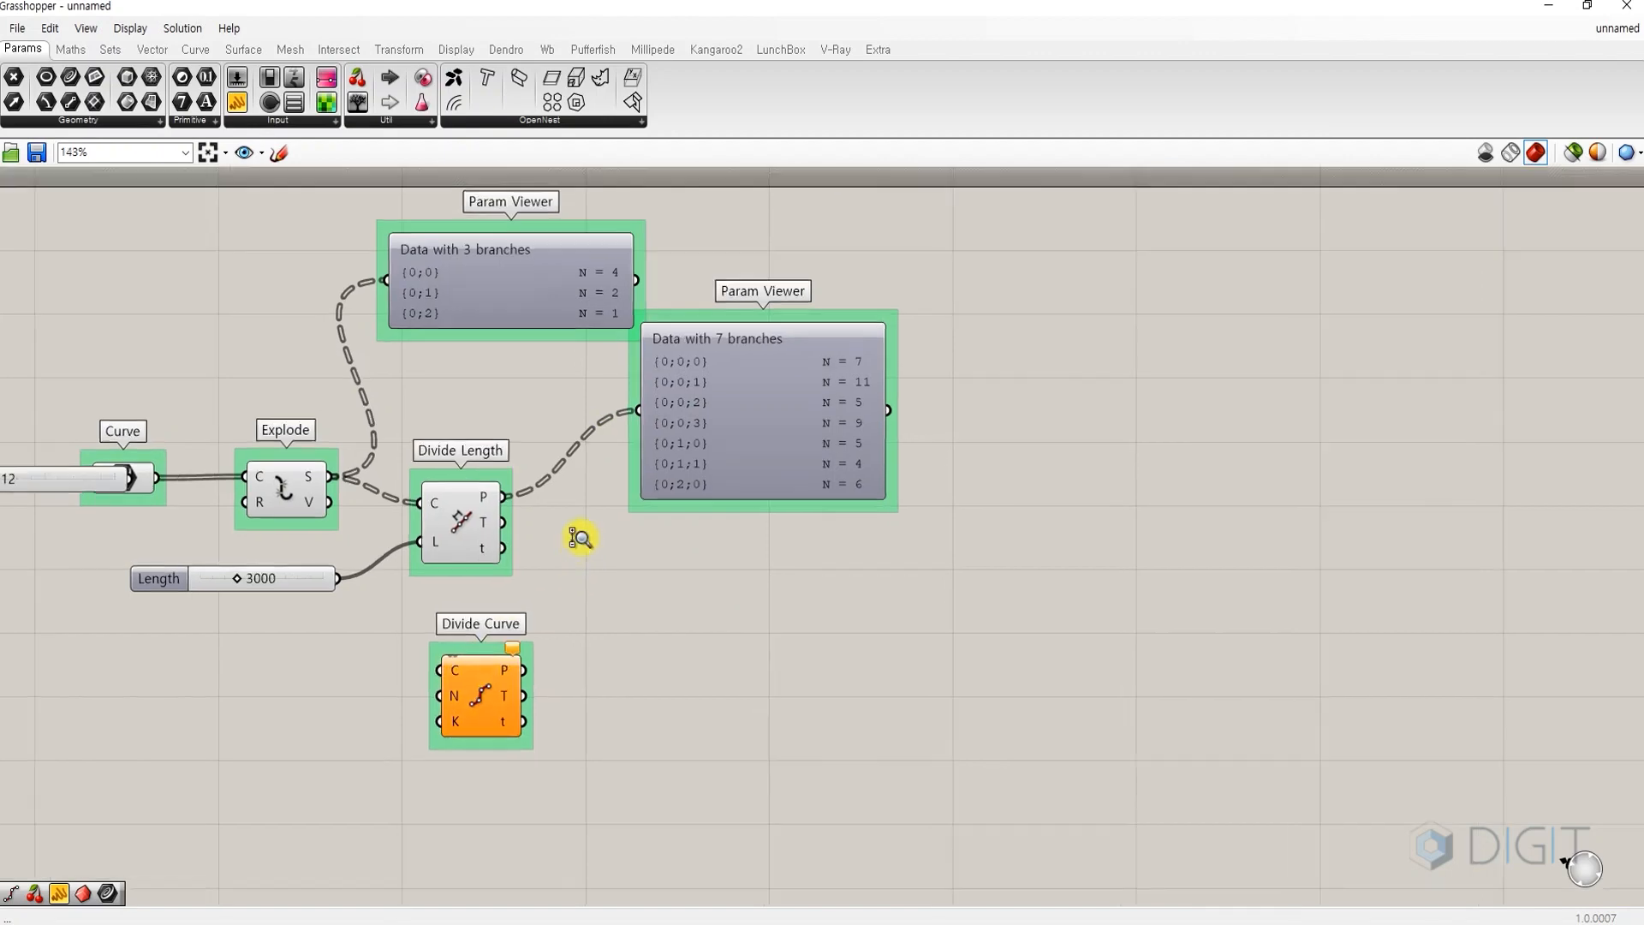
left_click_drag(718, 449, 712, 499)
left_click(967, 573)
scroll(968, 574, "up", 1)
right_click_drag(967, 574, 903, 668)
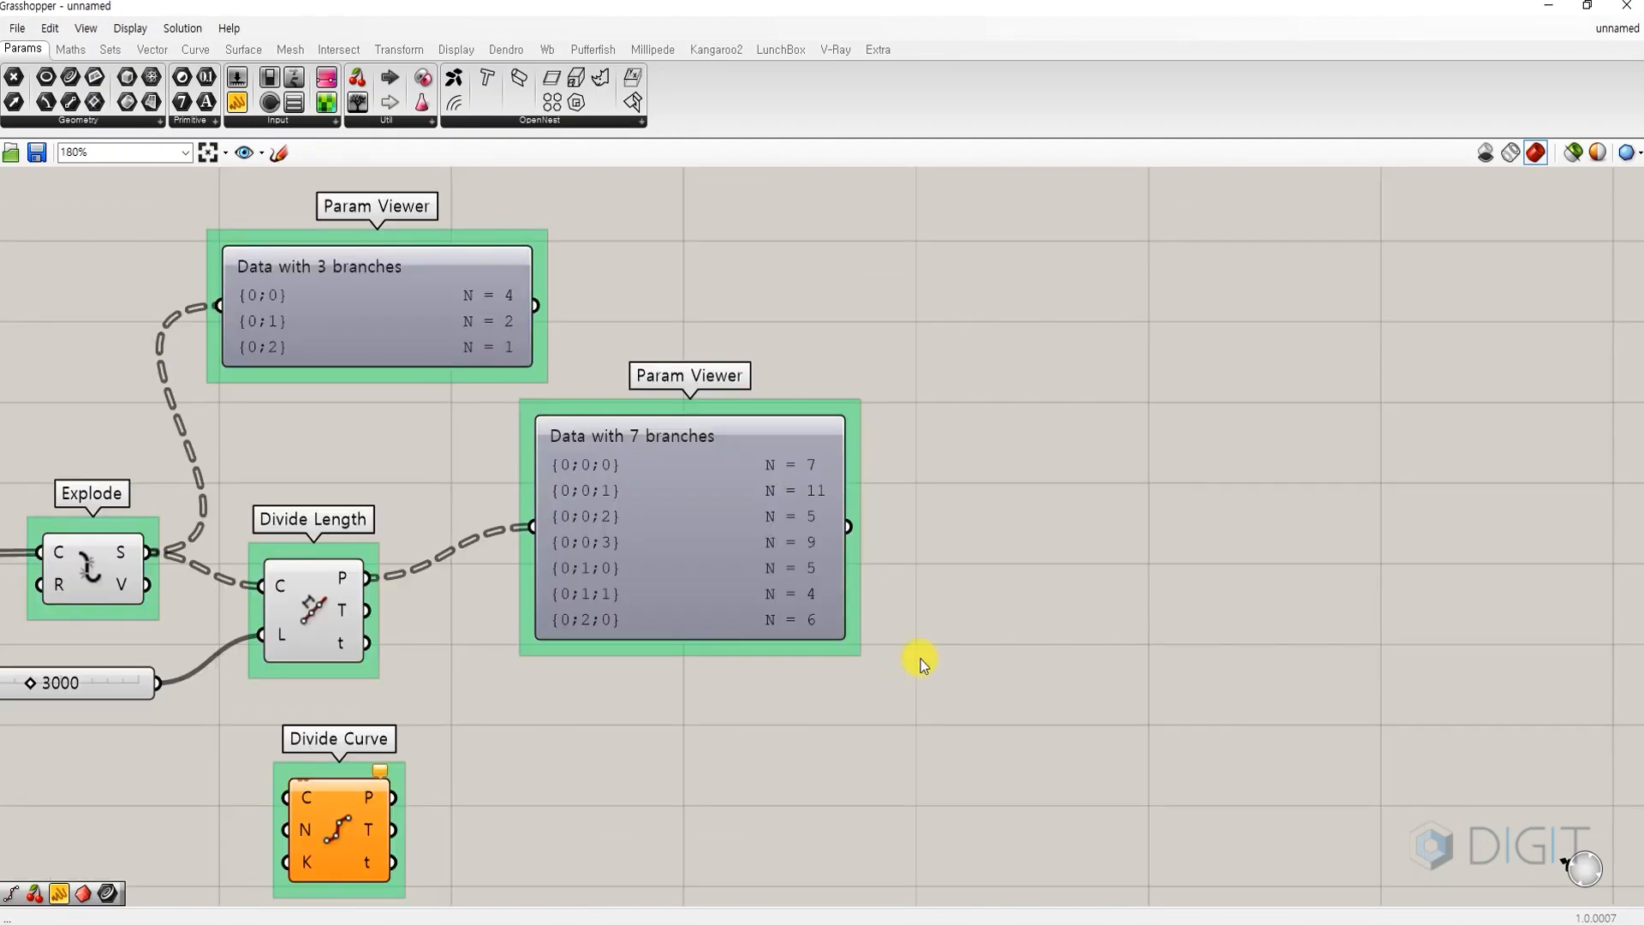
Circle Explode's S output, sketch the three curves with a dot per segment, and mark the item counts in its Param Viewer.
key("ctrl+shift+3")
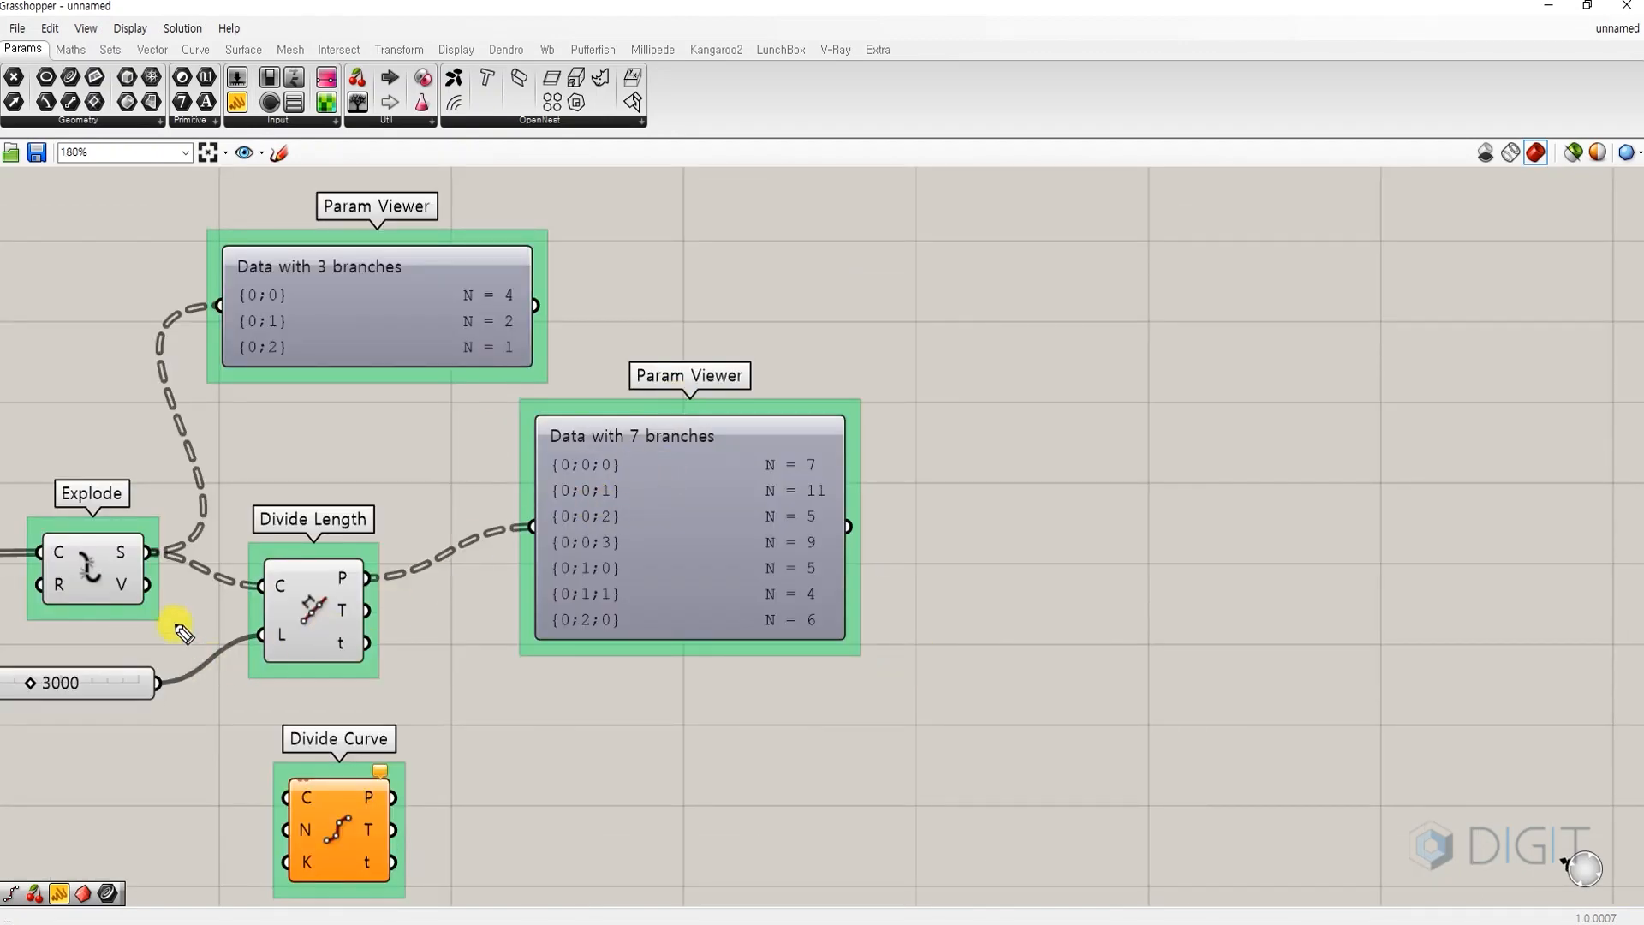
mouse_move(129, 561)
left_mouse_down()
mouse_move(109, 538)
mouse_move(139, 567)
left_mouse_up()
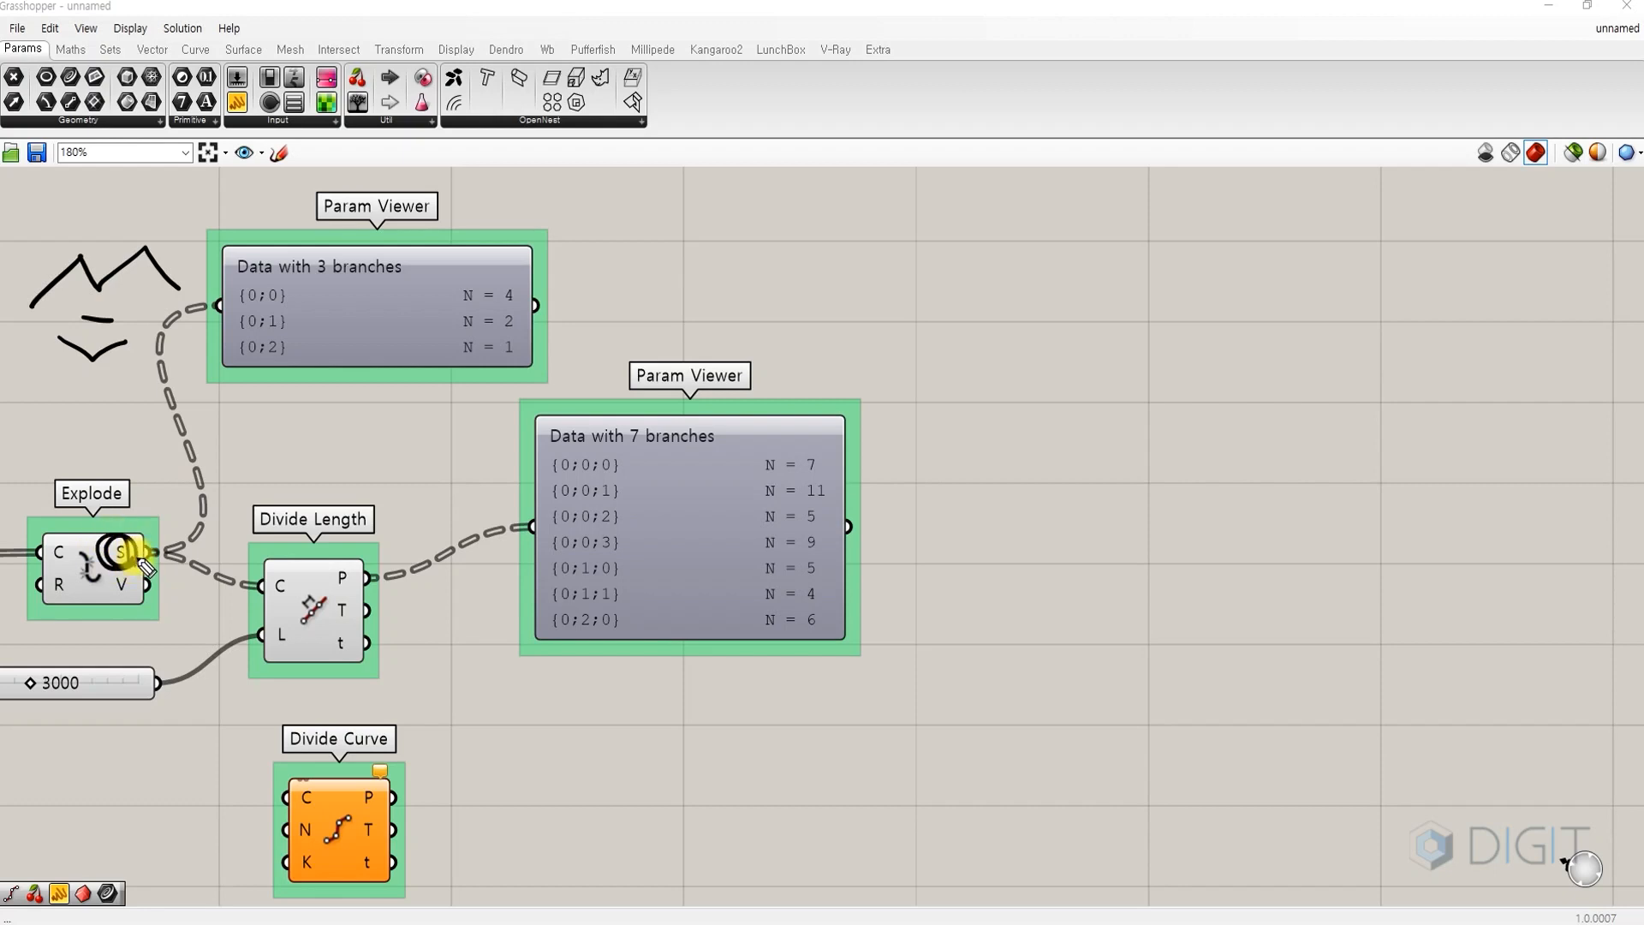
left_click(43, 278)
left_click(95, 261)
left_click(127, 272)
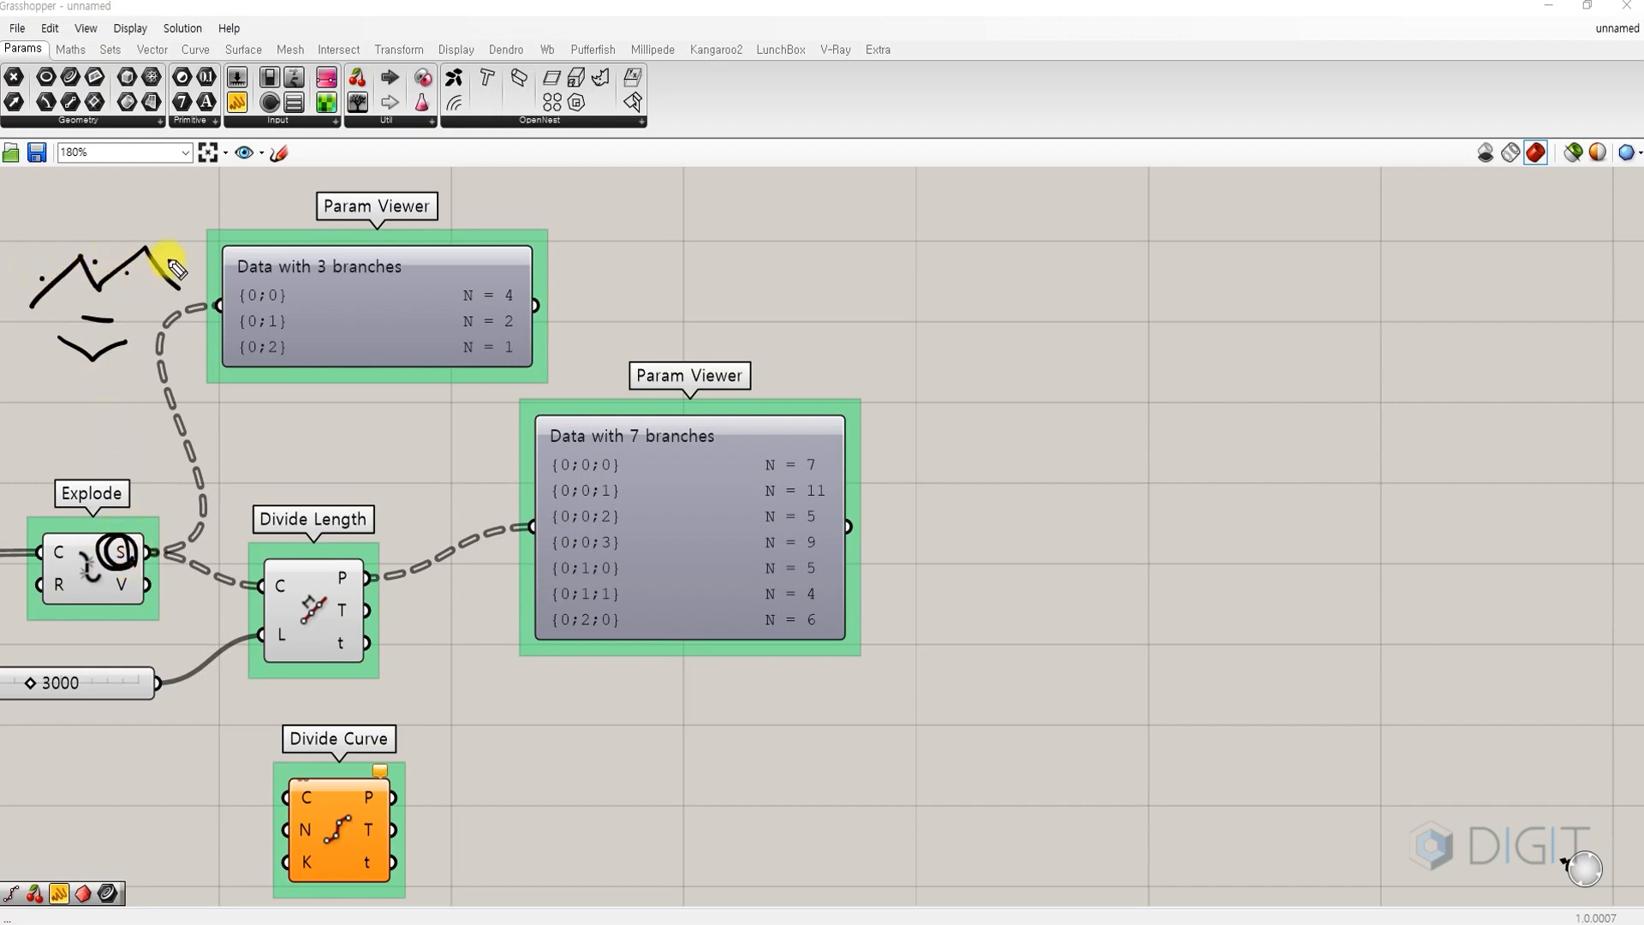
left_click(176, 260)
left_click(106, 304)
left_click(68, 369)
left_click(119, 370)
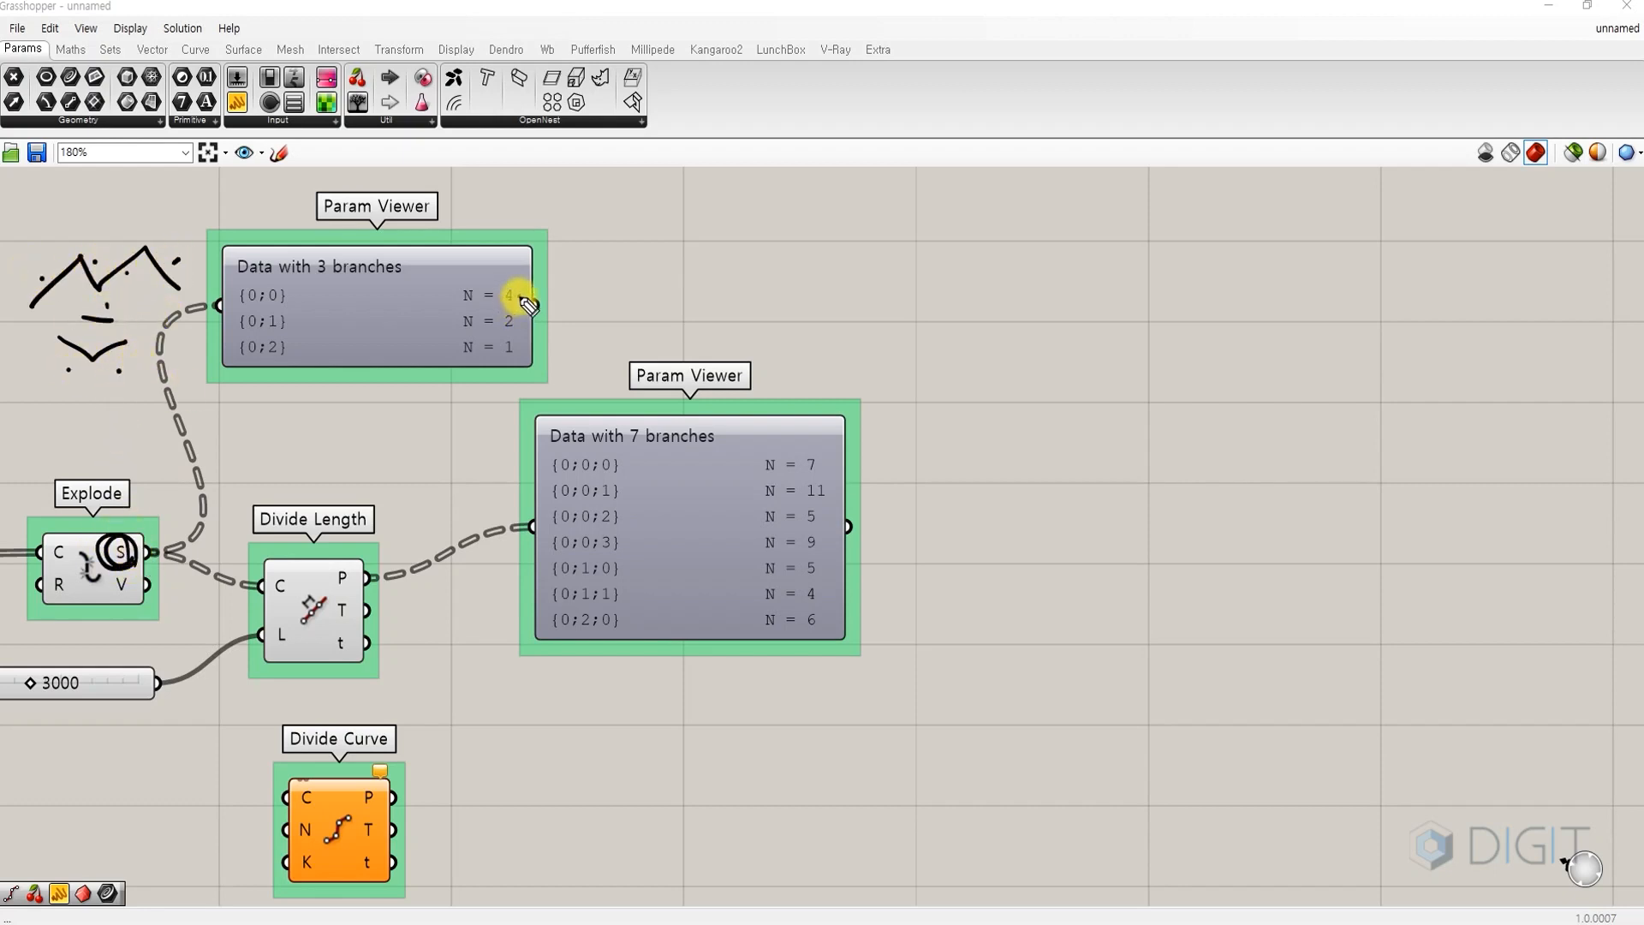
left_click(520, 295)
left_click(520, 321)
left_click(520, 347)
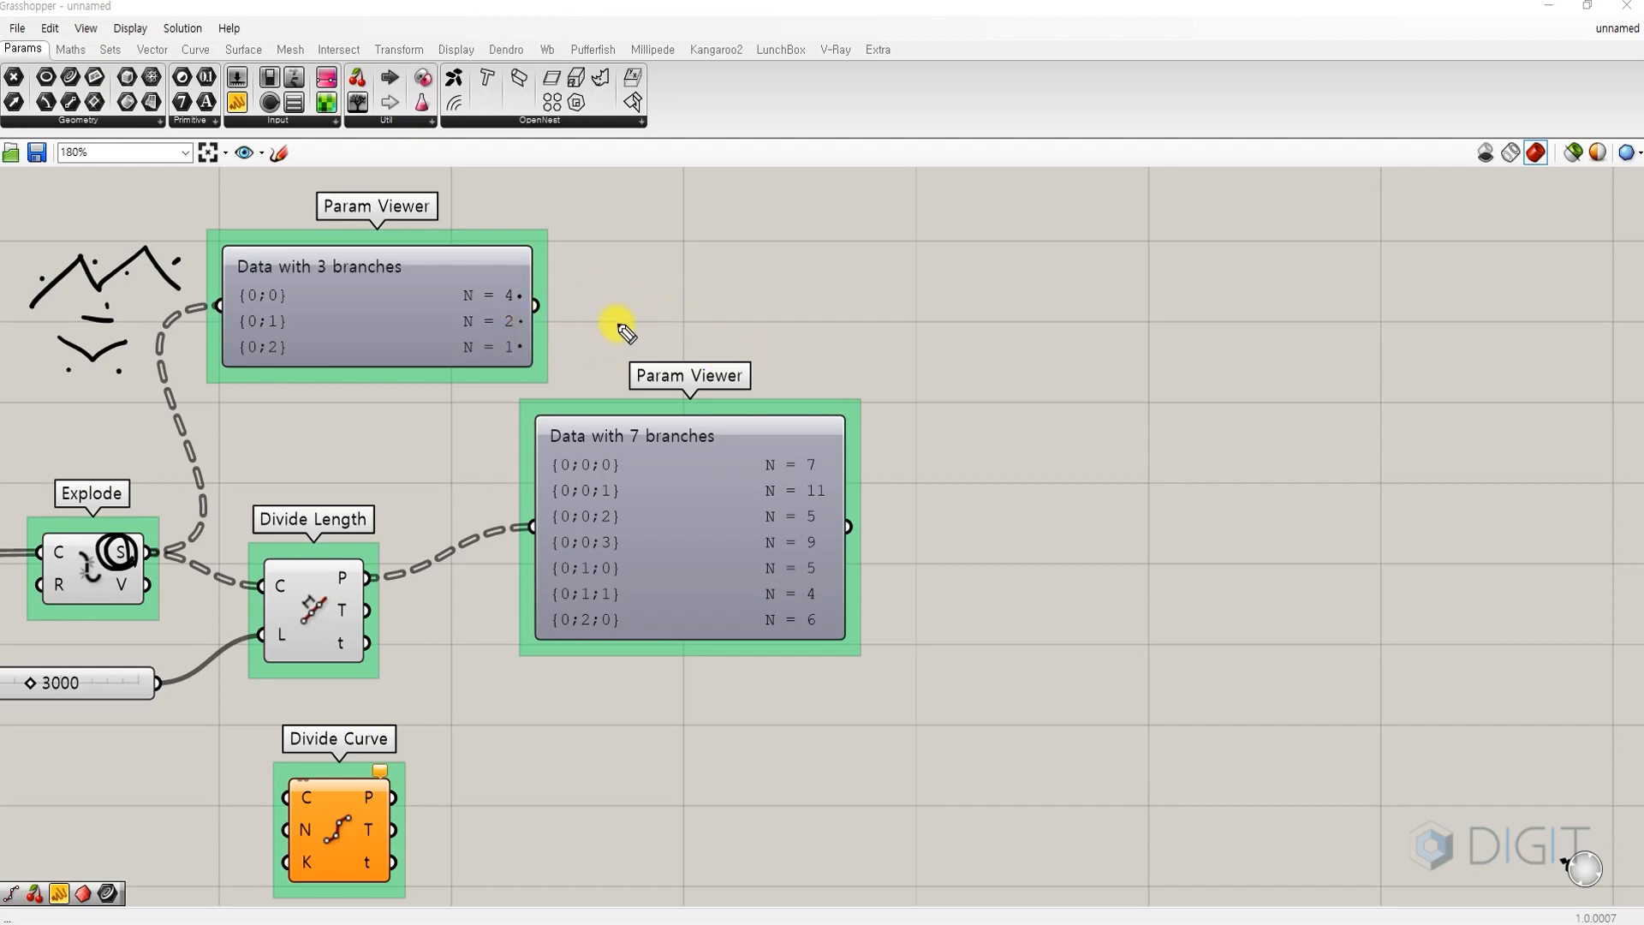
Clear the annotations and sketch a tree with a root labelled {0} and three branches labelled 0 0, 0 1 and 0 2.
key("e")
mouse_move(992, 668)
left_mouse_down()
mouse_move(1046, 623)
mouse_move(1055, 671)
mouse_move(1069, 632)
mouse_move(922, 554)
mouse_move(1042, 440)
mouse_move(1062, 538)
mouse_move(1160, 495)
mouse_move(1127, 604)
left_mouse_up()
left_click_drag(878, 548, 906, 552)
left_click_drag(1024, 349, 1044, 375)
left_click_drag(1221, 421, 1219, 422)
left_click_drag(1239, 422, 1260, 443)
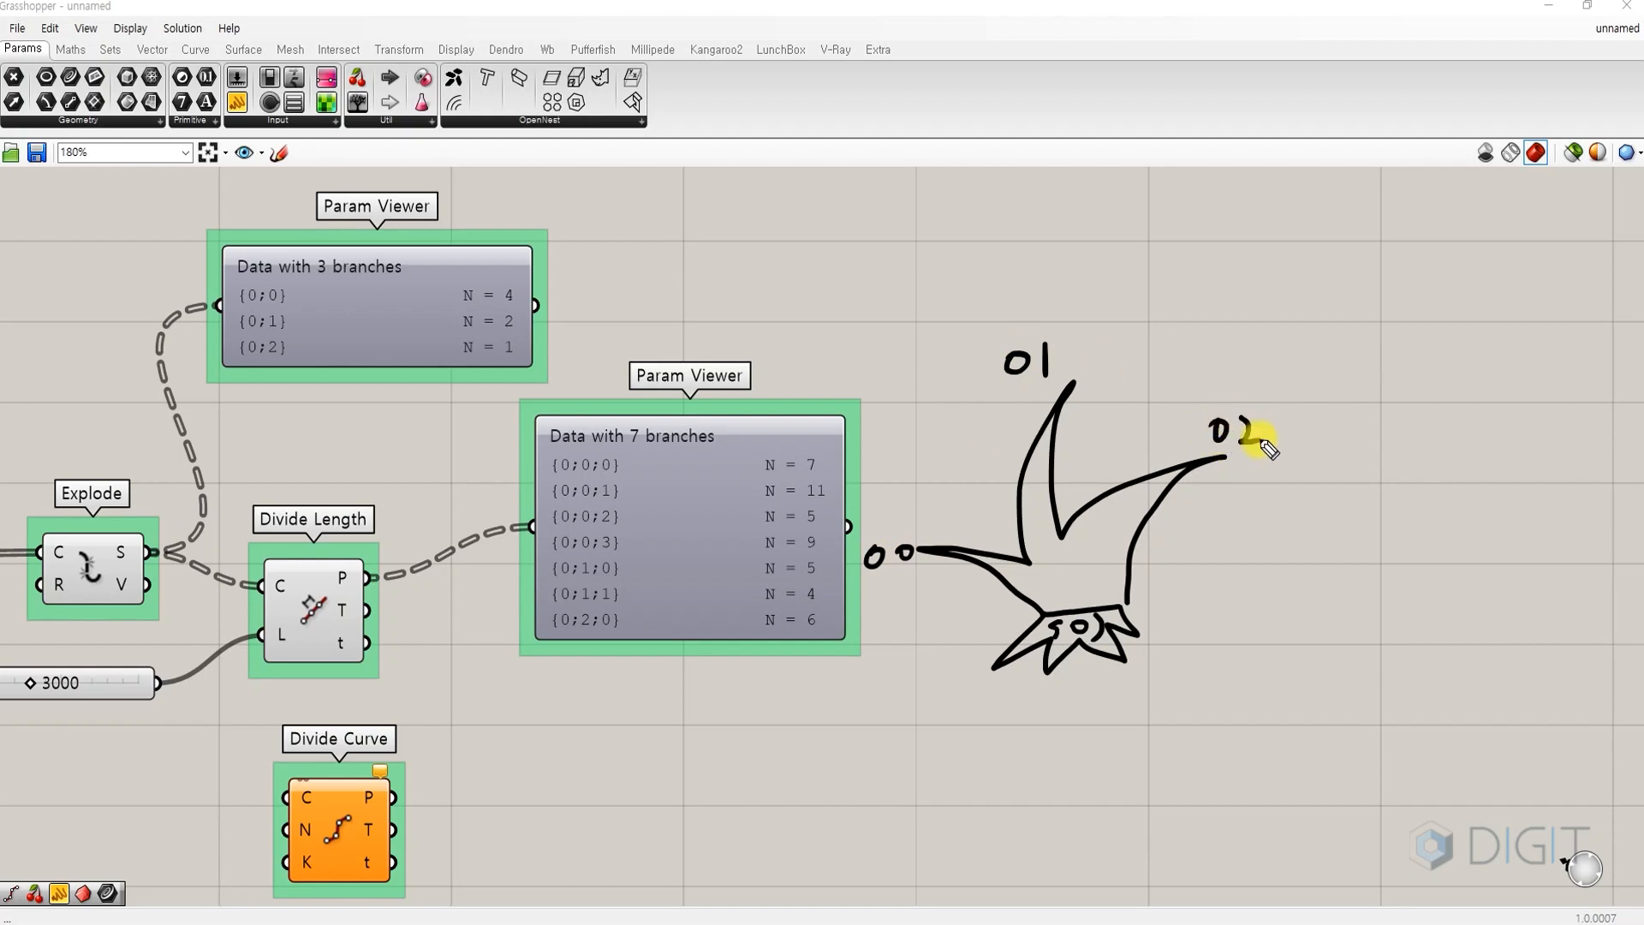
Draw four hanging items on the 0 0 branch of the tree sketch, and add items to the 0 1 and 0 2 branches.
left_click_drag(996, 662, 1046, 653)
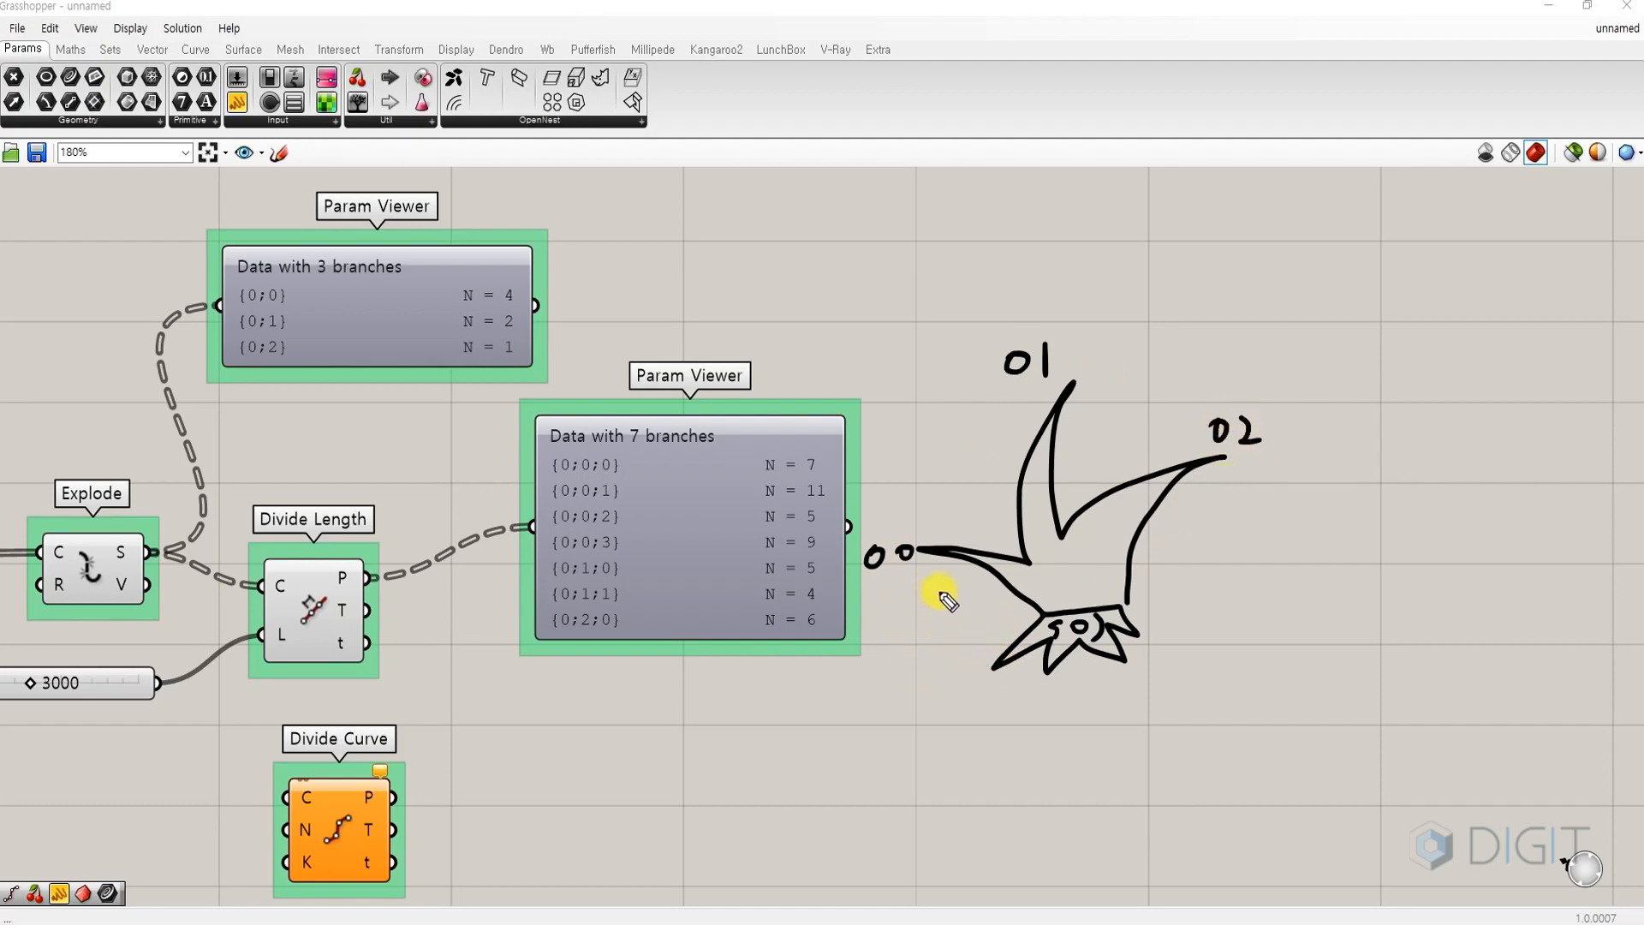
mouse_move(941, 557)
left_mouse_down()
mouse_move(939, 580)
mouse_move(978, 593)
left_mouse_up()
left_click_drag(996, 575, 995, 602)
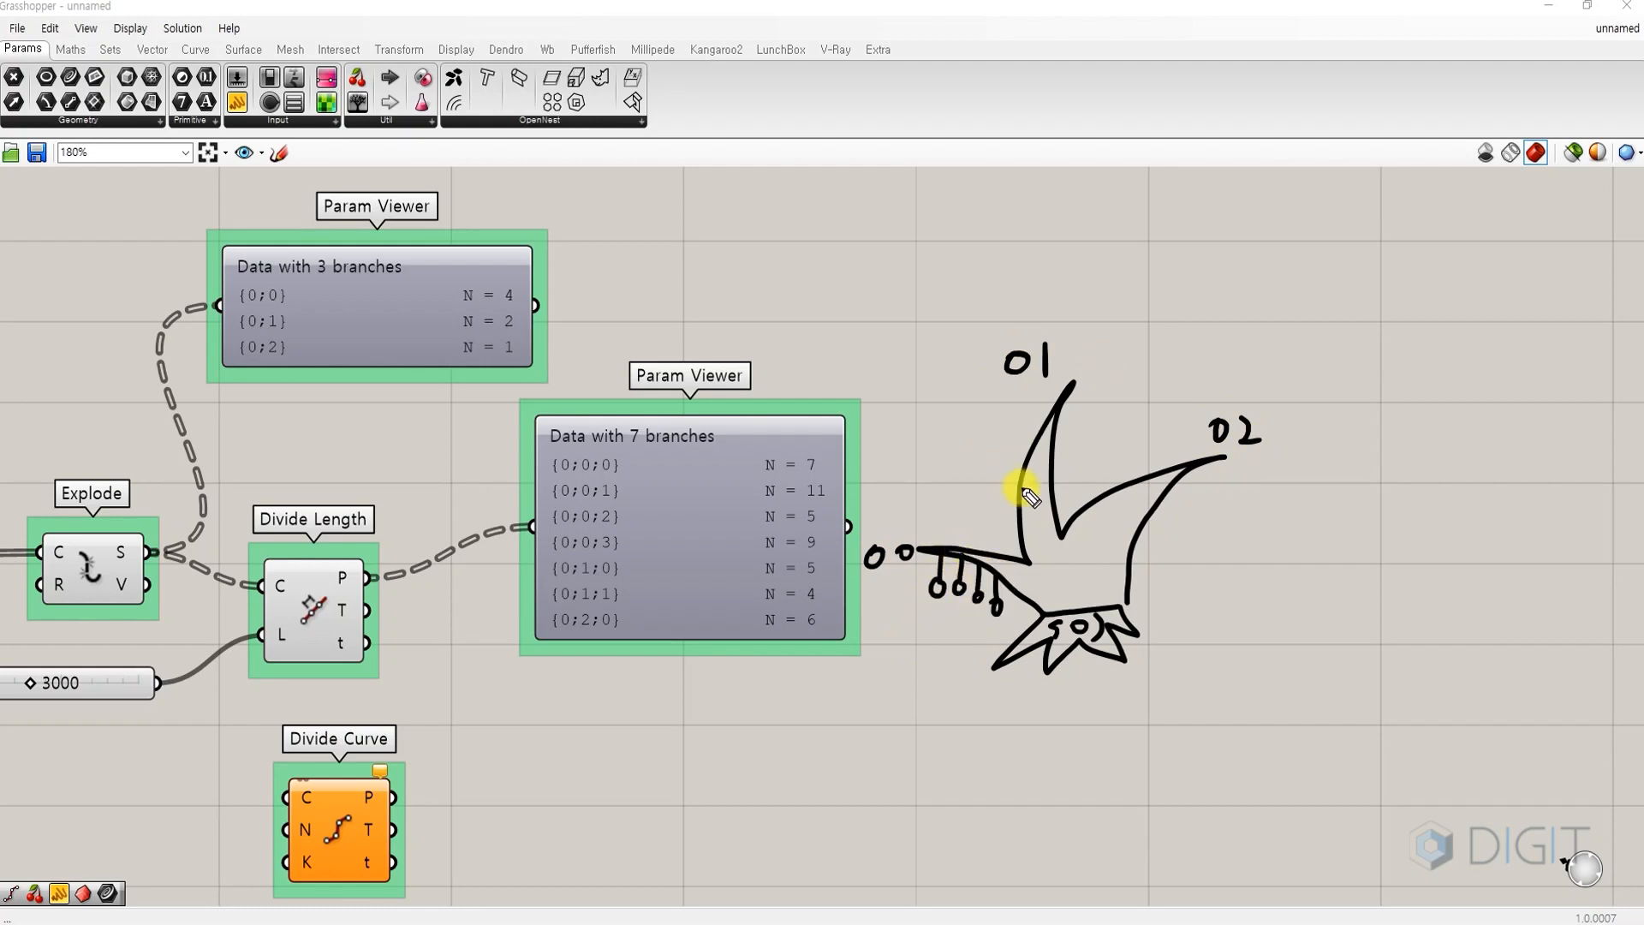
mouse_move(1021, 488)
left_mouse_down()
mouse_move(997, 494)
mouse_move(997, 457)
left_mouse_up()
left_click_drag(1183, 522, 1175, 514)
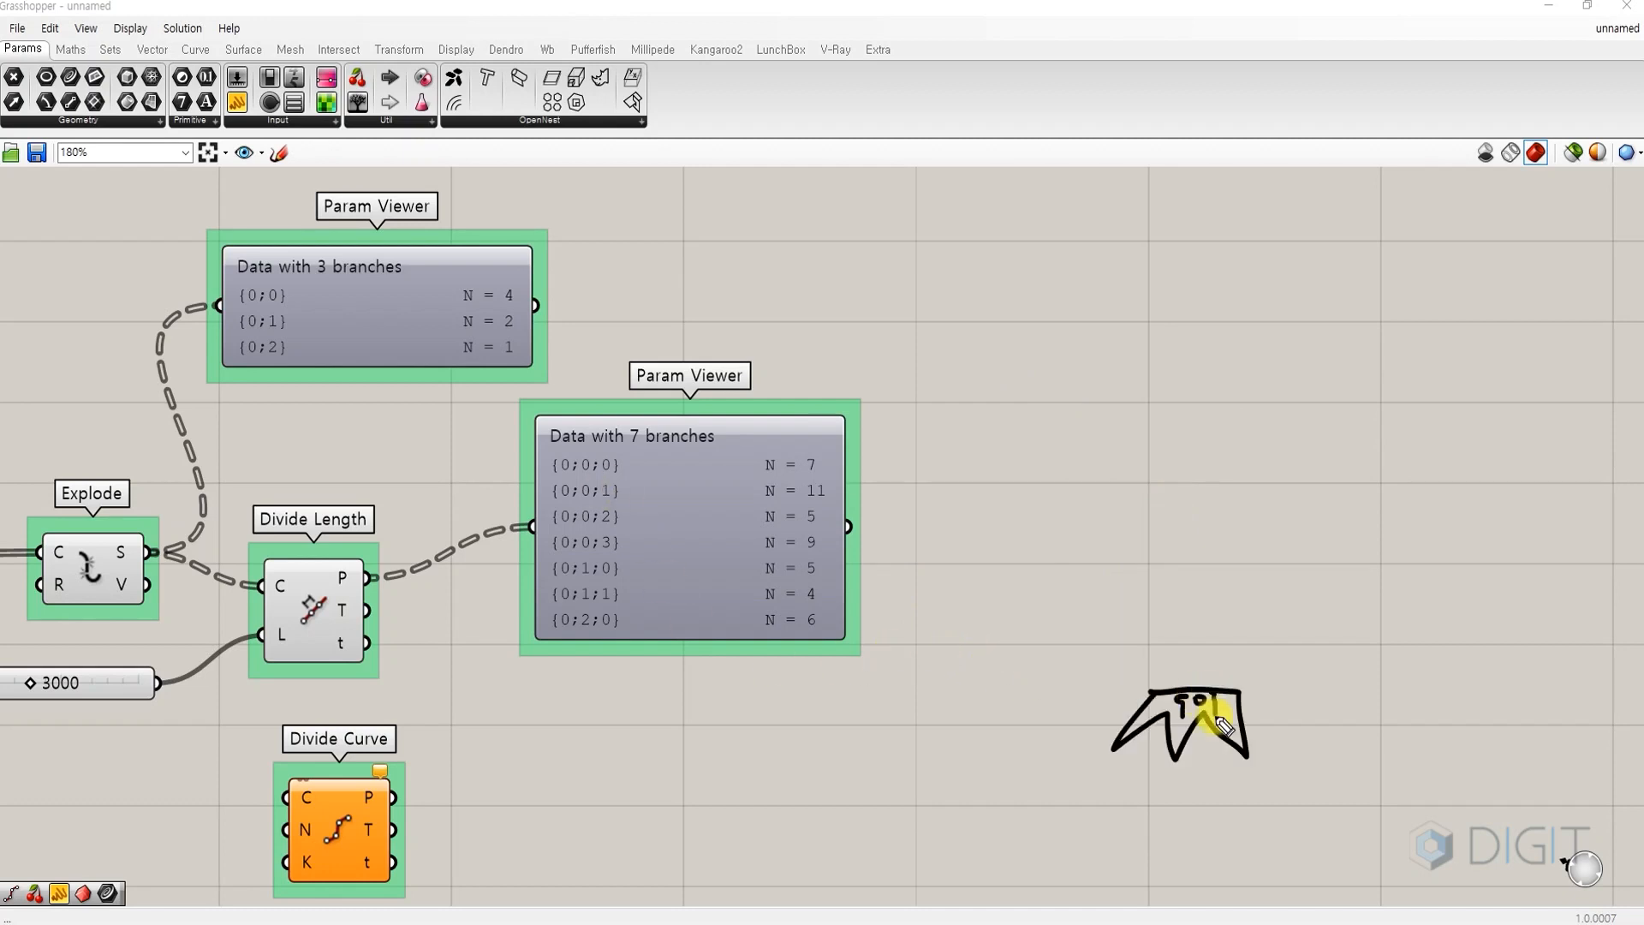
Draw three main branches from the tree sketch's root, and mark off the three path groups and first indices in the seven-branch Param Viewer.
mouse_move(1211, 716)
left_mouse_down()
mouse_move(1160, 679)
mouse_move(1010, 451)
mouse_move(898, 394)
left_mouse_up()
left_click_drag(1187, 641, 1234, 313)
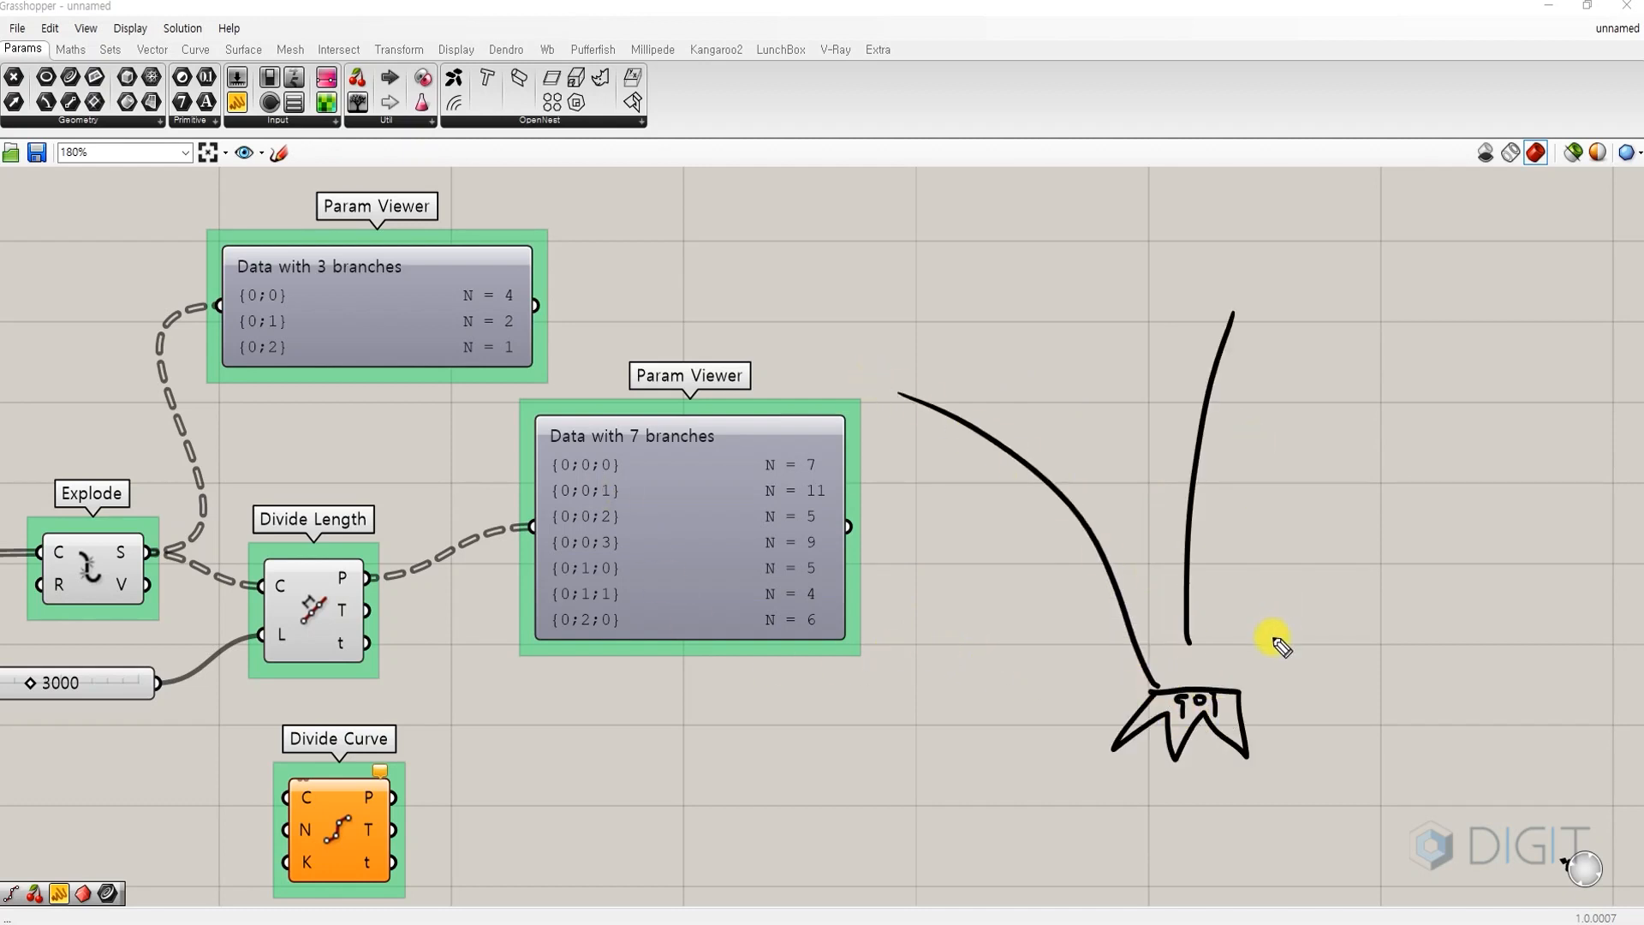
left_click_drag(1247, 638, 1460, 401)
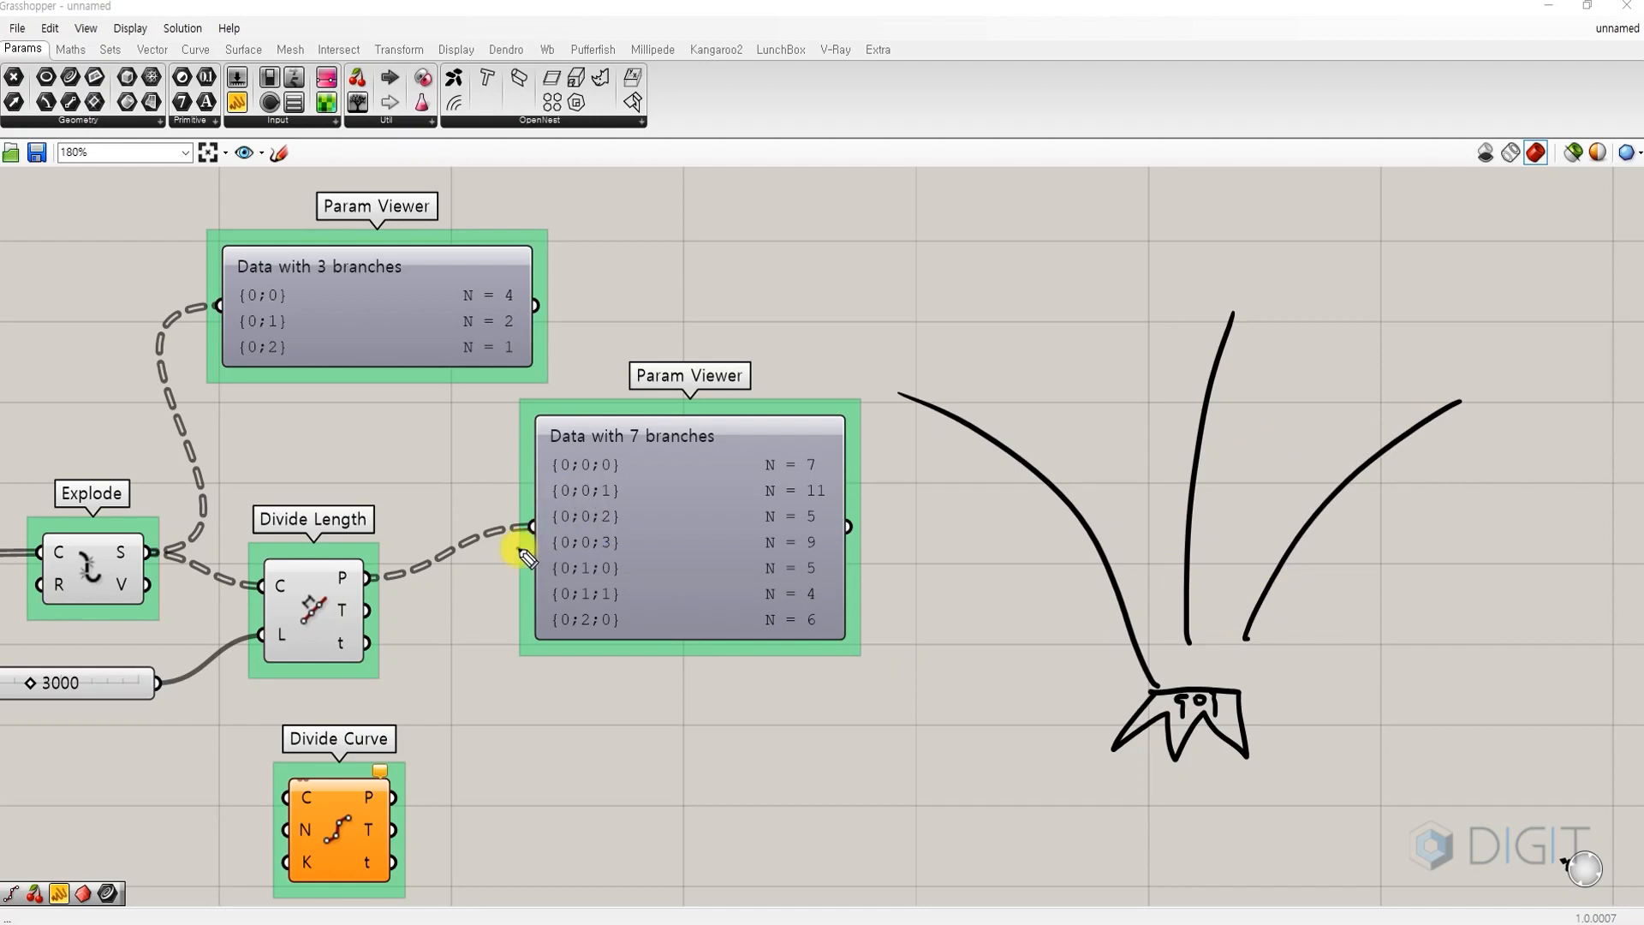
left_click_drag(517, 549, 573, 555)
left_click(564, 447)
left_click(587, 448)
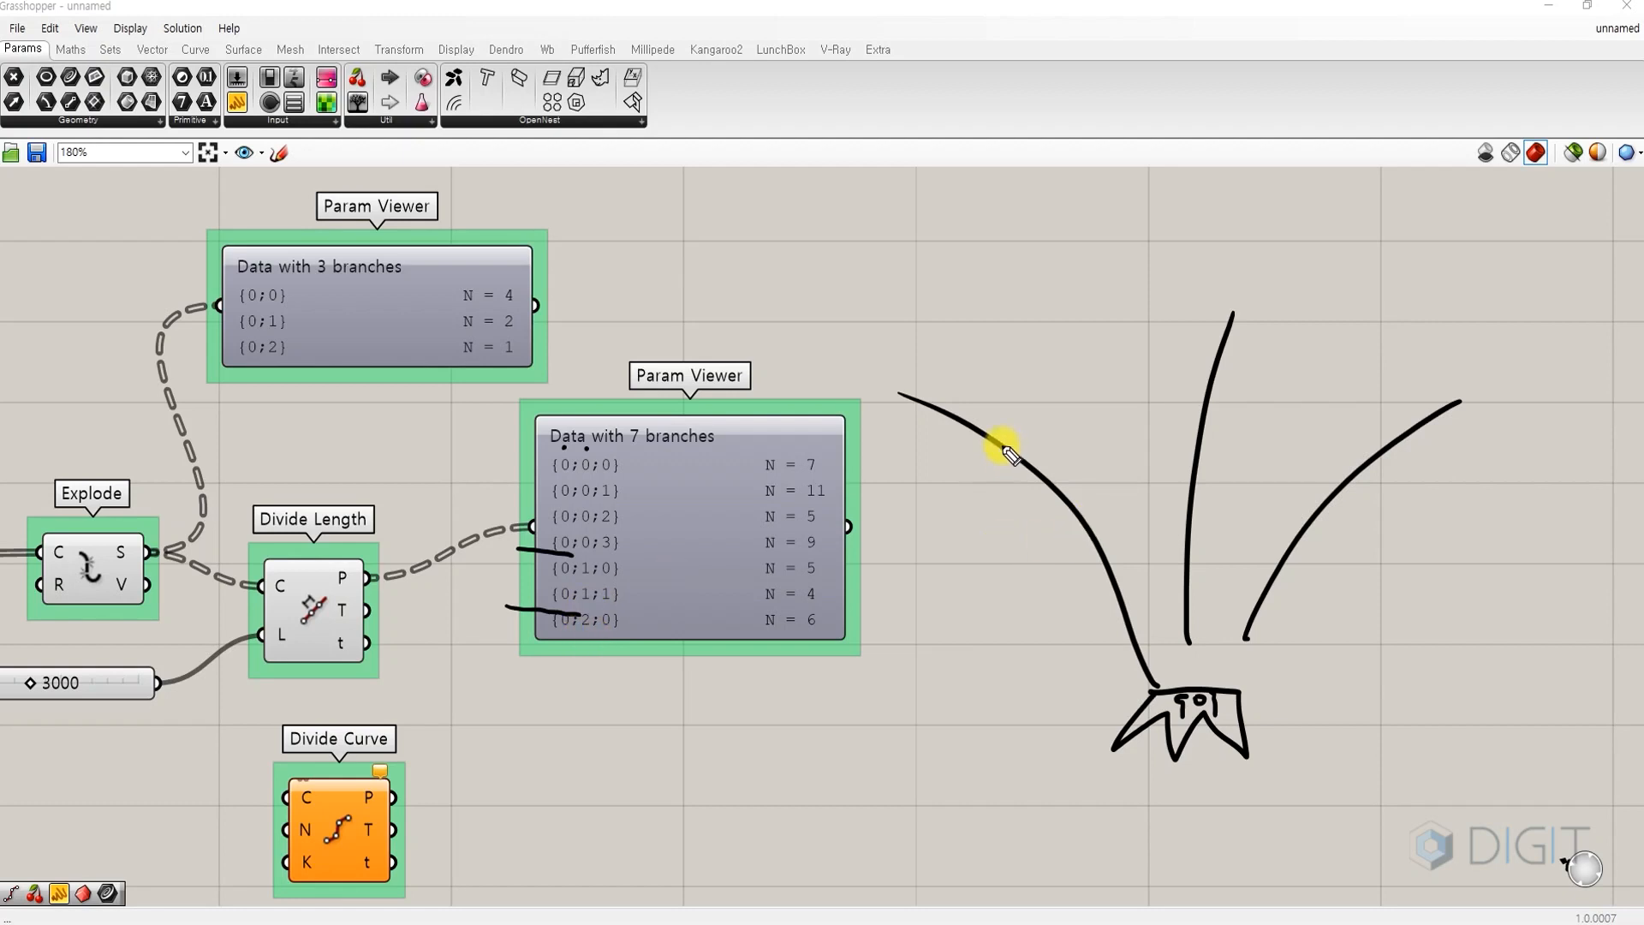
Draw three sub-branches on the first main branch of the tree sketch and one on each of the other two.
mouse_move(998, 447)
left_mouse_down()
mouse_move(962, 440)
mouse_move(906, 469)
left_mouse_up()
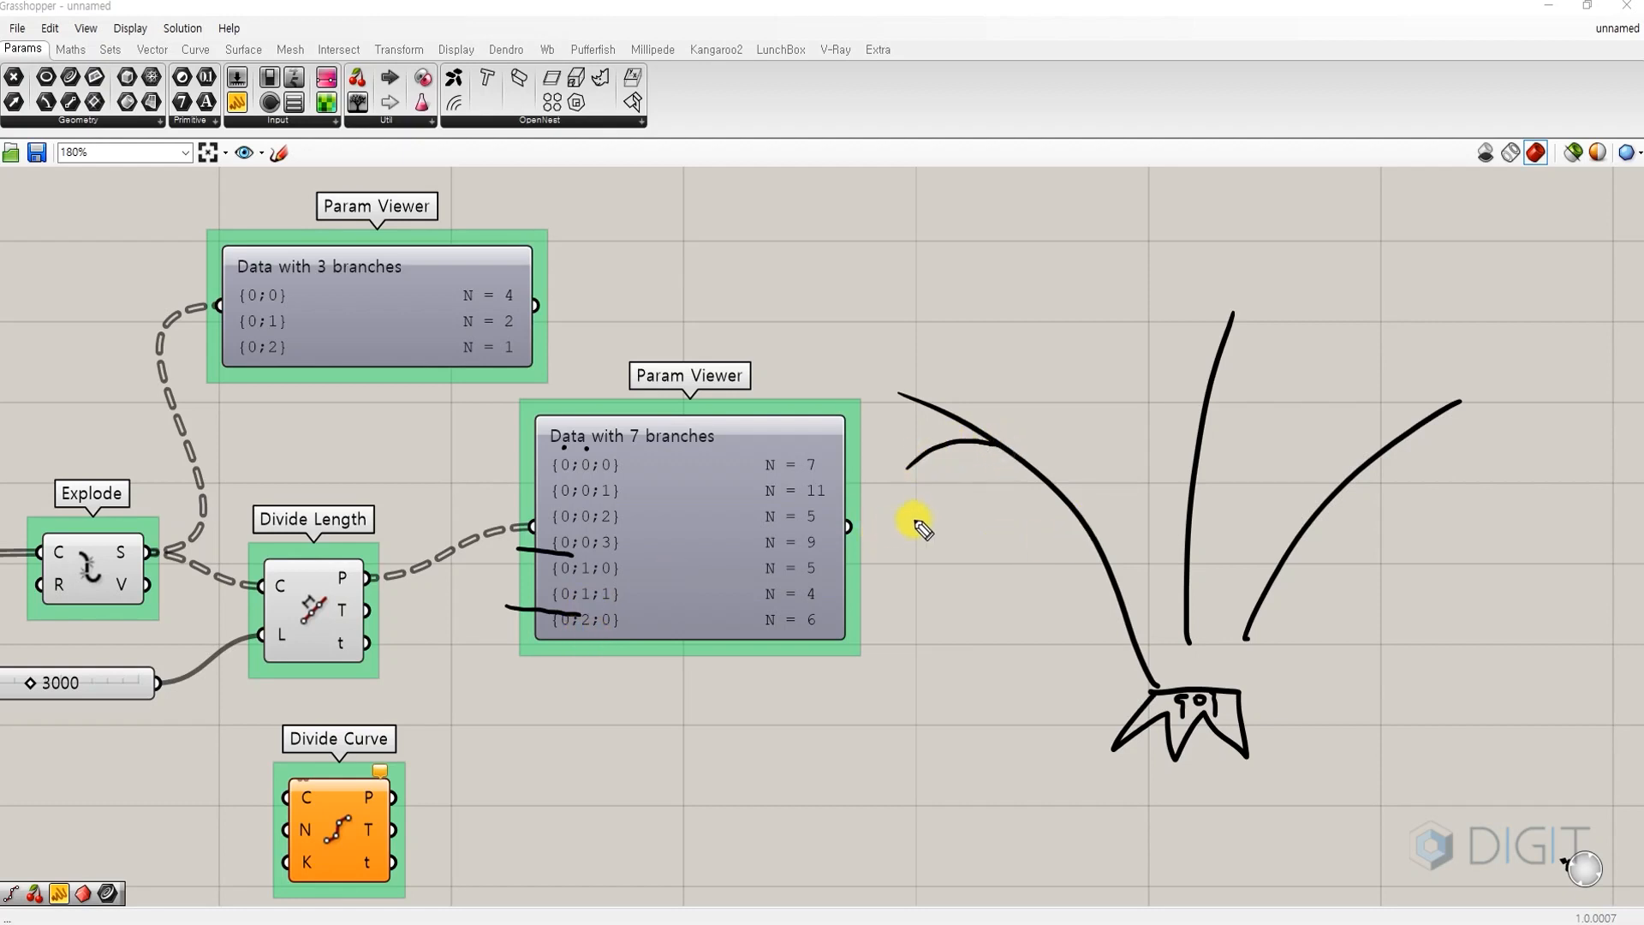
left_click_drag(1030, 471, 962, 565)
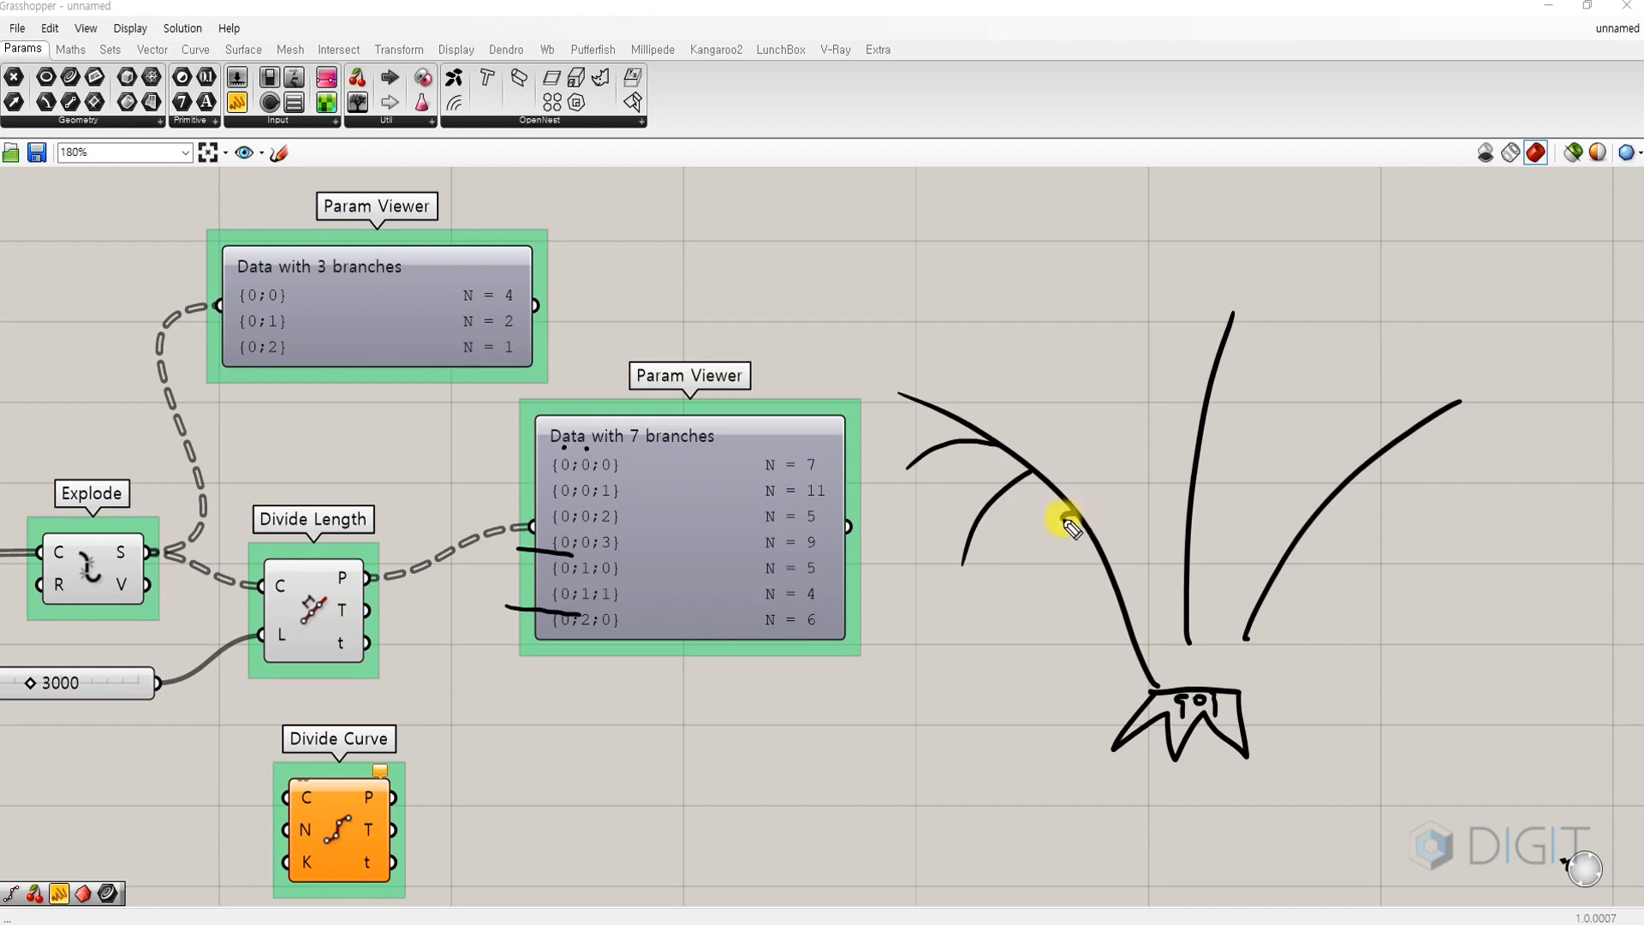
left_click_drag(1073, 514, 1025, 565)
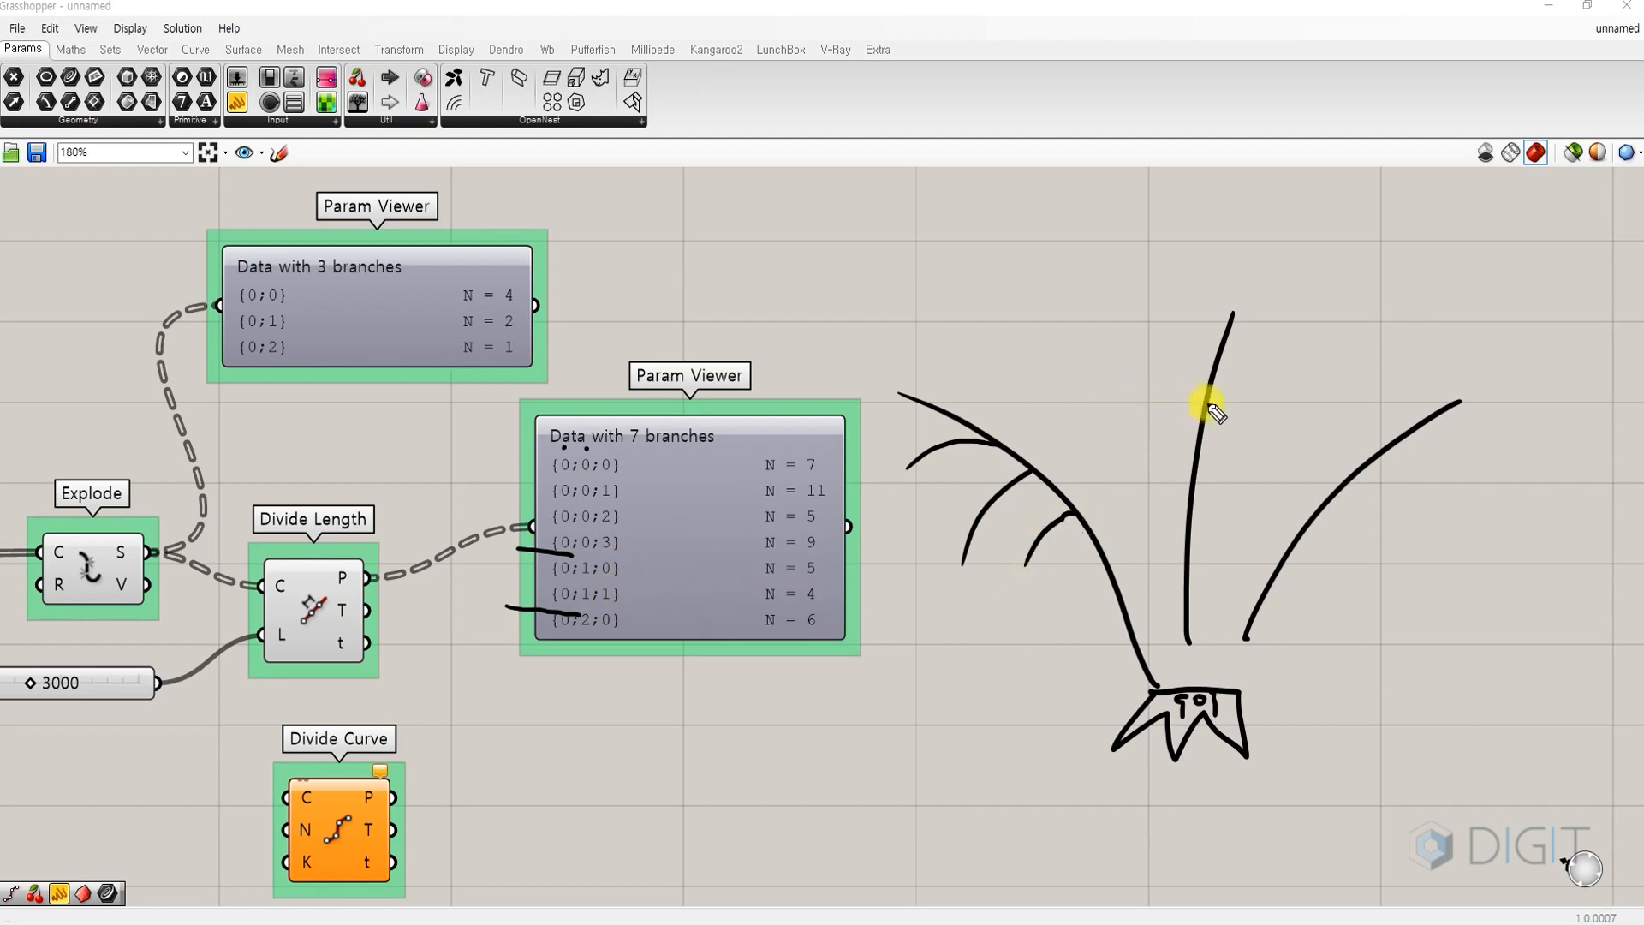
left_click_drag(1208, 401, 1313, 346)
left_click_drag(1365, 465, 1454, 505)
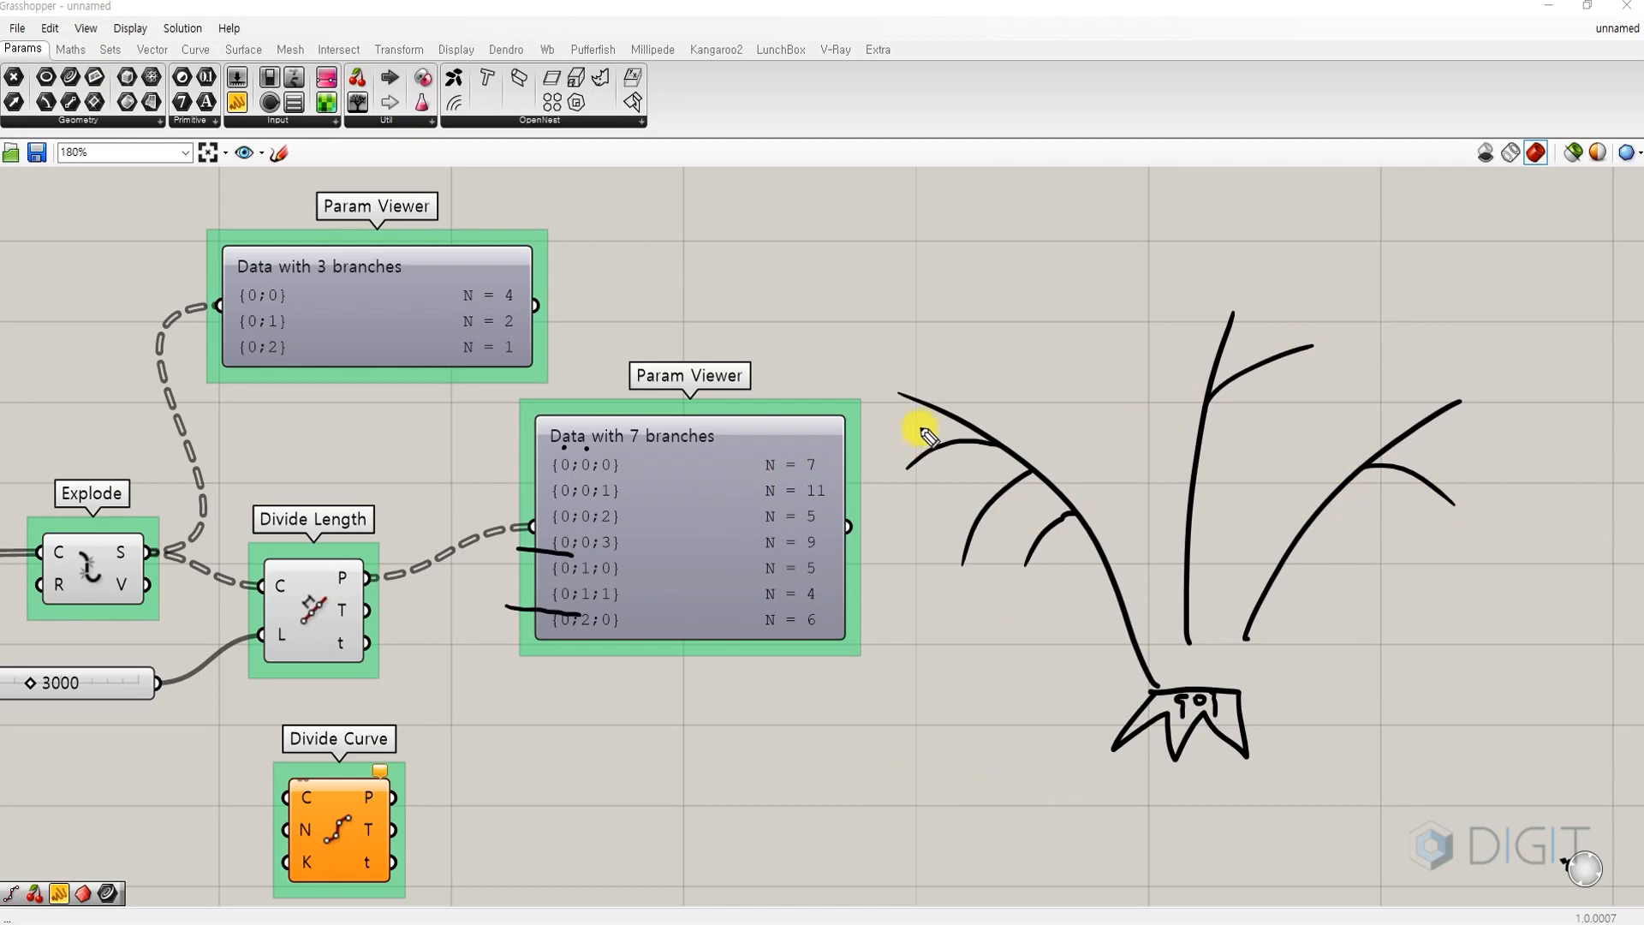
Mark the item counts of {0;0;0}, {0;0;1} and {0;0;2}, and dot items along the first main branch's sub-branches.
left_click(818, 466)
left_click(830, 493)
left_click(823, 521)
left_click_drag(903, 380, 942, 398)
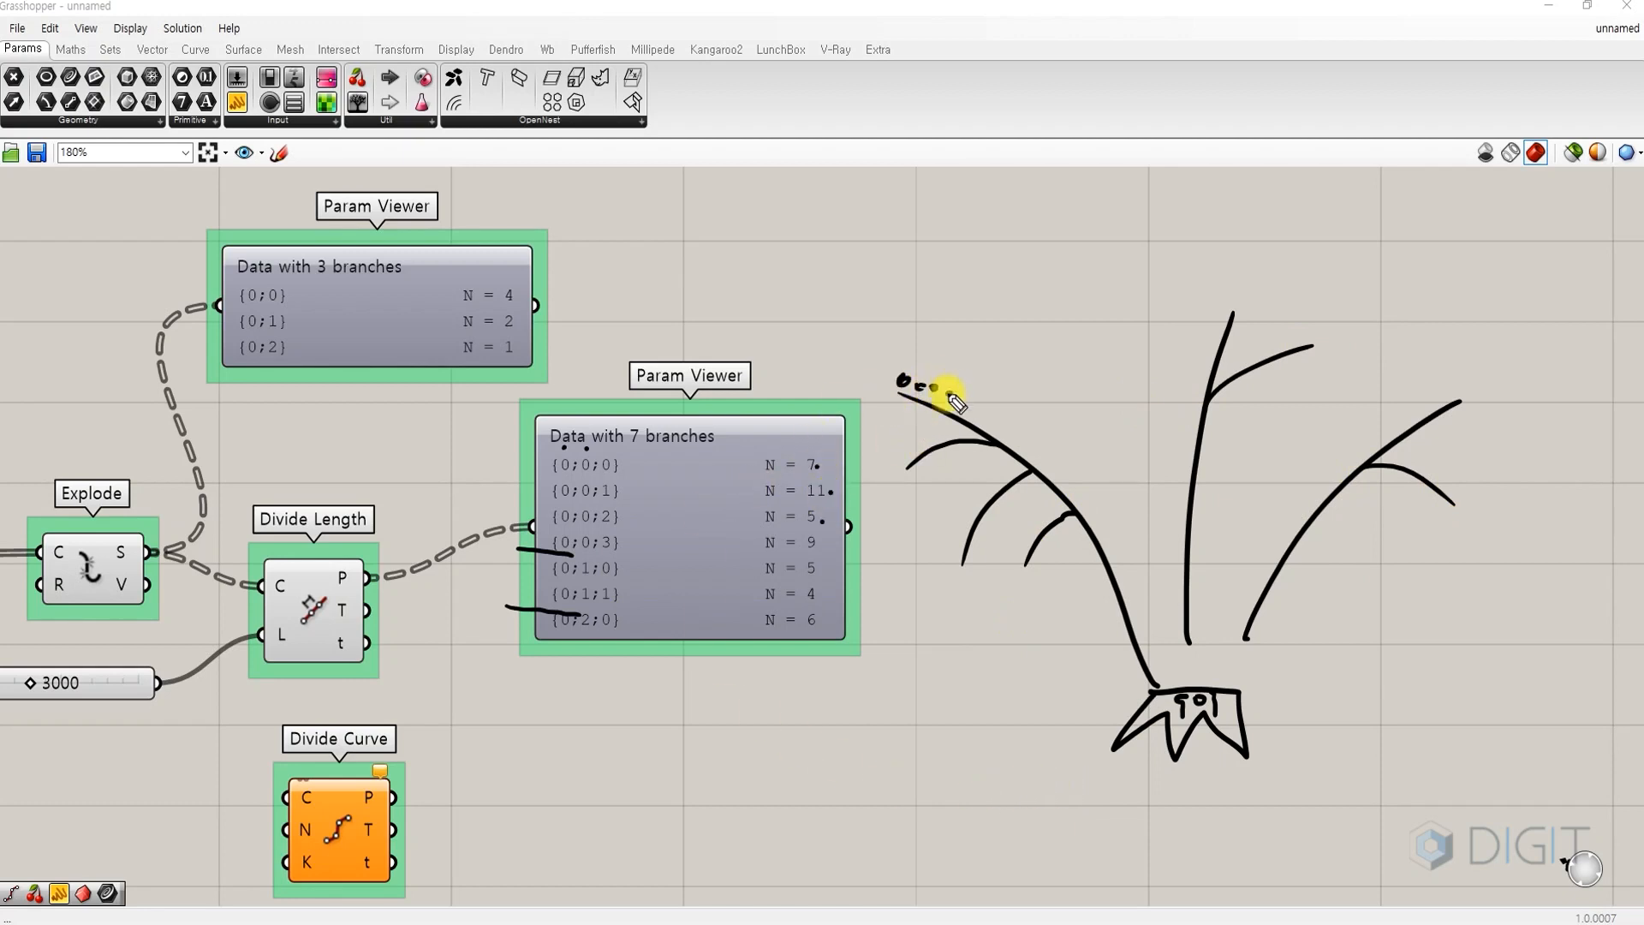
left_click(958, 395)
left_click(920, 464)
left_click(996, 513)
left_click(1001, 506)
left_click(1006, 500)
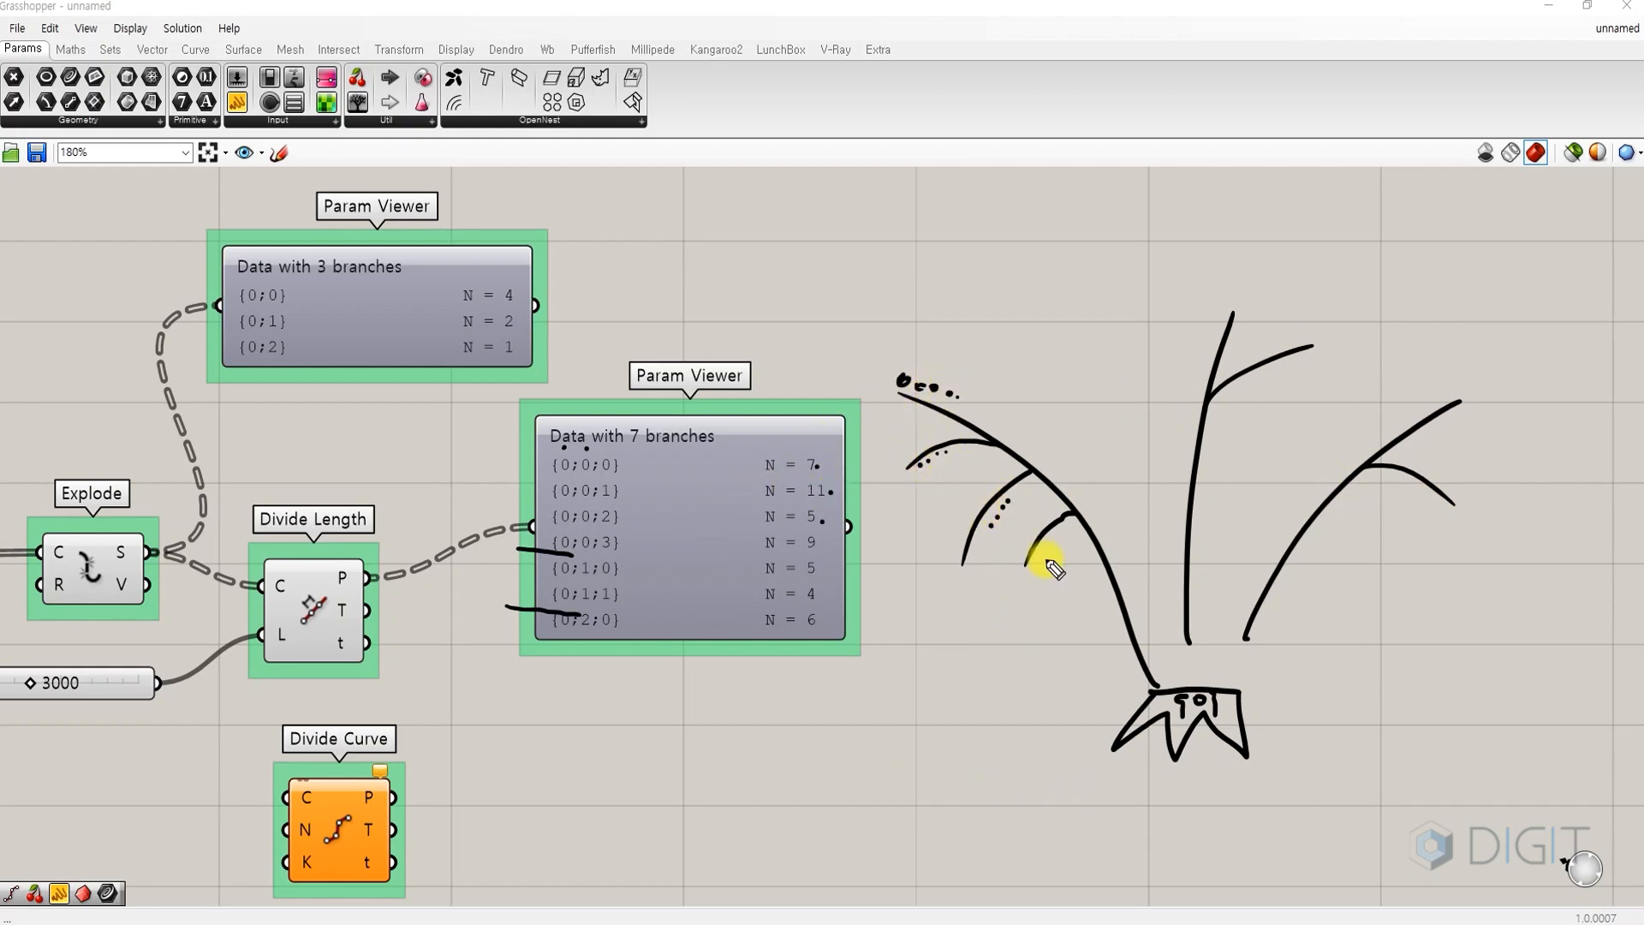
Bracket the {0;1;0} and {0;1;1} counts, mark the {0;2;0} count, dot items on the second branch, and undo the third branch's sub-branch.
left_click_drag(802, 600, 801, 552)
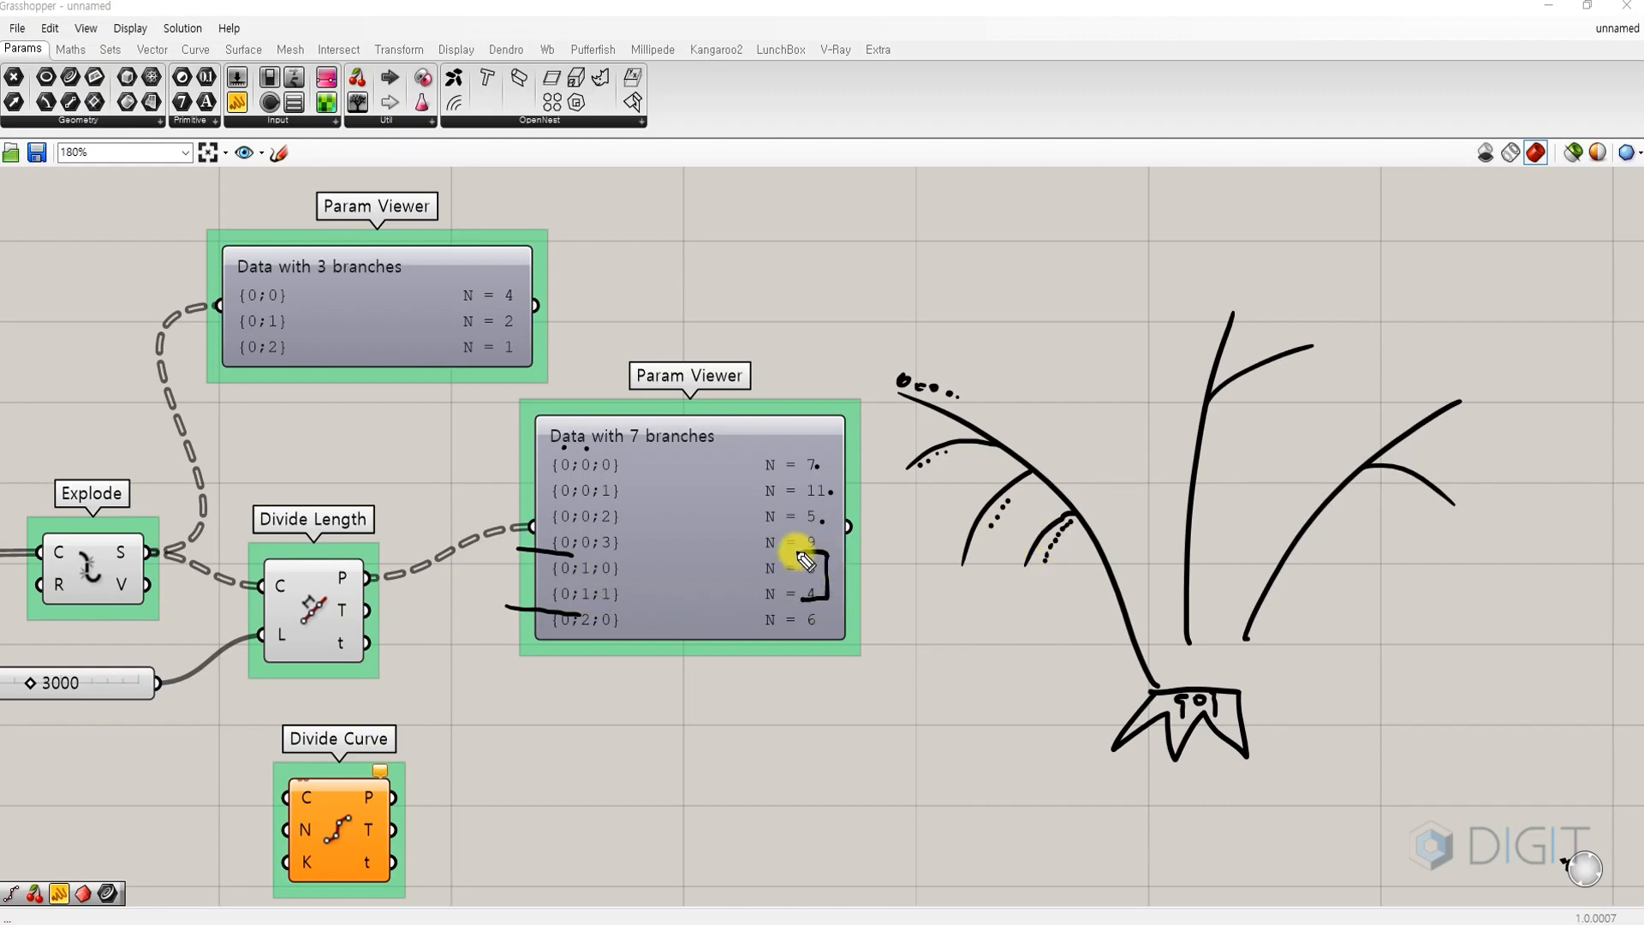
left_click(1218, 305)
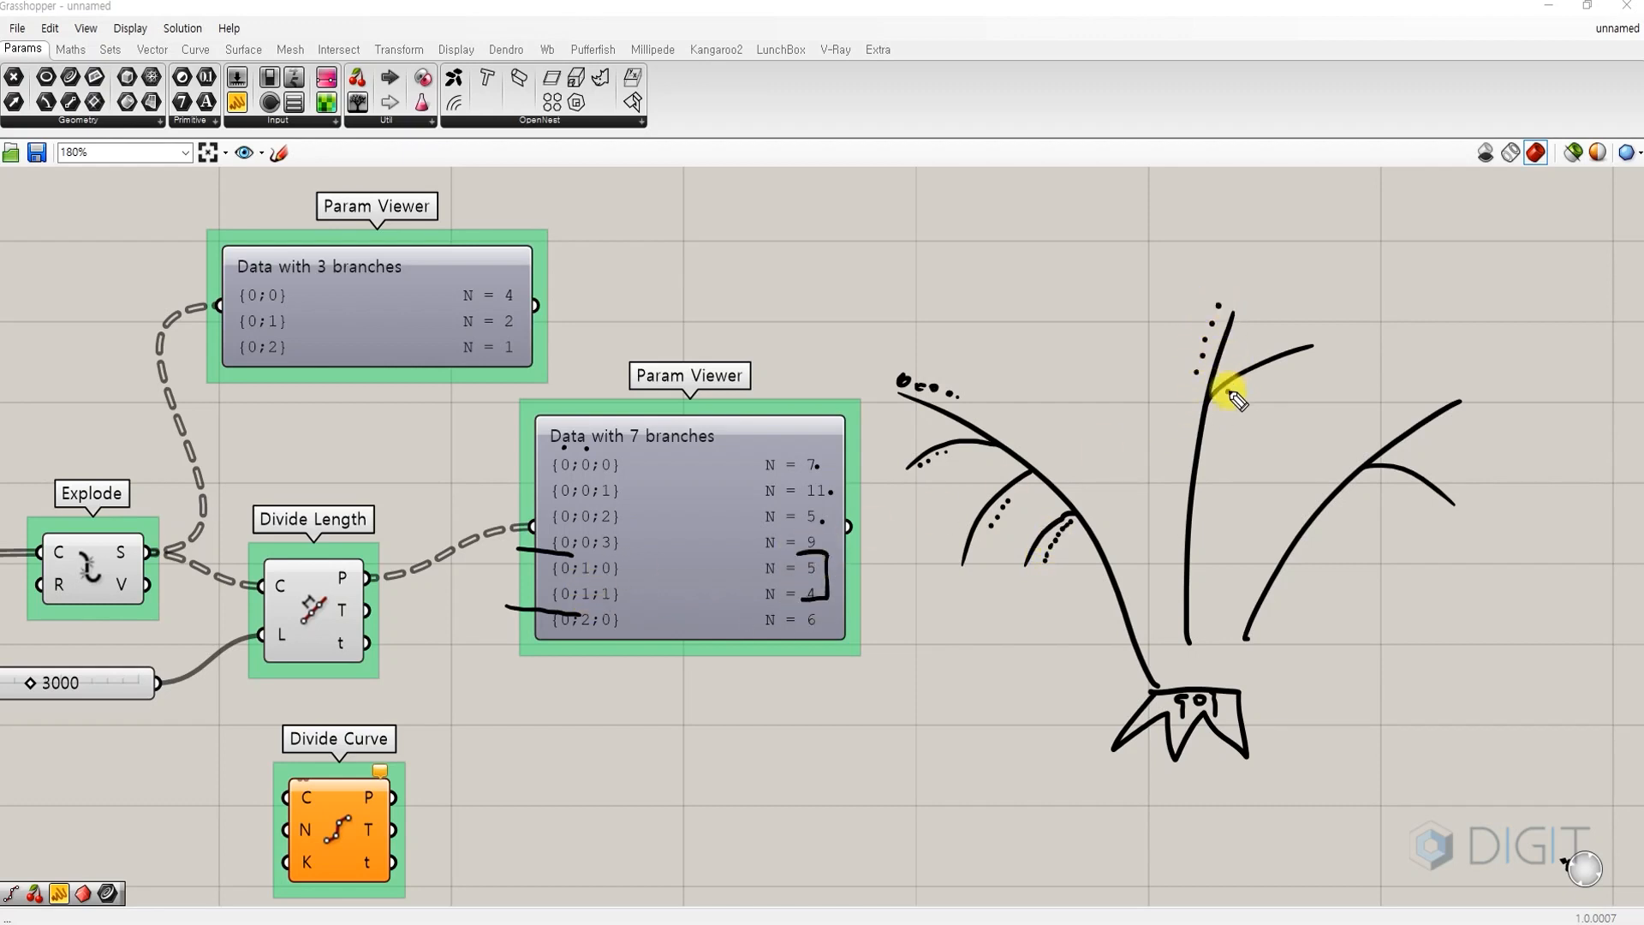
left_click(817, 624)
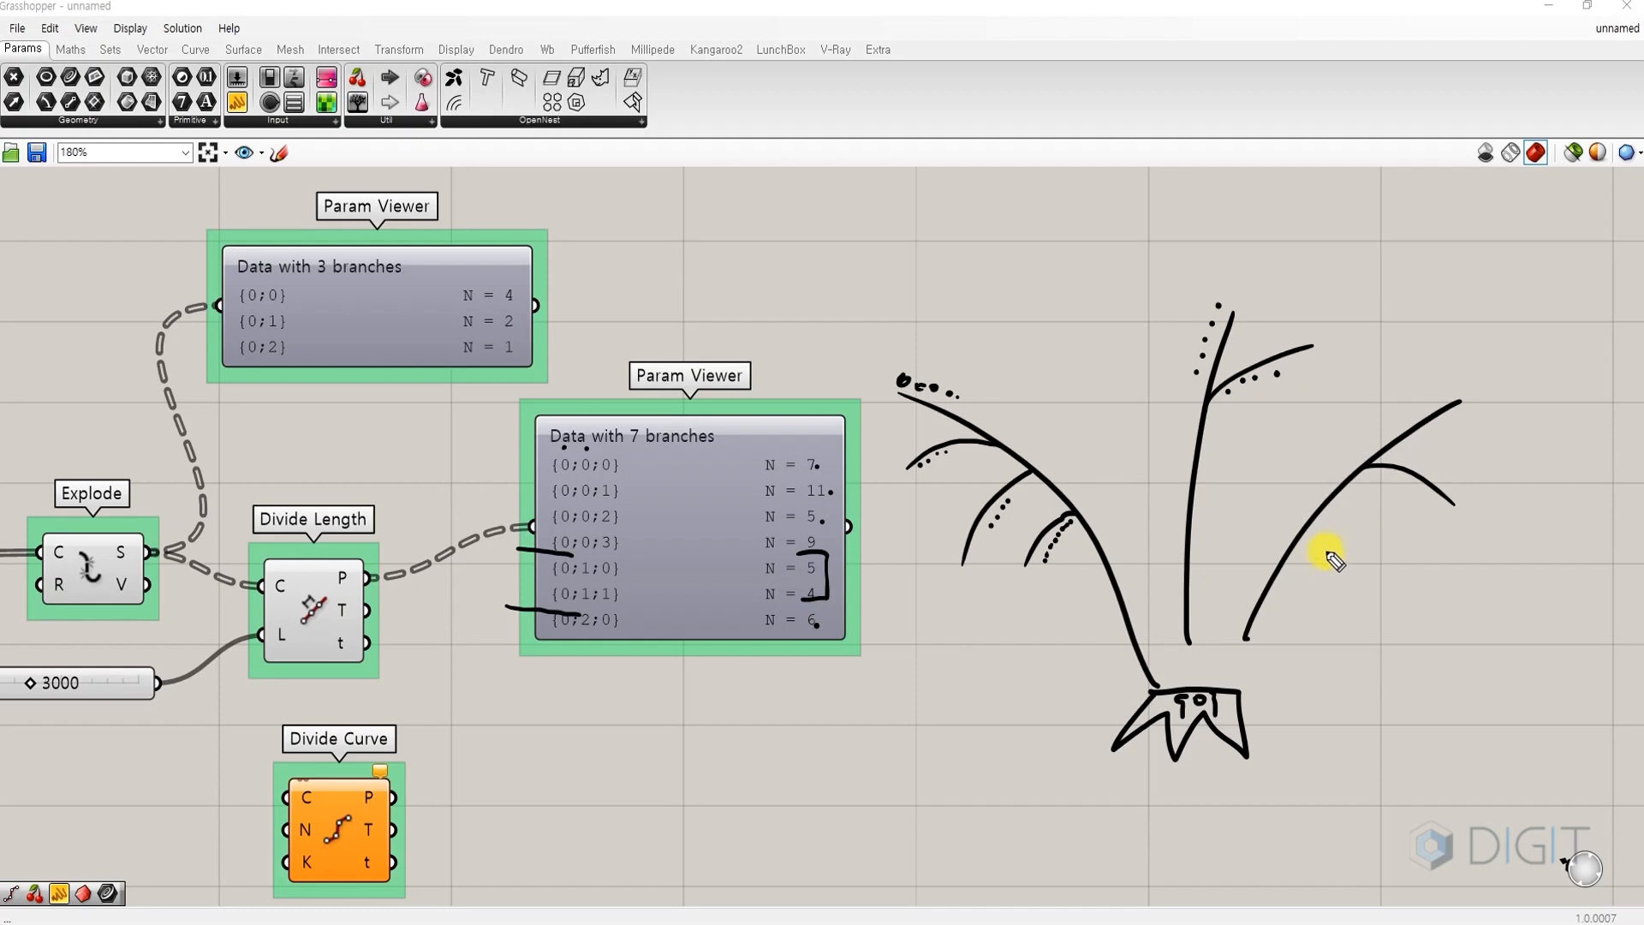
key("ctrl+z")
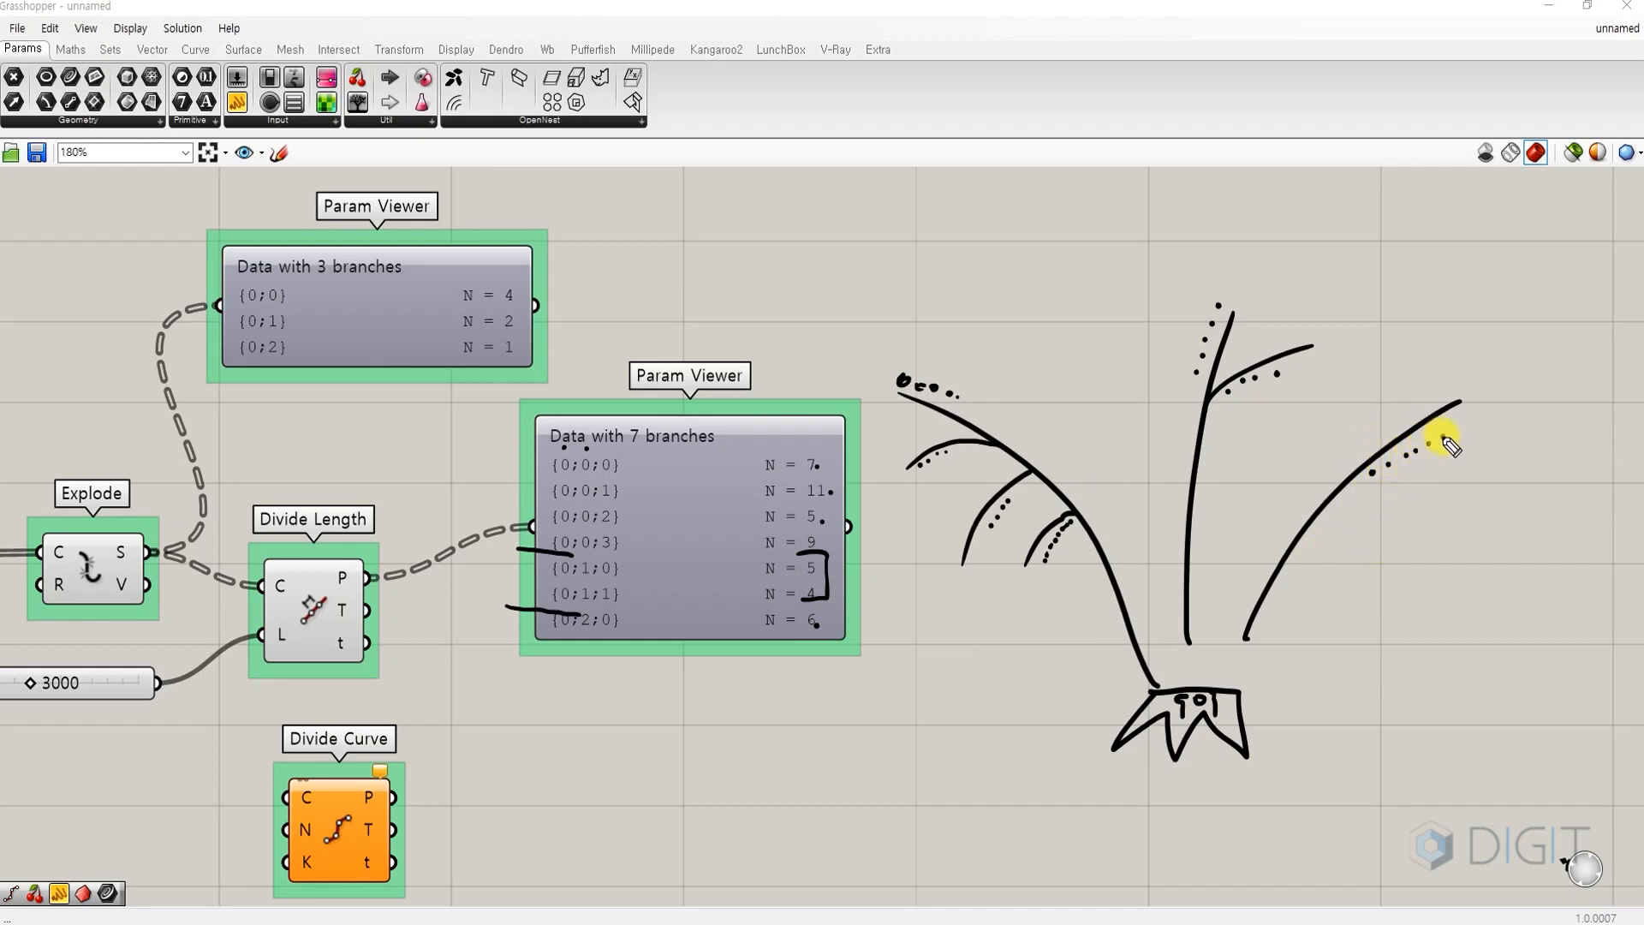
Circle Explode's S output and box the sketch's root, and circle Divide Length's P output and frame the whole tree.
left_click_drag(137, 533, 103, 569)
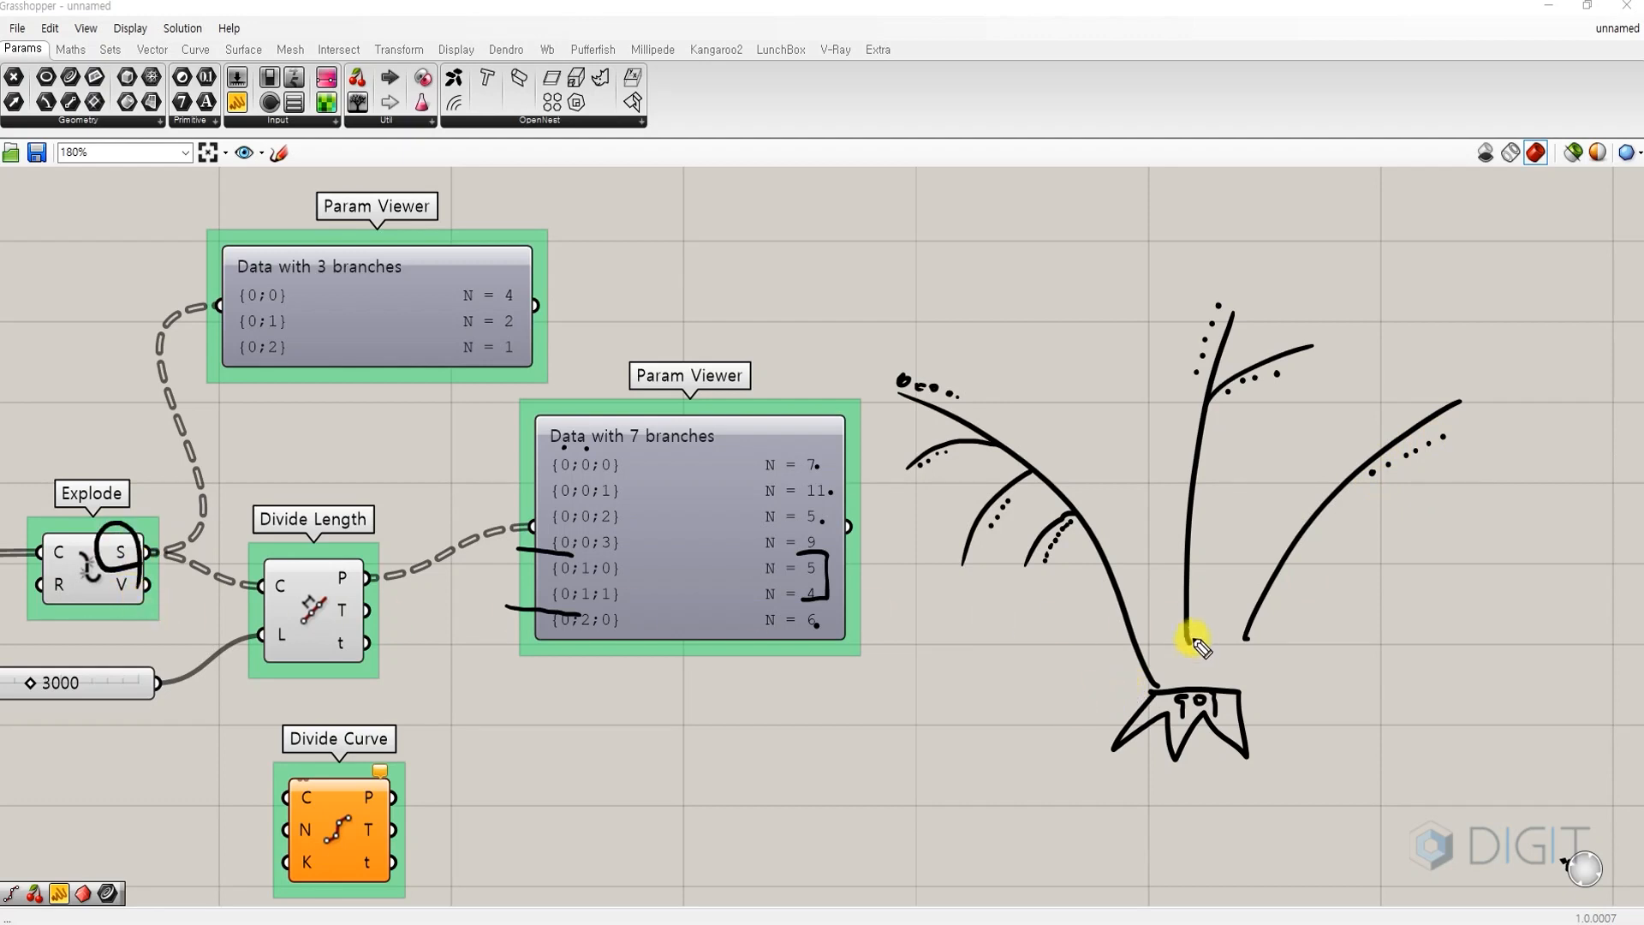
mouse_move(1028, 610)
left_mouse_down()
mouse_move(1002, 765)
mouse_move(1347, 759)
mouse_move(1196, 628)
mouse_move(1028, 612)
left_mouse_up()
left_click_drag(308, 600, 358, 604)
mouse_move(865, 291)
left_mouse_down()
mouse_move(874, 683)
mouse_move(1193, 705)
mouse_move(1468, 477)
mouse_move(1038, 302)
mouse_move(805, 302)
left_mouse_up()
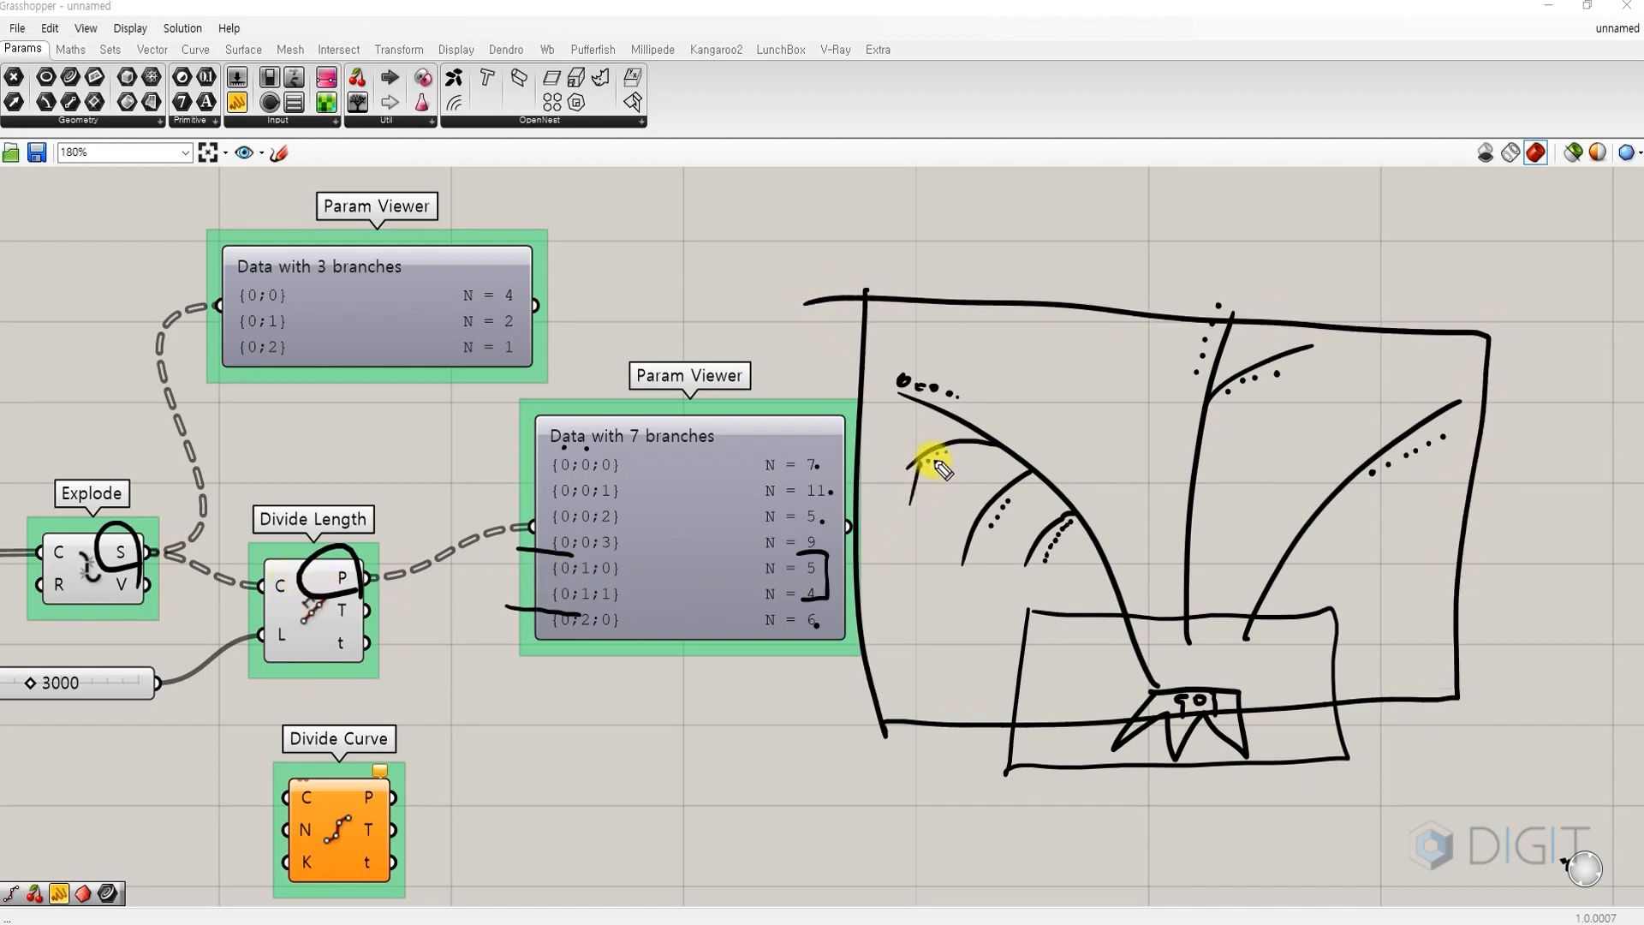
mouse_move(926, 462)
left_mouse_down()
mouse_move(921, 496)
mouse_move(939, 496)
left_mouse_up()
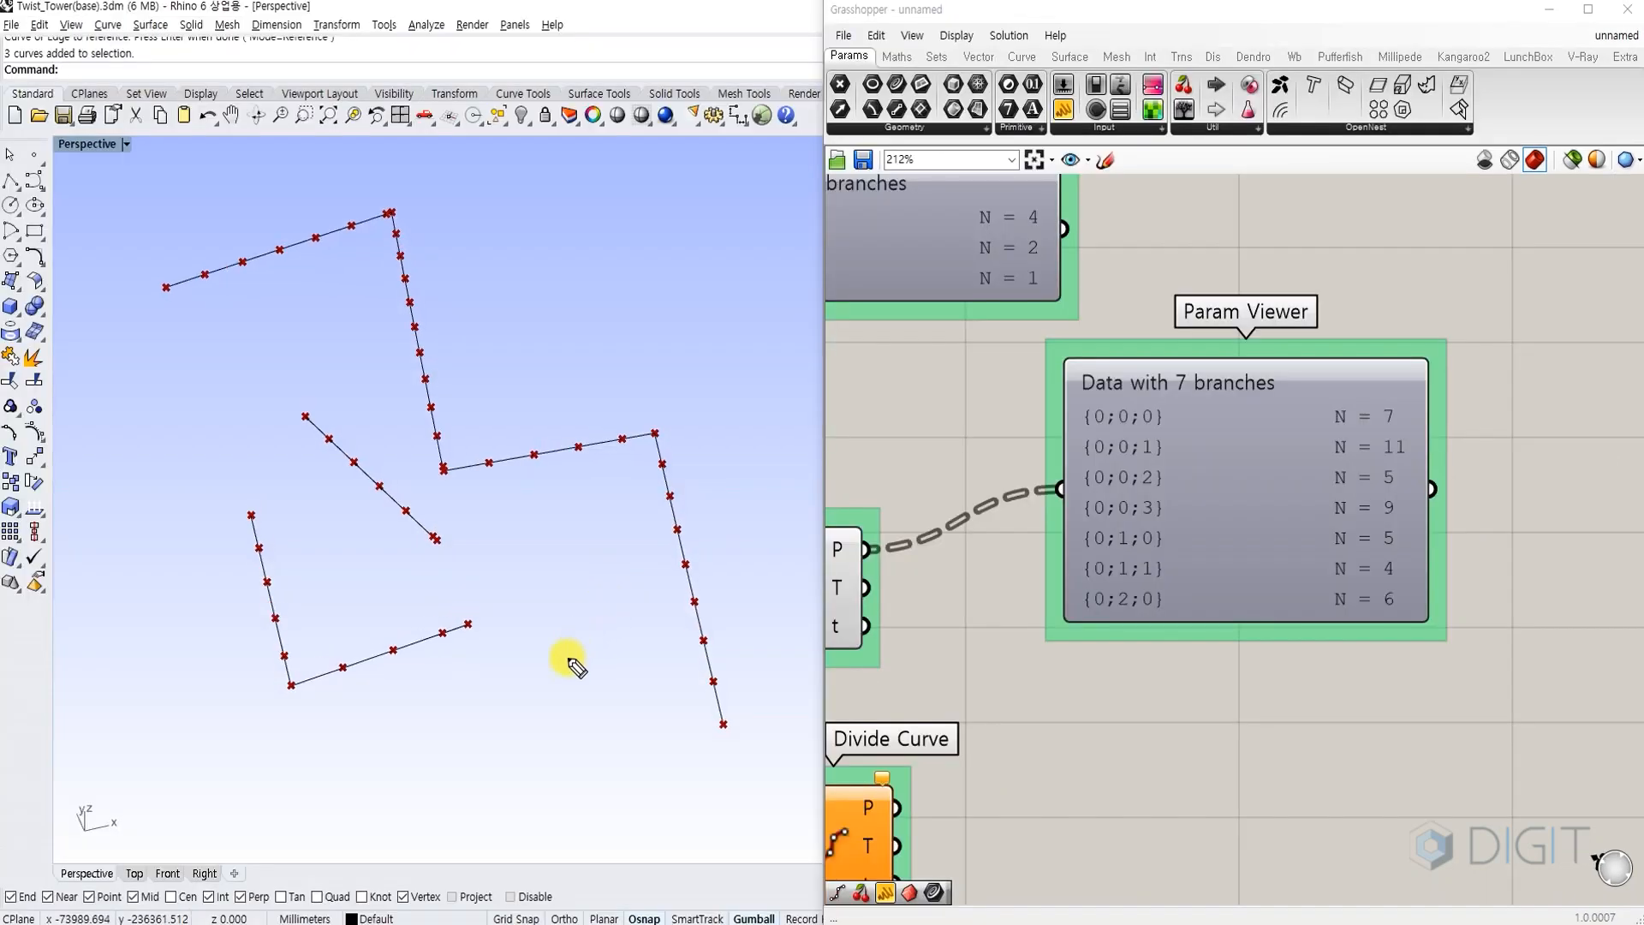
Separate the seven Param Viewer paths into three groups with lines, and bracket or mark each group.
left_click_drag(1017, 517, 1105, 521)
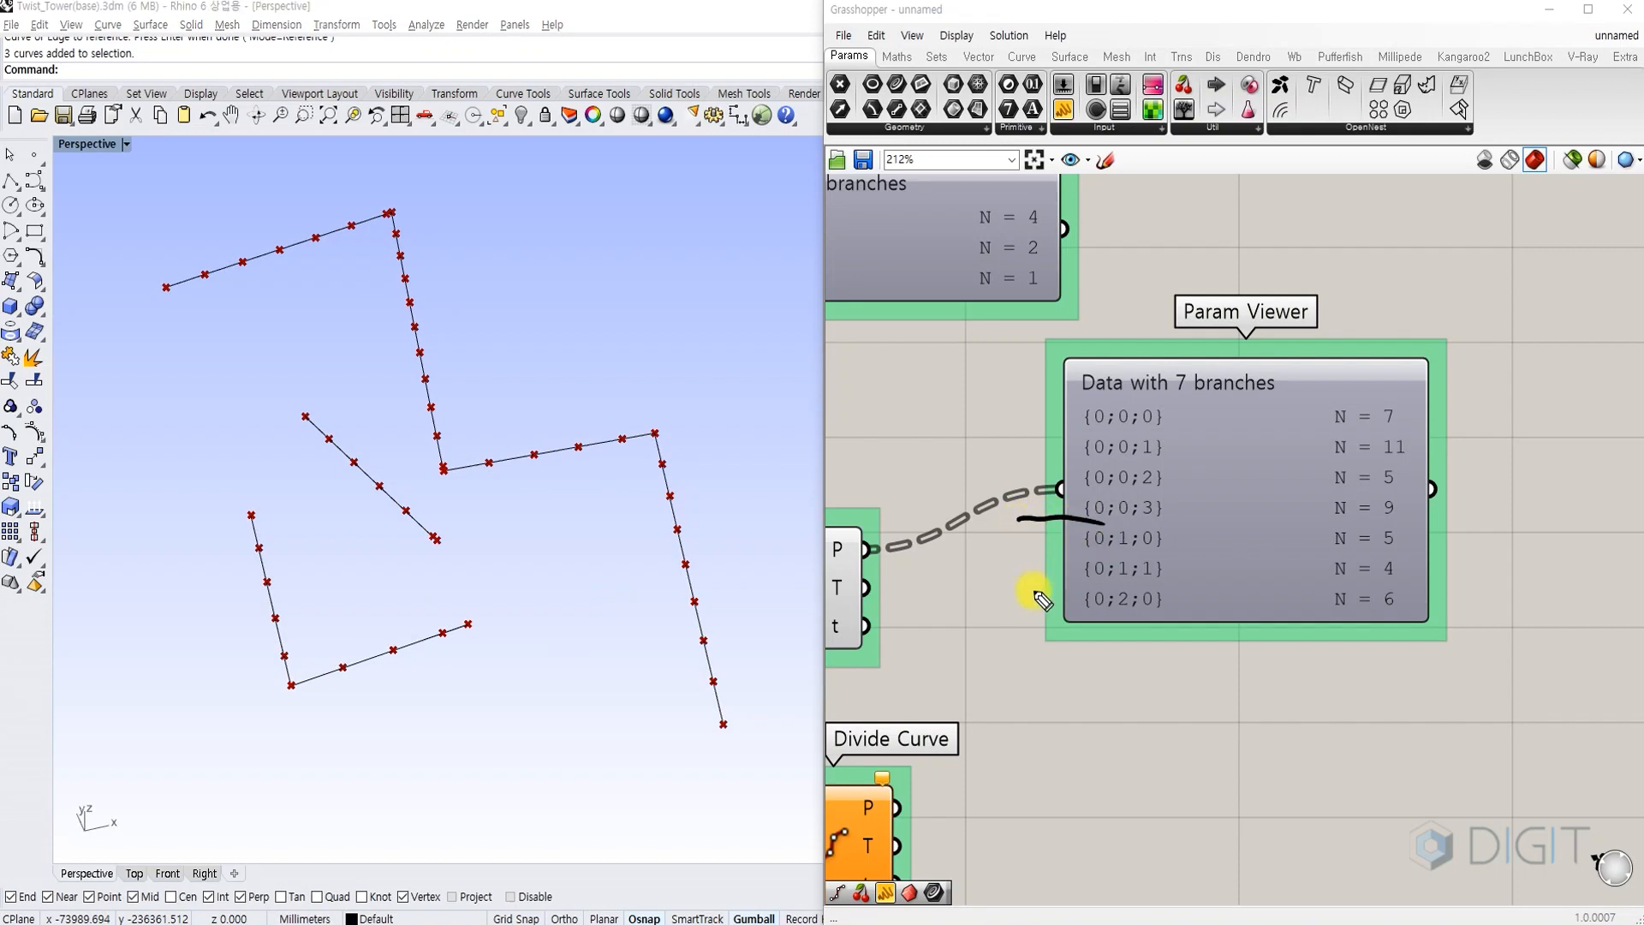
left_click_drag(1038, 592, 1097, 595)
left_click_drag(1080, 410, 1068, 580)
left_click(1071, 615)
Point arrows at the three curves in the Rhino viewport, and label the longest curve's segments 000, 001, 002 and 003.
left_click_drag(730, 781, 764, 826)
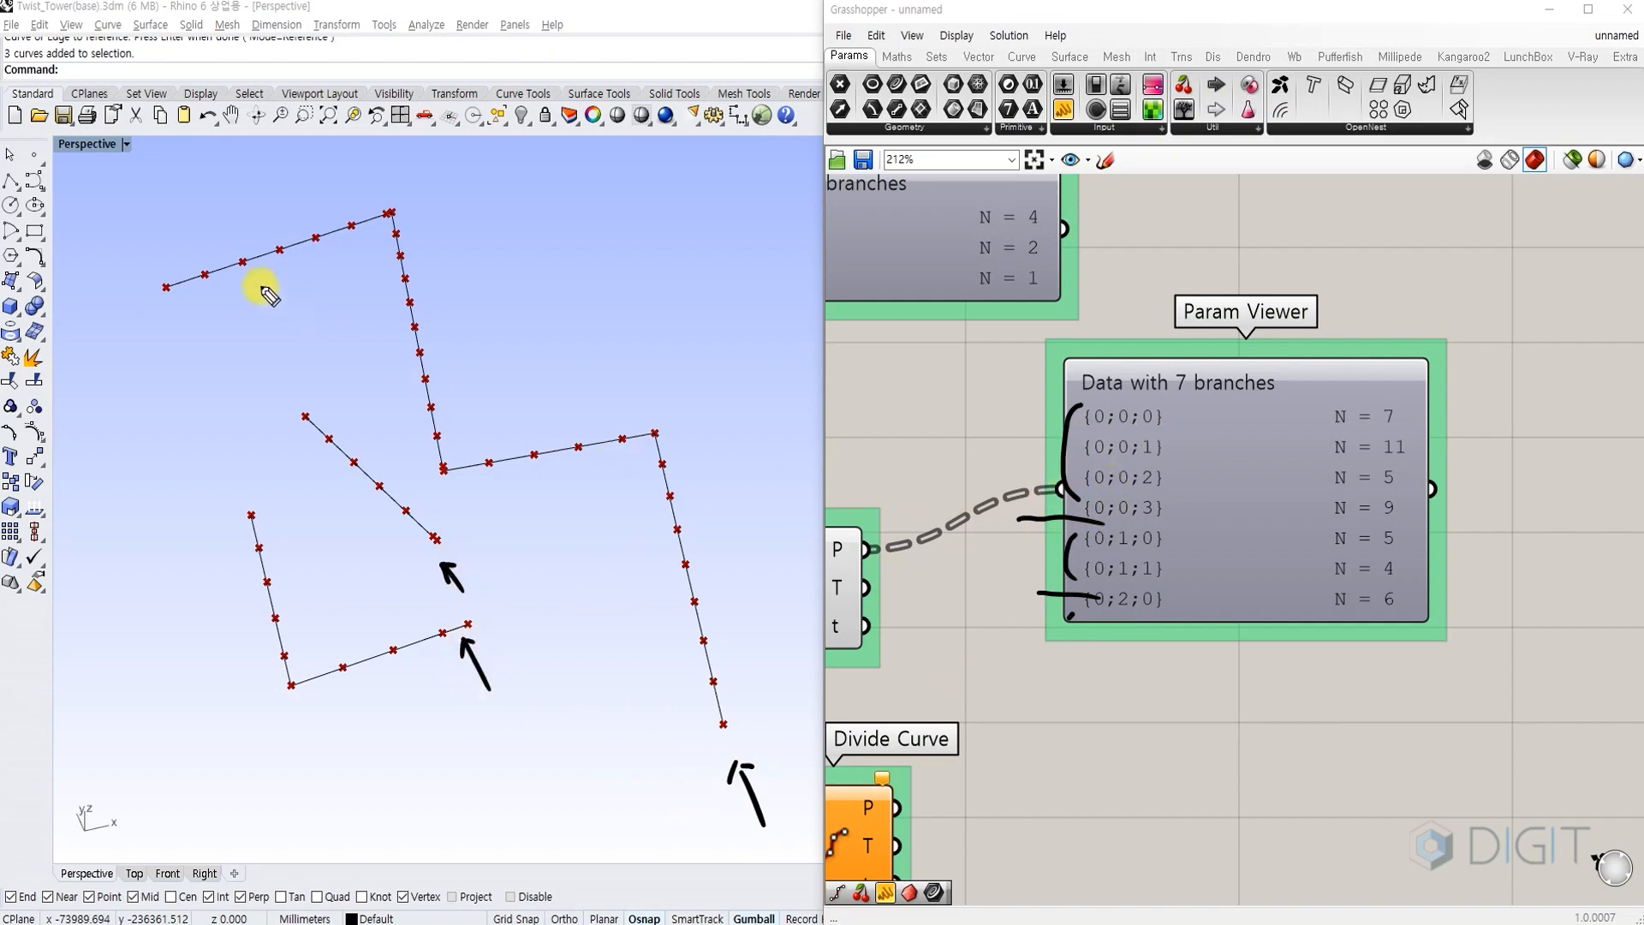
left_click_drag(254, 233, 252, 235)
left_click_drag(278, 228, 275, 229)
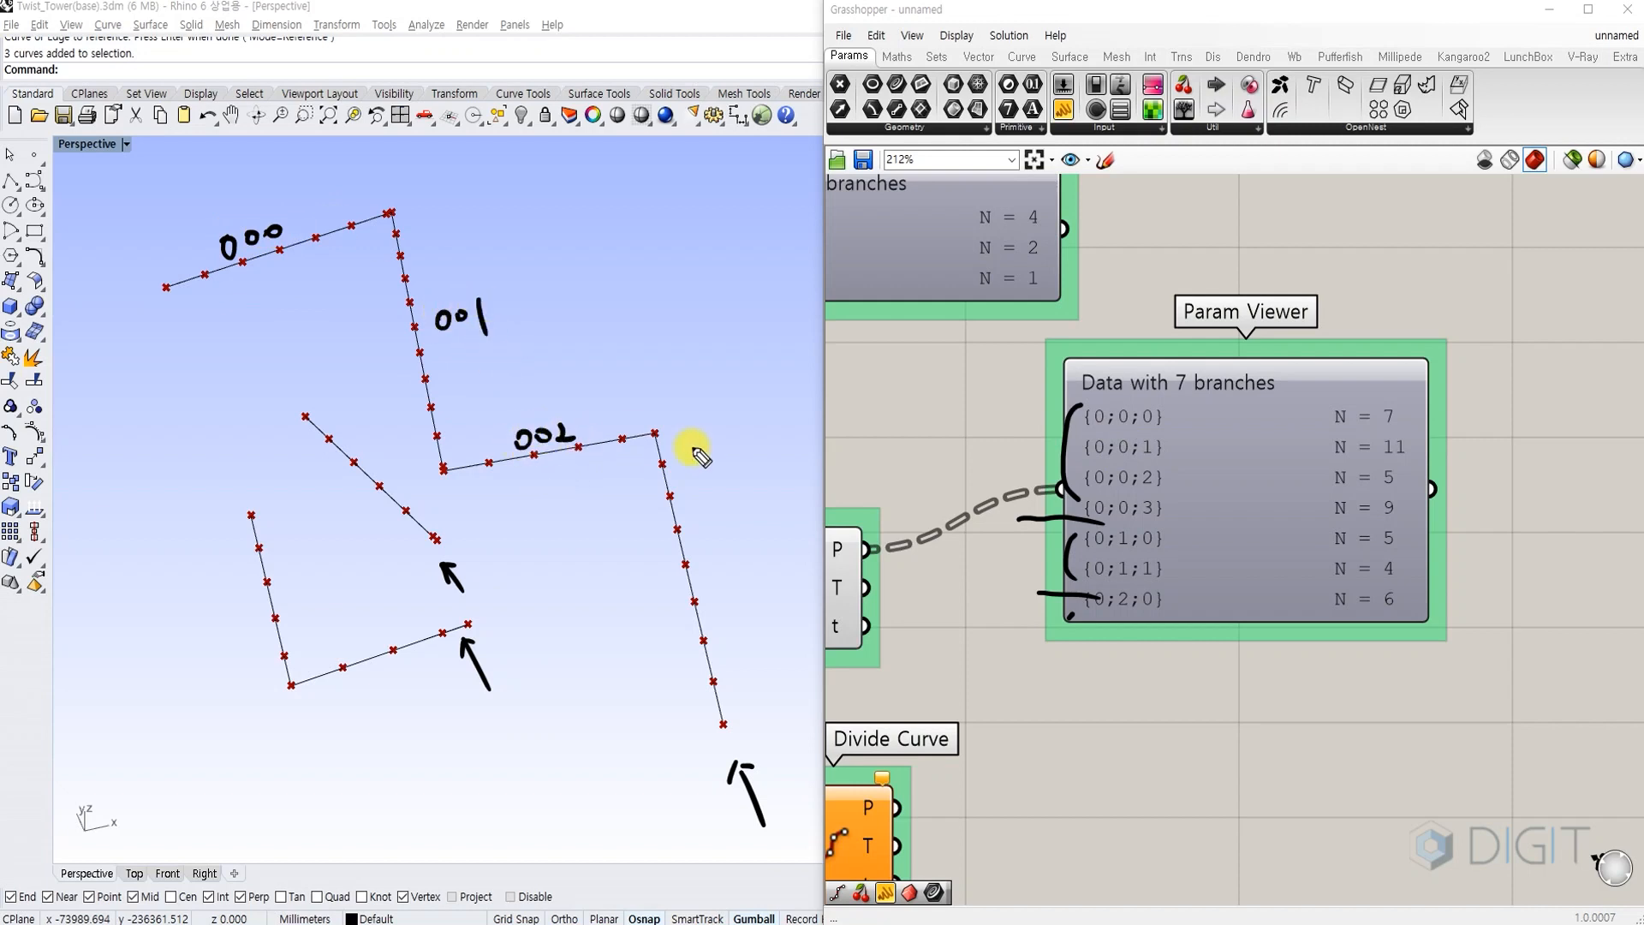
left_click_drag(740, 597, 738, 623)
Underline paths {0;1;0}, {0;1;1} and {0;2;0}, and label the matching segments of the two smaller curves 010, 011 and 020.
left_click_drag(1105, 552, 1152, 550)
left_click_drag(1109, 576, 1152, 578)
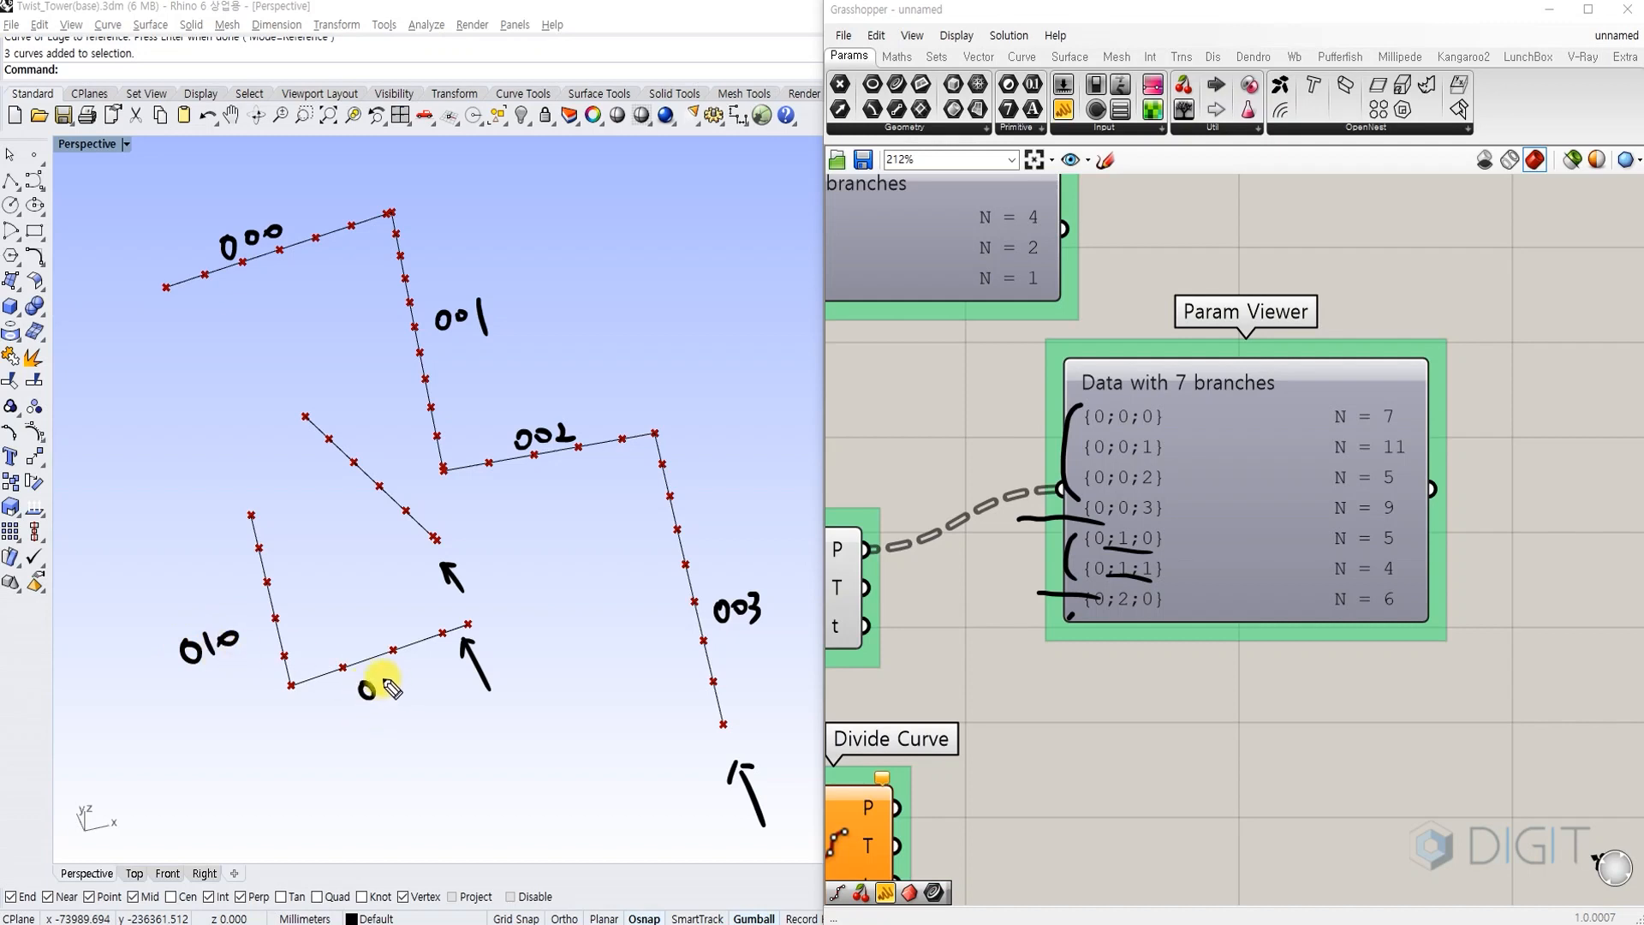
left_click_drag(1098, 615, 1156, 611)
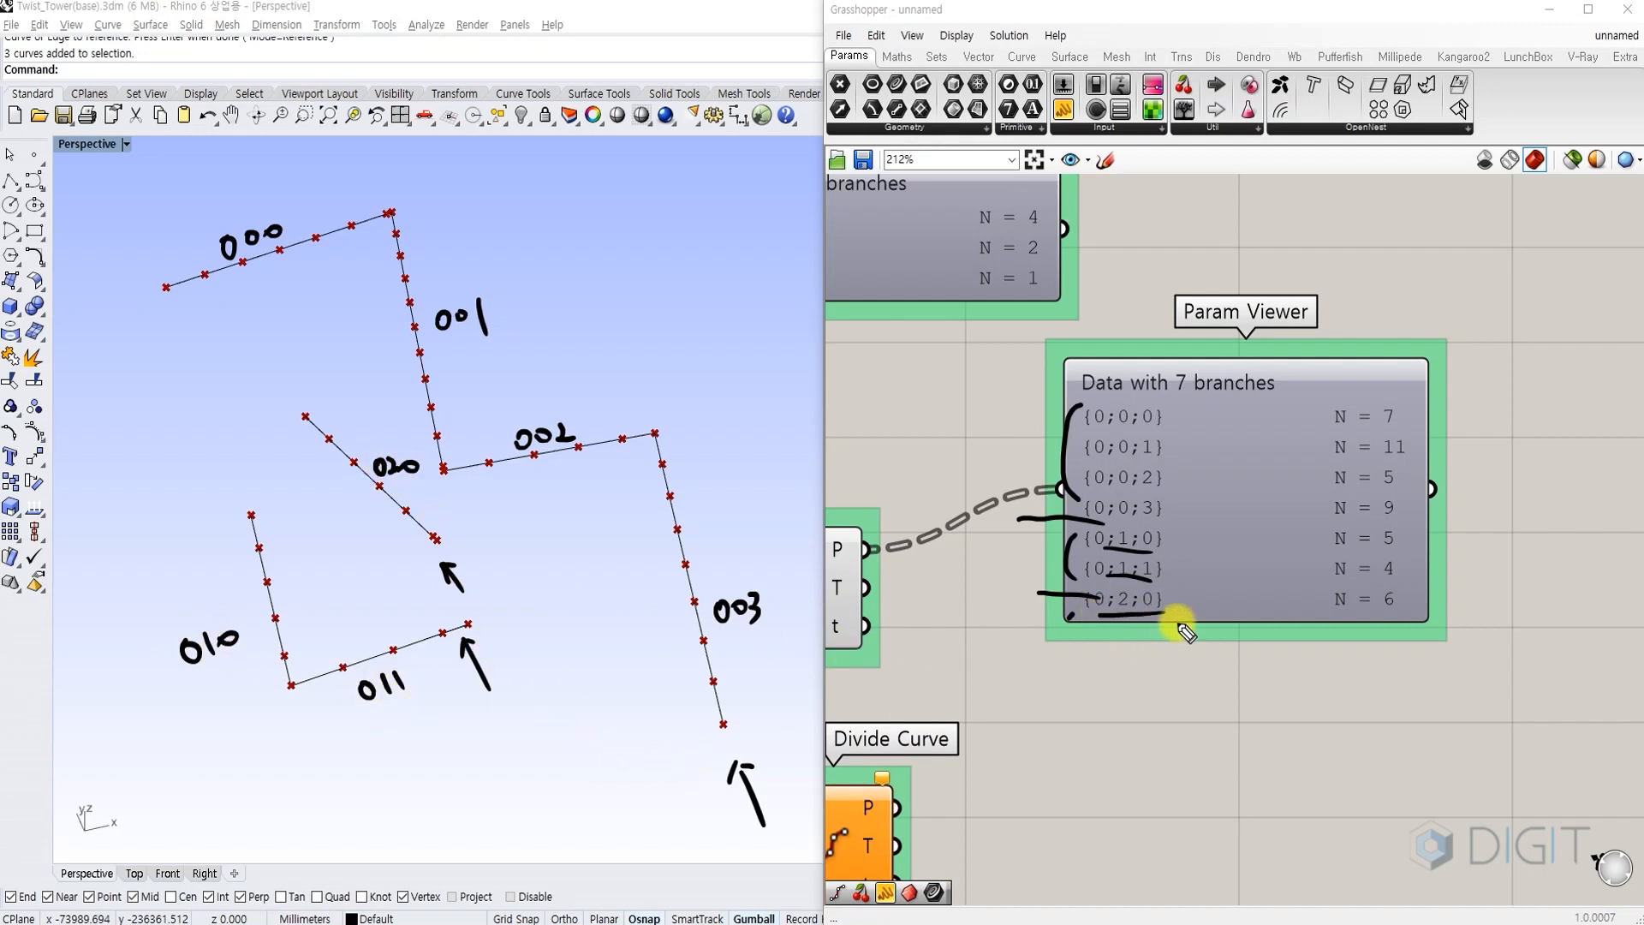
Mark the item counts of the three path groups in the seven-branch Param Viewer.
left_click_drag(1332, 432, 1414, 432)
mouse_move(1316, 467)
left_mouse_down()
mouse_move(1402, 468)
mouse_move(1391, 531)
left_mouse_up()
mouse_move(1338, 559)
left_mouse_down()
mouse_move(1392, 561)
mouse_move(1328, 590)
left_mouse_up()
left_click_drag(1380, 615, 1325, 616)
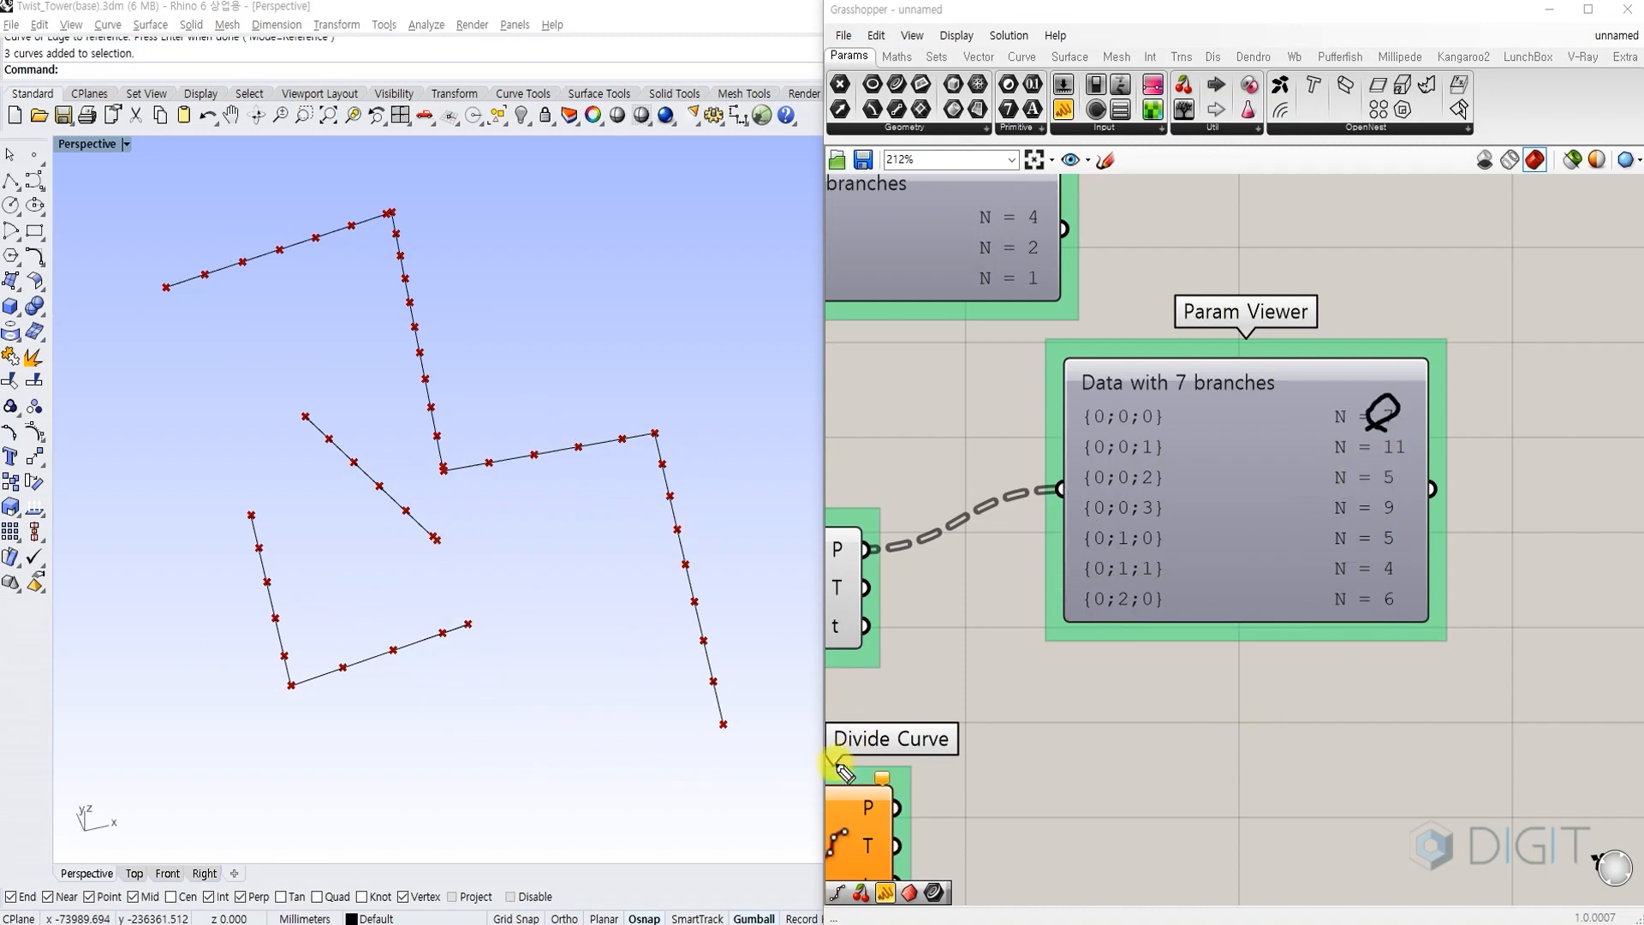
Write "Count!" with an arrow to Divide Curve, and link the circled {0;0;0} item count to it with another arrow.
mouse_move(1028, 713)
left_mouse_down()
mouse_move(969, 808)
mouse_move(923, 794)
left_mouse_up()
mouse_move(1098, 682)
left_mouse_down()
mouse_move(1090, 753)
mouse_move(1135, 752)
left_mouse_up()
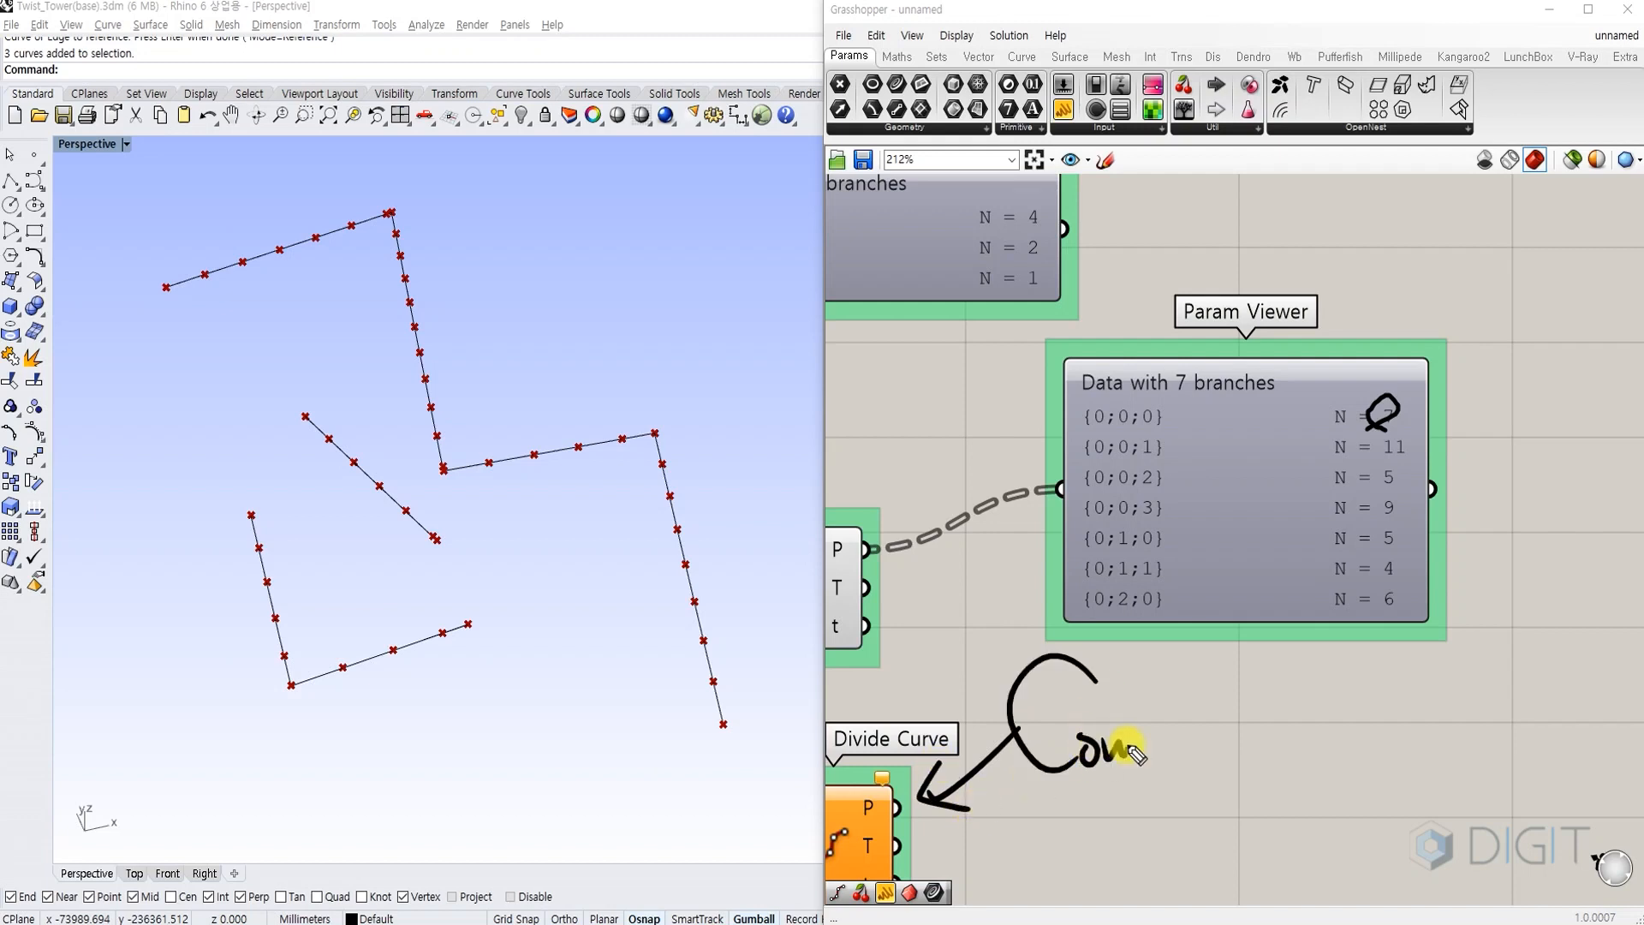
left_click(1189, 757)
mouse_move(1394, 409)
left_mouse_down()
mouse_move(1461, 417)
mouse_move(1395, 659)
mouse_move(1266, 692)
left_mouse_up()
mouse_move(1238, 702)
left_mouse_down()
mouse_move(1282, 667)
mouse_move(1295, 711)
left_mouse_up()
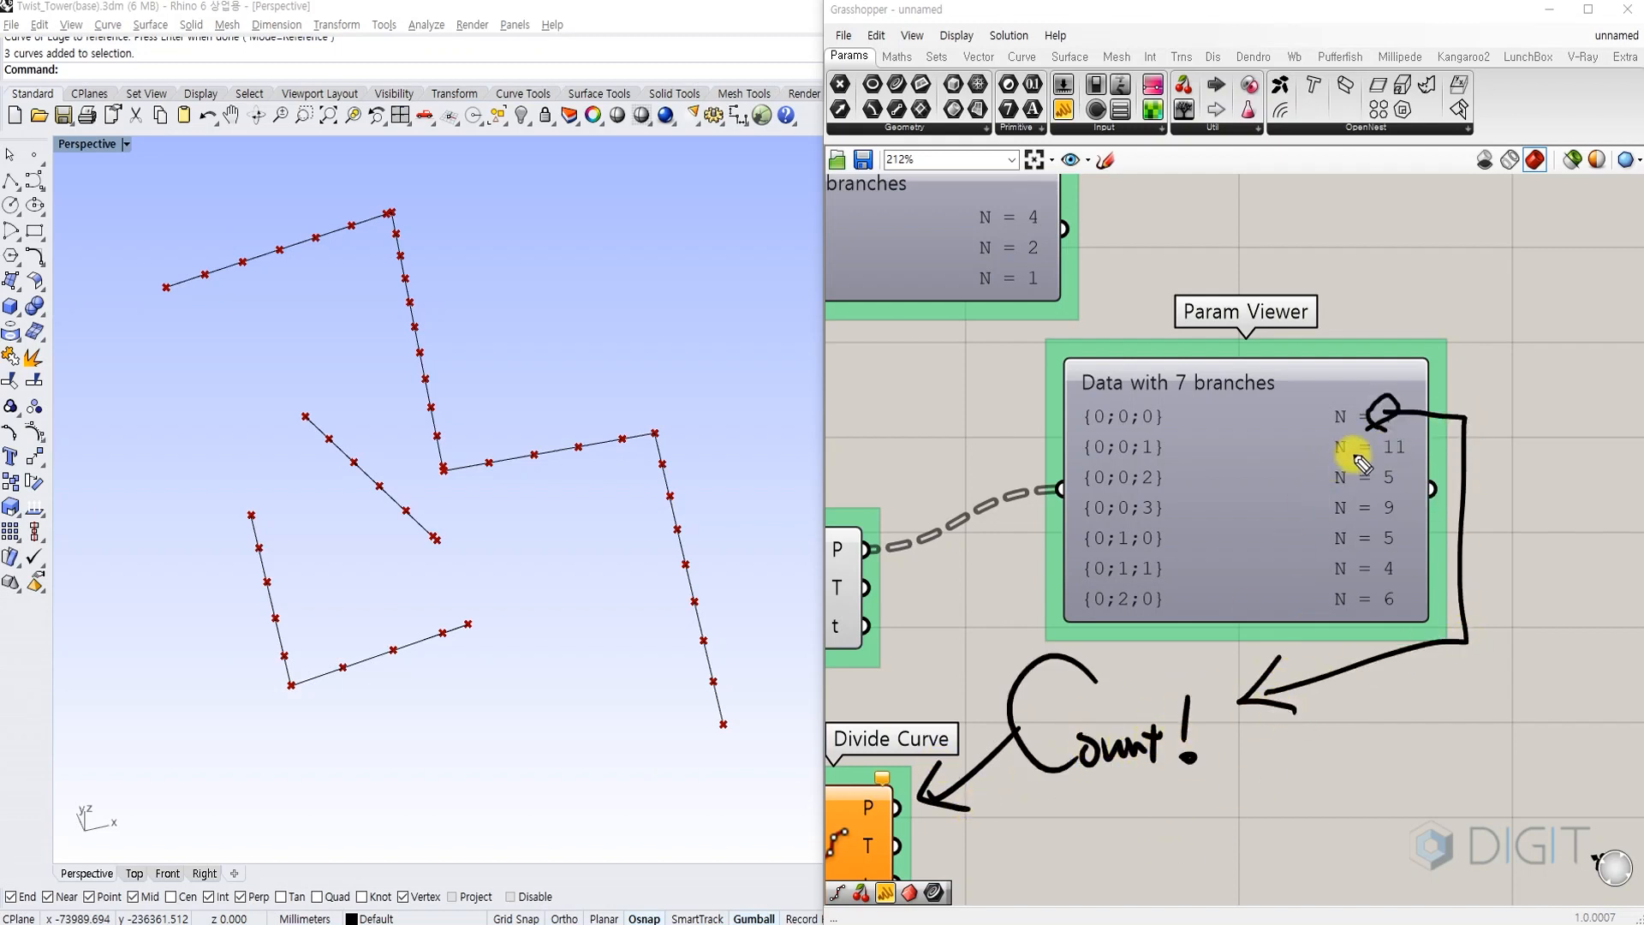
left_click_drag(1405, 396, 1383, 433)
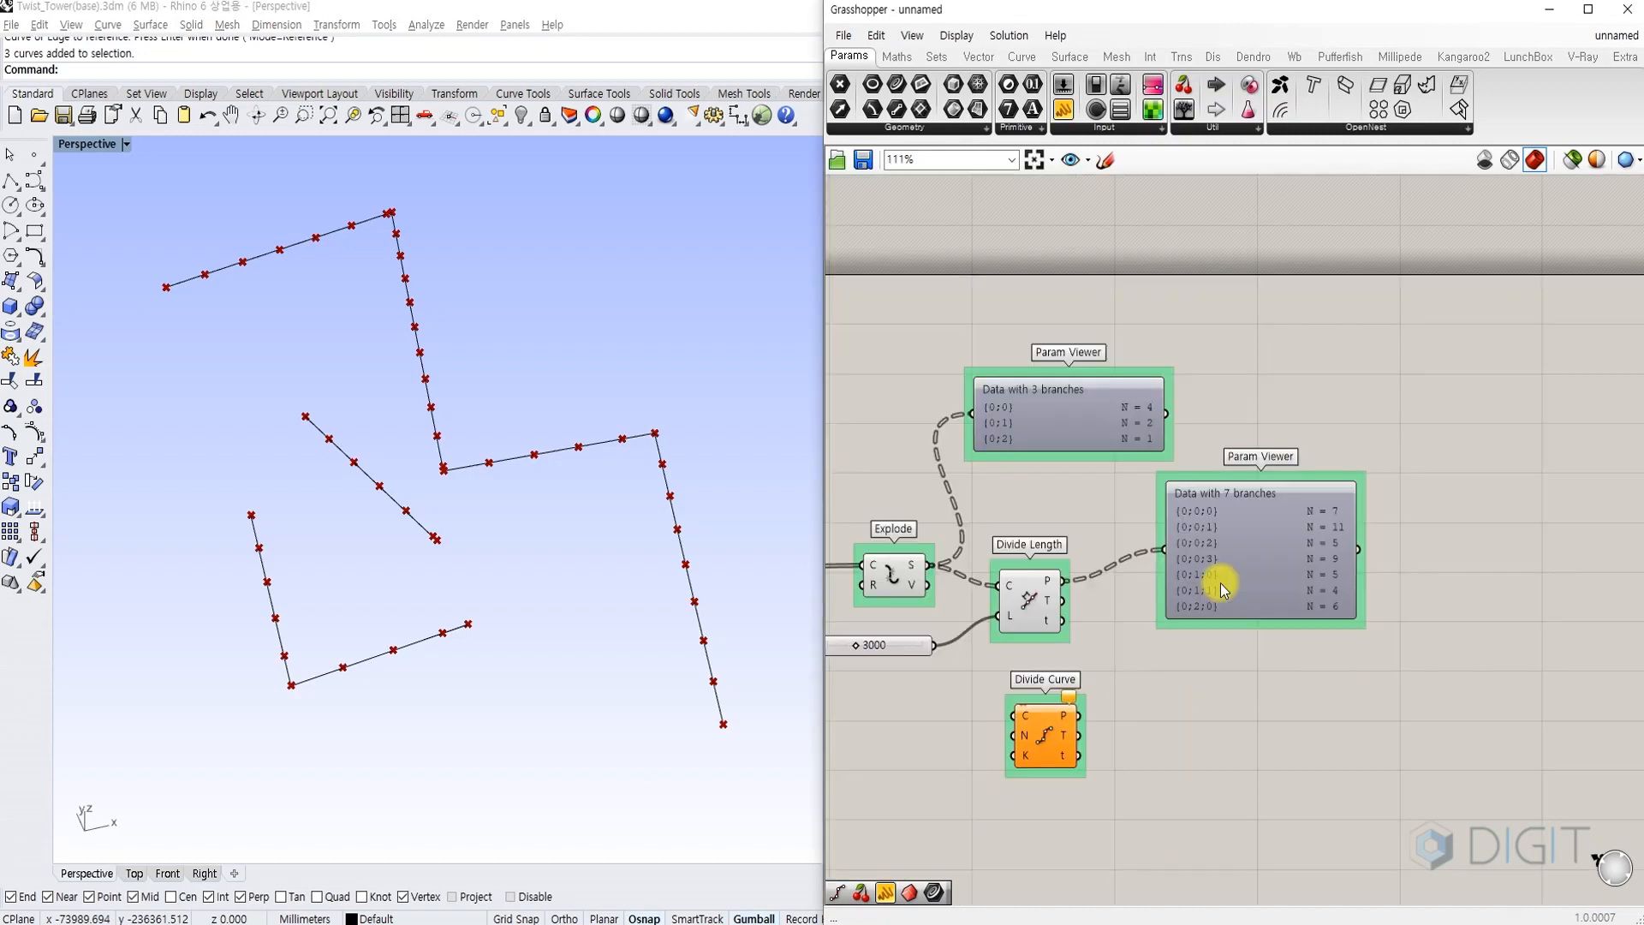
Move the seven-branch Param Viewer up beside the three-branch one, and place Divide Curve to the right of Divide Length.
left_click(1218, 583)
left_click_drag(1213, 568, 1279, 461)
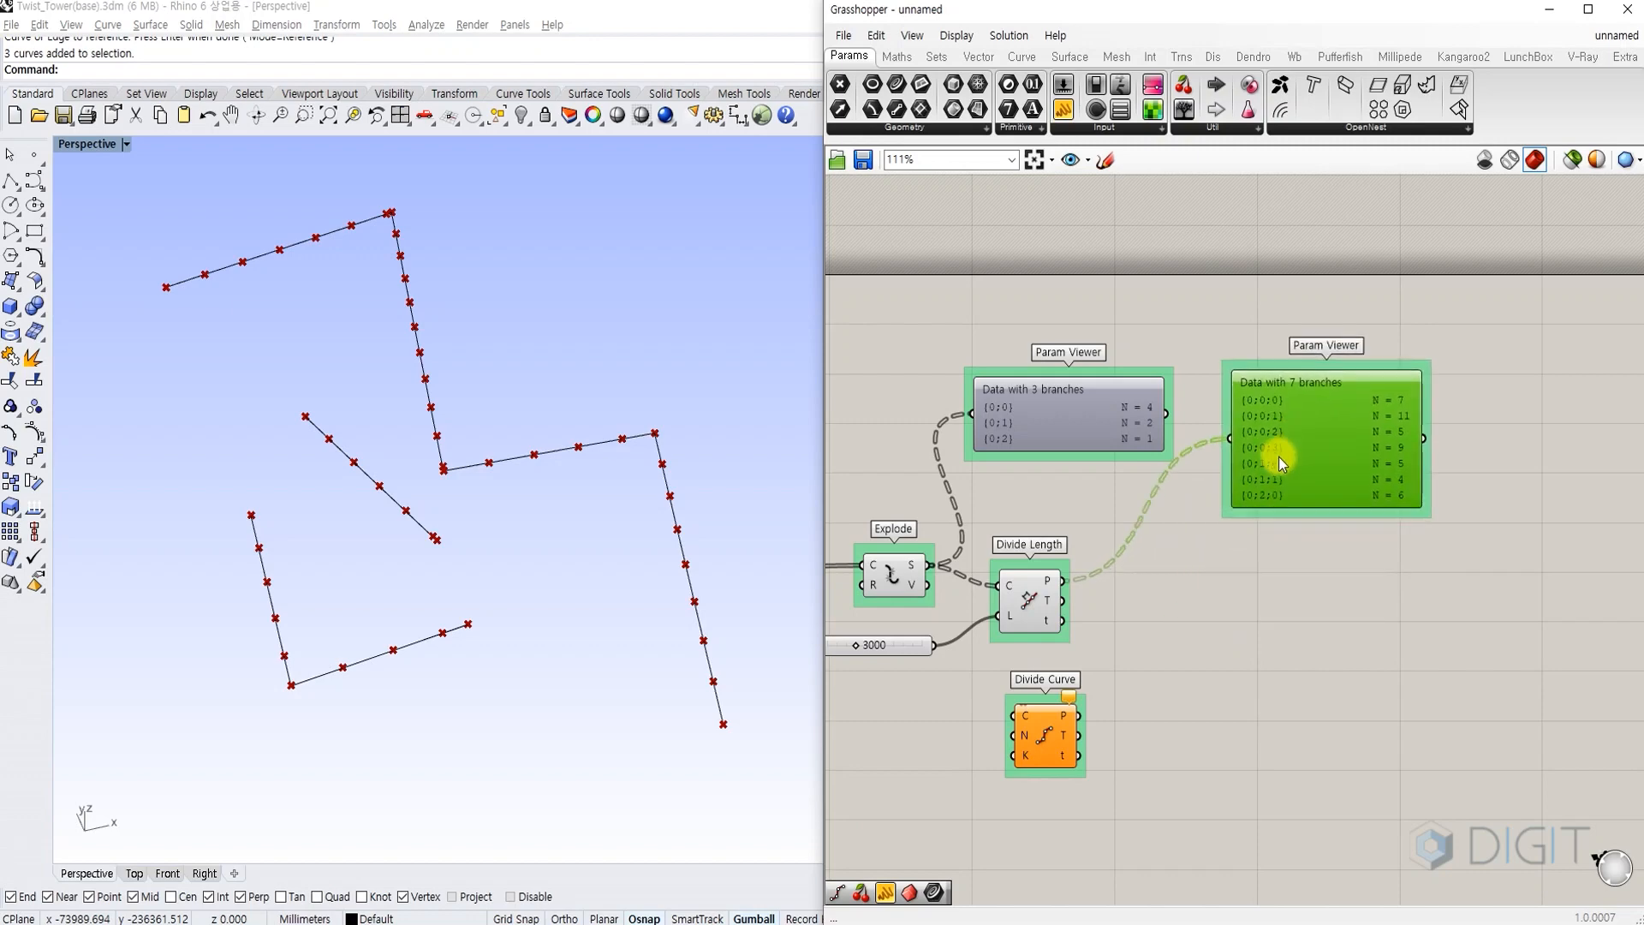
left_click(1154, 623)
left_click_drag(1045, 737, 1247, 631)
Connect Explode's S output to Divide Curve's C input.
right_click_drag(901, 566, 1038, 531)
left_click(1039, 531)
right_click_drag(867, 537, 983, 537)
key("Delete")
left_click_drag(1191, 532, 1533, 569)
Add a List Length component in a group labelled ListLength, and connect Divide Length's P output to its input.
double_click(1389, 595)
type("length")
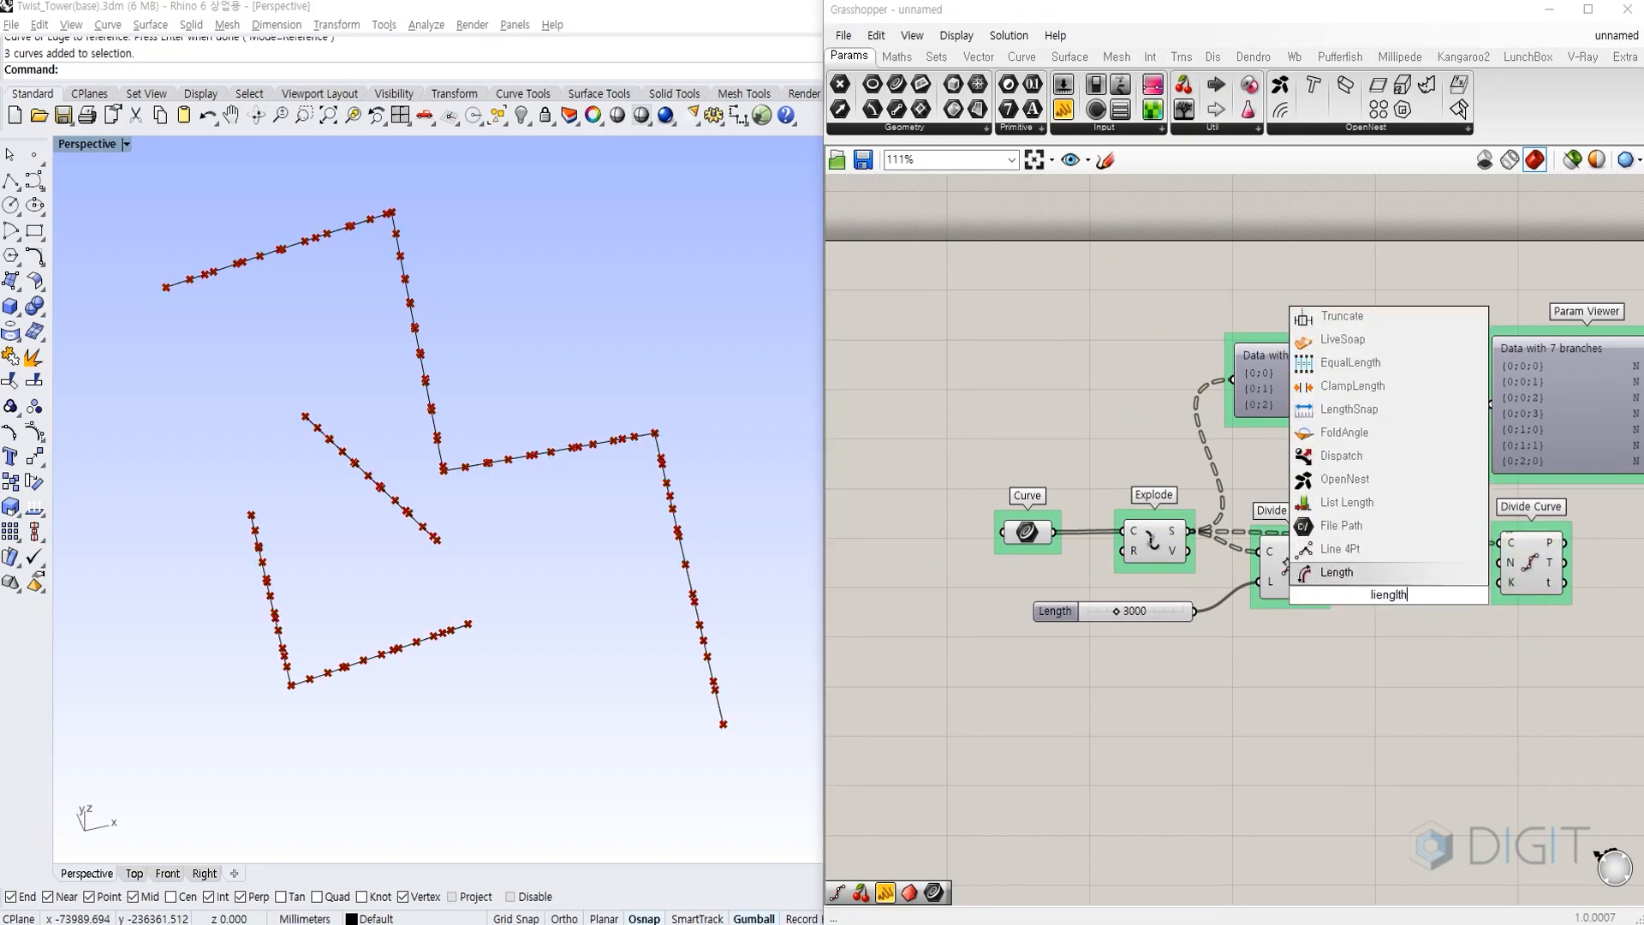
key("BackSpace")
key("BackSpace")
key("BackSpace")
key("BackSpace")
key("BackSpace")
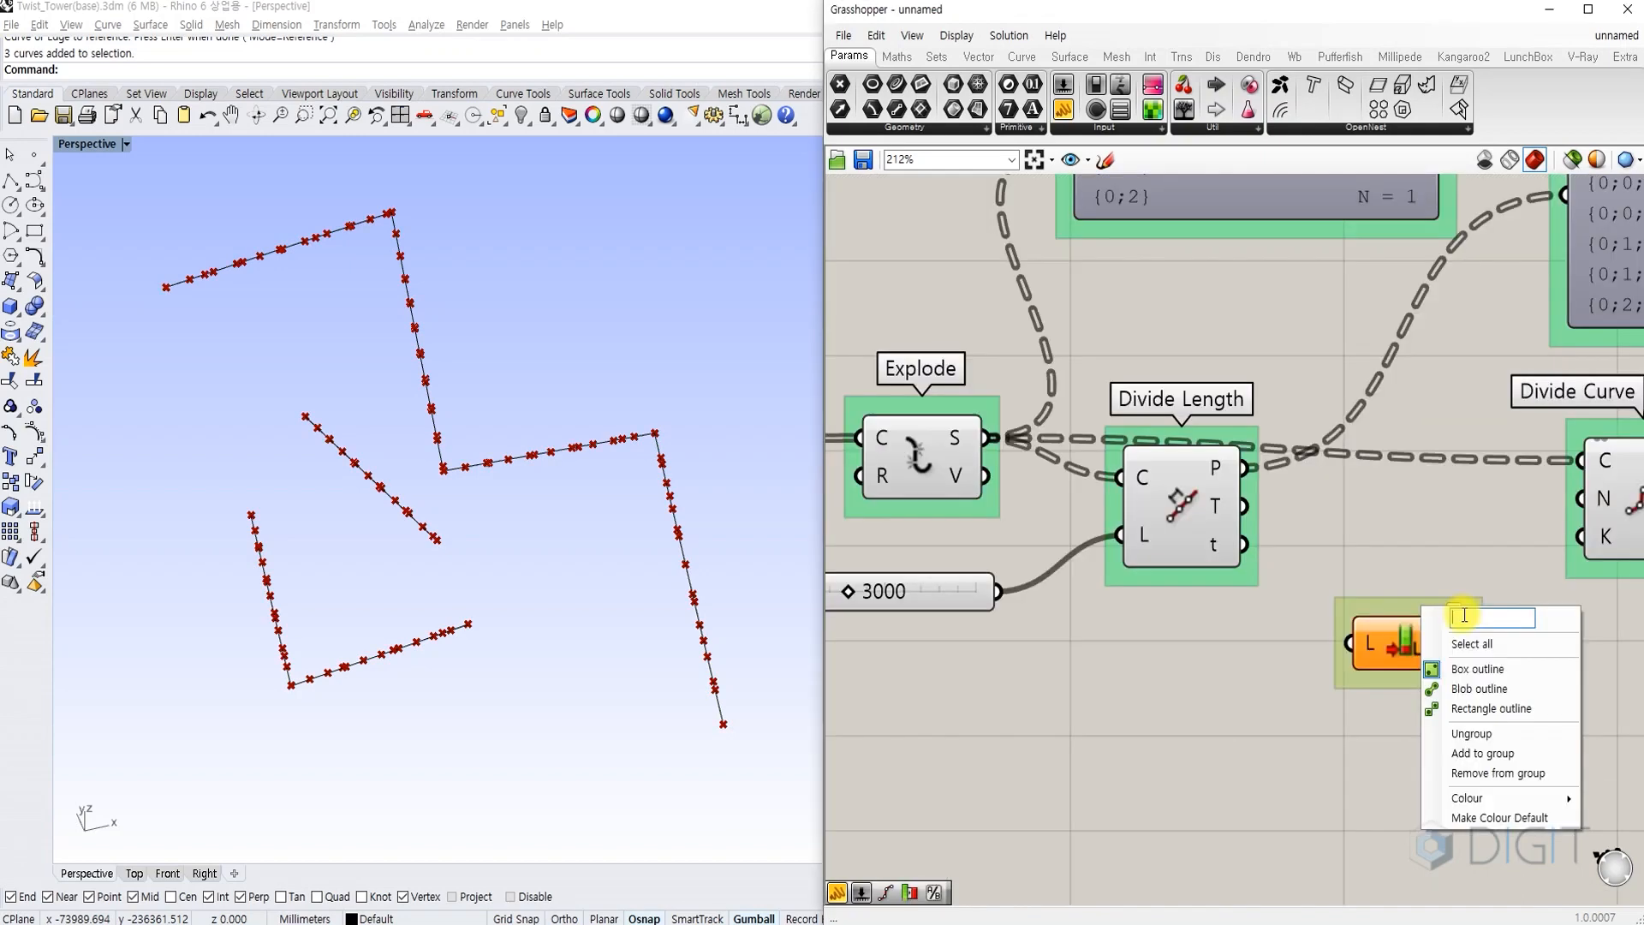
type("ListLength")
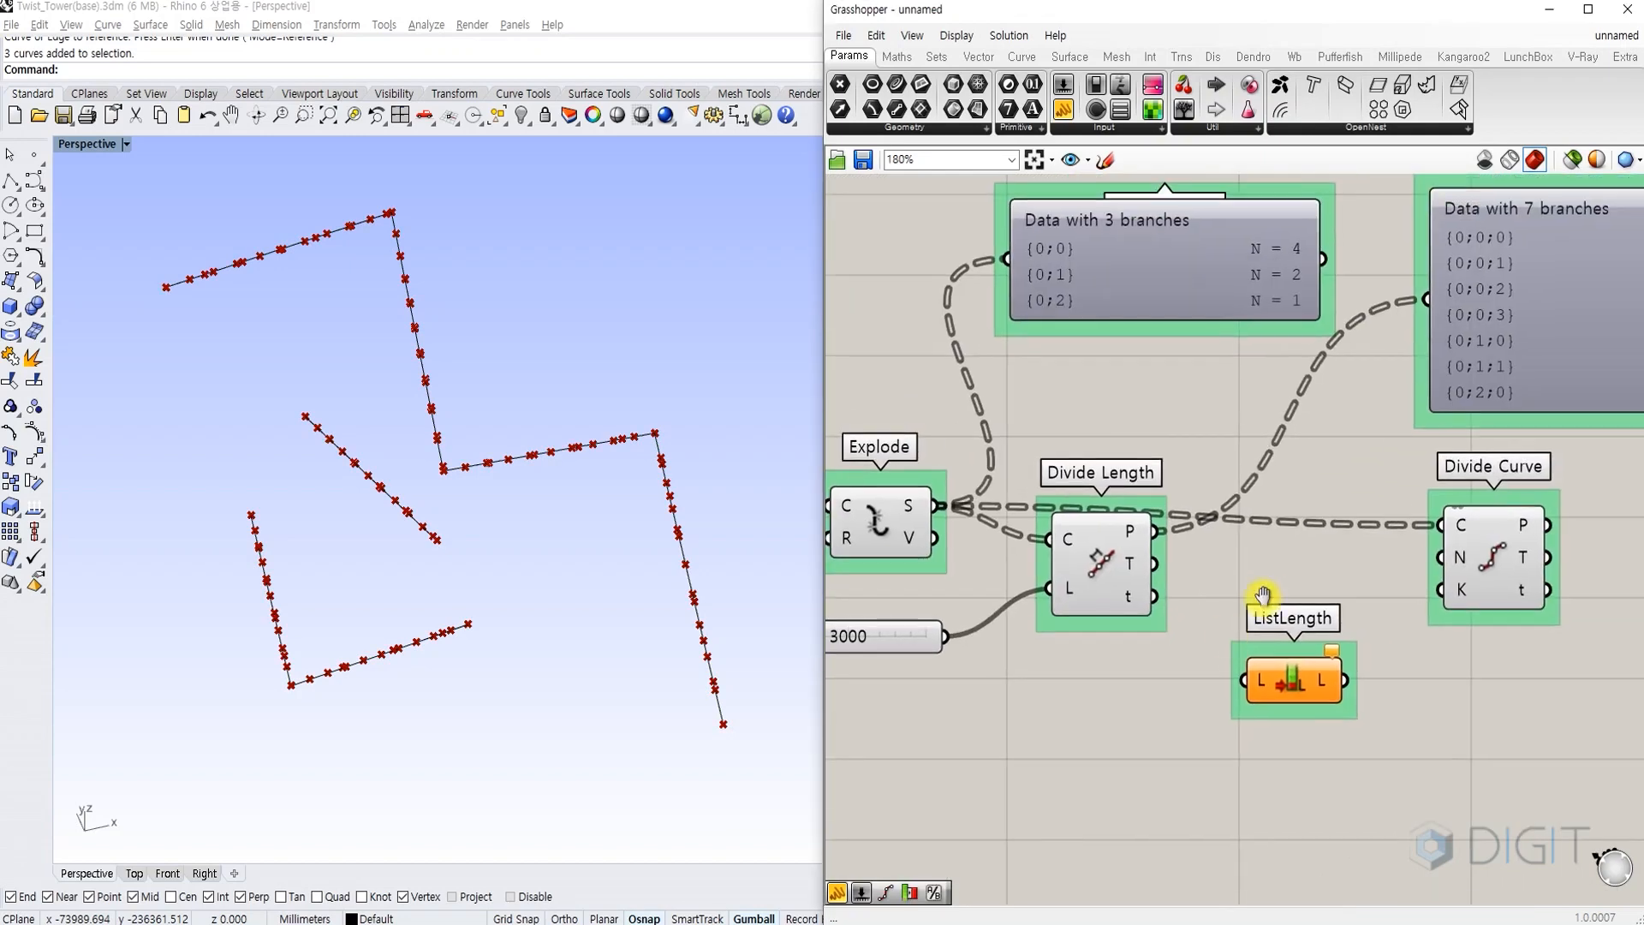
left_click_drag(1154, 532, 1243, 681)
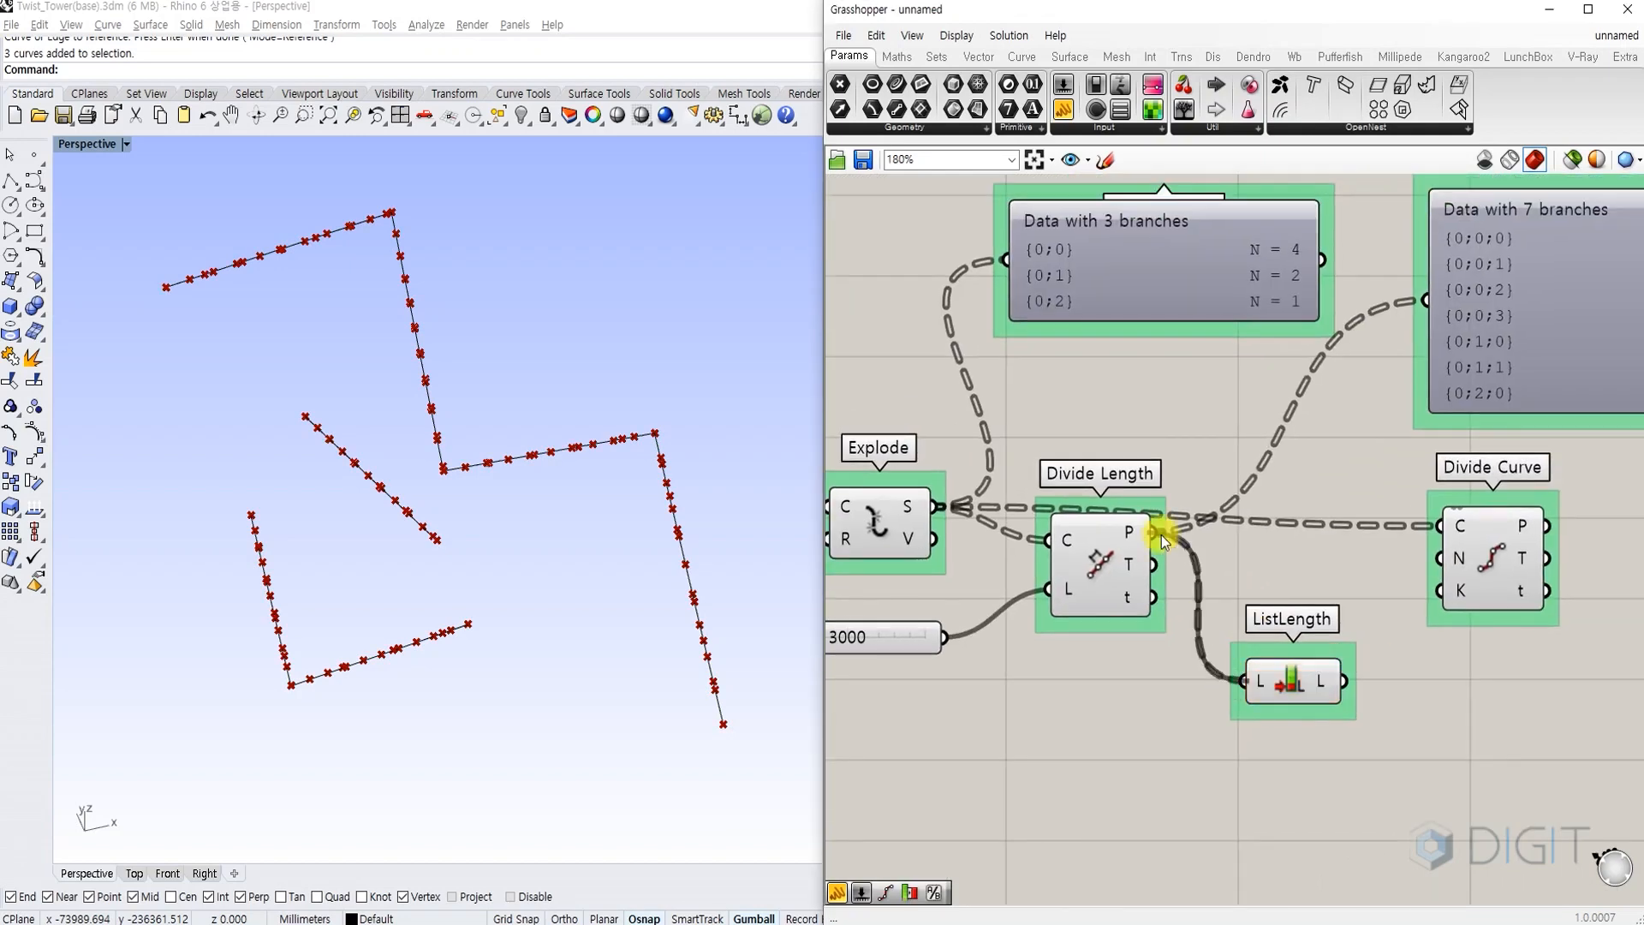
Compare ListLength's output in a temporary panel with the seven-branch Param Viewer, delete the panel and move the viewer back up.
double_click(1404, 692)
type("panel")
key("Return")
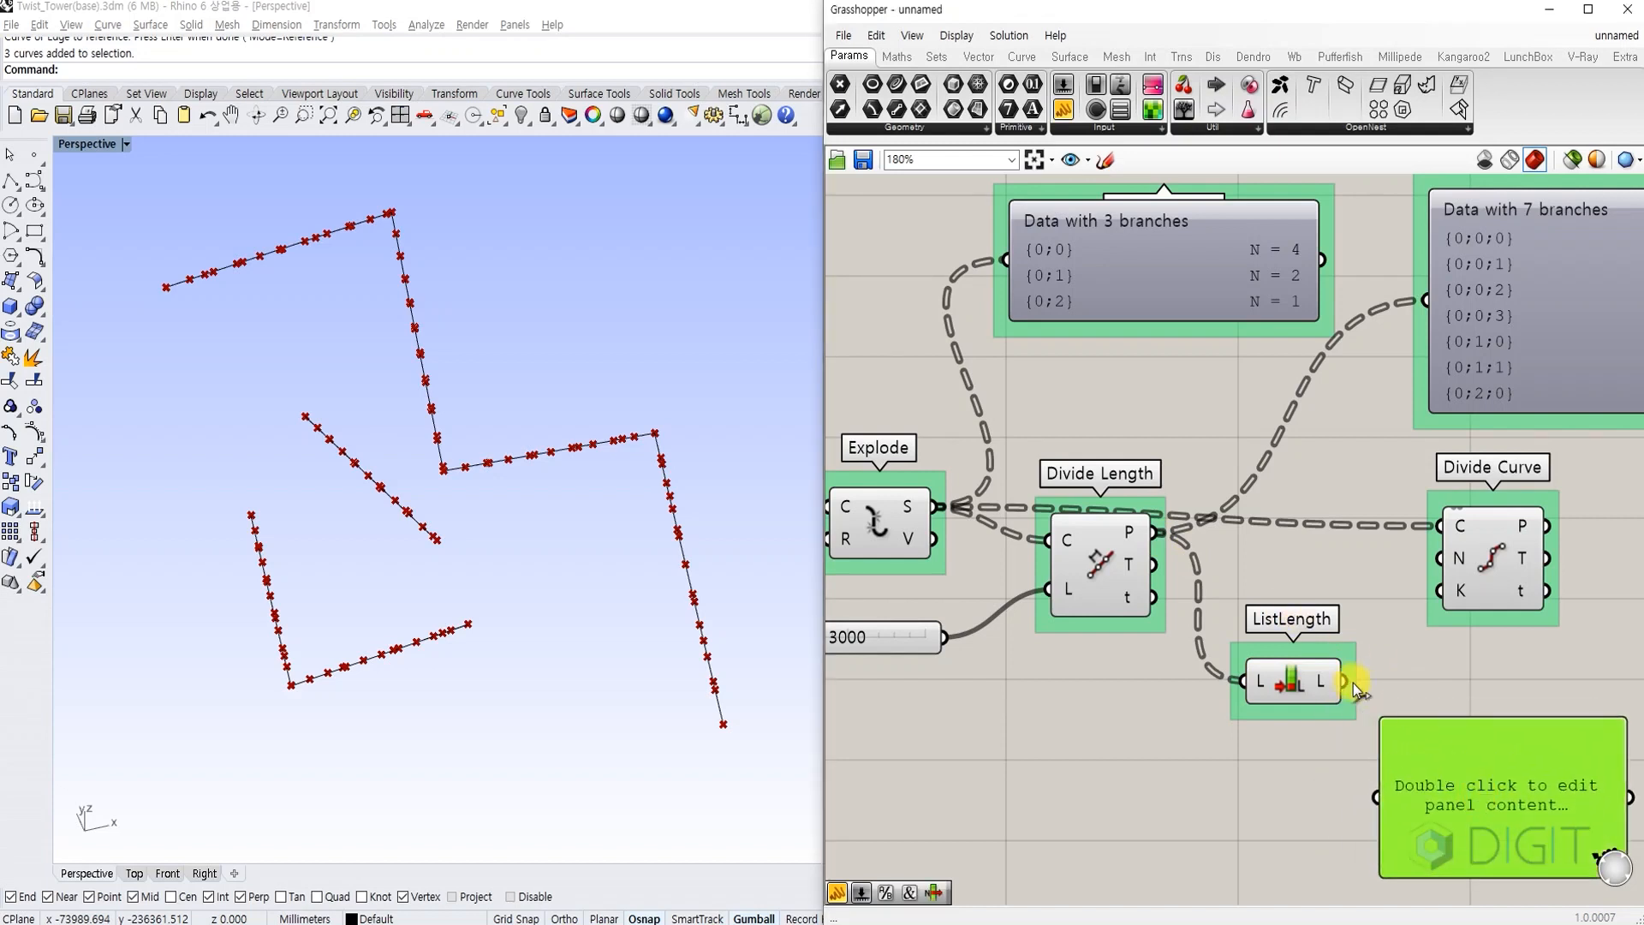
left_click_drag(1344, 682, 1401, 753)
right_click_drag(1482, 713, 1299, 622)
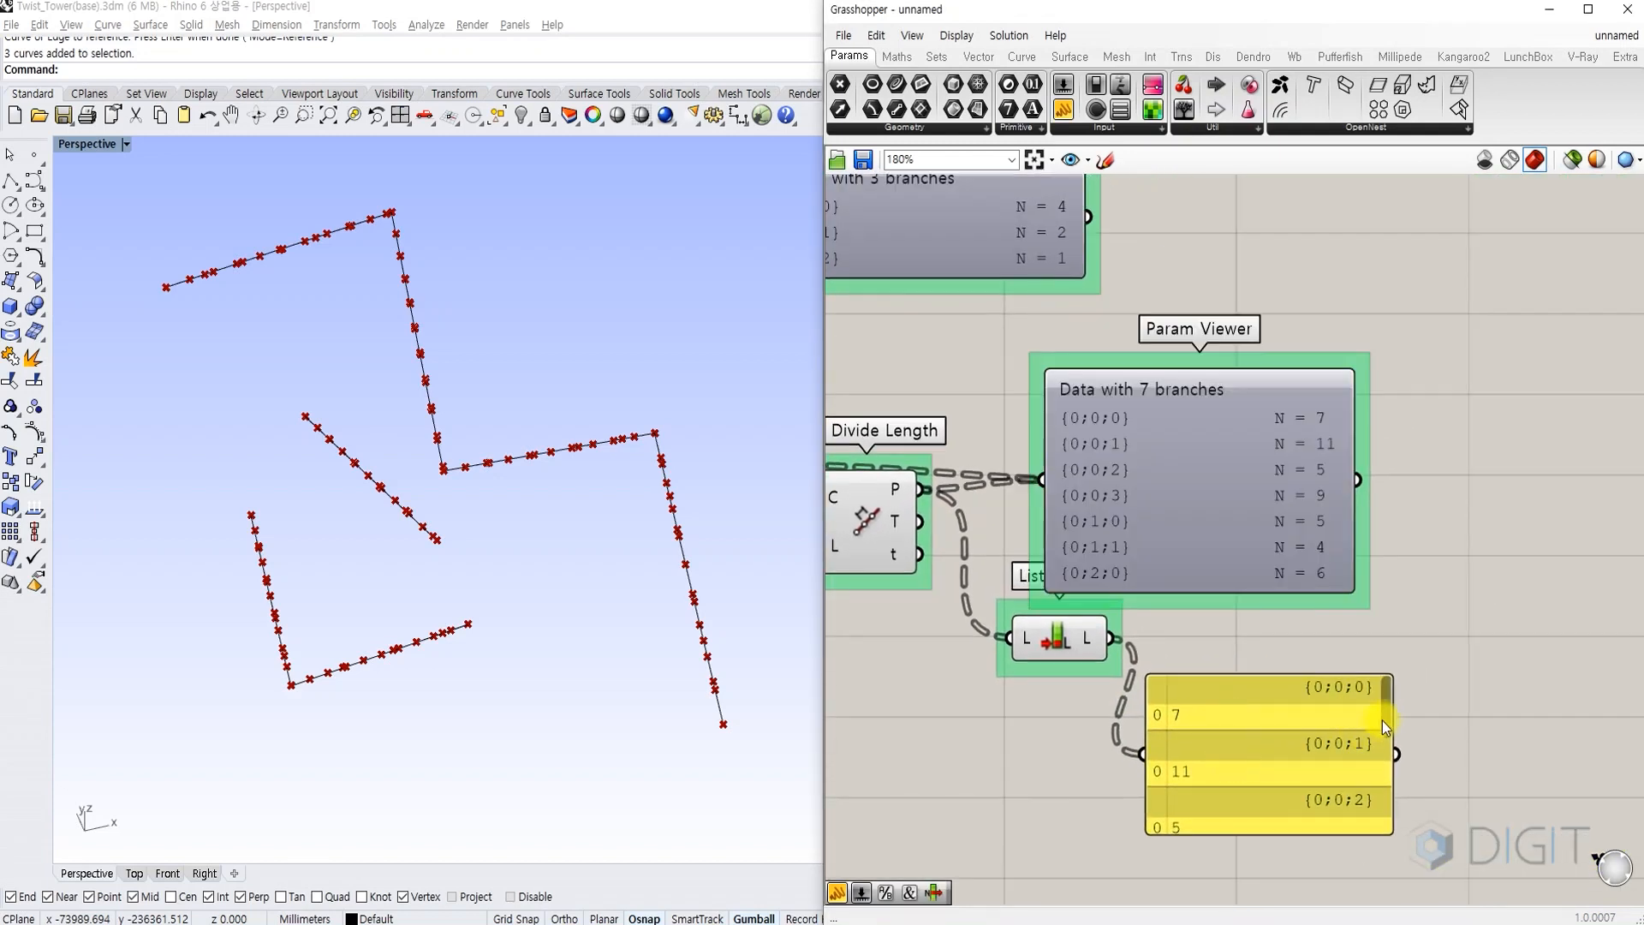
left_click_drag(1382, 721, 1373, 819)
left_click(1295, 709)
key("Delete")
left_click_drag(1225, 524, 1502, 331)
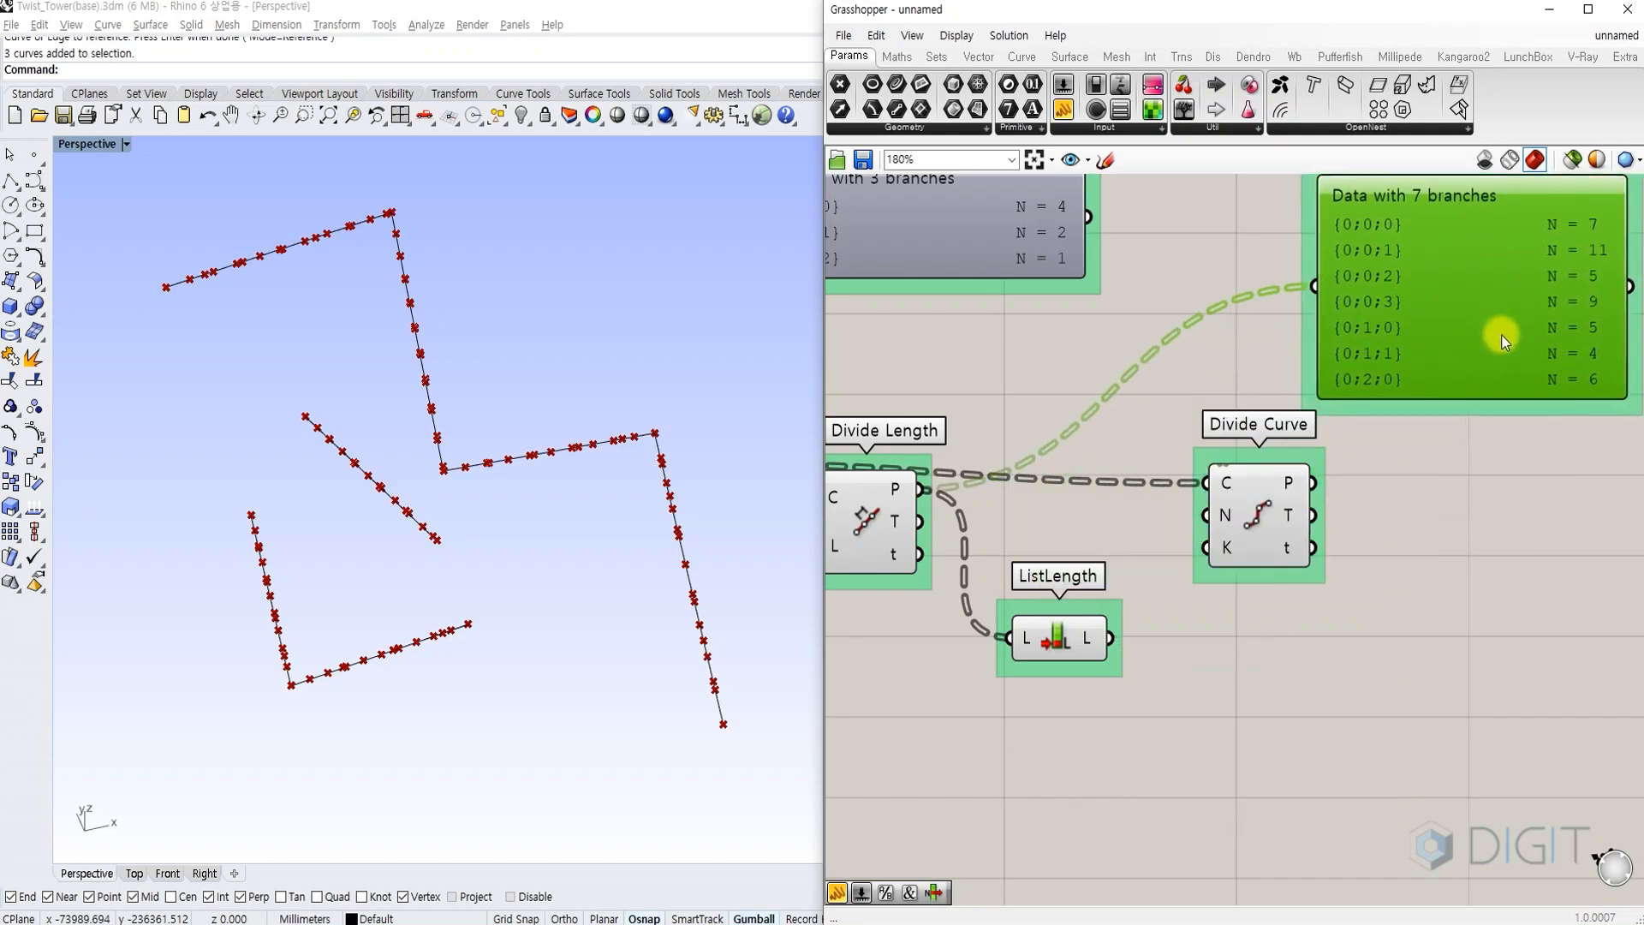
Connect ListLength's output to Divide Curve's N input, and shift Divide Curve a little to the right.
left_click_drag(1153, 582, 1206, 516)
left_click_drag(1255, 512, 1324, 523)
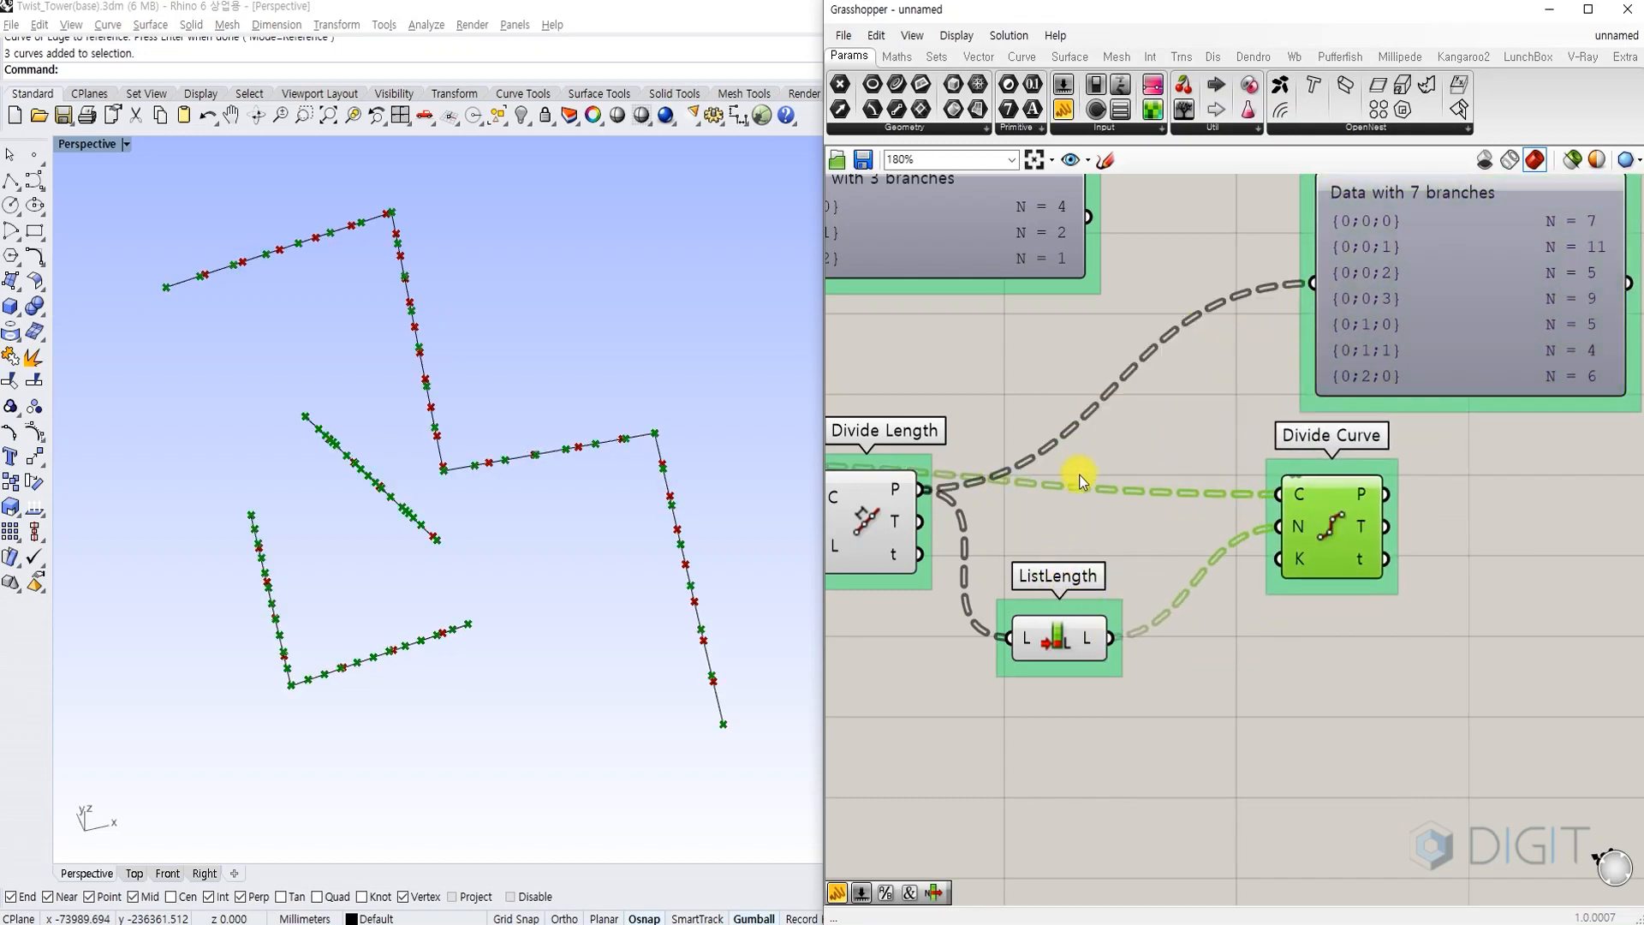
left_click(1077, 473)
Move Divide Length below the Explode–Divide Curve wire and turn off its preview.
scroll(1059, 497, "down", 1)
right_click_drag(1053, 501, 1130, 516)
left_click_drag(994, 514, 993, 603)
left_click(1023, 550)
right_click_drag(1023, 549, 1200, 517)
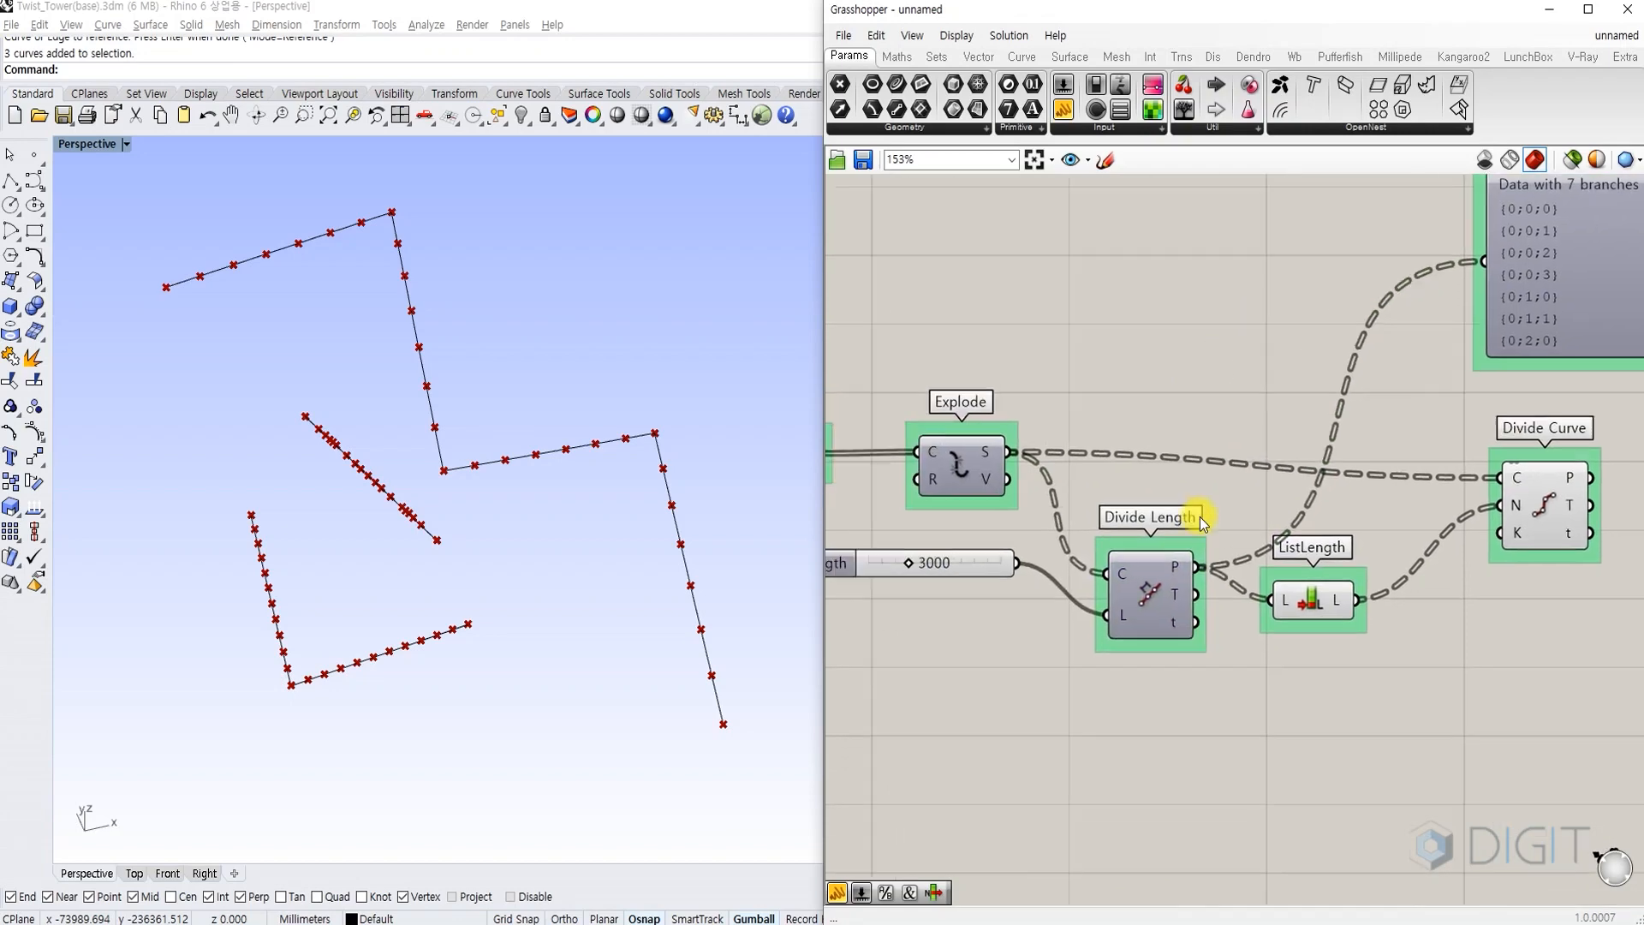
Enlarge the Grasshopper window and tidy the layout by moving Curve closer to Explode, Divide Length up and the Length slider down.
double_click(1158, 23)
right_click_drag(171, 560, 625, 548)
scroll(625, 546, "up", 2)
left_click_drag(581, 541, 564, 526)
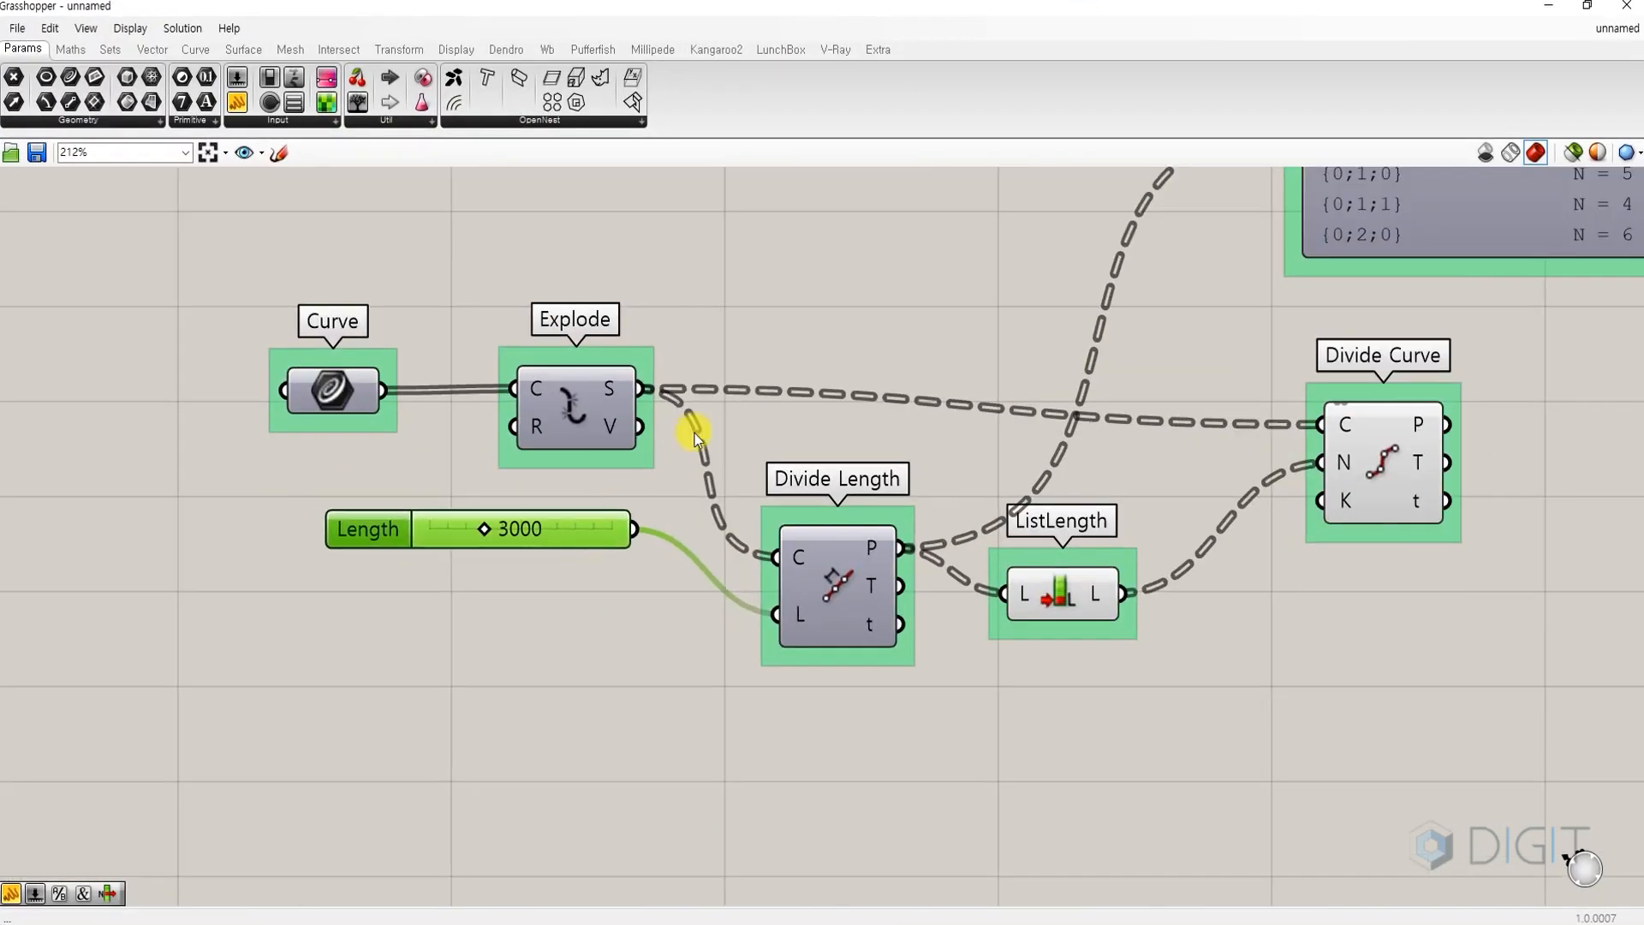
left_click_drag(324, 387, 355, 385)
left_click(575, 408)
left_click_drag(836, 579, 834, 525)
left_click(711, 525)
left_click_drag(595, 523, 592, 587)
left_click(925, 526)
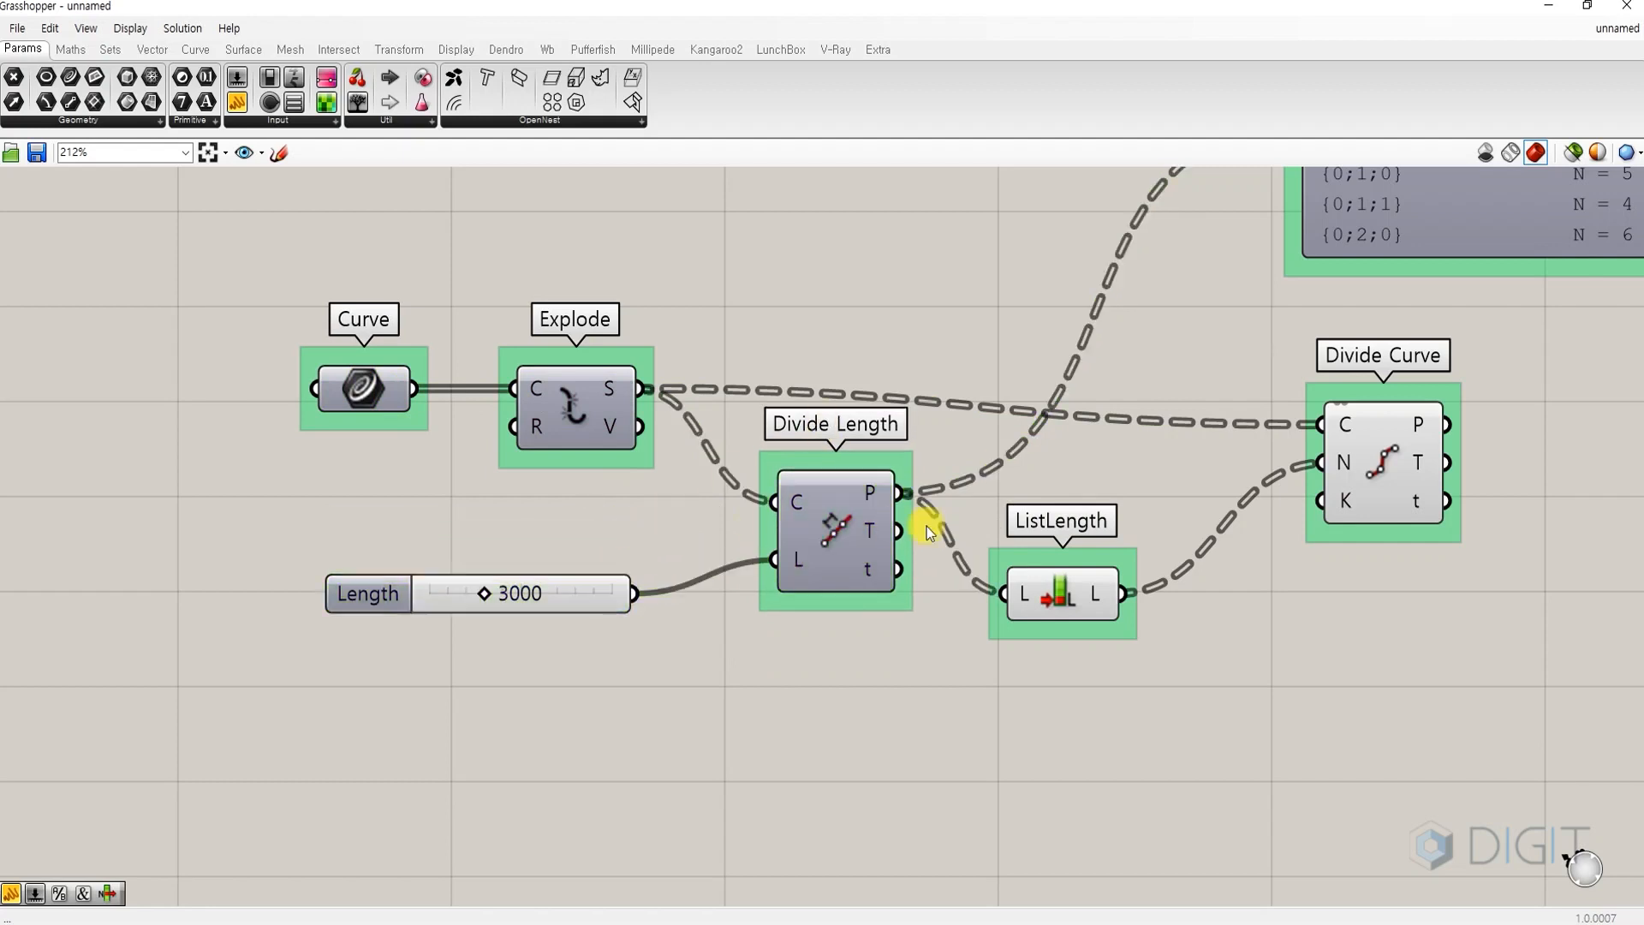
Align ListLength with Divide Length's P output and Divide Curve's C input with Explode's S output so the wires run straight.
right_click_drag(927, 526, 782, 623)
left_click_drag(913, 695, 945, 596)
left_click(1075, 557)
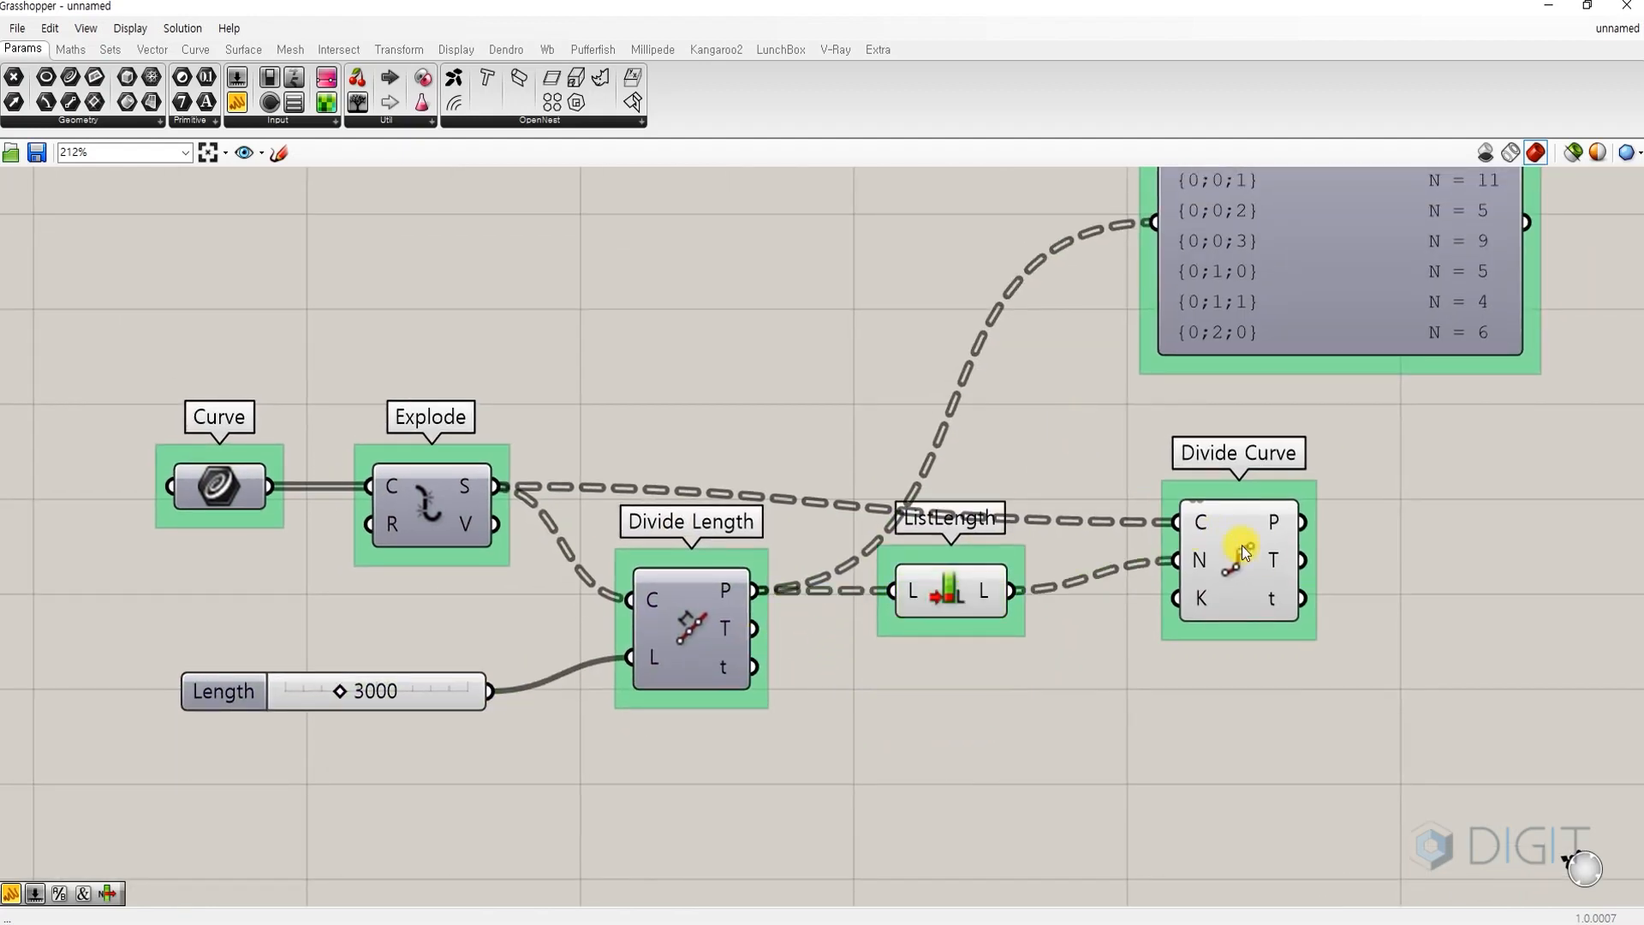
left_click_drag(1264, 551, 1312, 516)
left_click_drag(886, 428, 1113, 411)
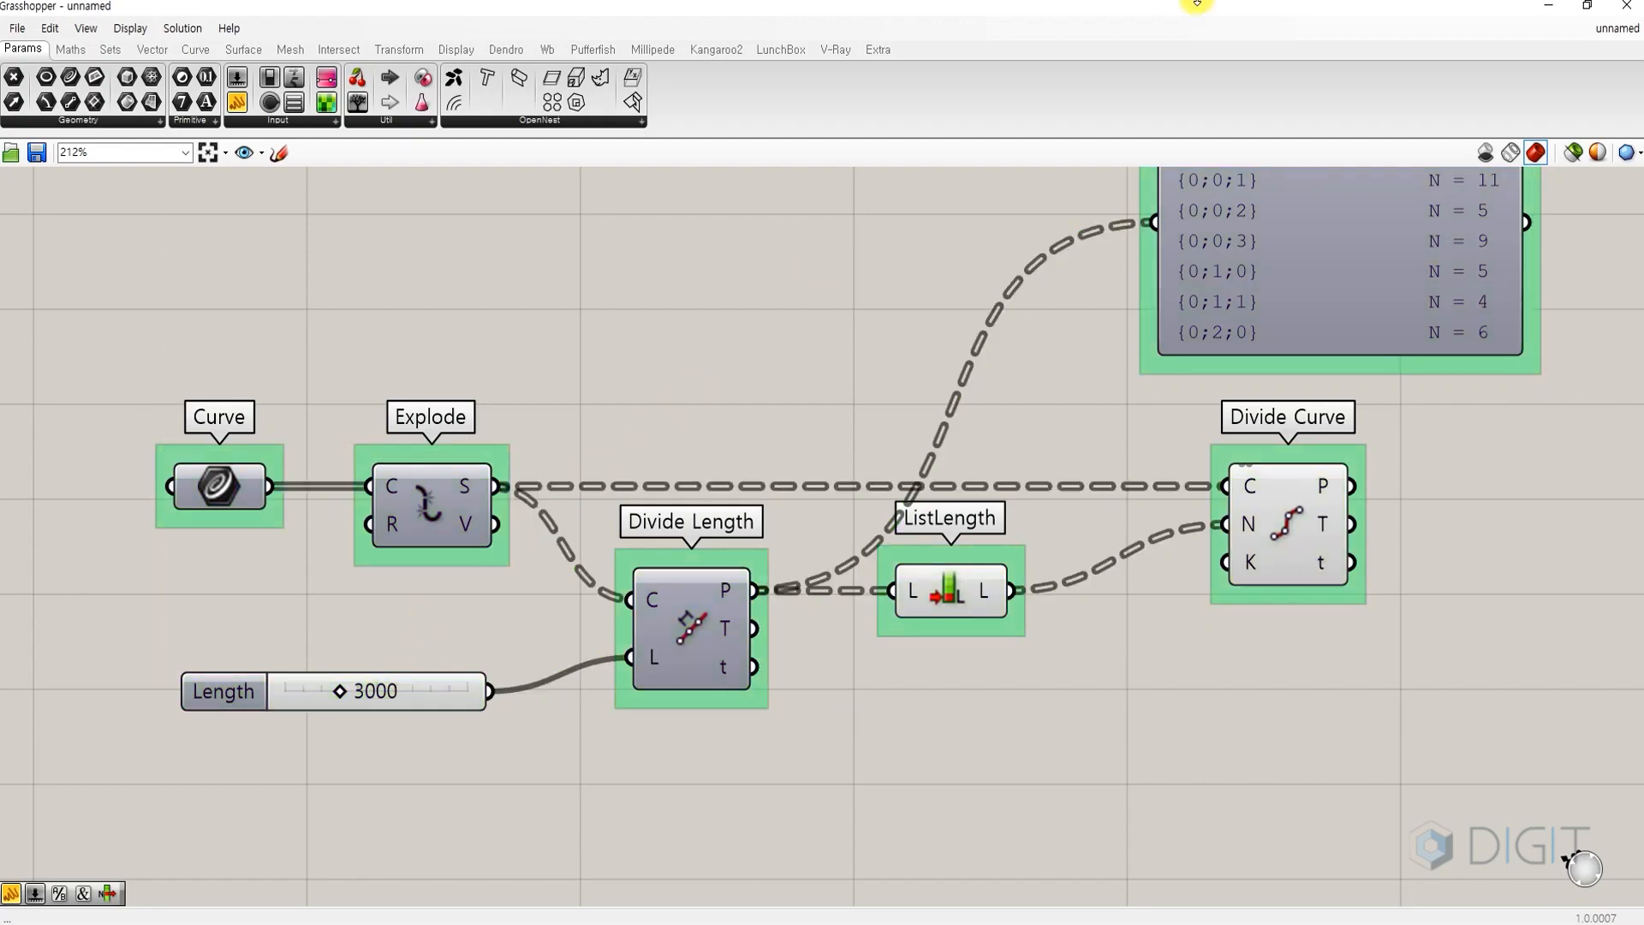
Restore the side-by-side view with Rhino, and connect Explode's S output to the Param Viewer to examine the tree entering Divide Curve.
left_click_drag(1197, 13, 1643, 116)
right_click_drag(1360, 338, 1208, 352)
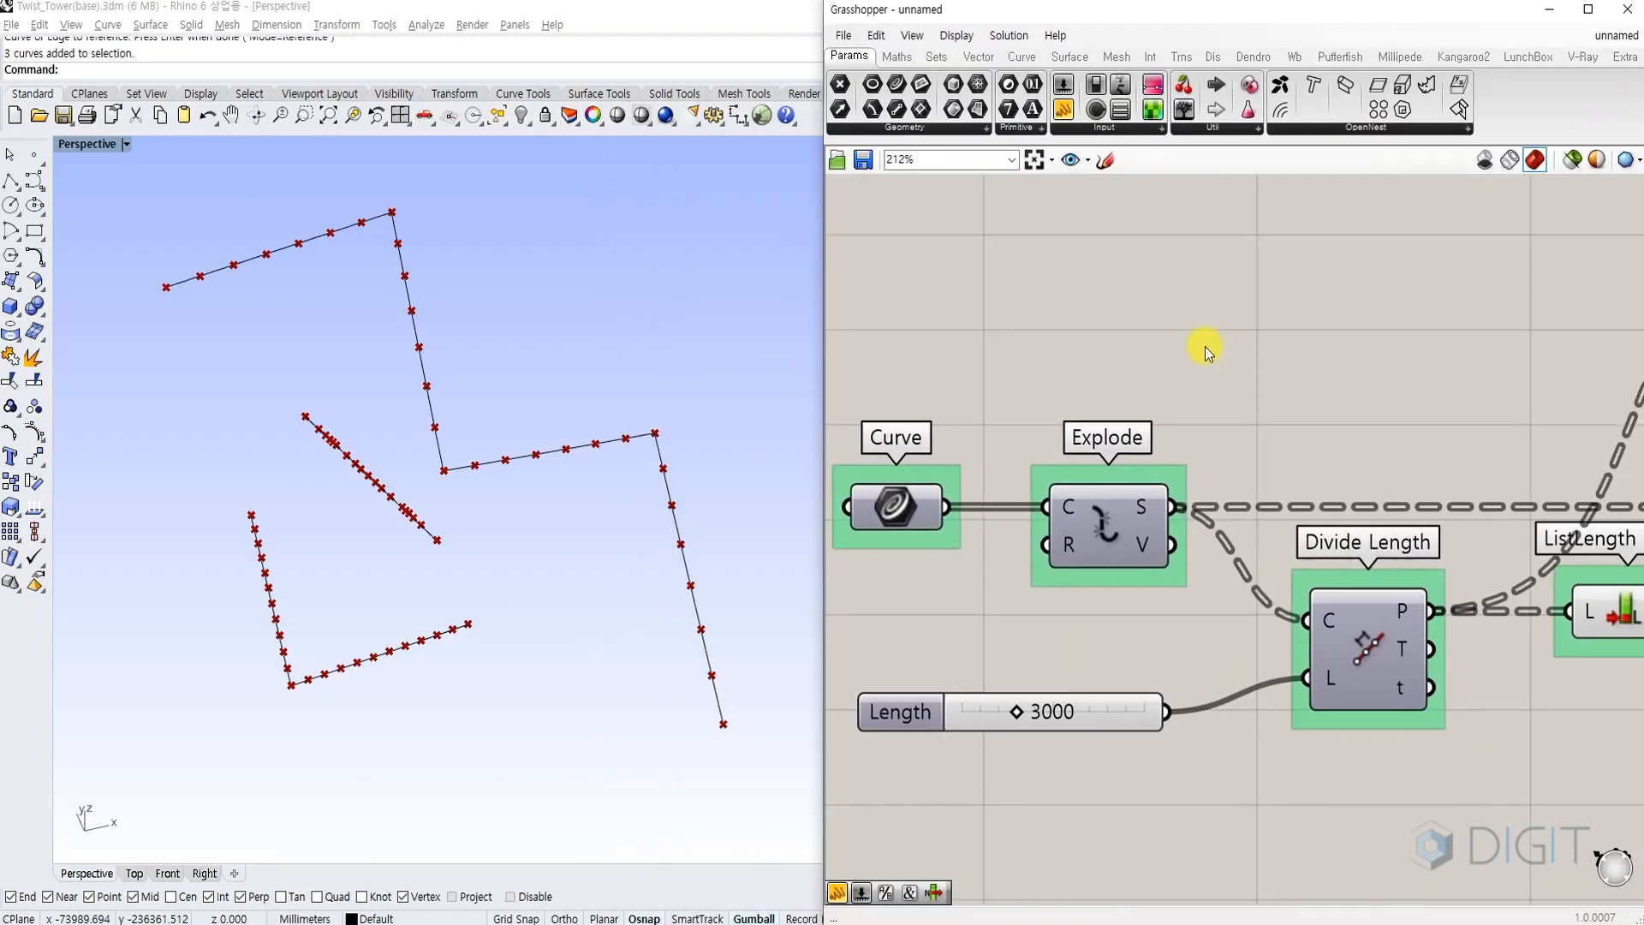
scroll(1315, 523, "down", 2)
right_click_drag(1319, 526, 890, 500)
left_click(1348, 526)
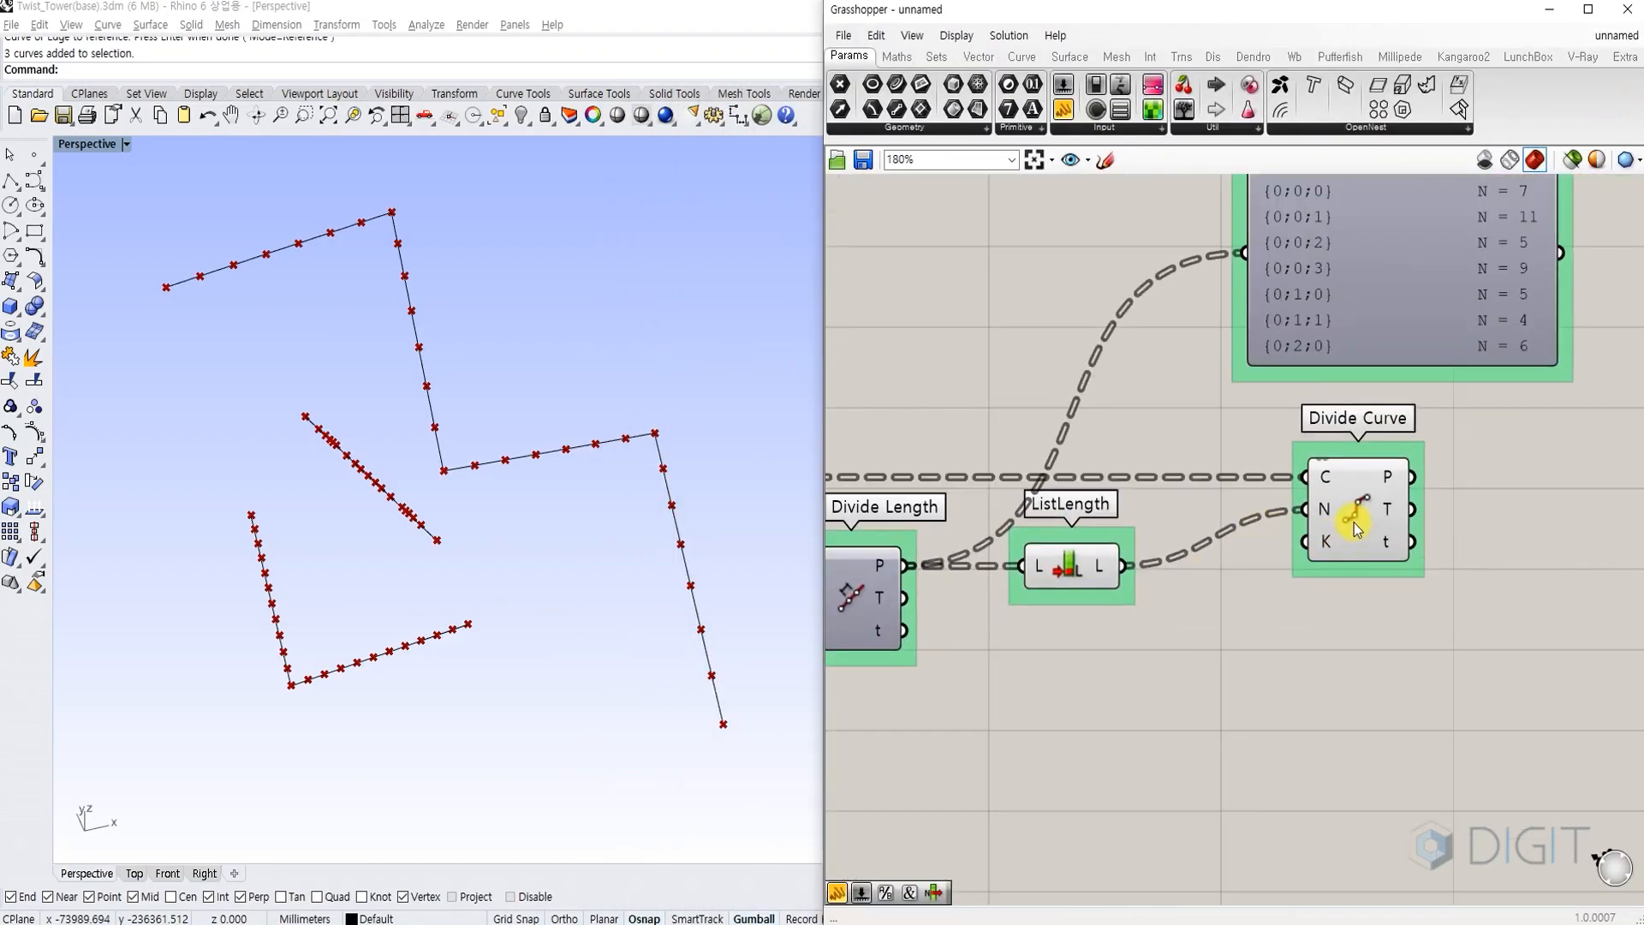
right_click_drag(1354, 522, 1418, 597)
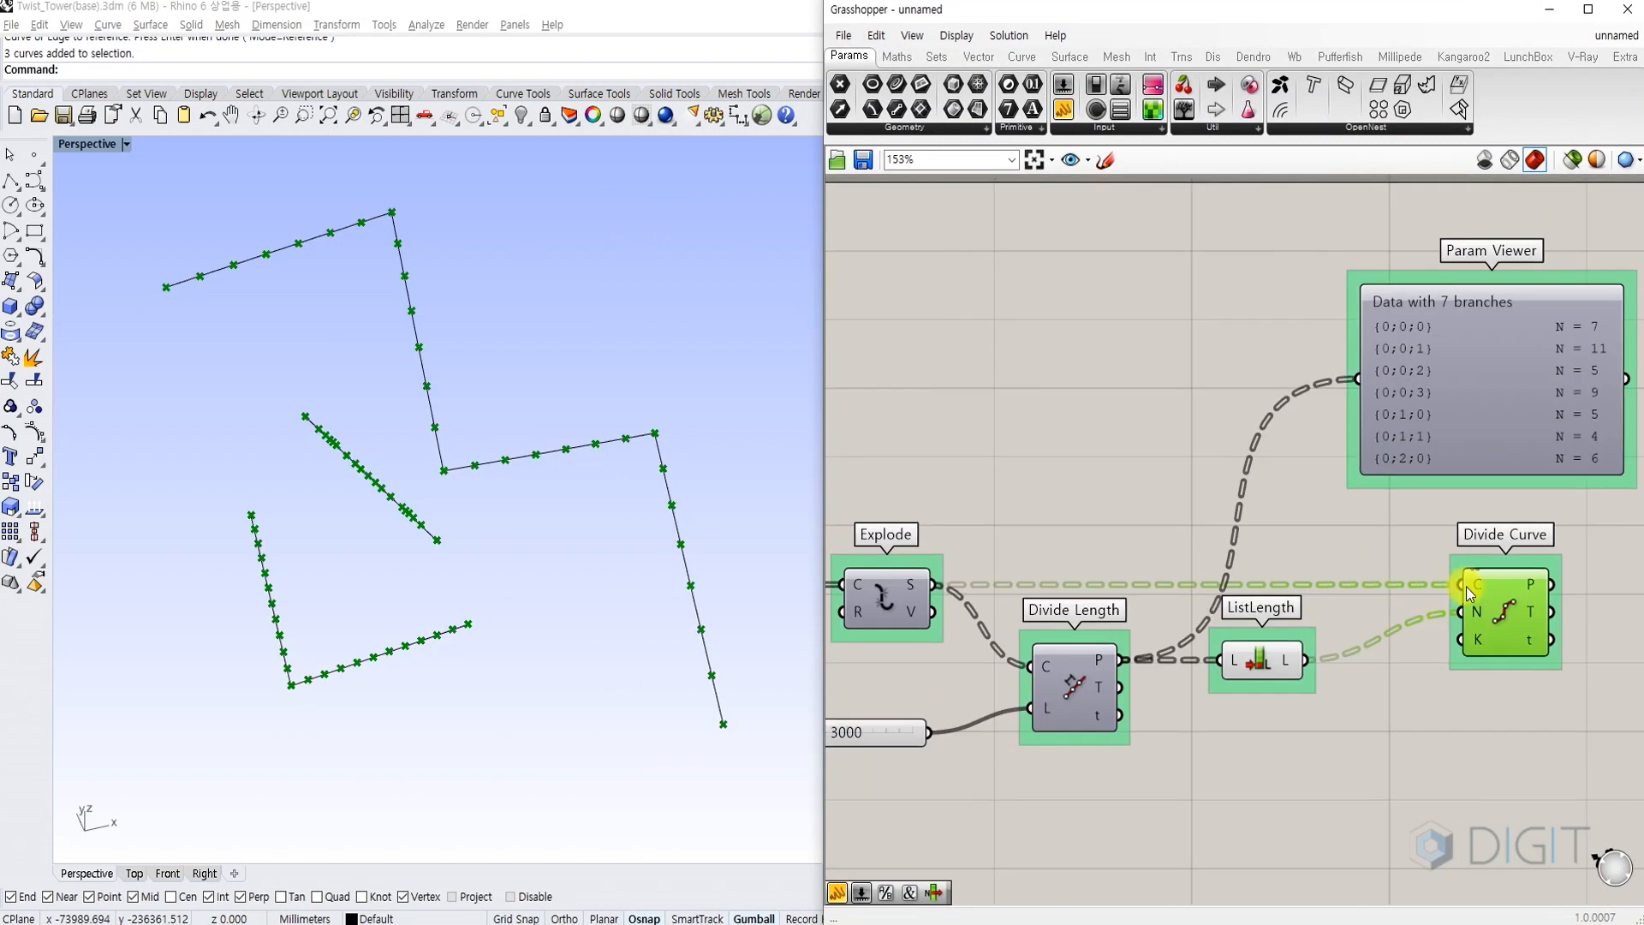
left_click_drag(937, 585, 1358, 379)
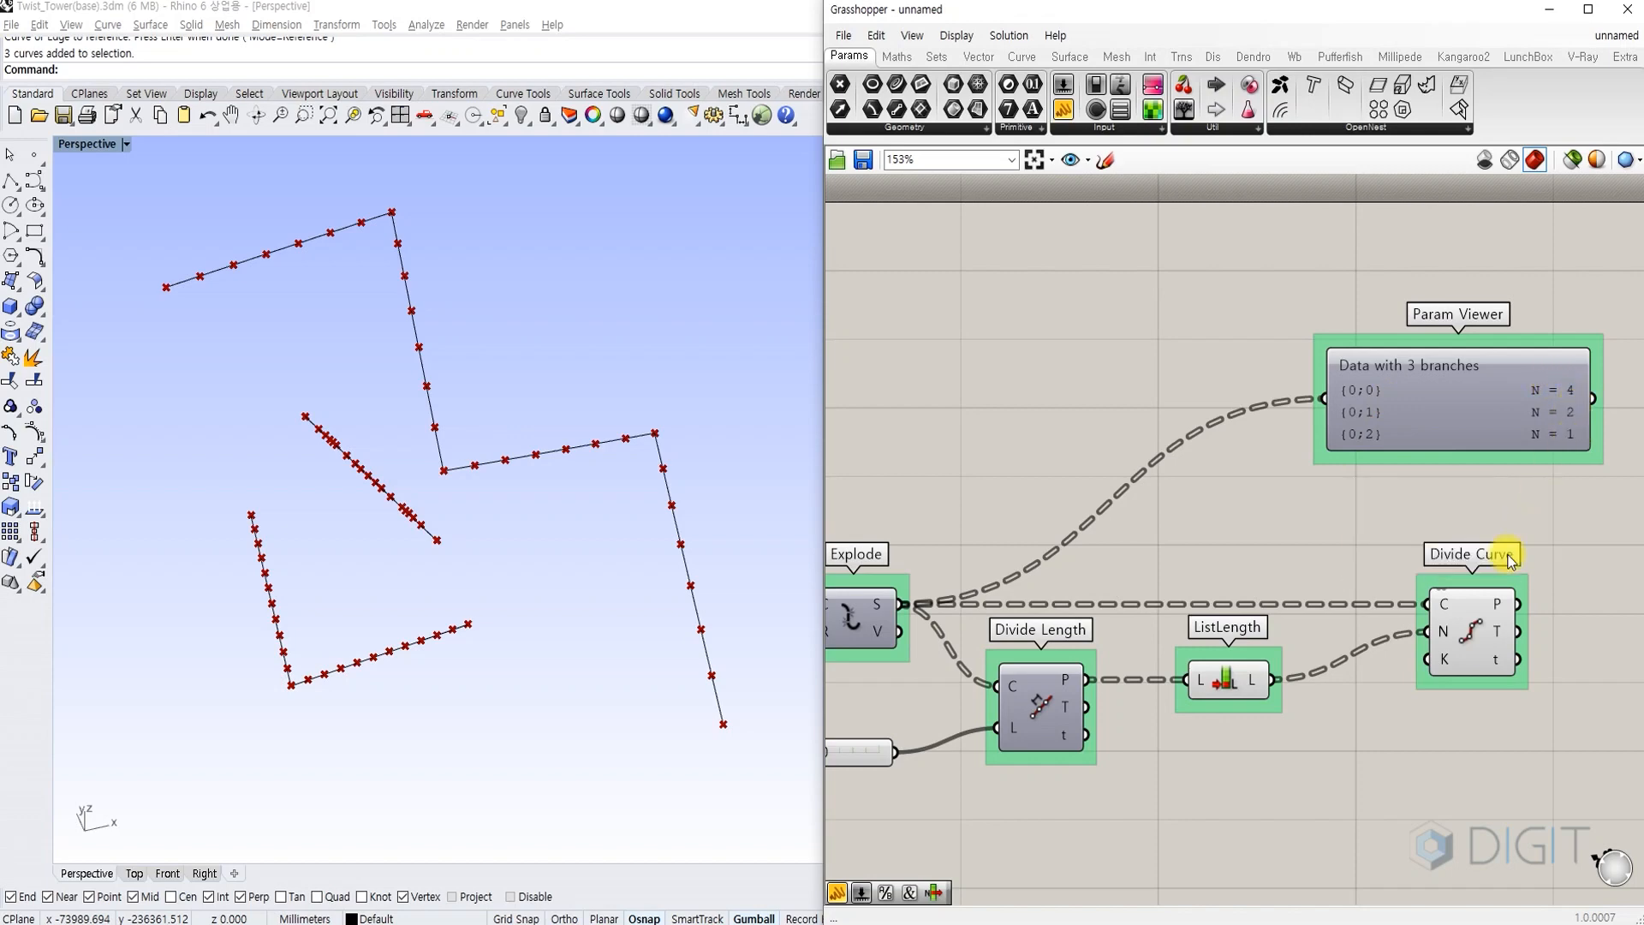
Connect ListLength's output to the Param Viewer, strike out the last path index and box the matching {0;0}, {0;1} and {0;2} branches.
left_click_drag(1276, 679, 1309, 402)
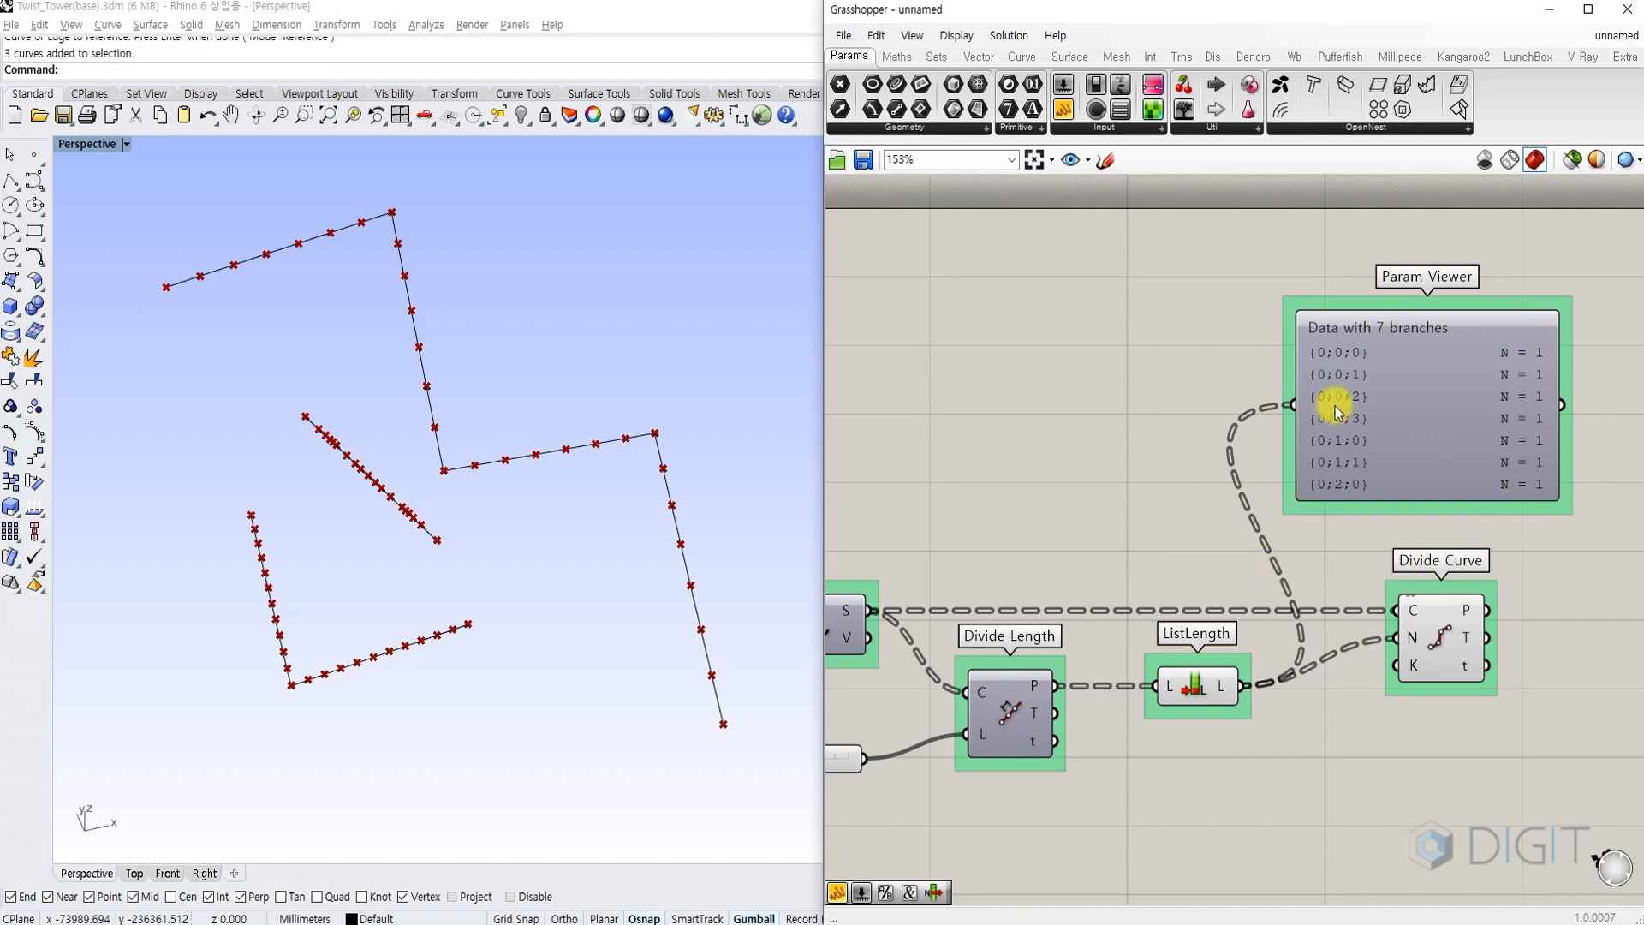
scroll(1336, 403, "up", 4)
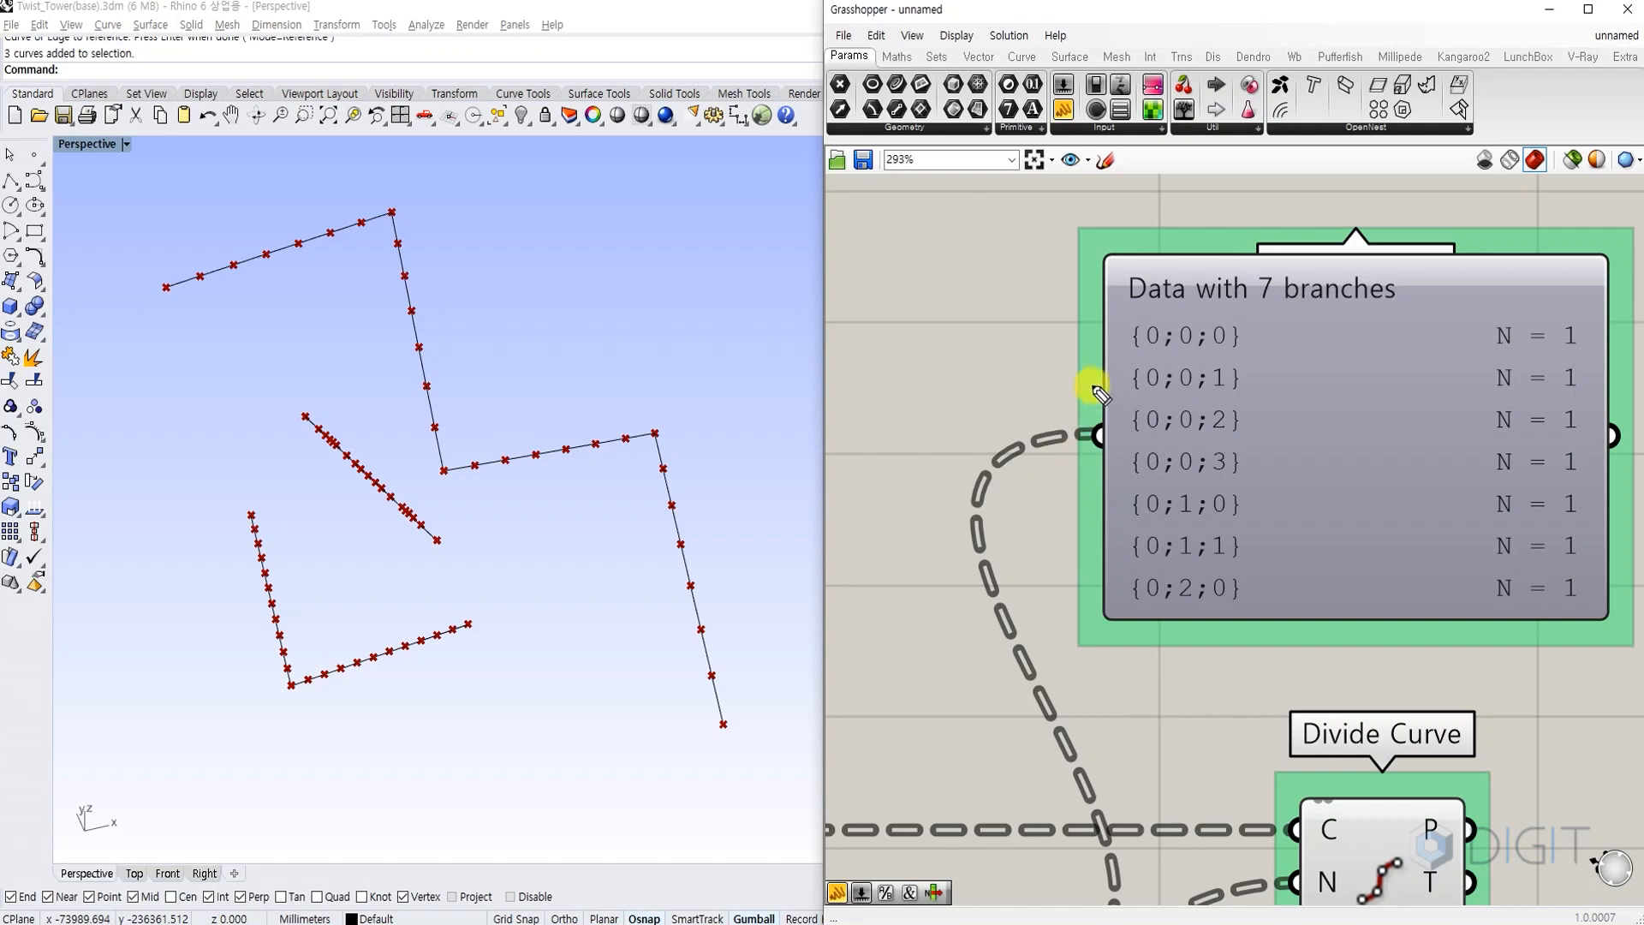
mouse_move(1223, 321)
left_mouse_down()
mouse_move(1218, 583)
mouse_move(1220, 327)
left_mouse_up()
mouse_move(1128, 313)
left_mouse_down()
mouse_move(1145, 470)
mouse_move(1196, 429)
mouse_move(1182, 323)
mouse_move(1129, 312)
left_mouse_up()
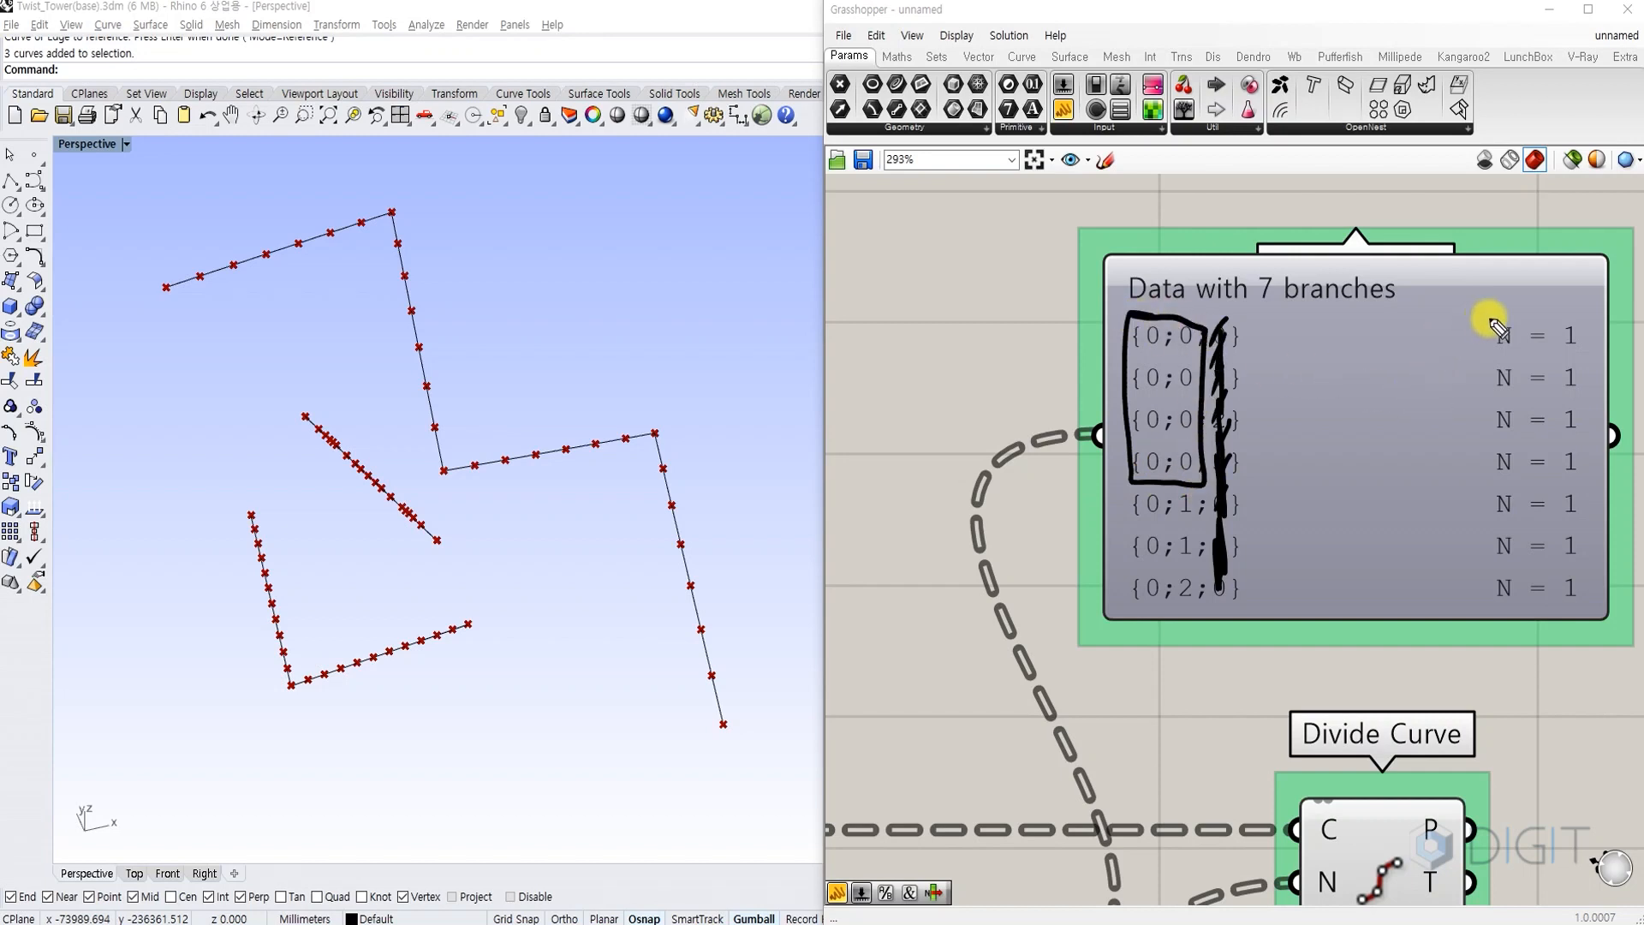
mouse_move(1480, 315)
left_mouse_down()
mouse_move(1468, 466)
mouse_move(1481, 317)
left_mouse_up()
mouse_move(1123, 514)
left_mouse_down()
mouse_move(1130, 488)
mouse_move(1193, 525)
mouse_move(1205, 490)
left_mouse_up()
left_click_drag(1112, 485, 1207, 479)
mouse_move(1497, 471)
left_mouse_down()
mouse_move(1555, 553)
mouse_move(1493, 489)
left_mouse_up()
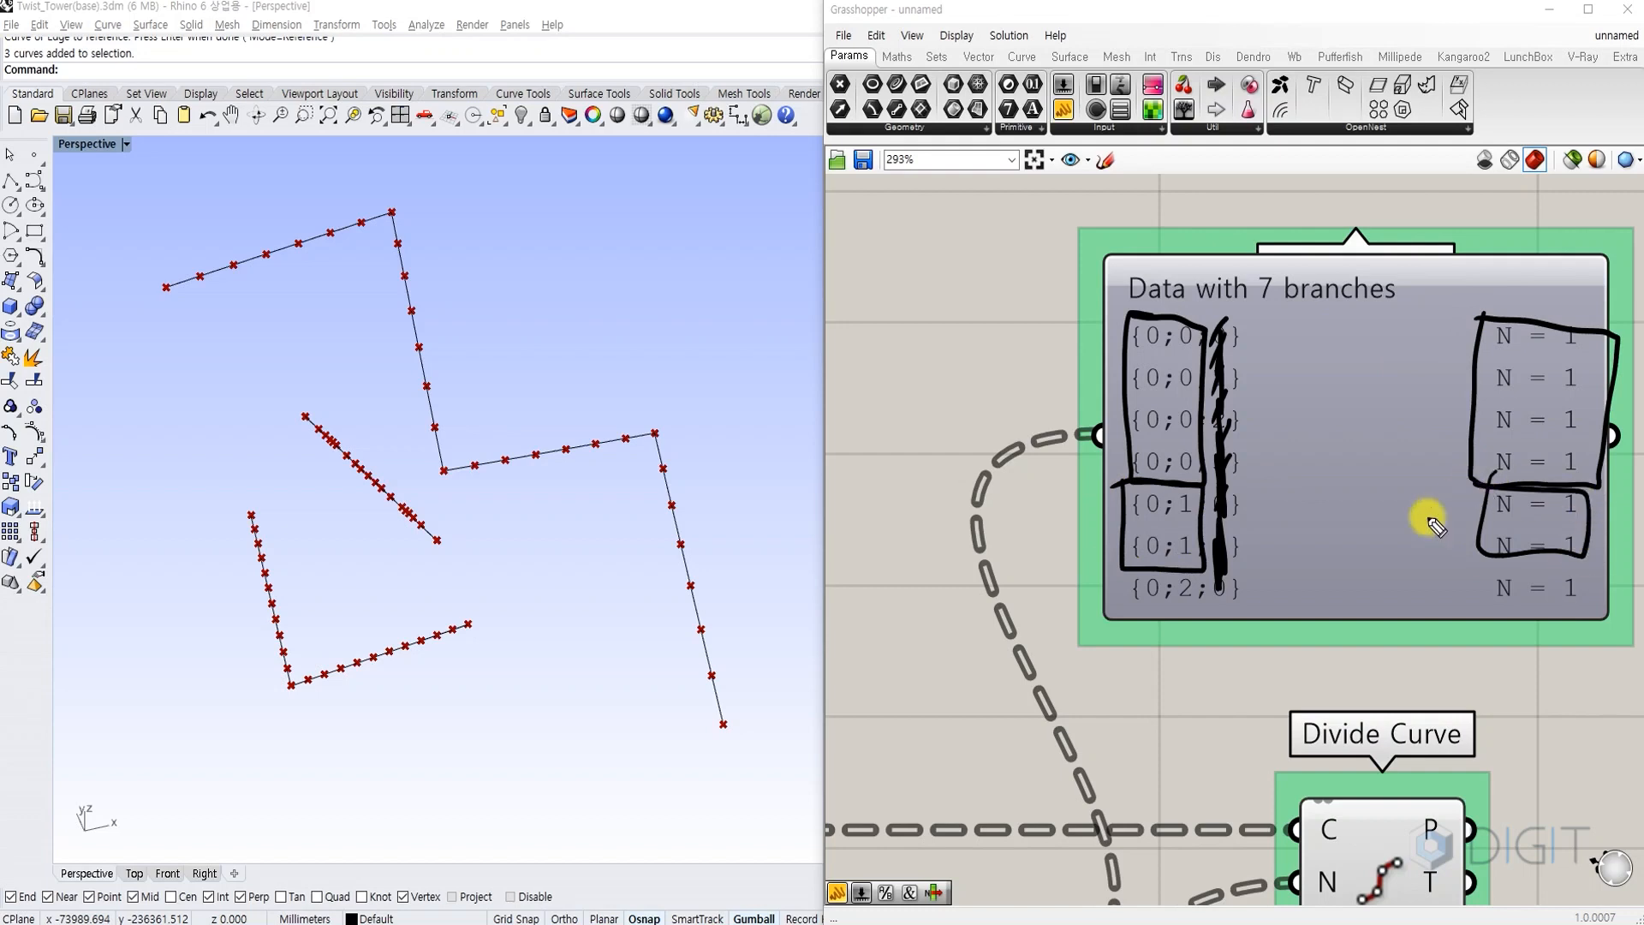
left_click_drag(1105, 615, 1102, 577)
left_click_drag(1509, 565, 1461, 558)
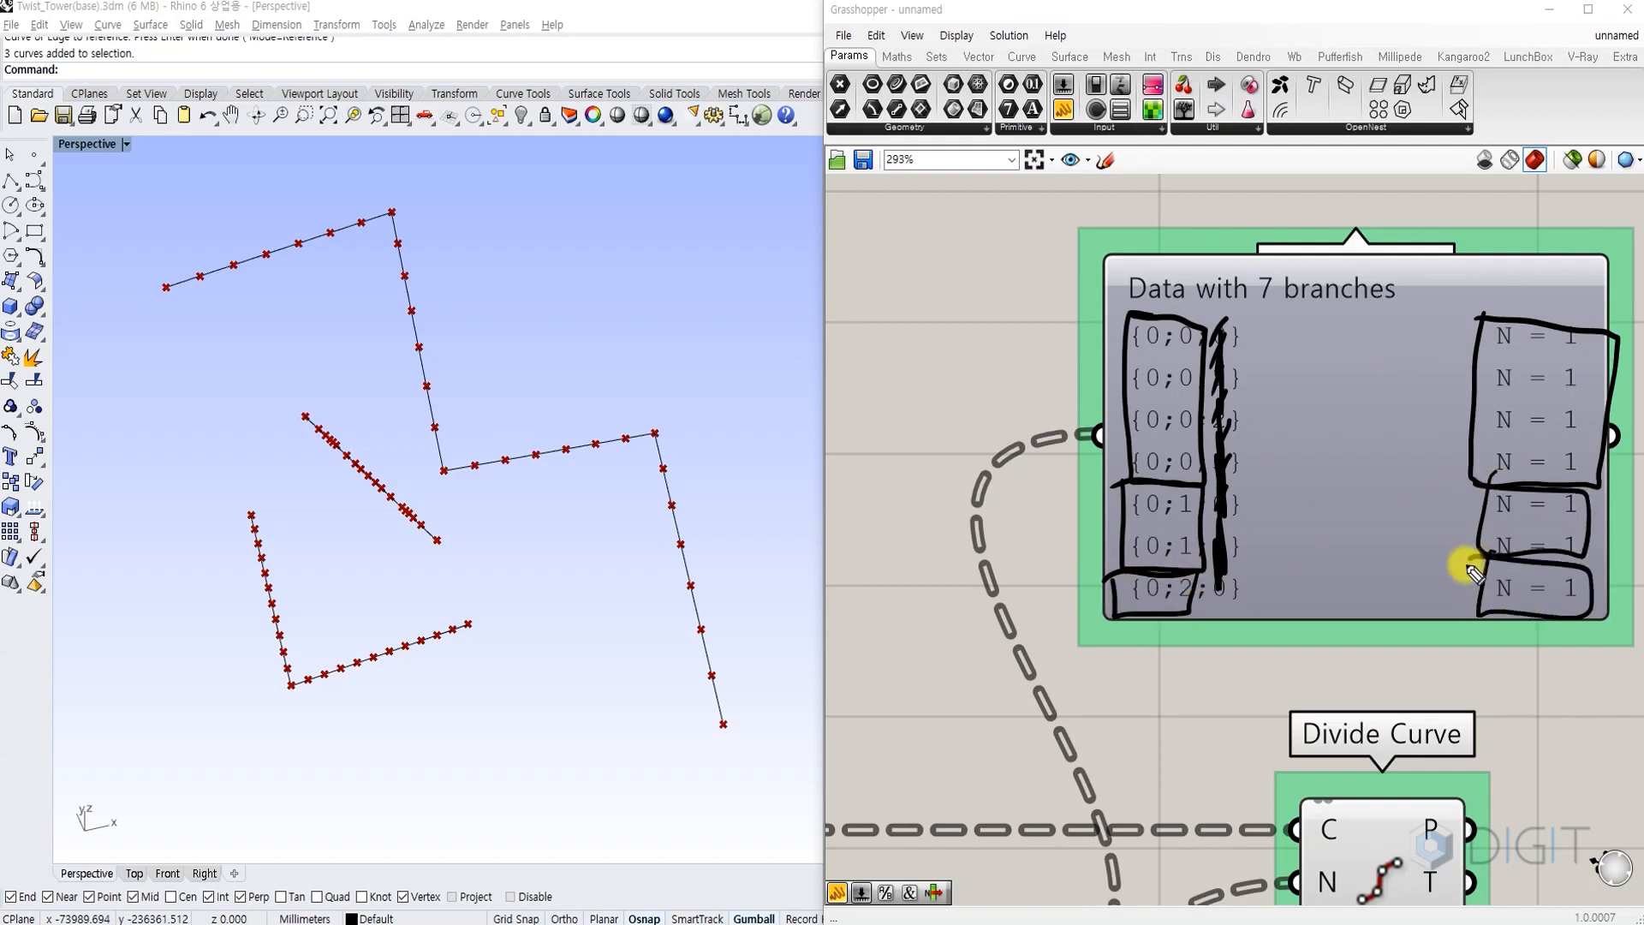
Write the target tree beside the viewer as {0;0} N=4, {0;1} N=2 and 2 with 1, and clear all annotations.
left_click_drag(867, 275, 847, 341)
mouse_move(874, 300)
left_mouse_down()
mouse_move(872, 313)
mouse_move(956, 293)
mouse_move(1003, 313)
left_mouse_up()
left_click(972, 304)
left_click(973, 319)
left_click_drag(1023, 281, 985, 367)
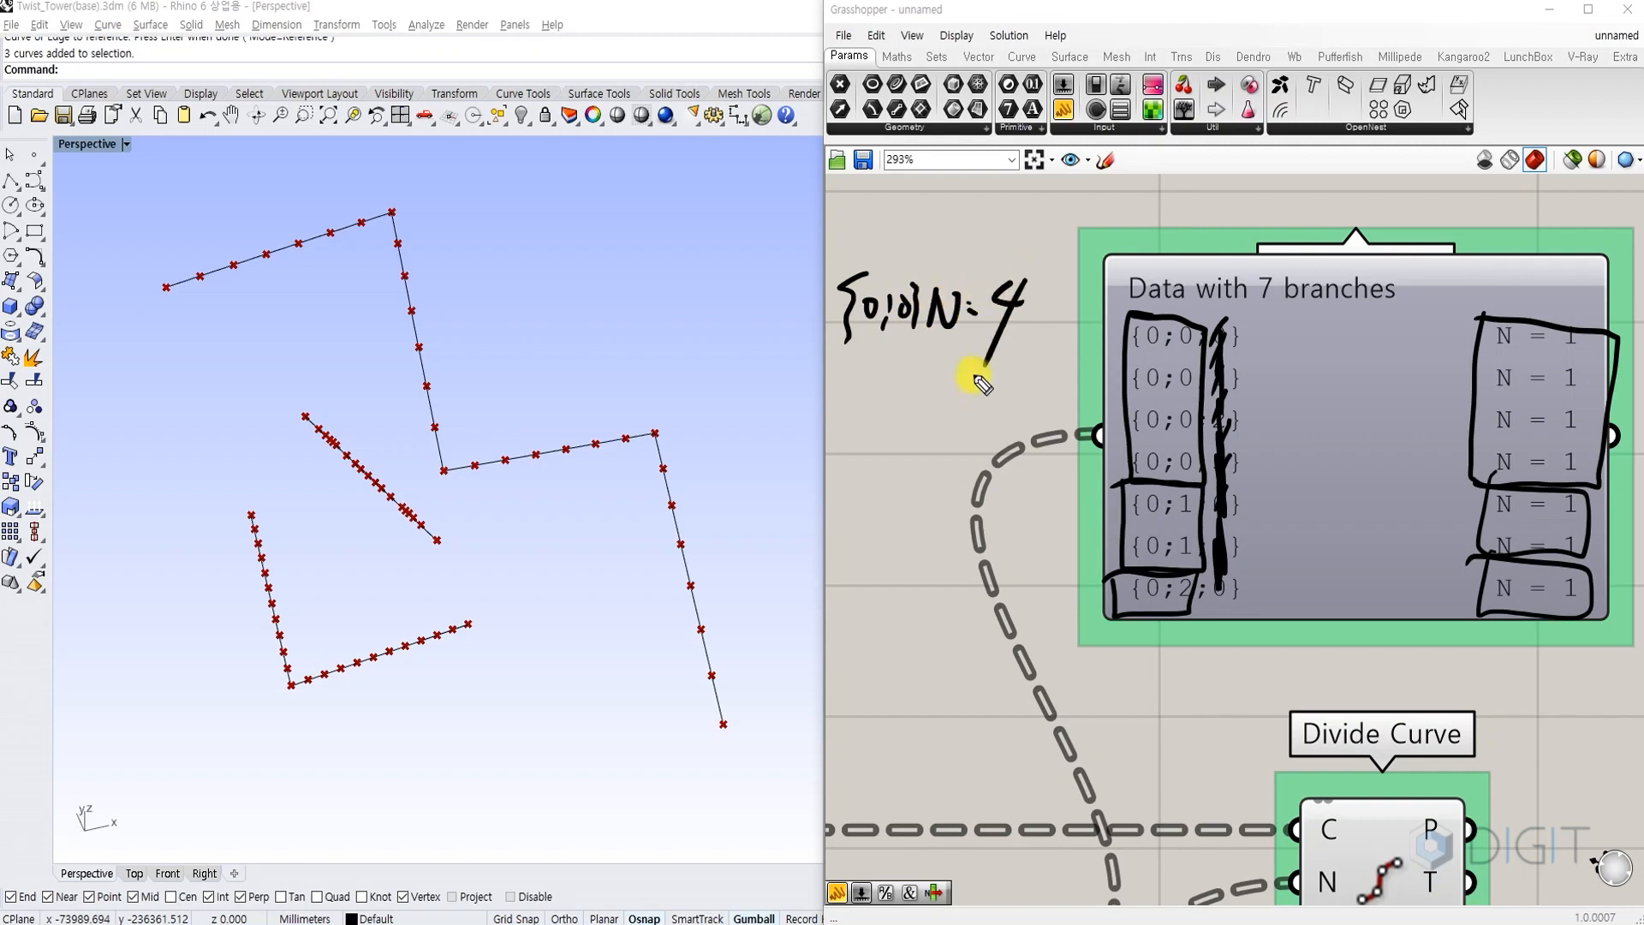
left_click_drag(856, 368, 849, 420)
left_click_drag(878, 381, 875, 383)
mouse_move(891, 385)
left_mouse_down()
mouse_move(893, 403)
mouse_move(919, 404)
left_mouse_up()
mouse_move(931, 407)
left_mouse_down()
mouse_move(964, 377)
mouse_move(1036, 430)
mouse_move(983, 514)
left_mouse_up()
left_click(976, 387)
left_click(978, 400)
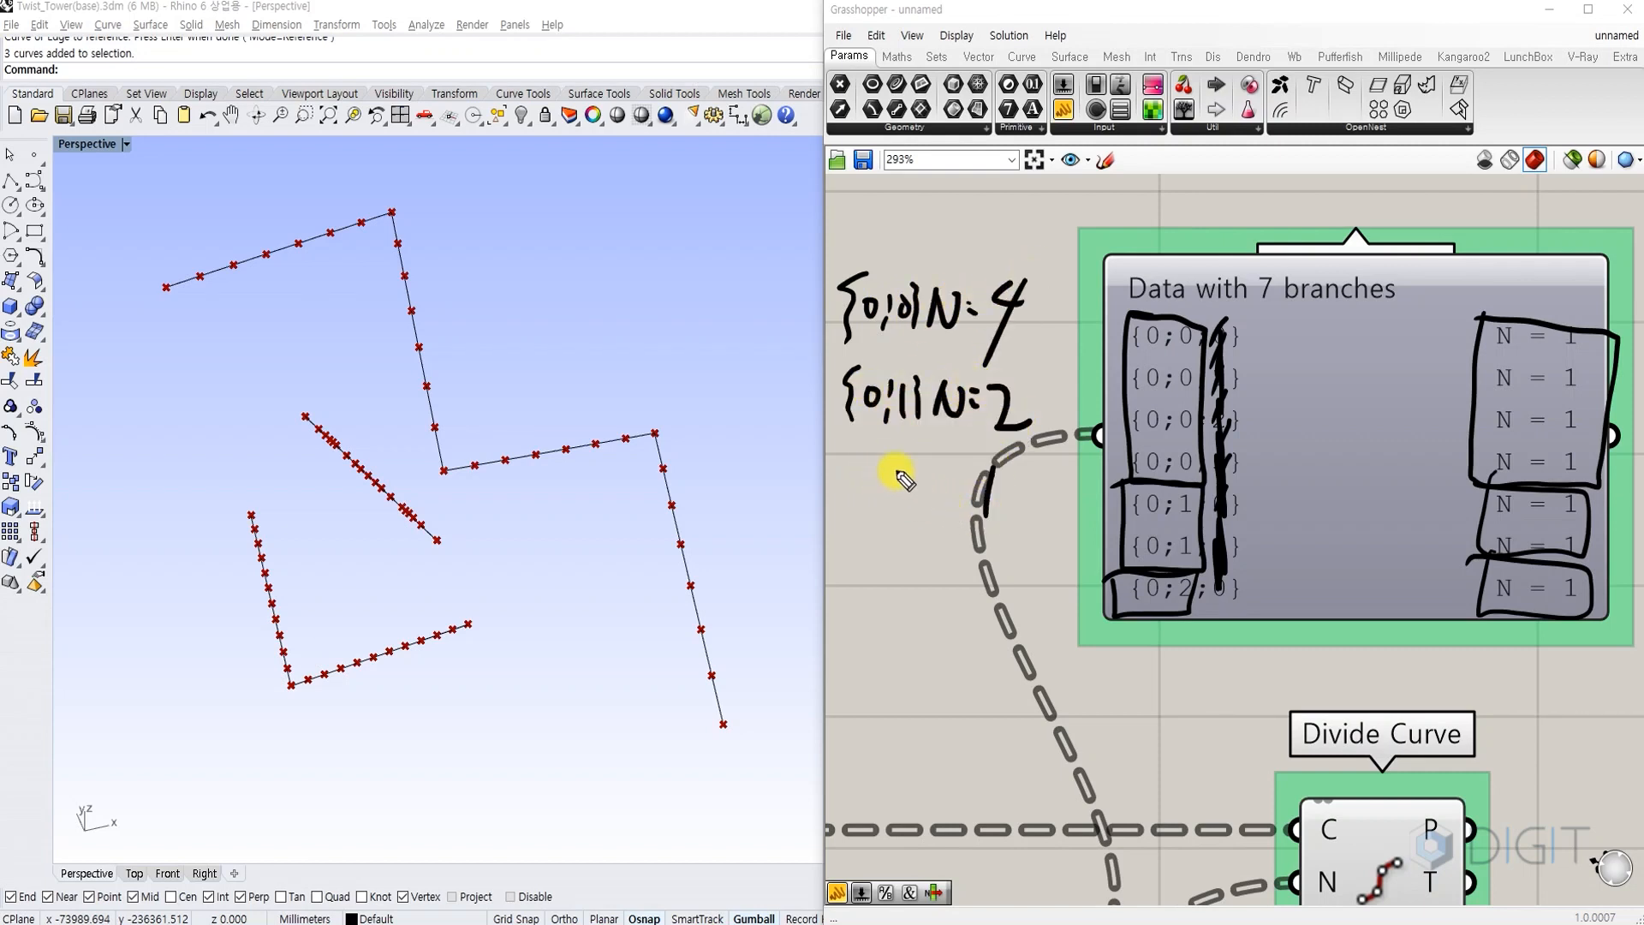
left_click_drag(890, 475, 919, 492)
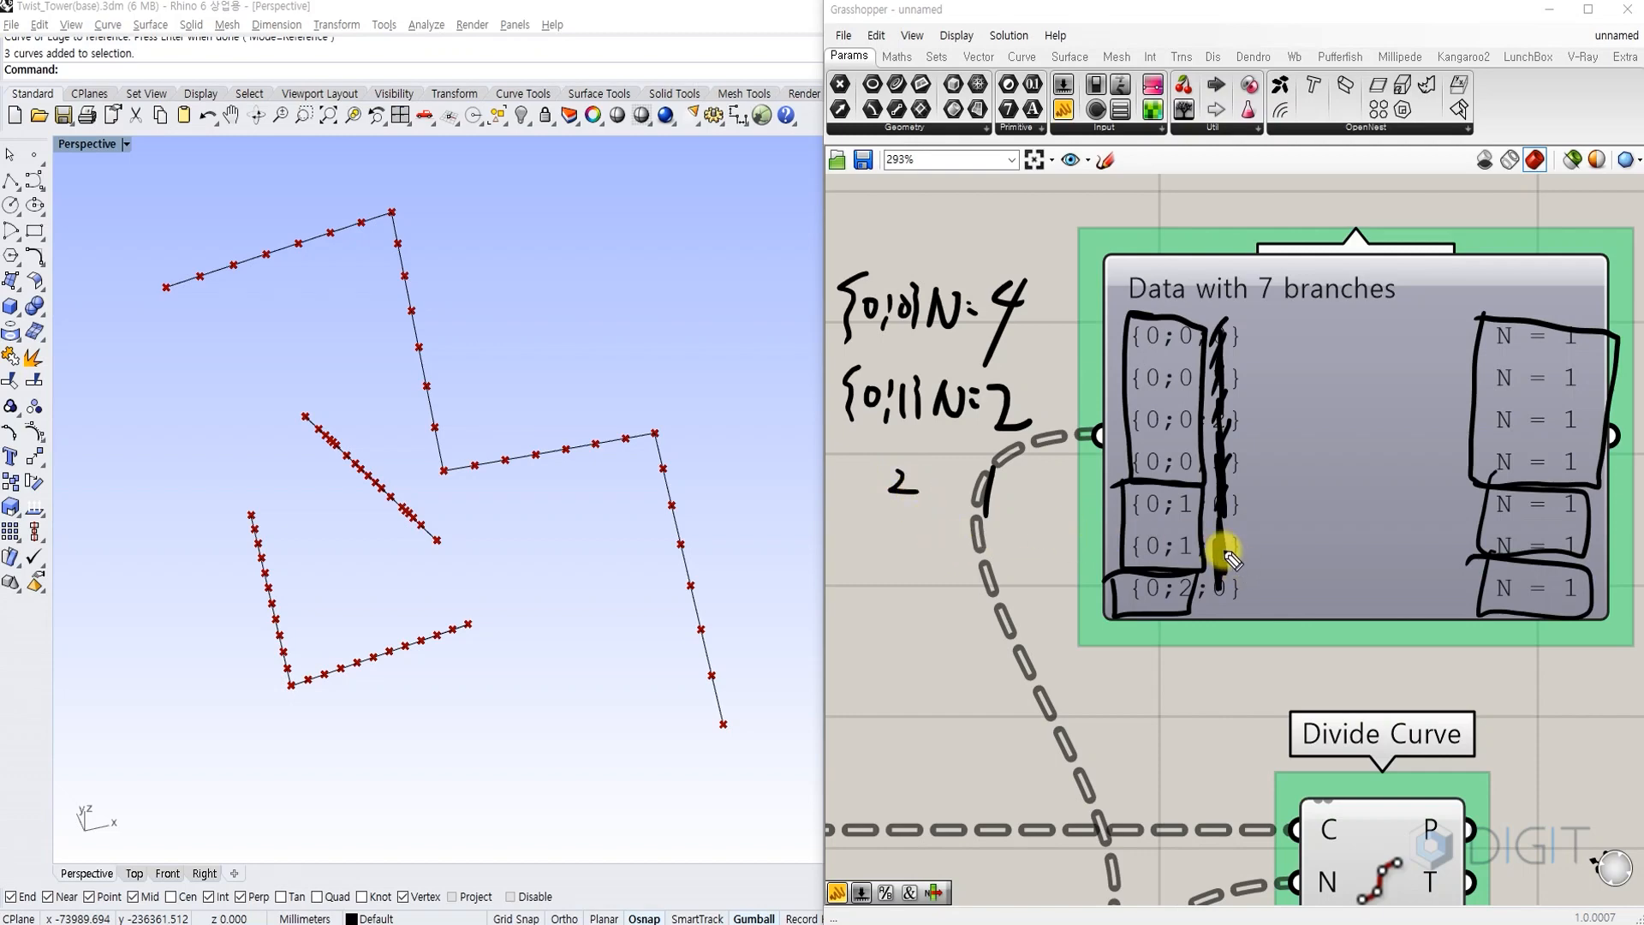
key("Escape")
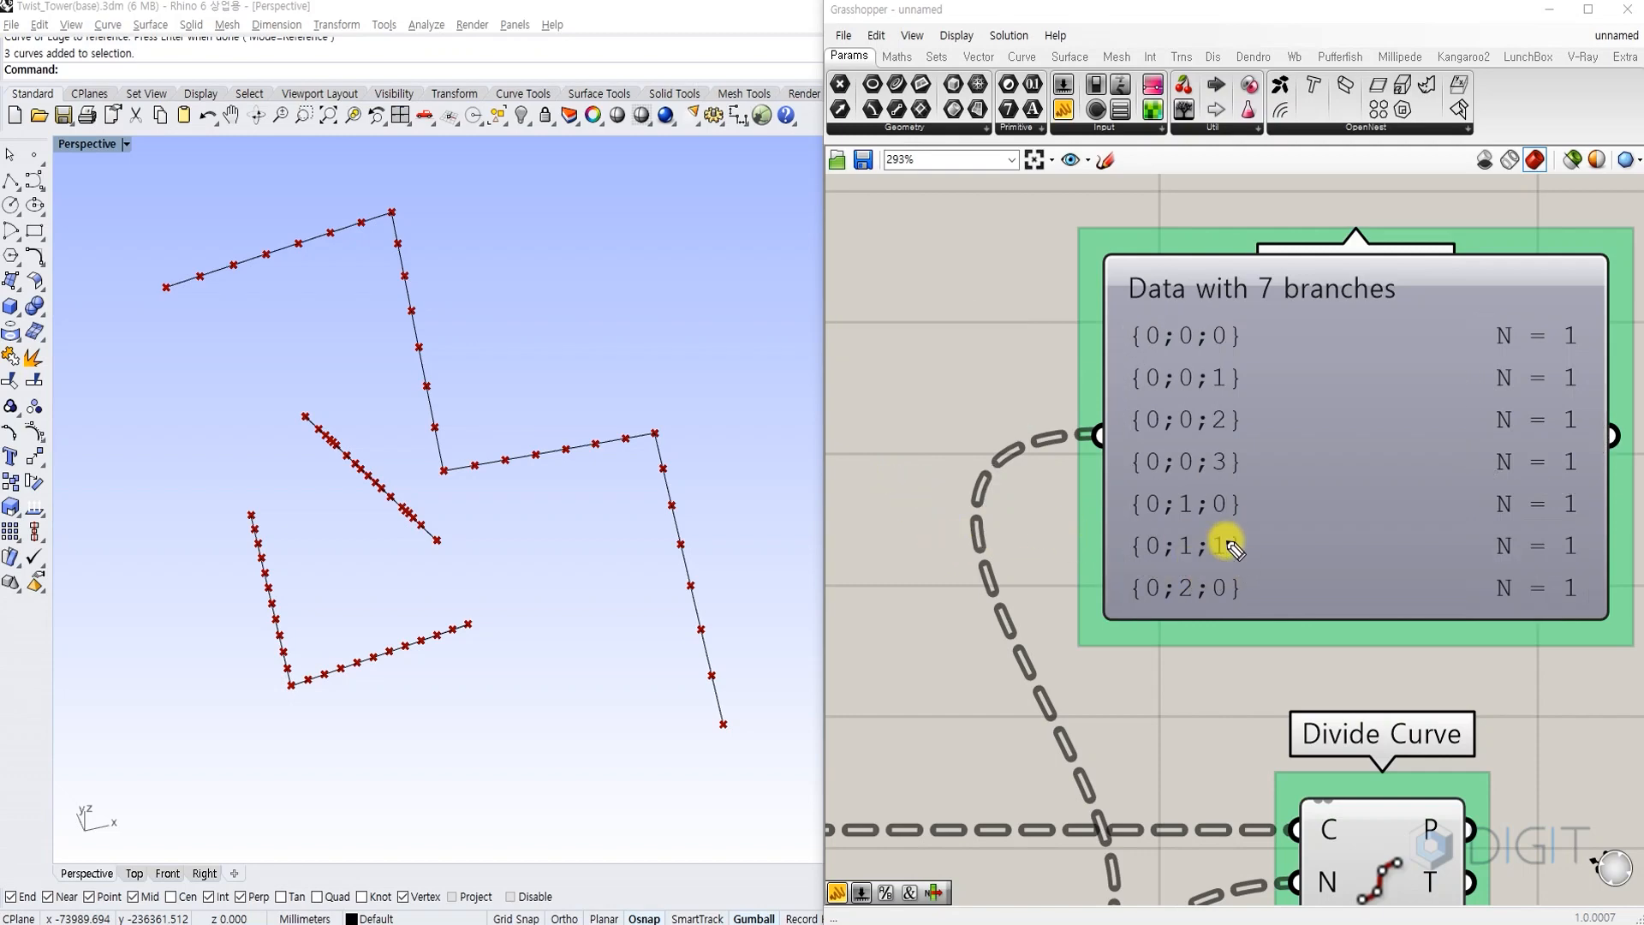
Reconnect the Param Viewer to Explode's S output and examine its branch structure.
scroll(1225, 543, "down", 4)
right_click_drag(1057, 531, 1286, 441)
left_click_drag(1036, 580, 1389, 409)
scroll(1456, 428, "up", 2)
left_click(1458, 427)
right_click_drag(1458, 427, 1336, 330)
left_click(1302, 473)
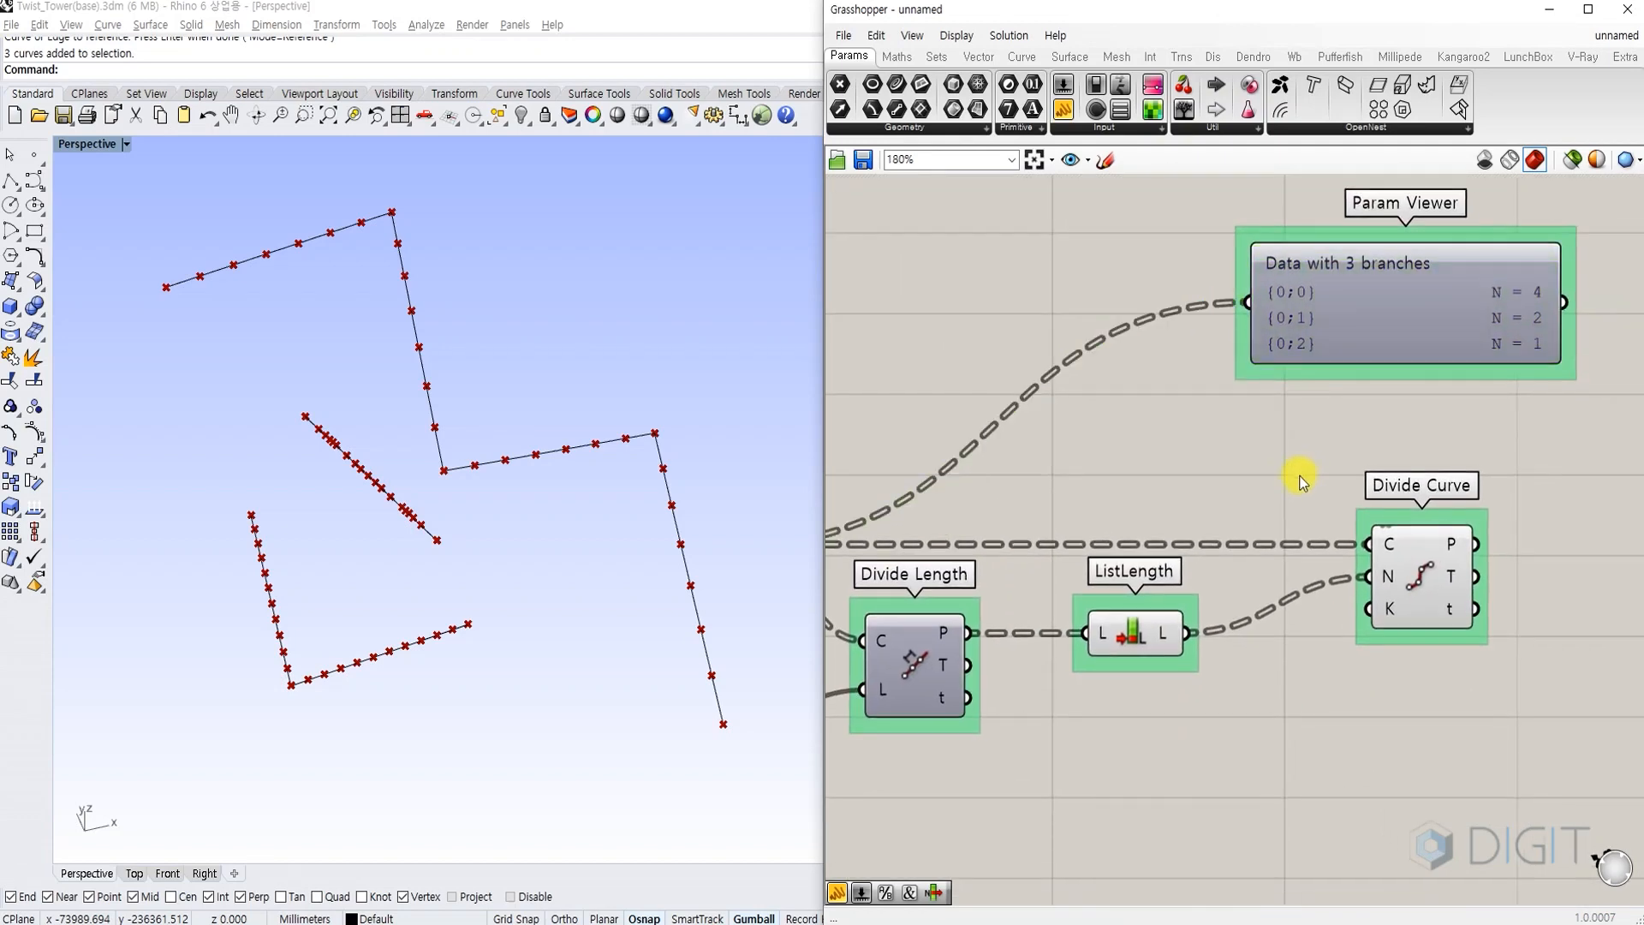
Add a Shift Paths component below Divide Curve in a group labelled Shift Paths.
double_click(1269, 726)
type("shift")
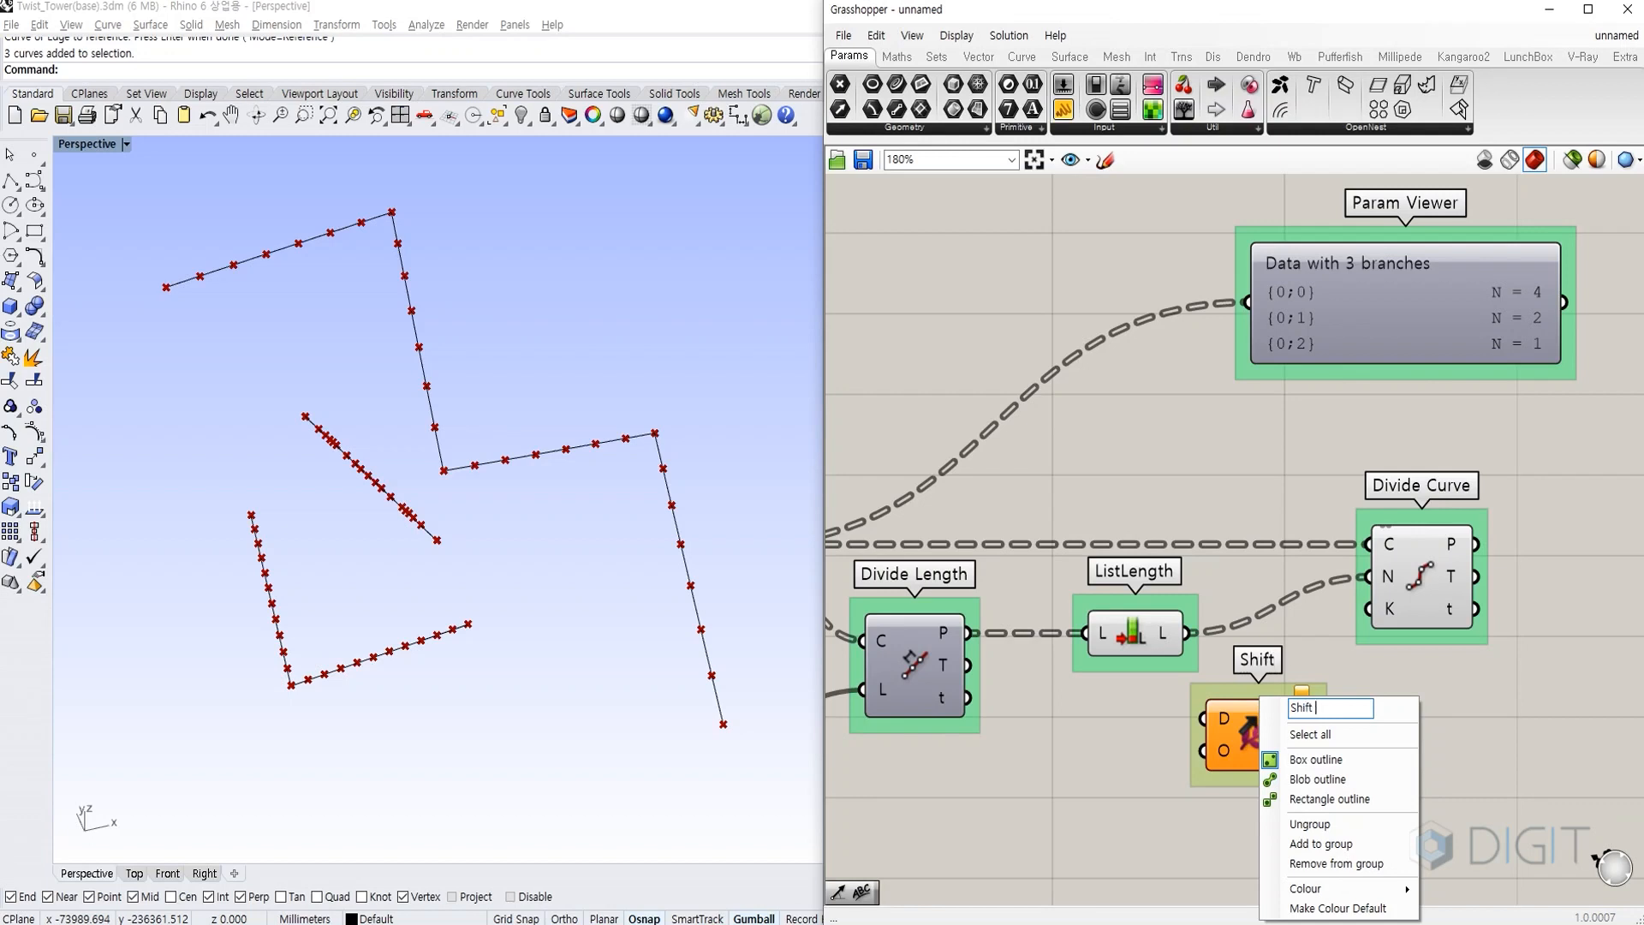
type("Path")
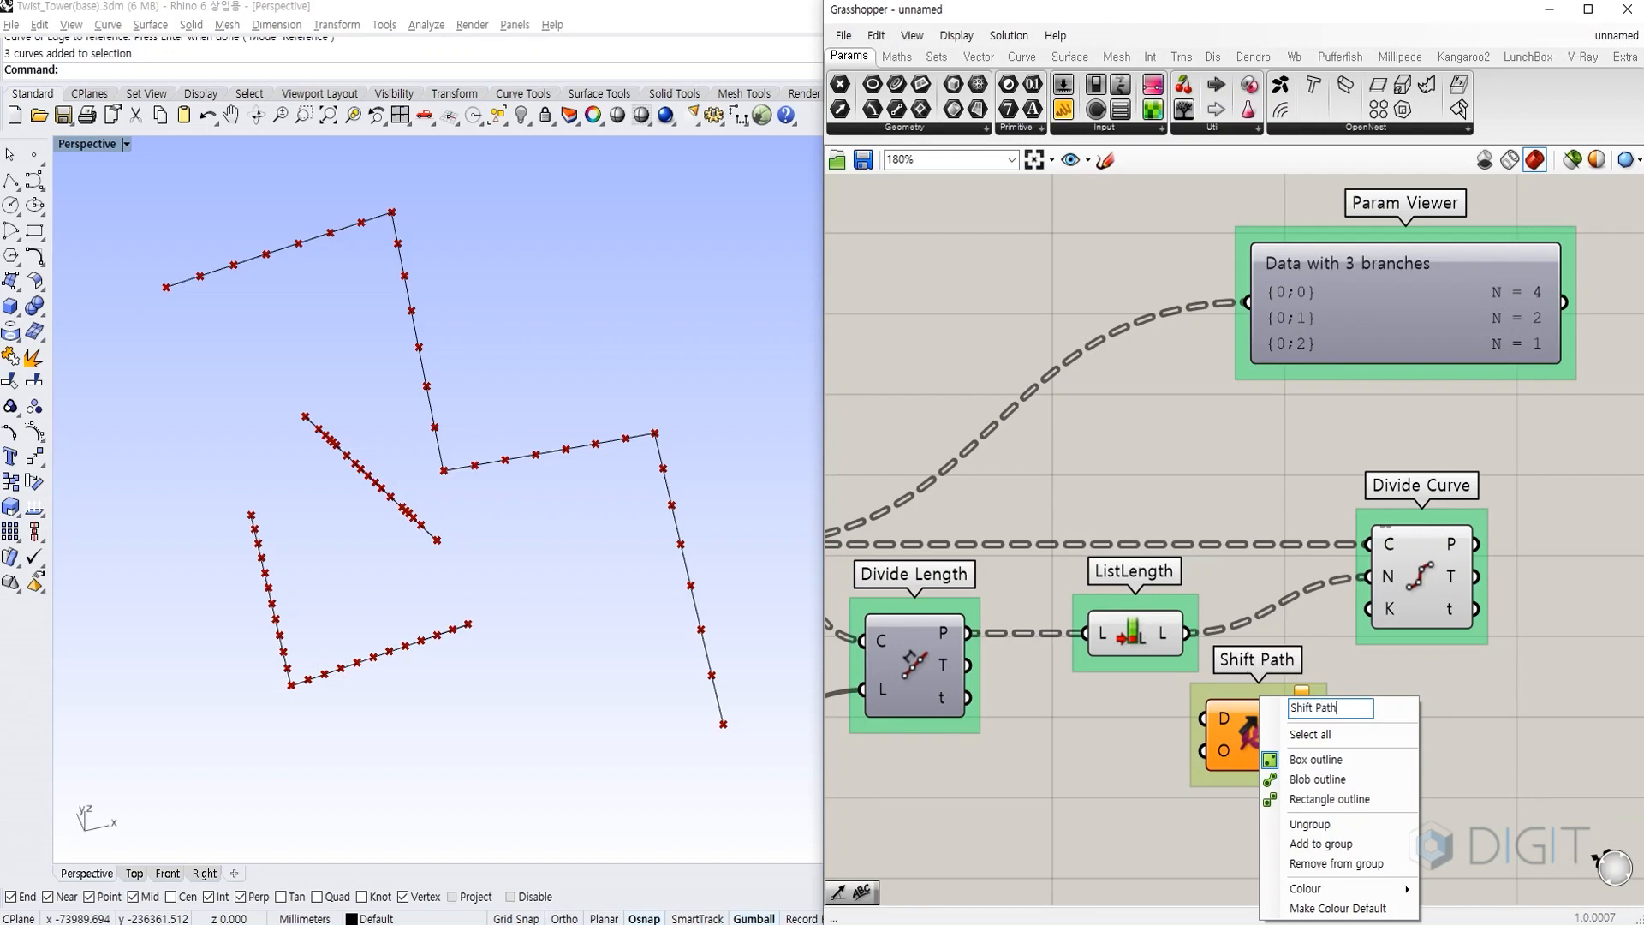
type("s")
key("Return")
Wire Shift Paths between ListLength's output and Divide Curve's N input, and move it in line with ListLength.
left_click_drag(1204, 717, 1204, 635)
left_click_drag(1305, 738, 1549, 576)
left_click_drag(1259, 724, 1301, 638)
Connect Shift Paths' output to the Param Viewer and compare its tree with the curves entering Divide Curve.
left_click_drag(1357, 649, 1248, 303)
right_click_drag(1285, 418, 1222, 467)
left_click(1248, 470)
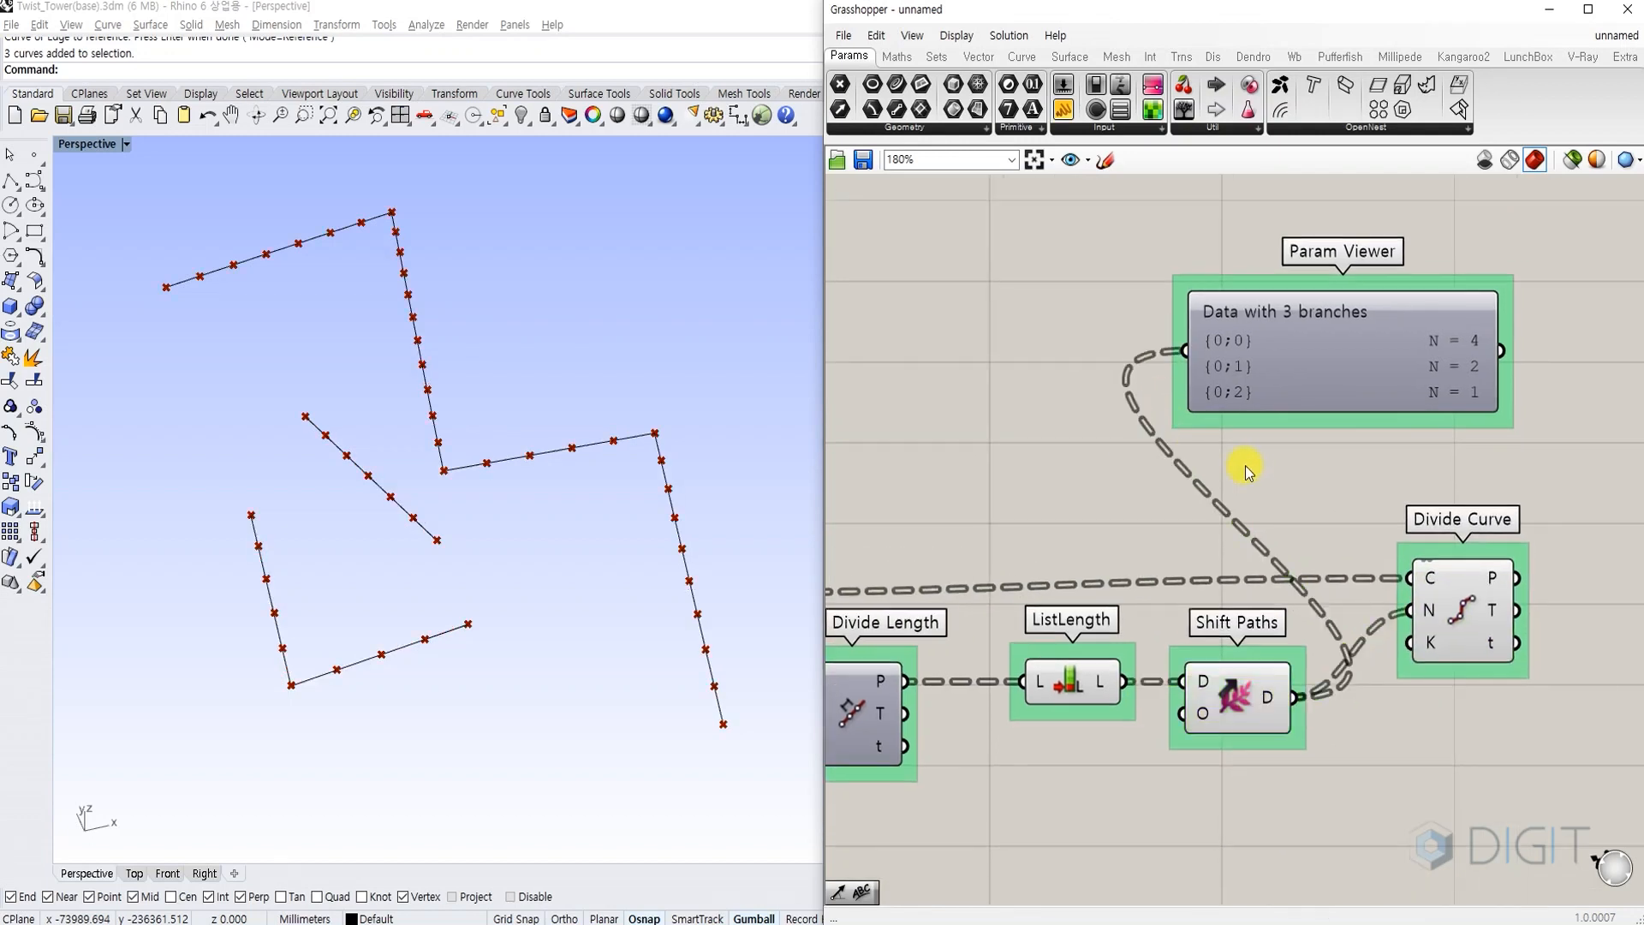
left_click(1314, 377)
left_click(1308, 465)
left_click(1436, 585)
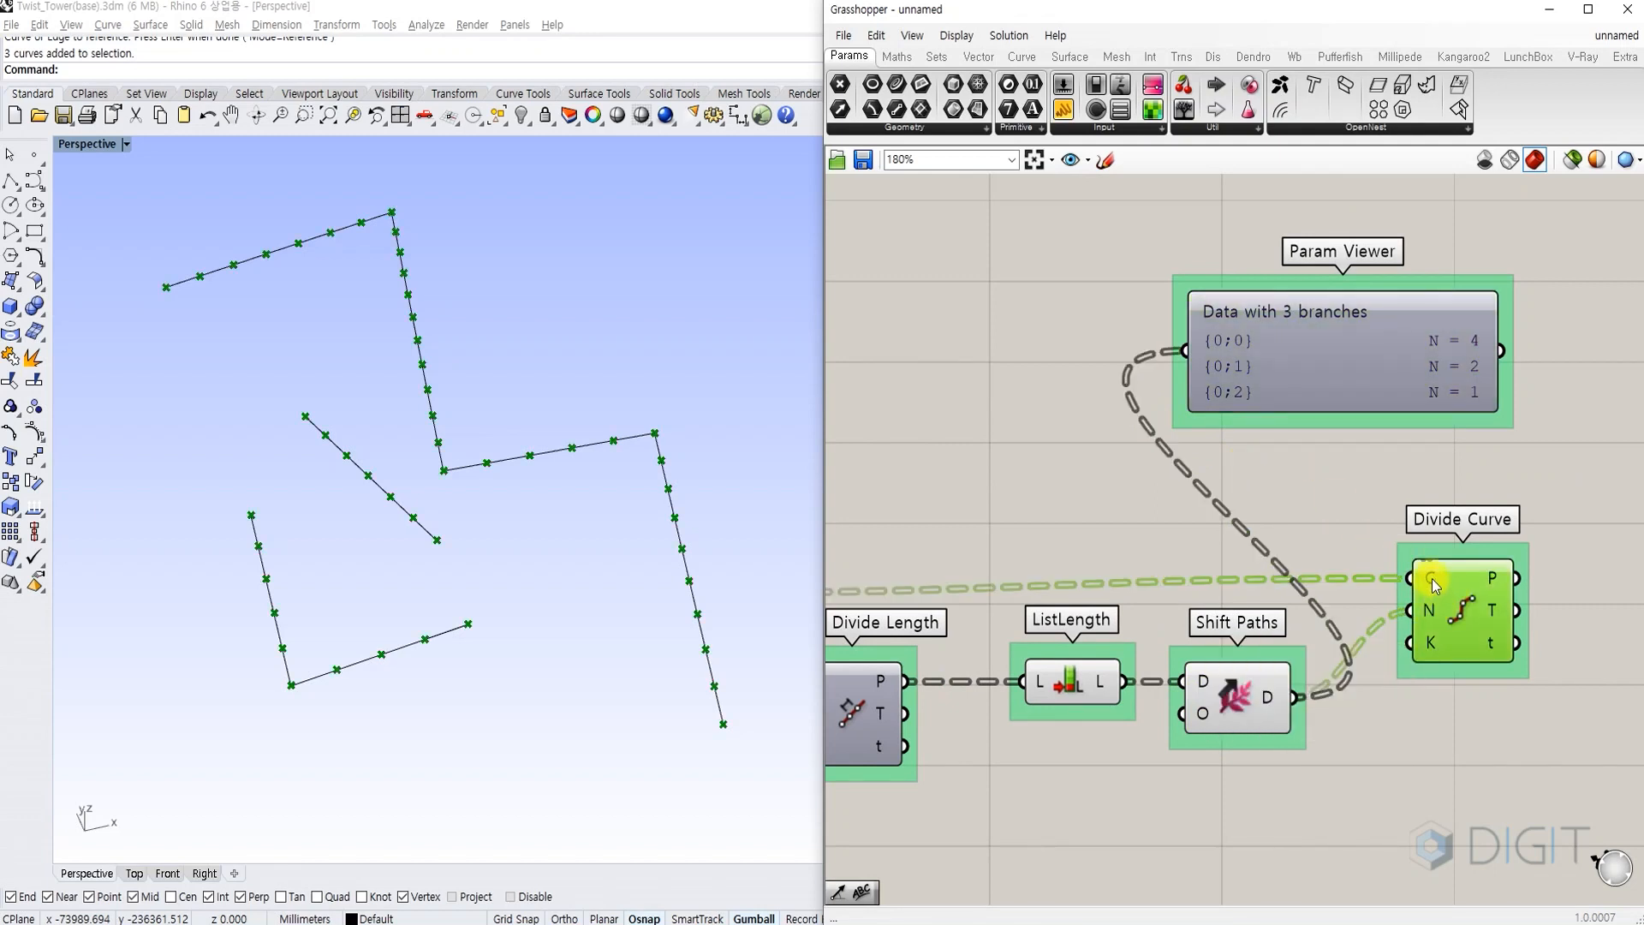
left_click(1369, 549)
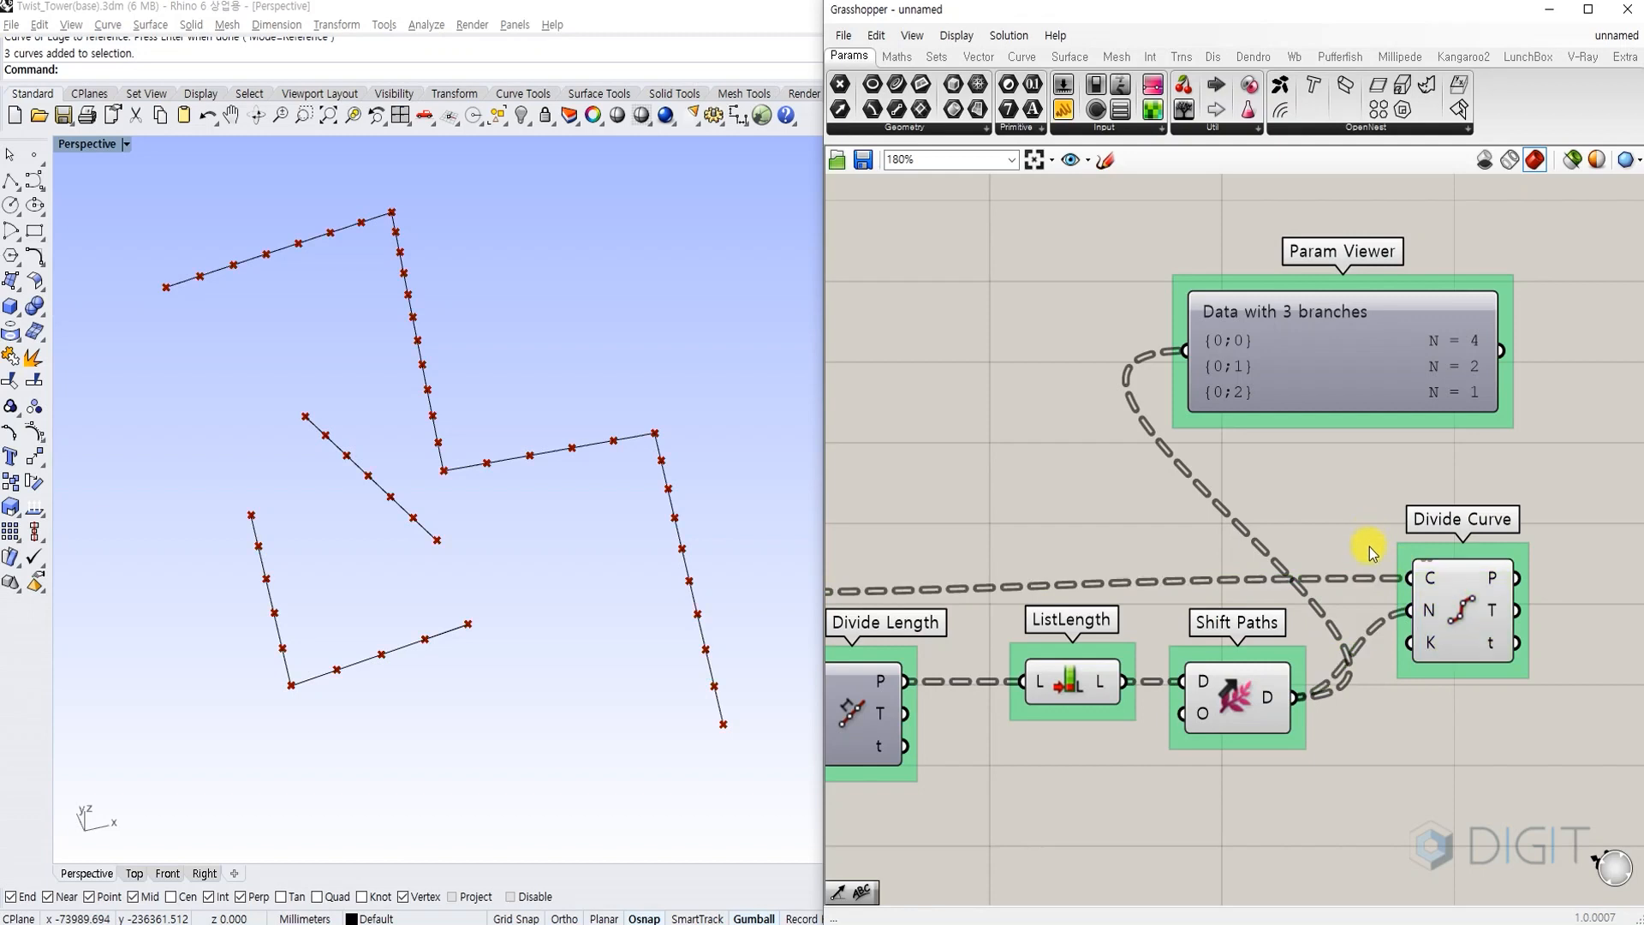
Shift the Param Viewer slightly to the right and examine the Shift Paths component's role in the definition.
left_click_drag(1365, 393, 1388, 391)
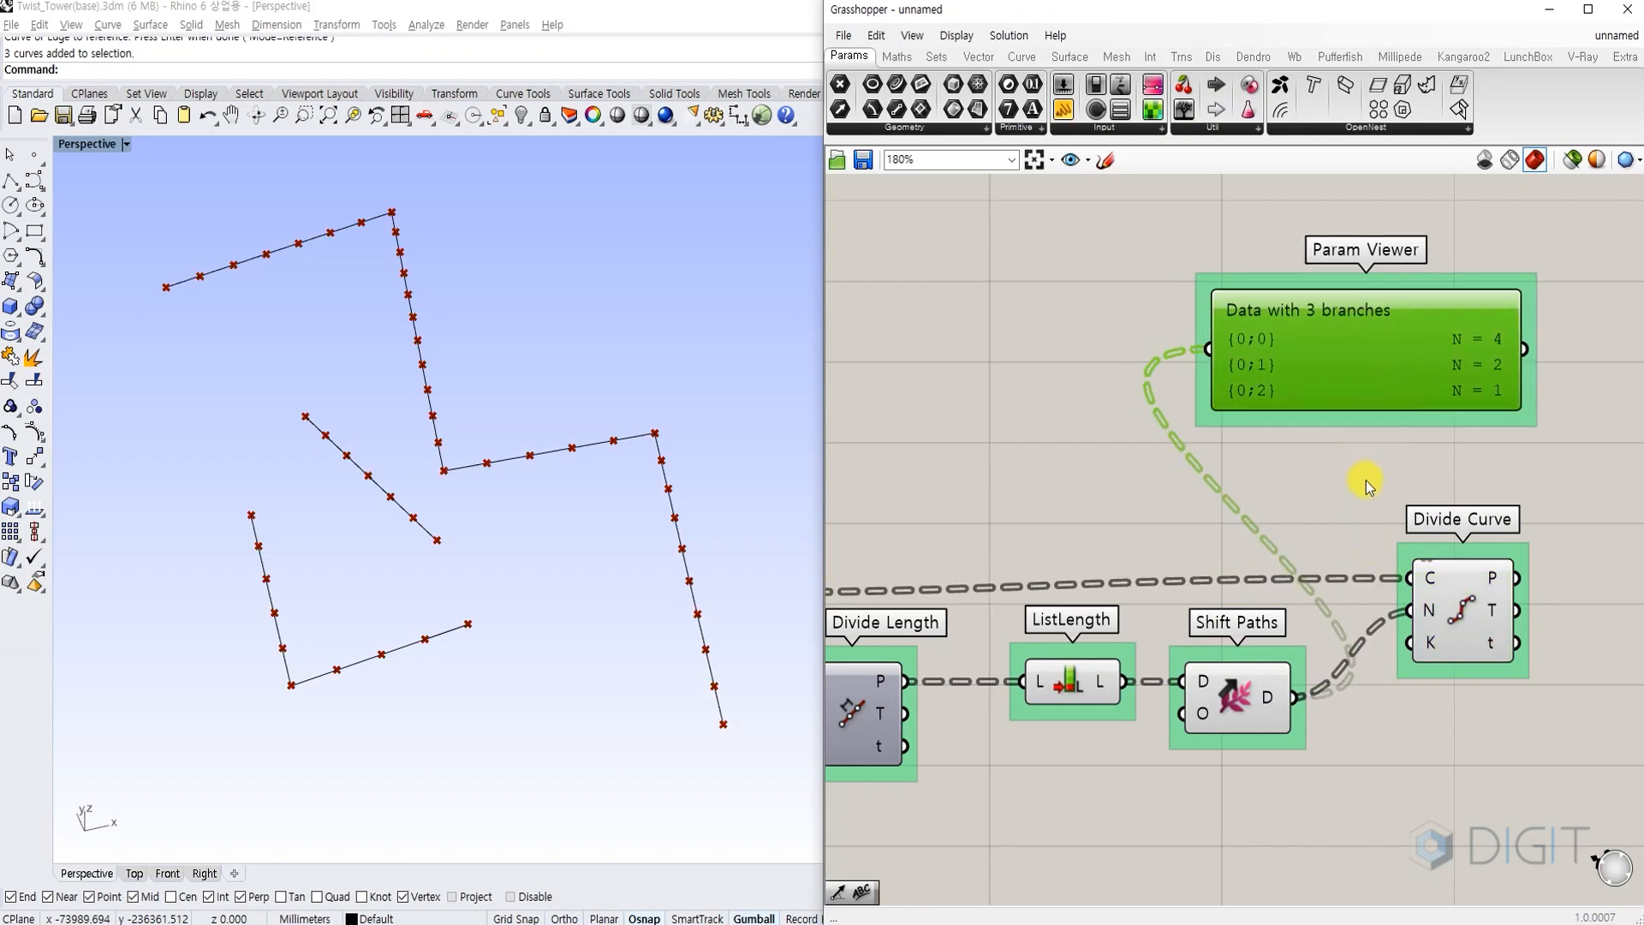
left_click(1362, 497)
left_click(1197, 360)
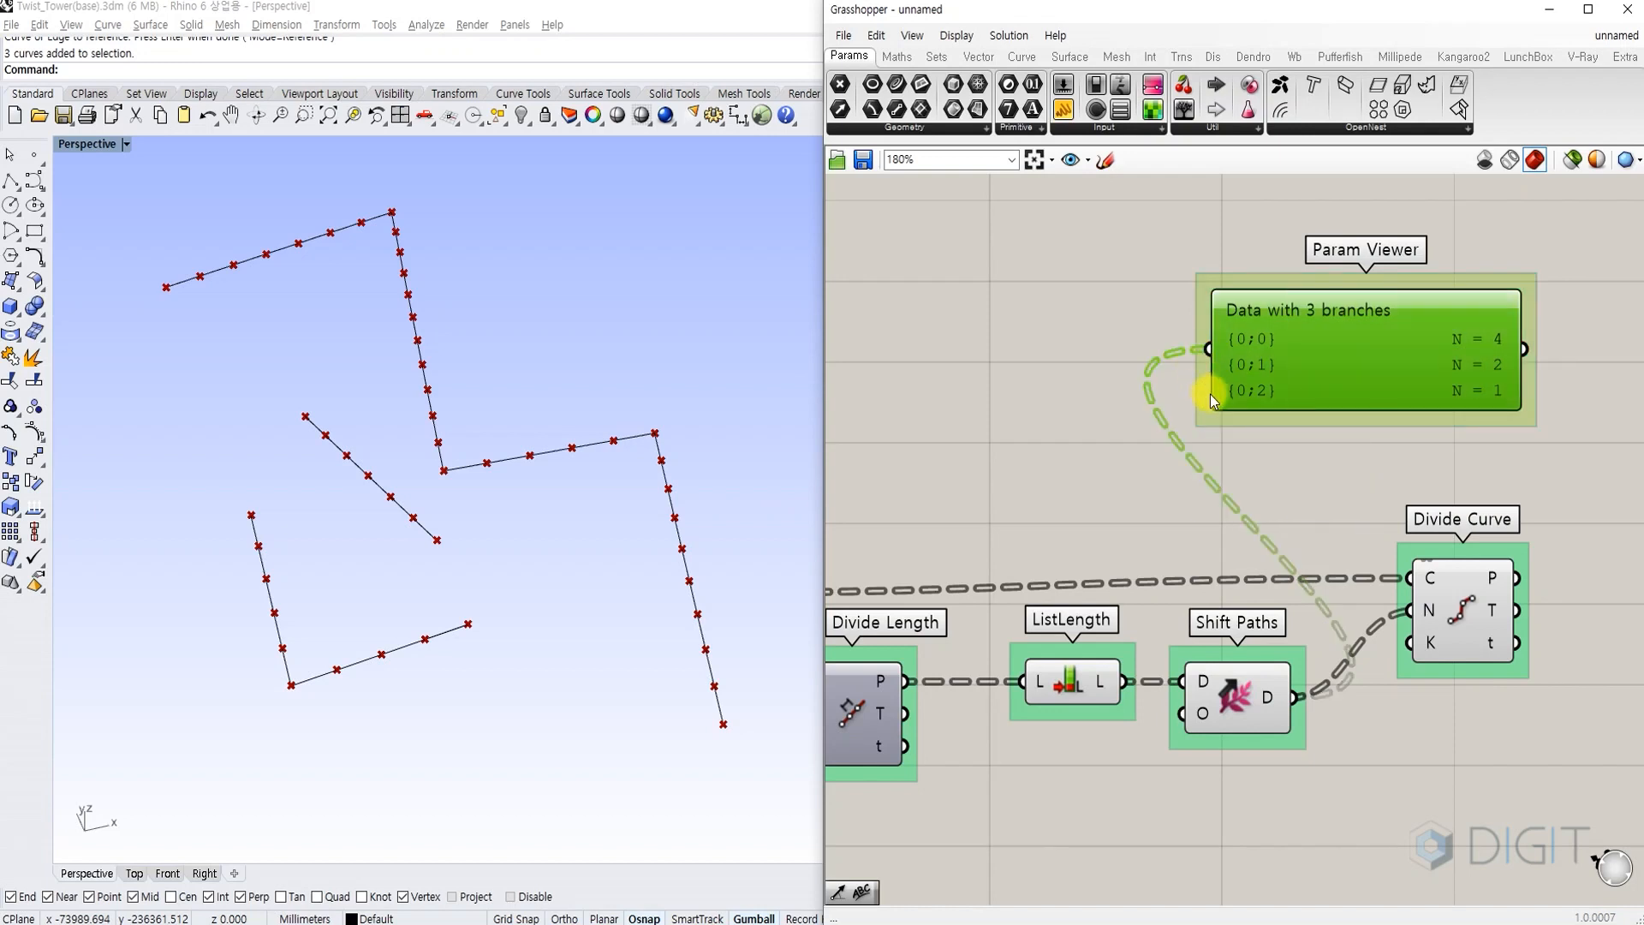
left_click(1231, 716)
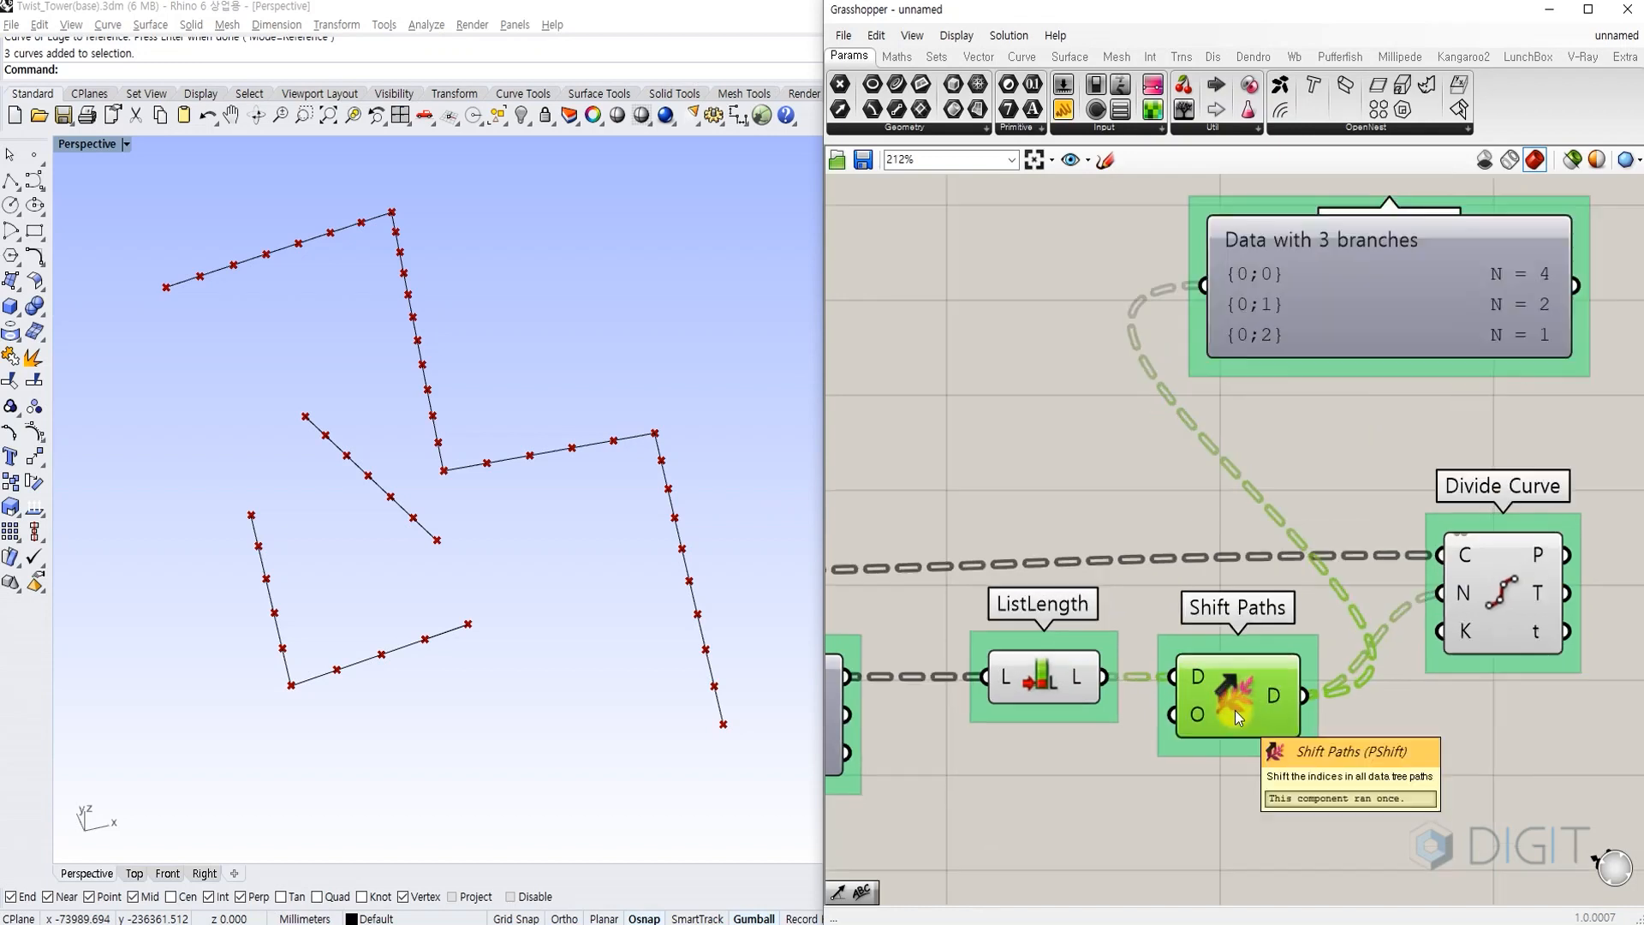
scroll(1235, 710, "up", 1)
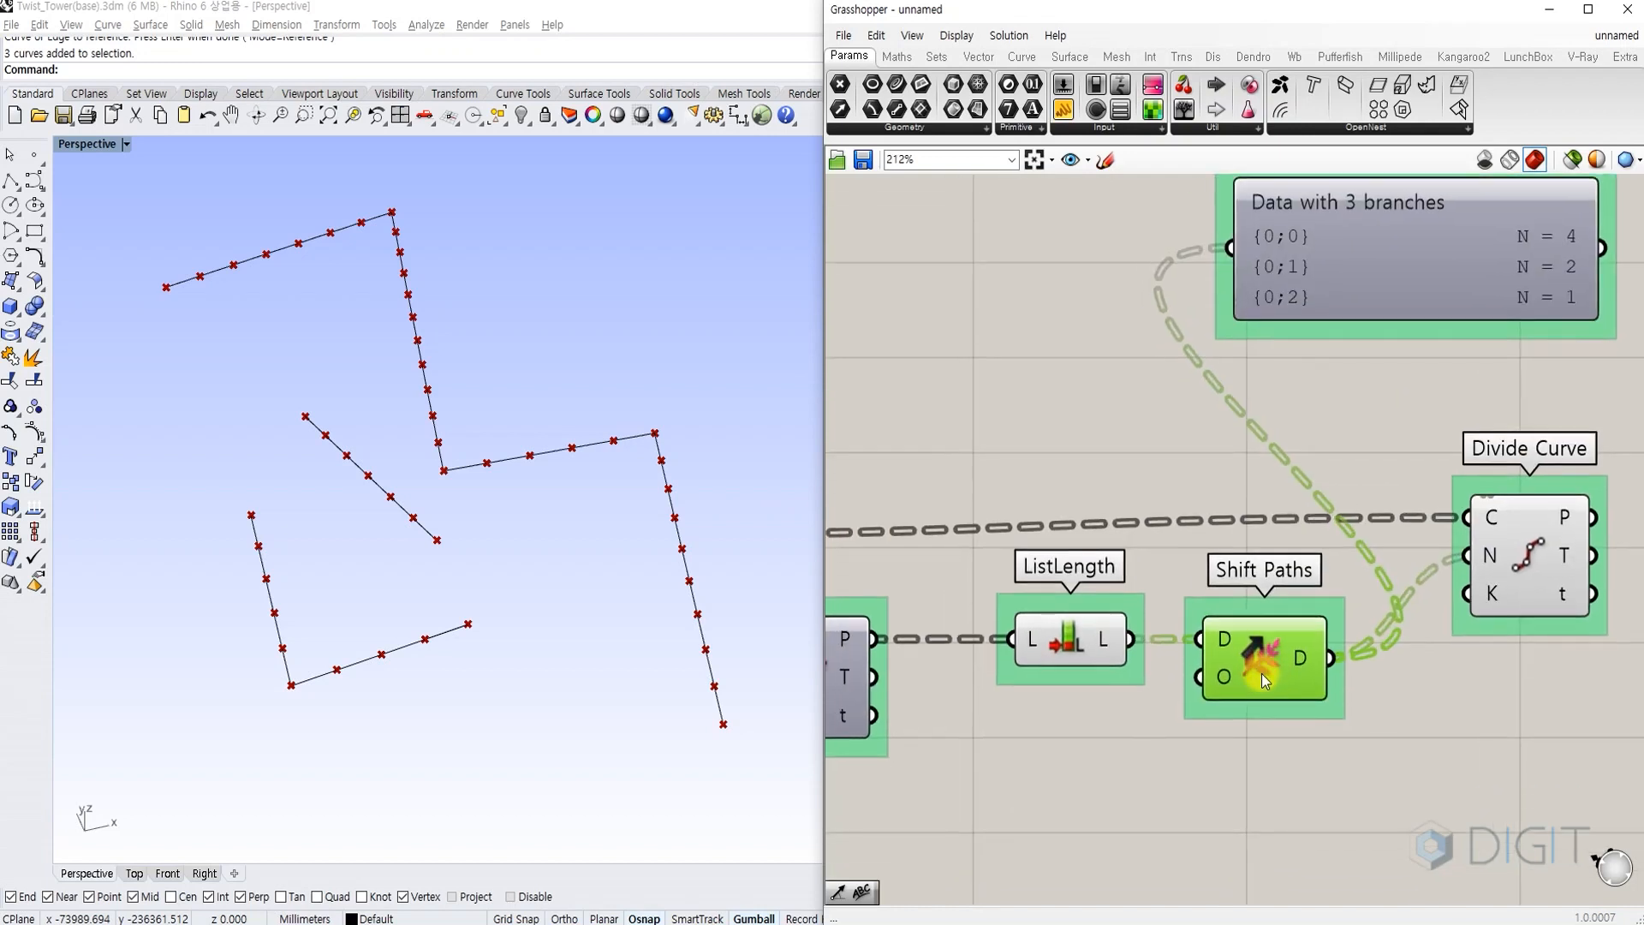
left_click(1287, 710)
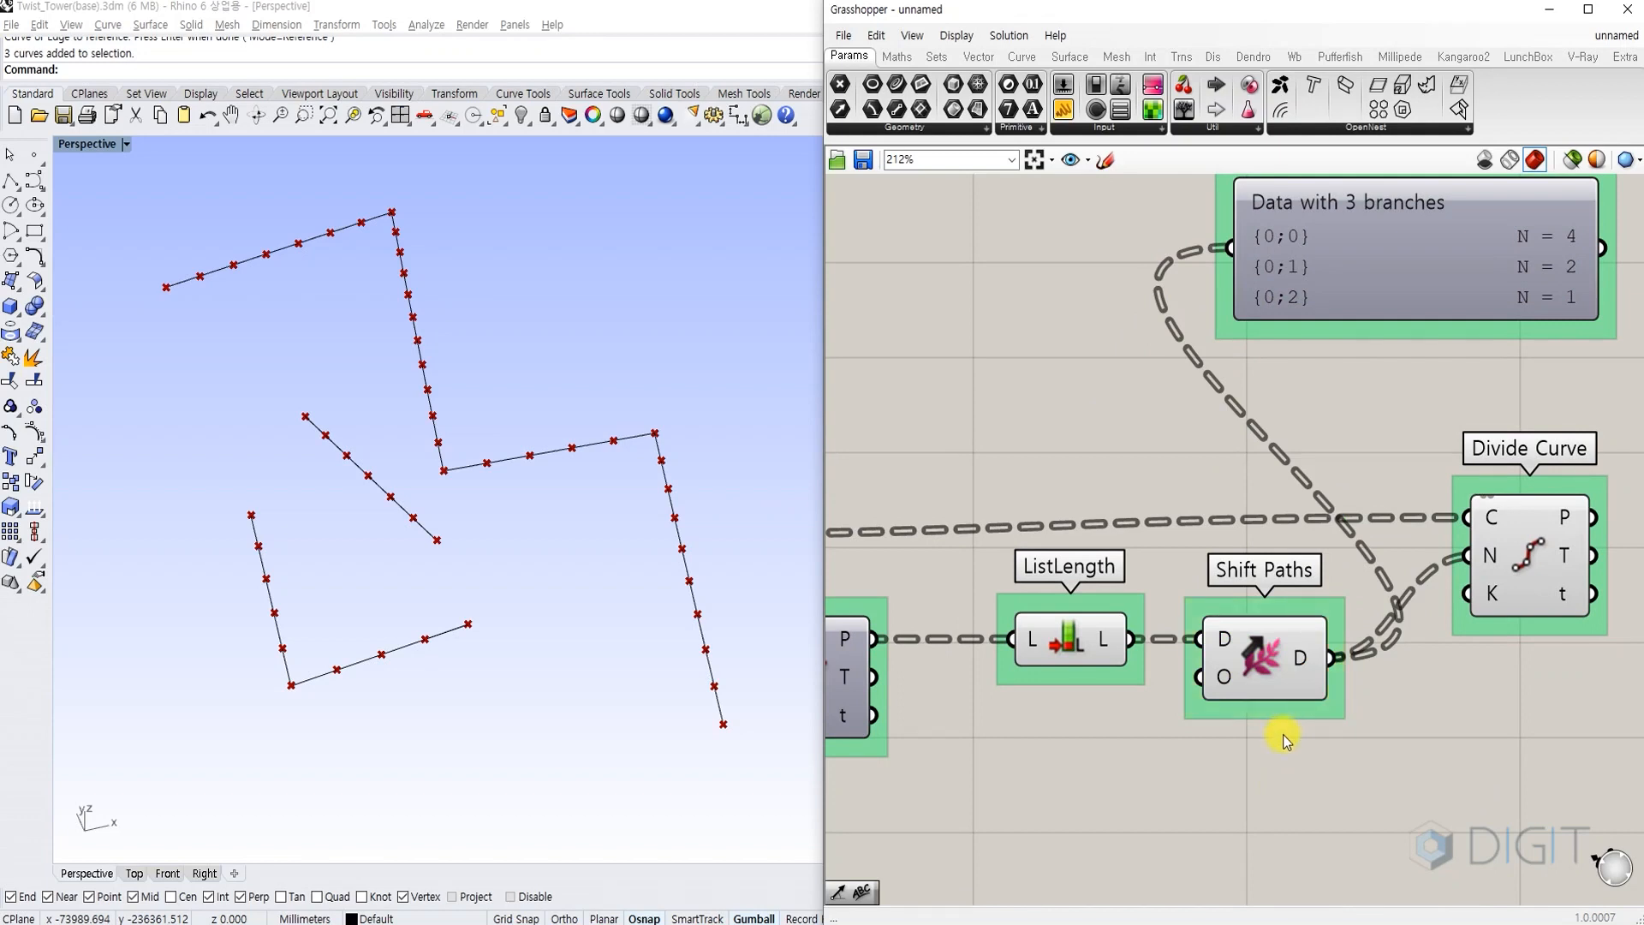
left_click(1285, 681)
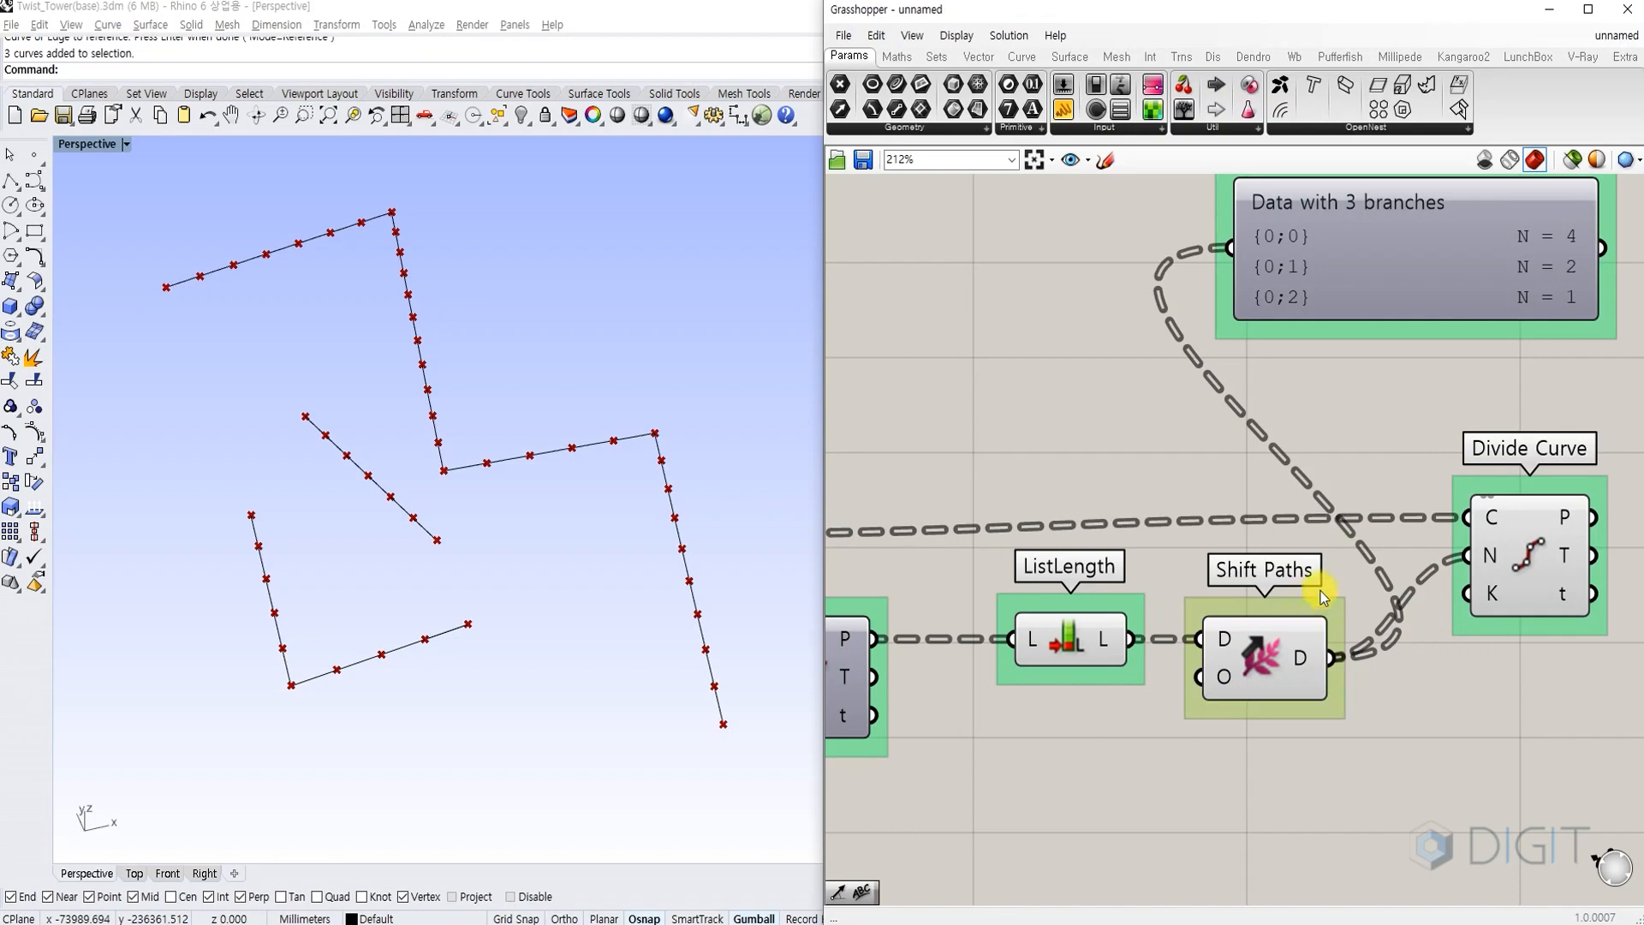
Delete the Param Viewer from the canvas.
scroll(1320, 592, "down", 2)
left_click_drag(1359, 470, 1211, 265)
left_click_drag(1211, 264, 1209, 261)
key("Delete")
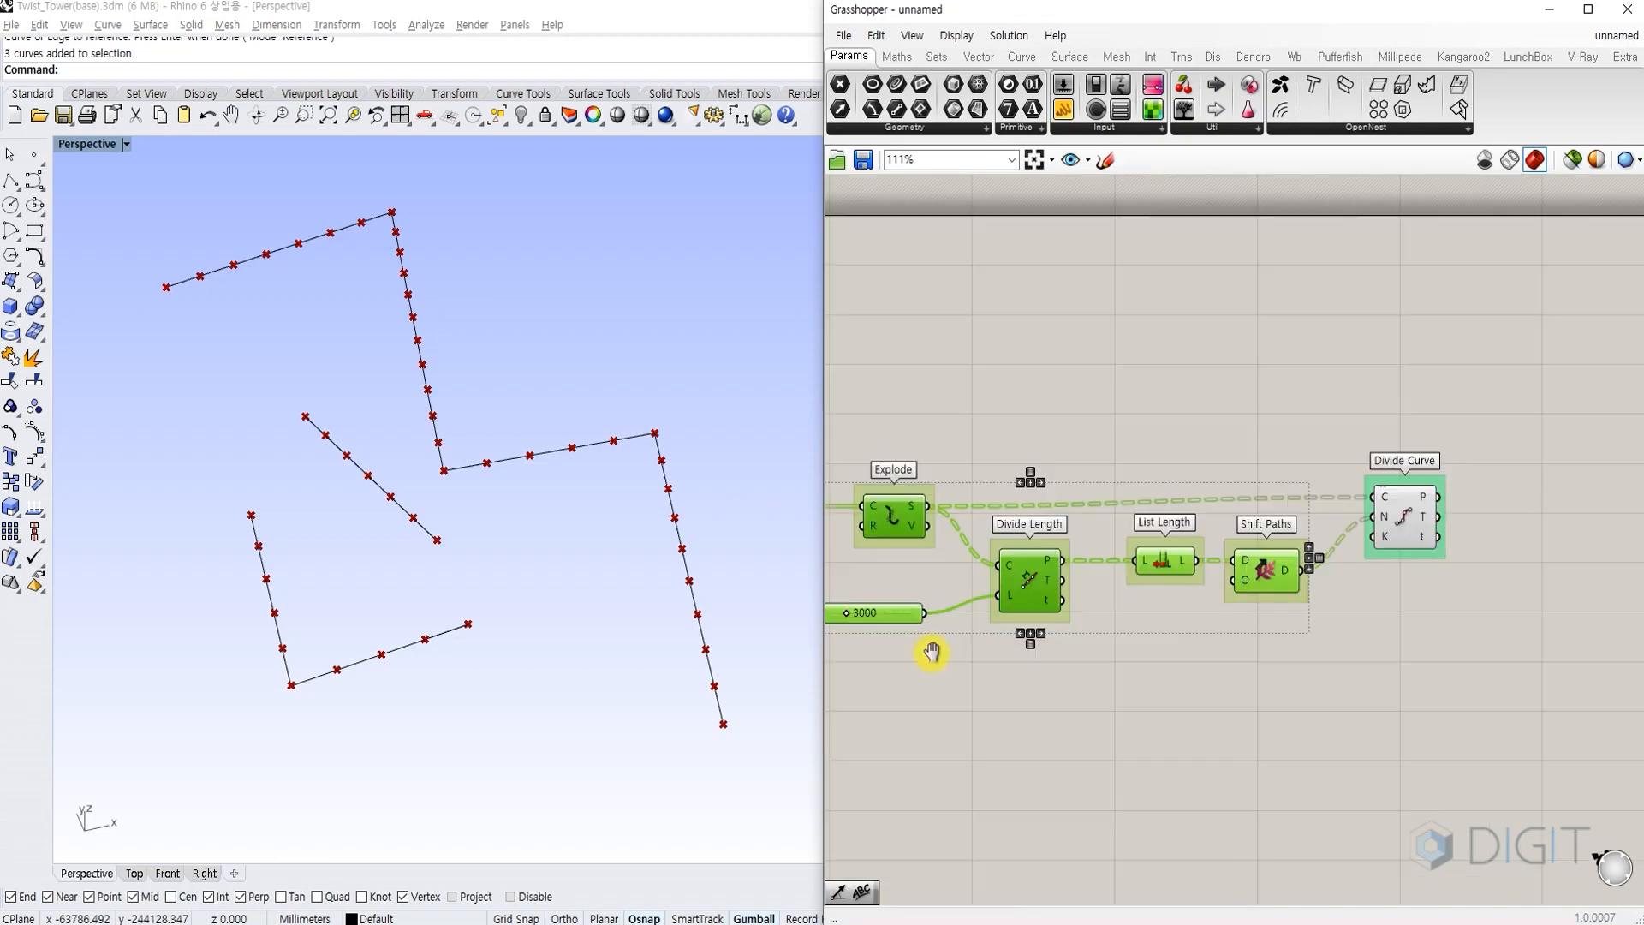
Add a "Ctrl + Q" text note above Divide Length and turn off the preview of the components feeding Divide Curve.
right_click_drag(932, 653, 1085, 658)
scroll(1085, 658, "down", 1)
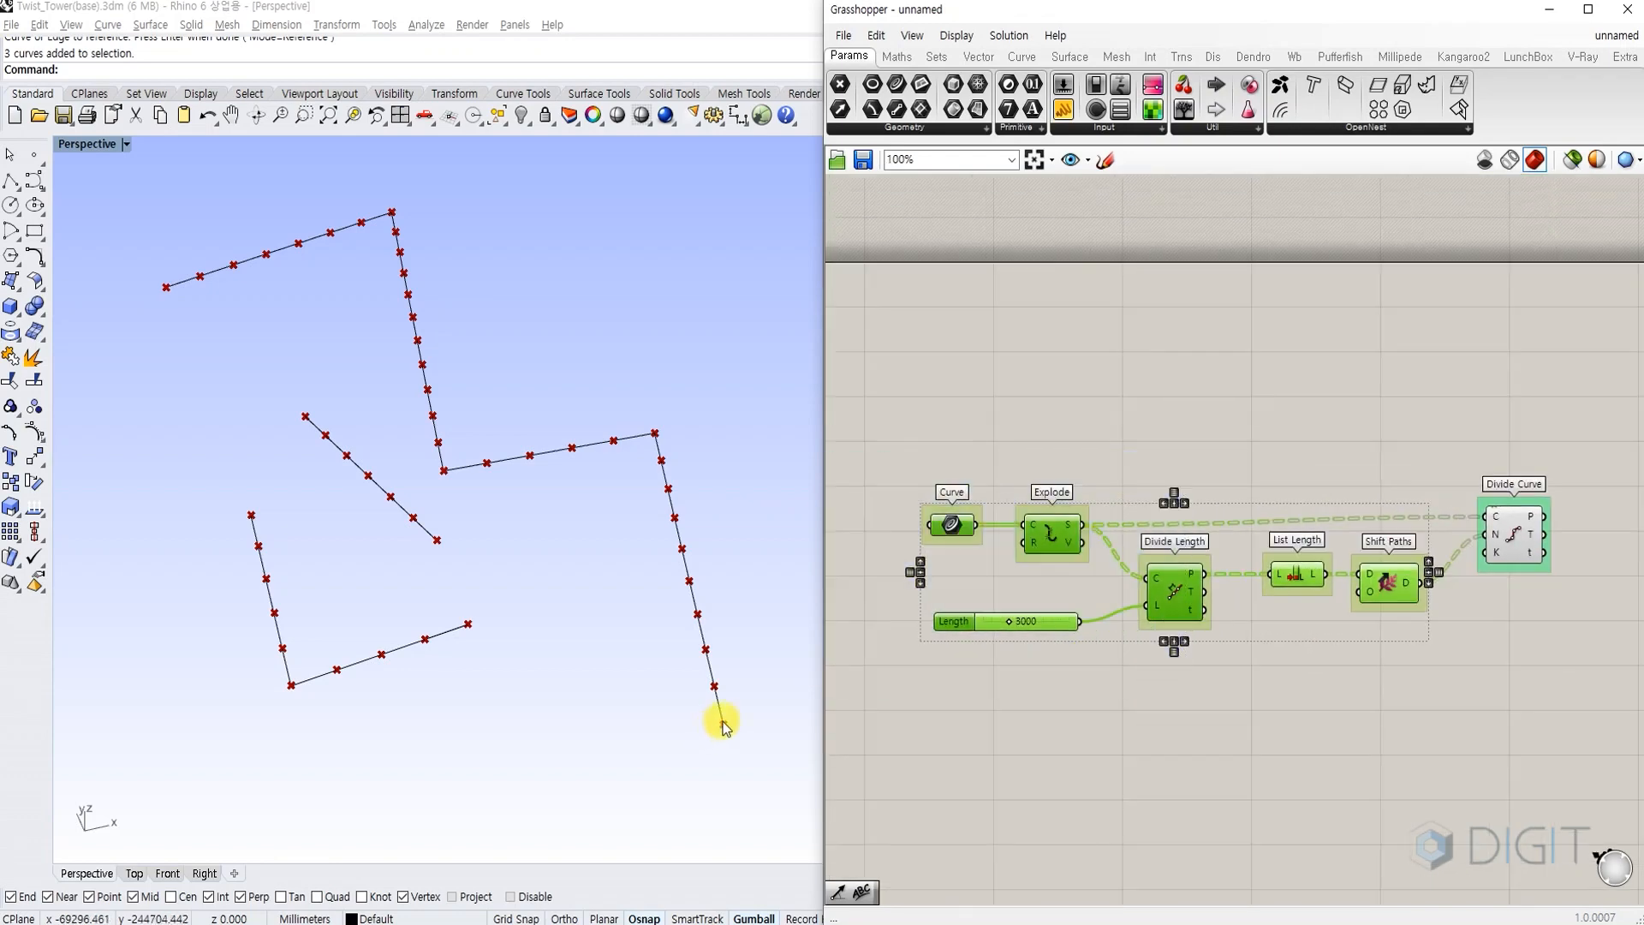
scroll(1180, 548, "up", 2)
double_click(1222, 461)
key("ctrl+q")
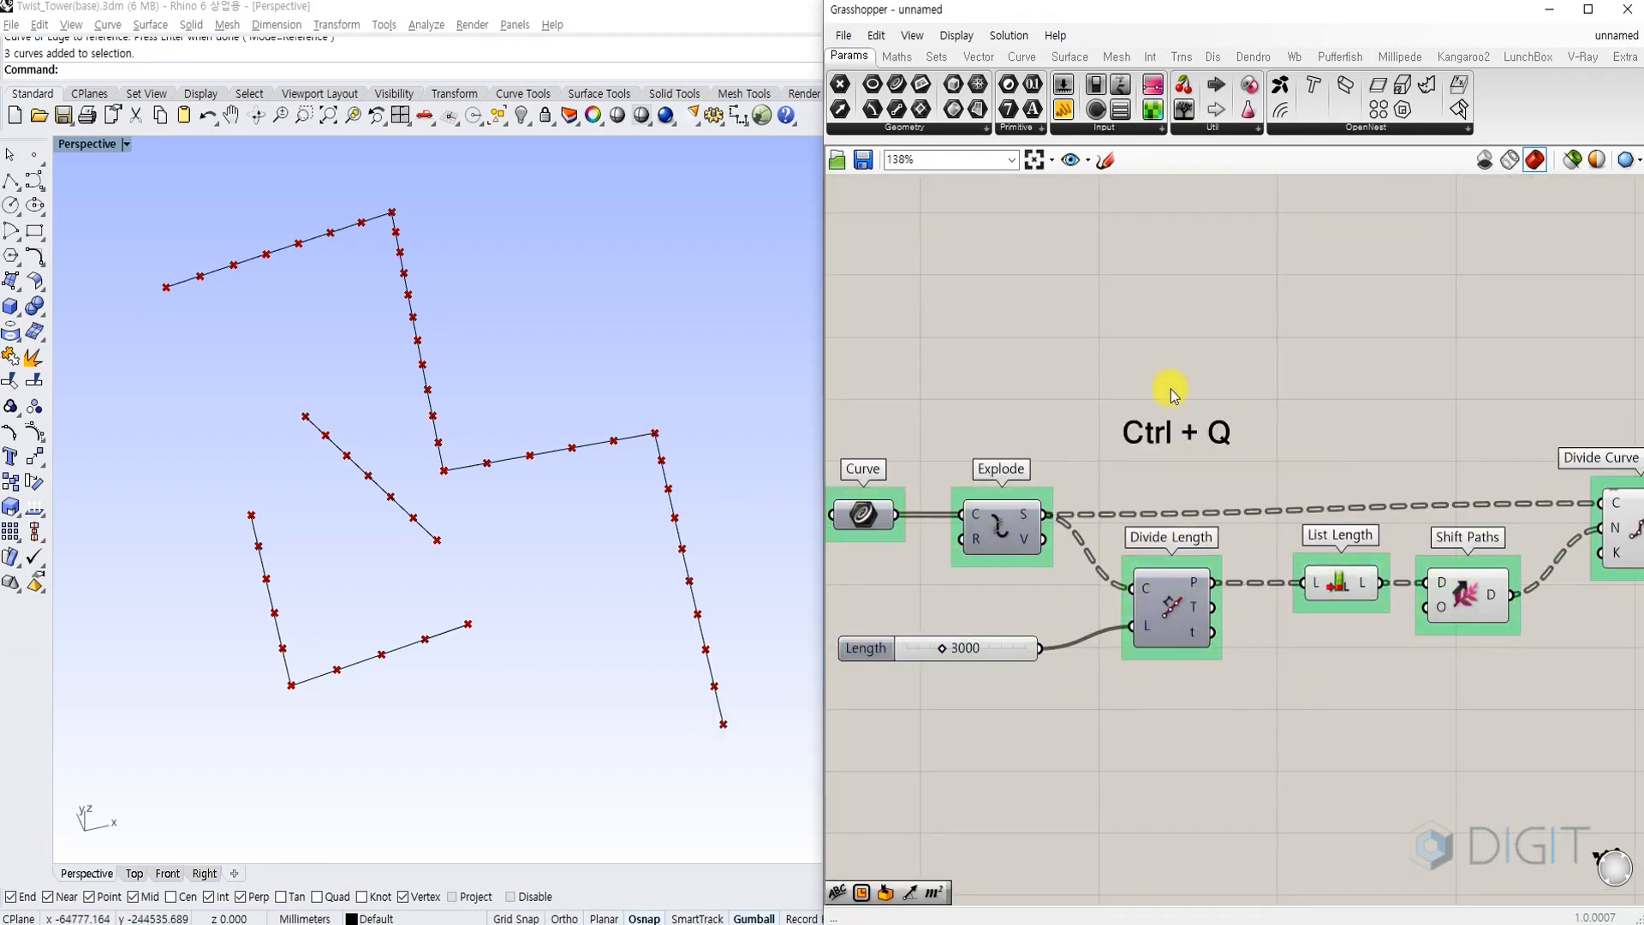
scroll(1396, 501, "down", 1)
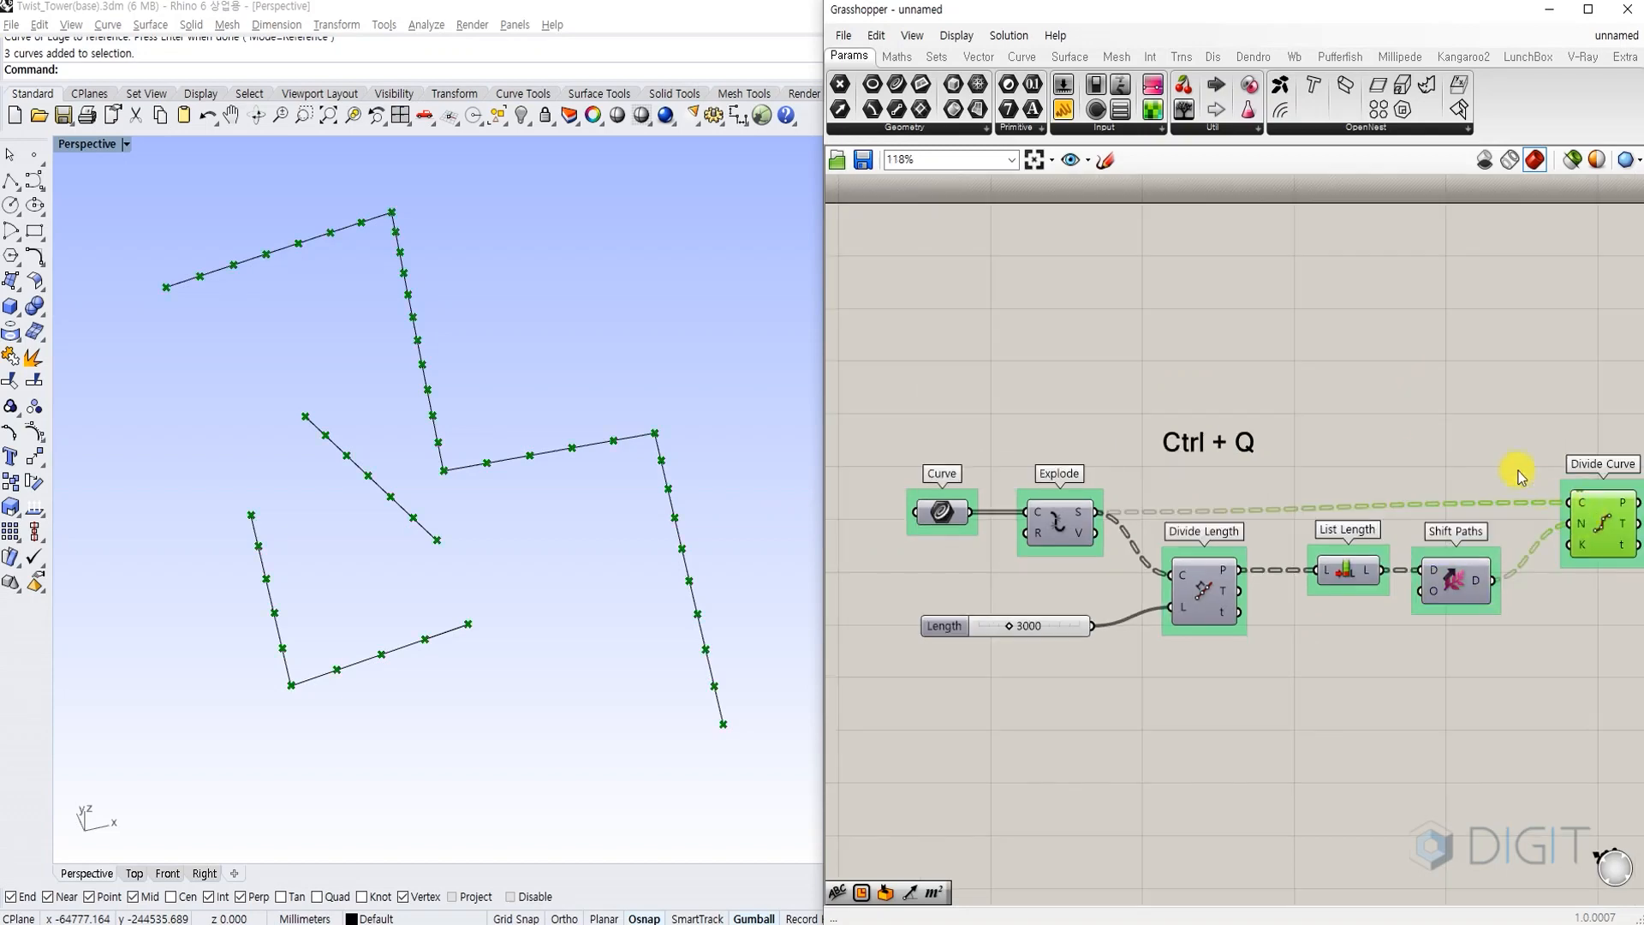
Examine Divide Curve's points on the three curves in the Rhino perspective view and bring the twisted tower into view.
right_click_drag(447, 624, 421, 587)
left_click_drag(537, 368, 454, 524)
left_click(509, 548)
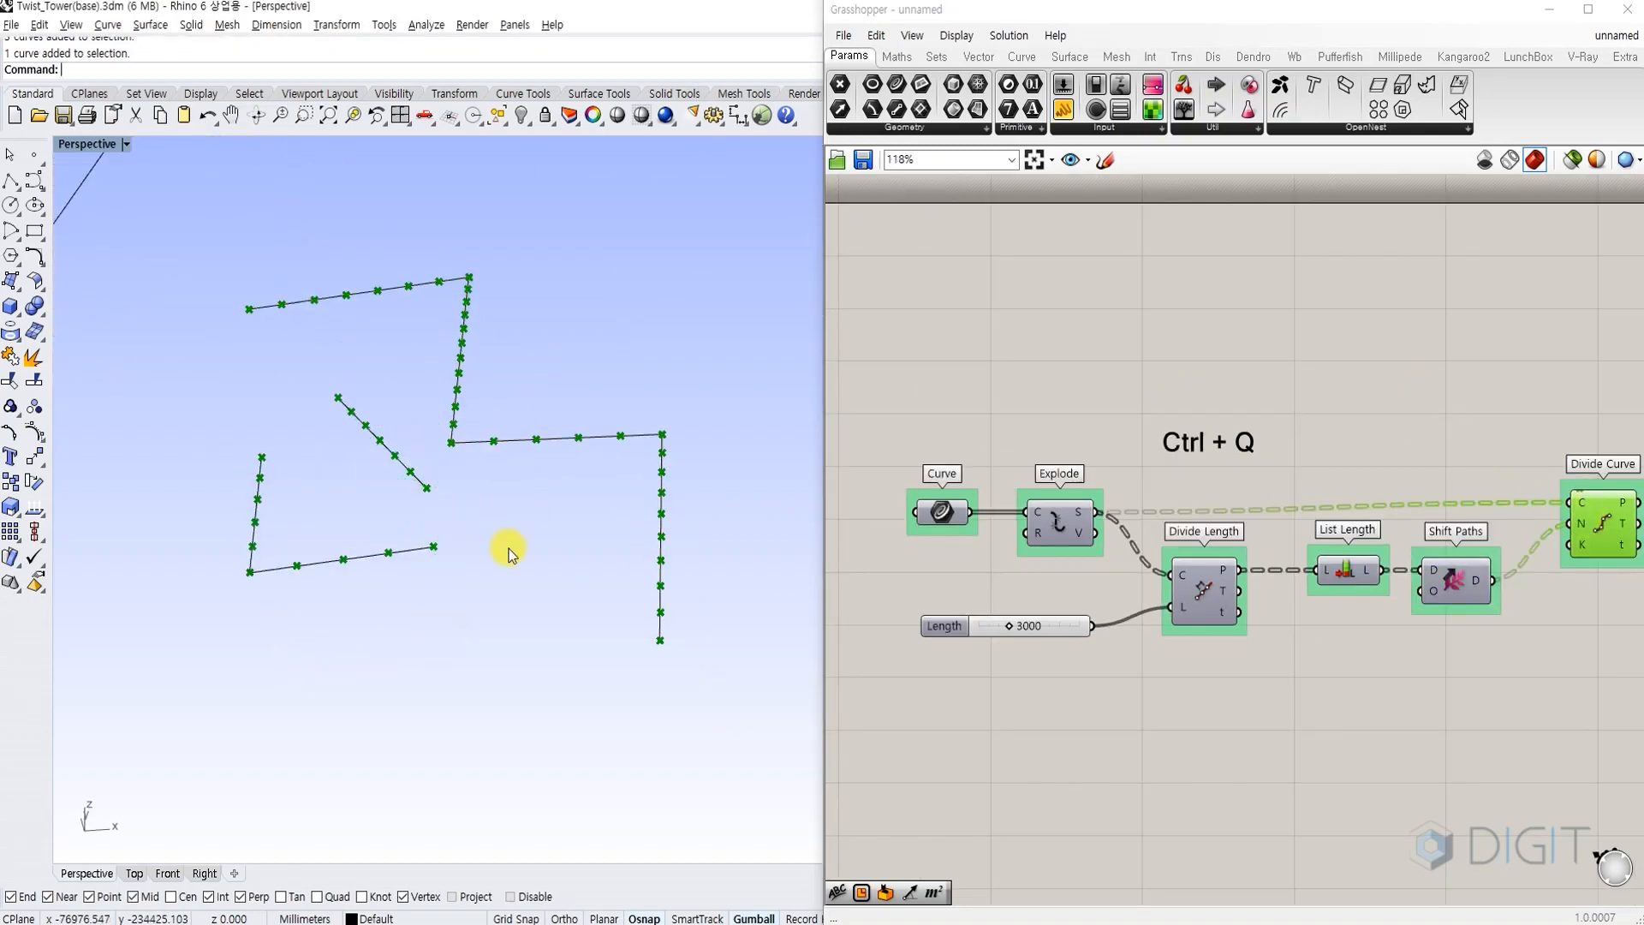
left_click(1223, 466)
scroll(1113, 436, "down", 1)
scroll(698, 430, "down", 10)
right_click_drag(506, 415, 292, 520)
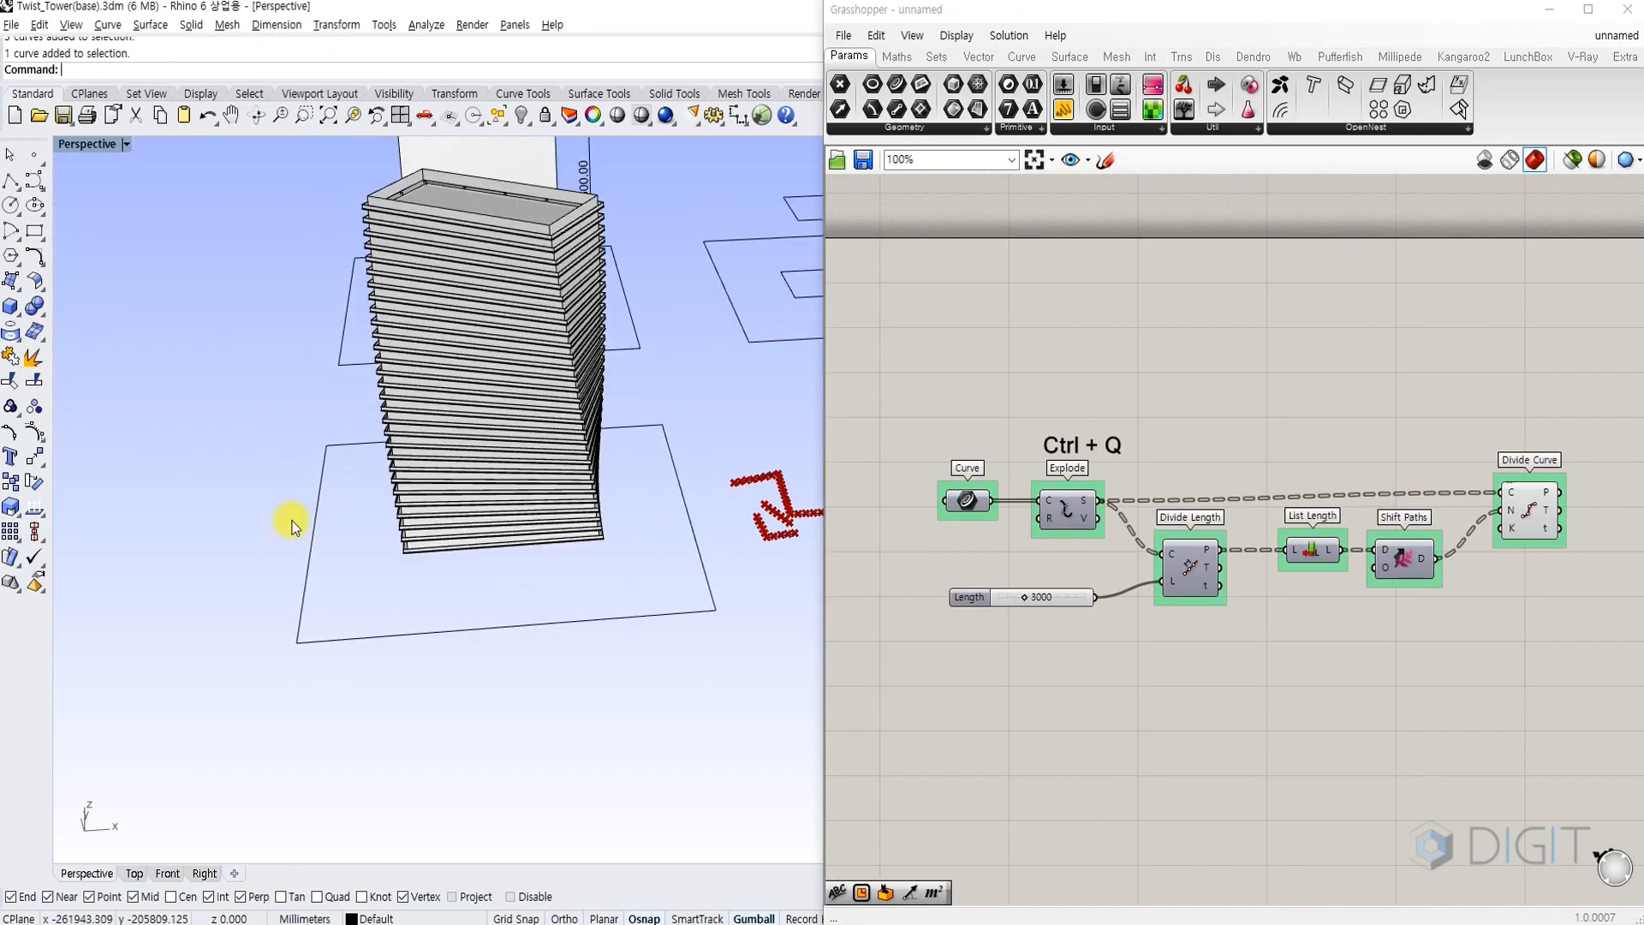
Select the twisted tower's grouped floor curves and reference them as multiple curves in the Curve parameter.
scroll(411, 481, "up", 5)
scroll(435, 476, "up", 8)
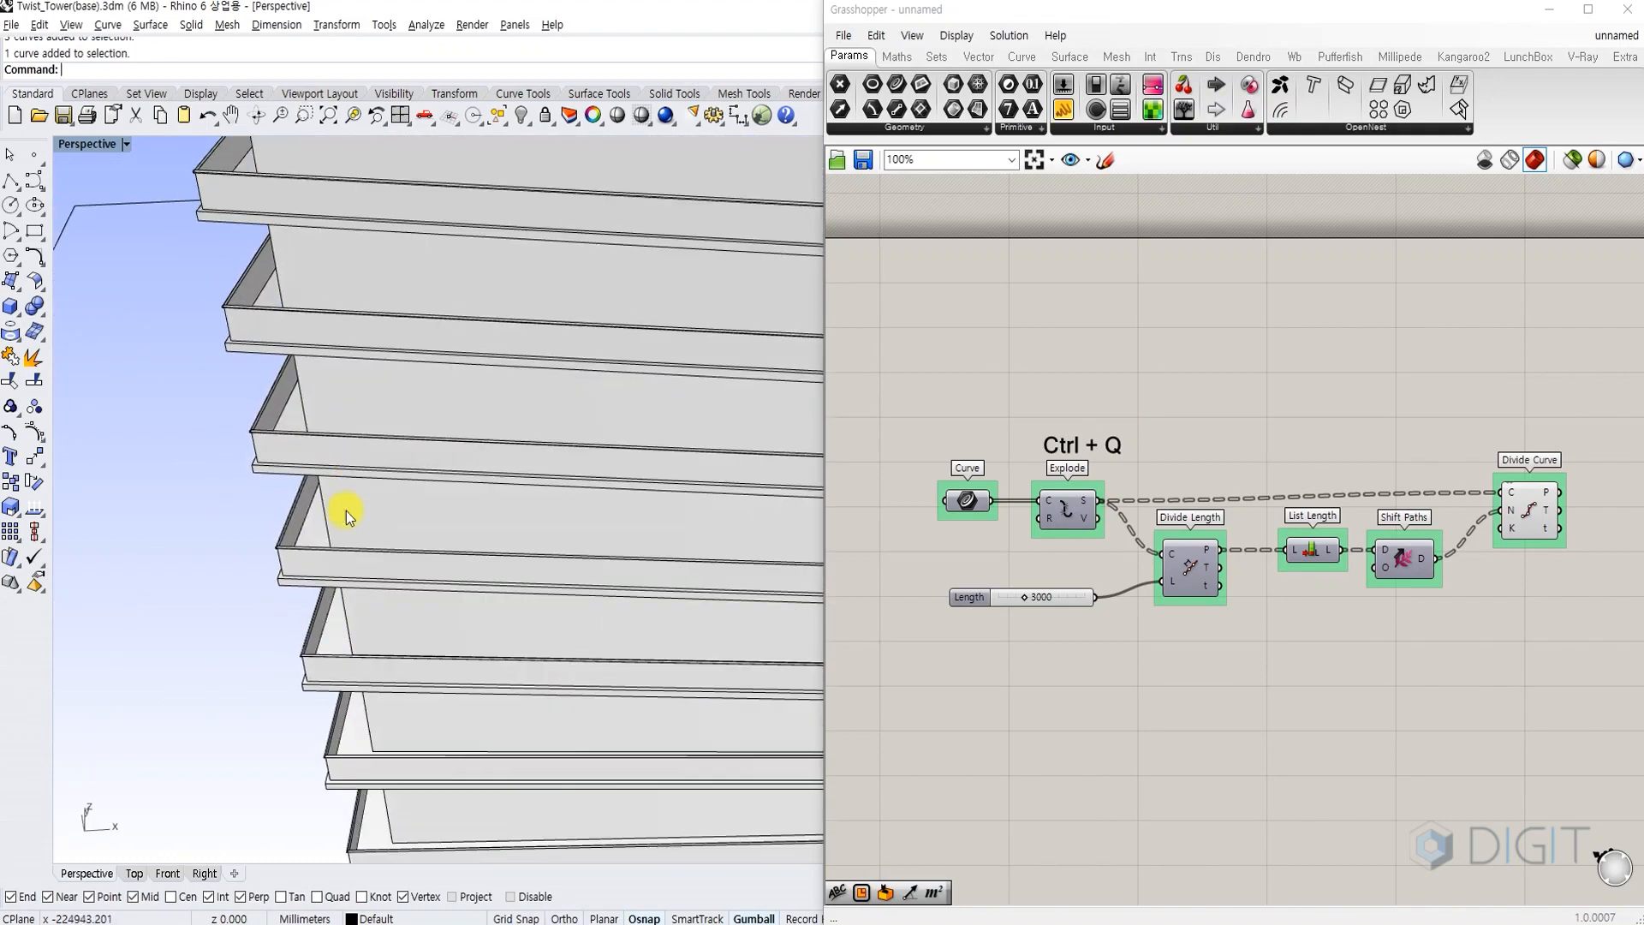
key("ctrl+alt+w")
left_click(310, 439)
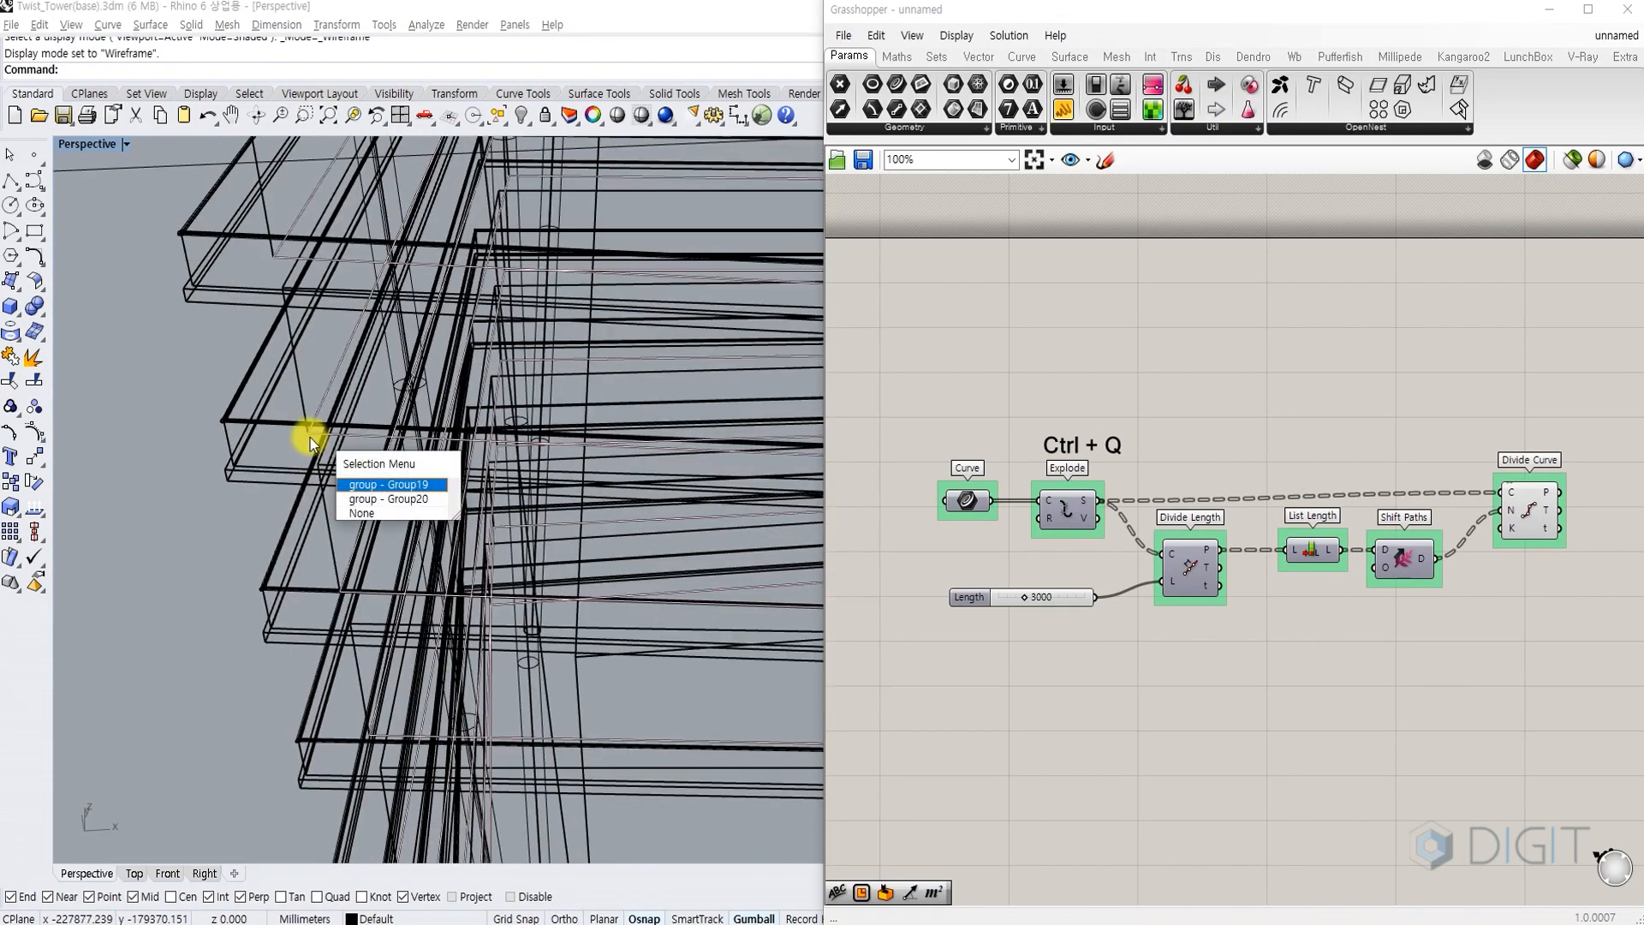
key("ctrl+alt+s")
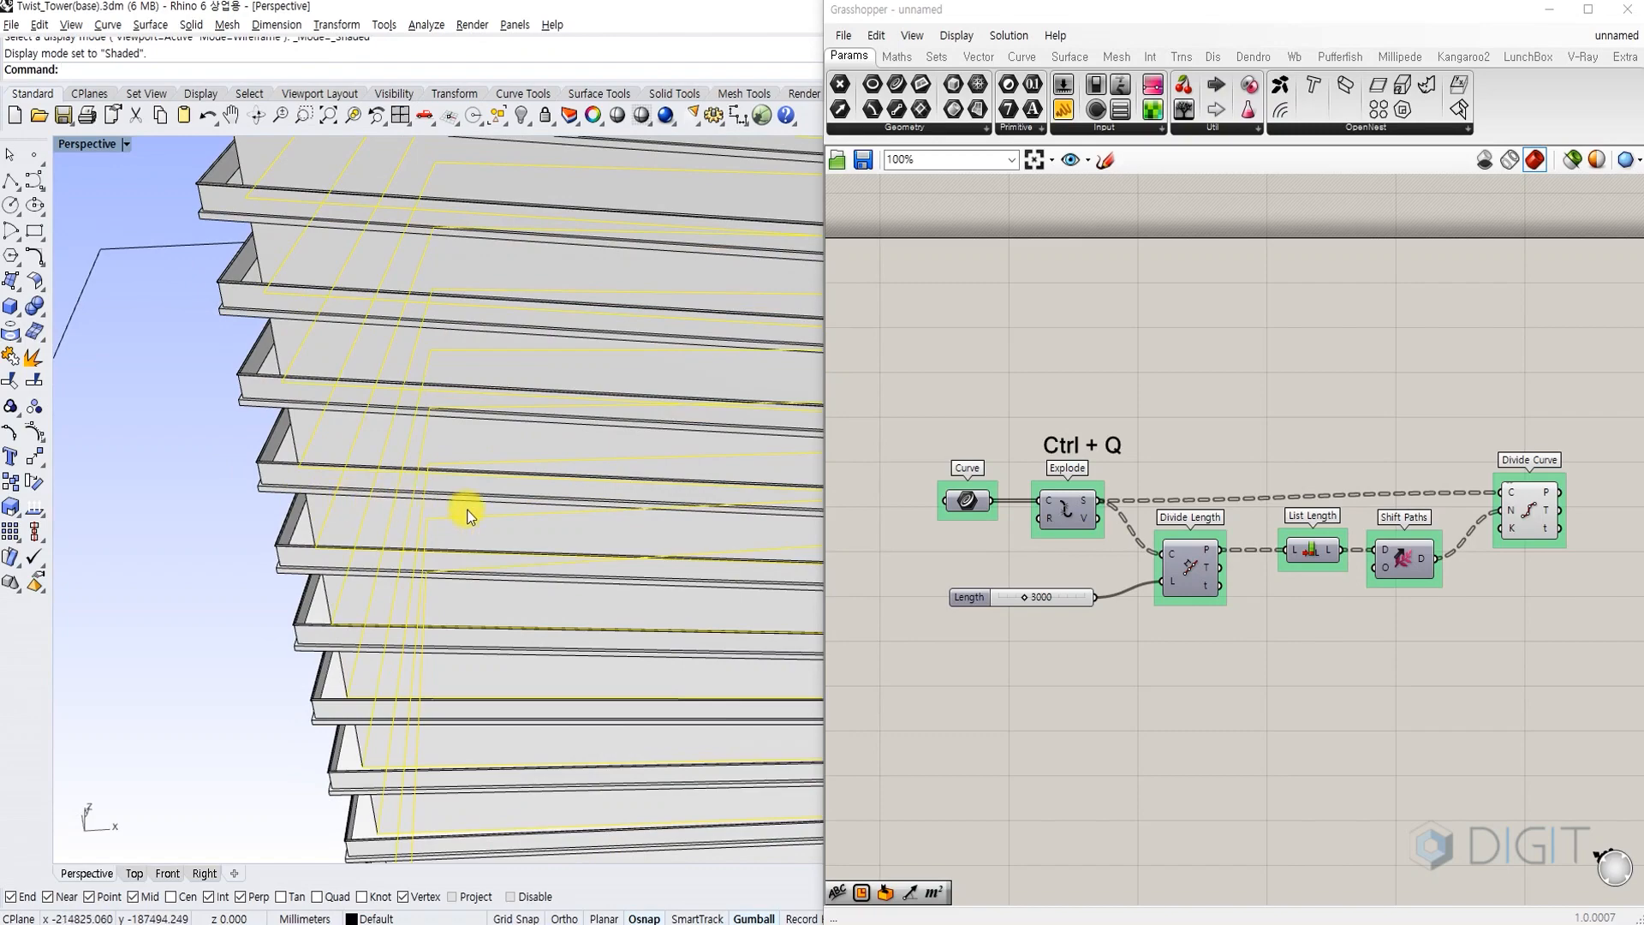
scroll(468, 514, "down", 10)
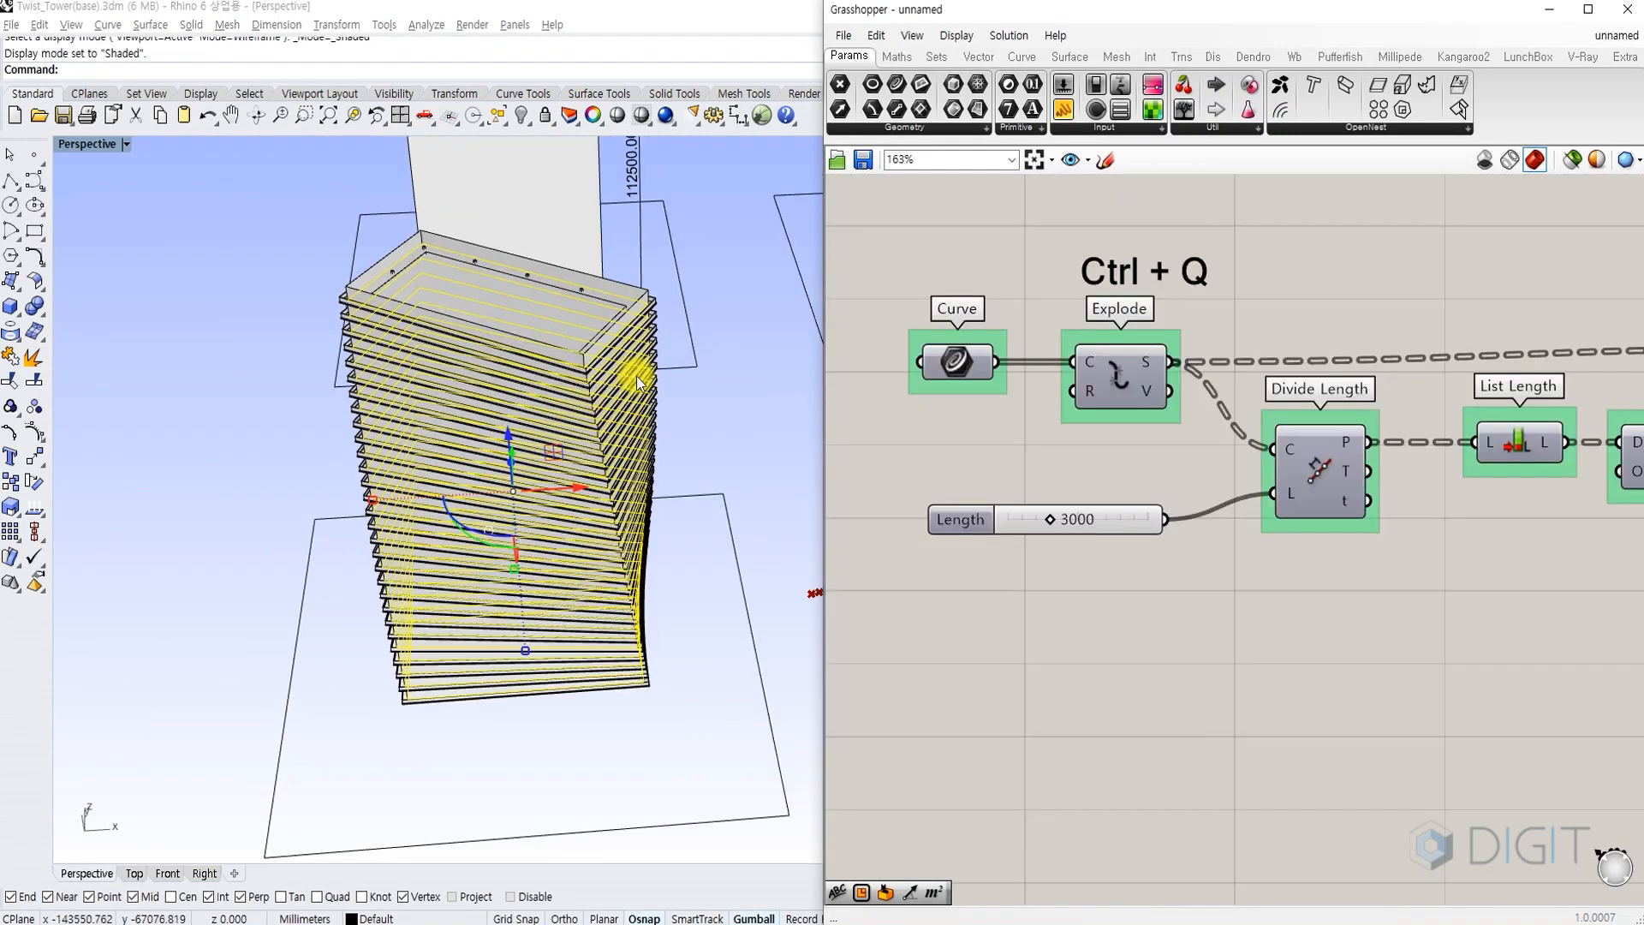
scroll(649, 463, "up", 5)
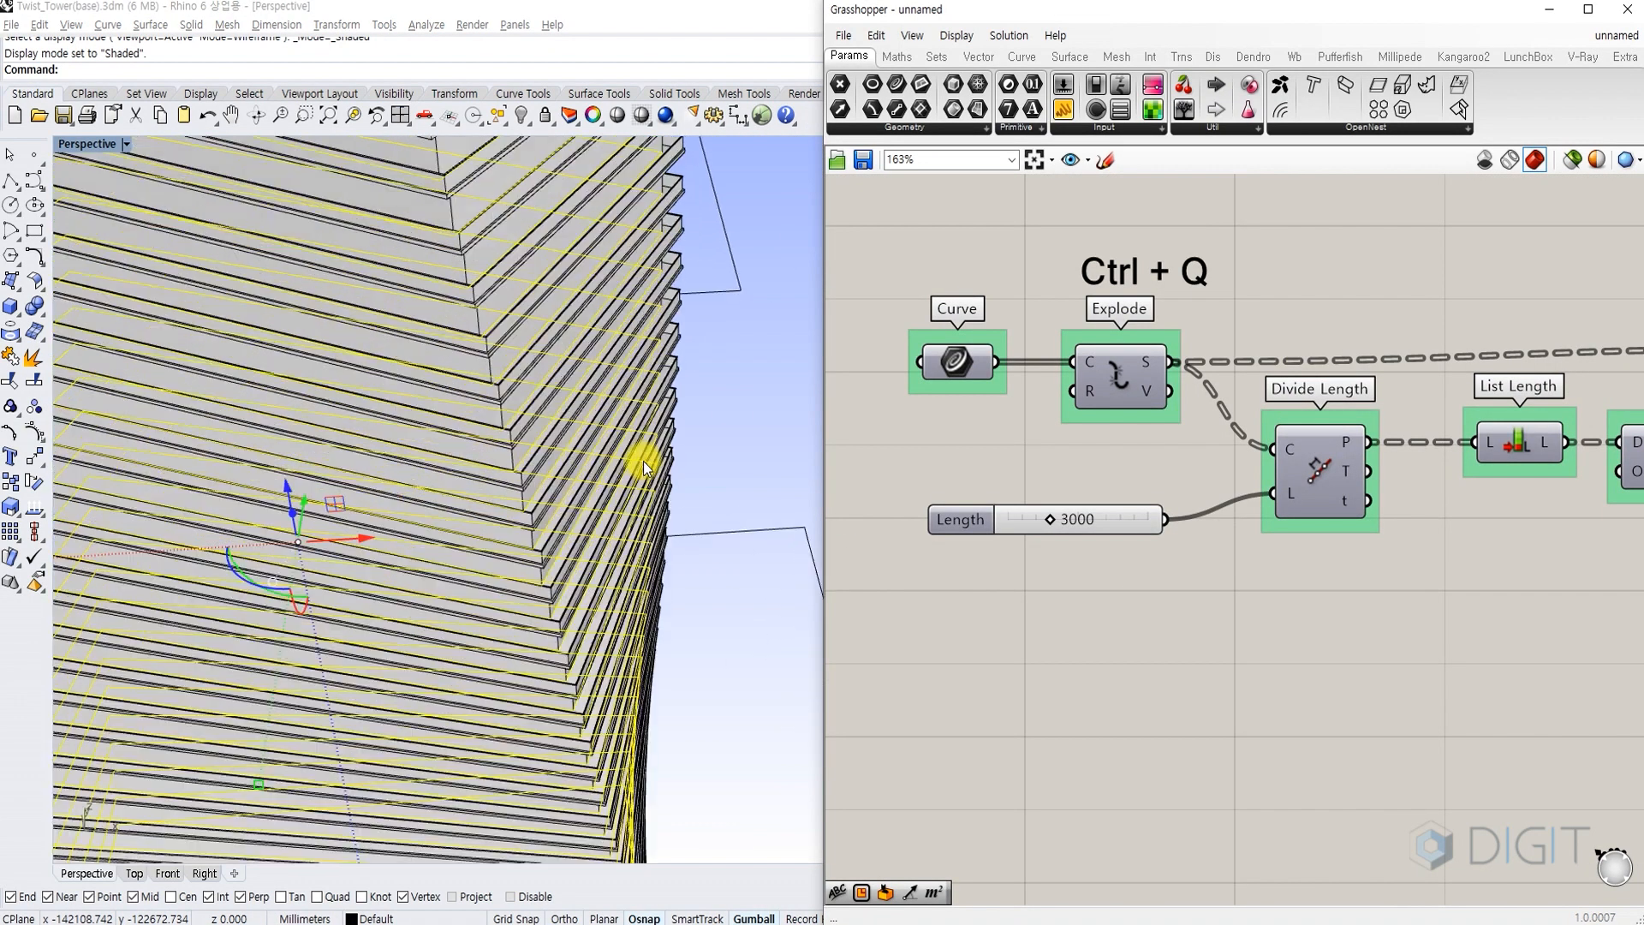
right_click(954, 365)
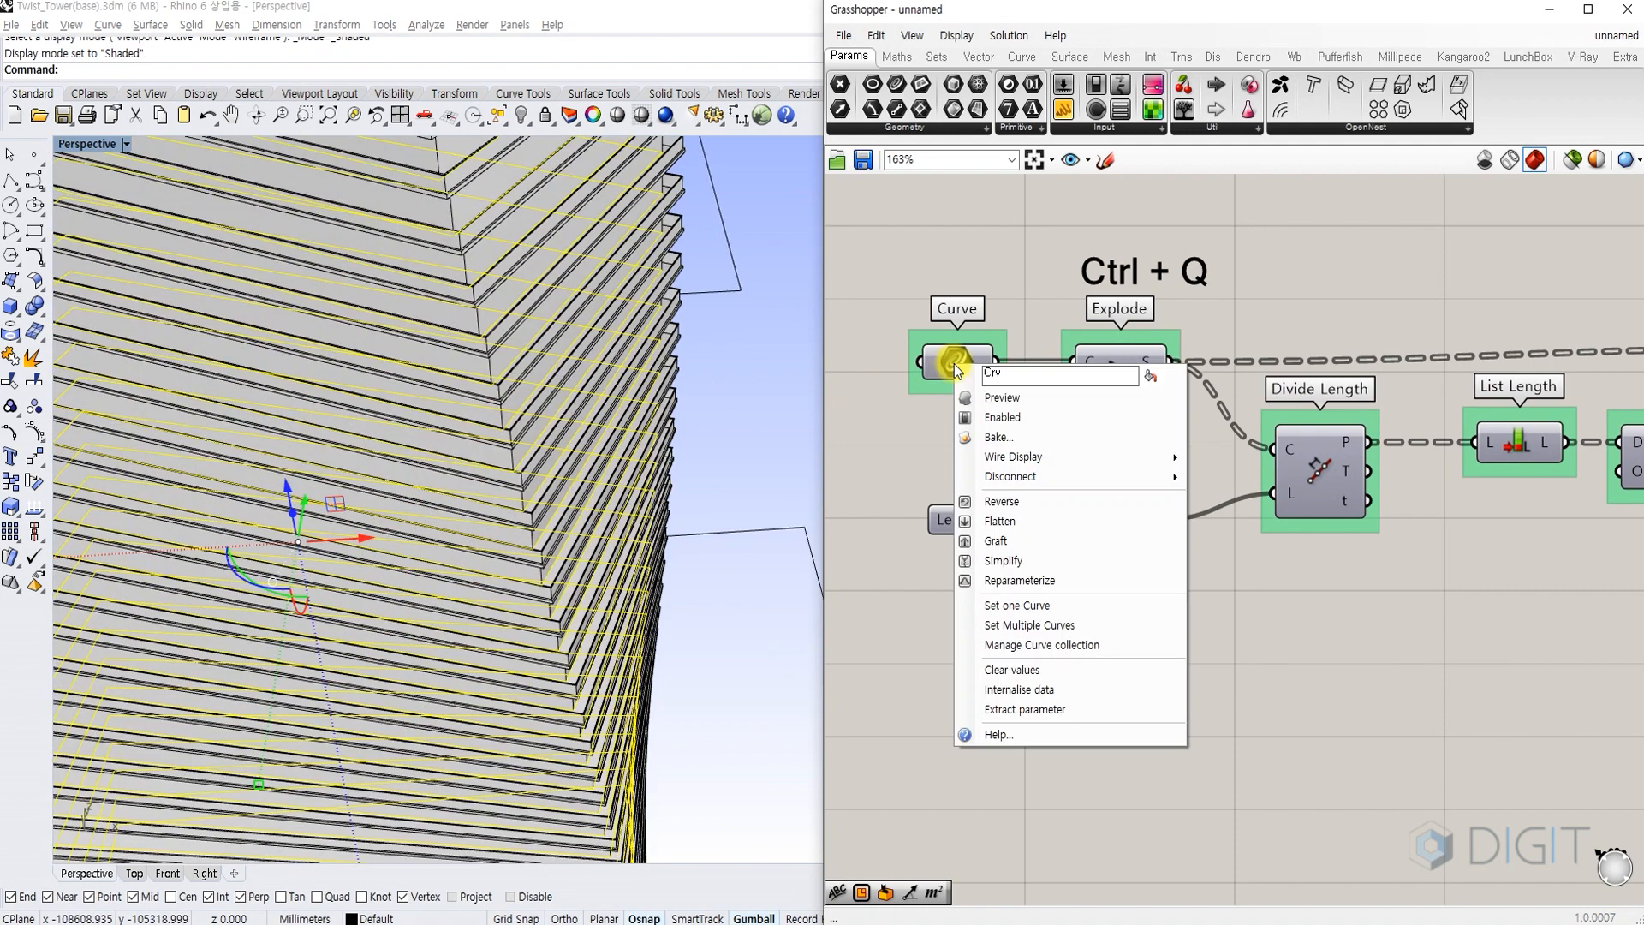
left_click(1021, 626)
key("Return")
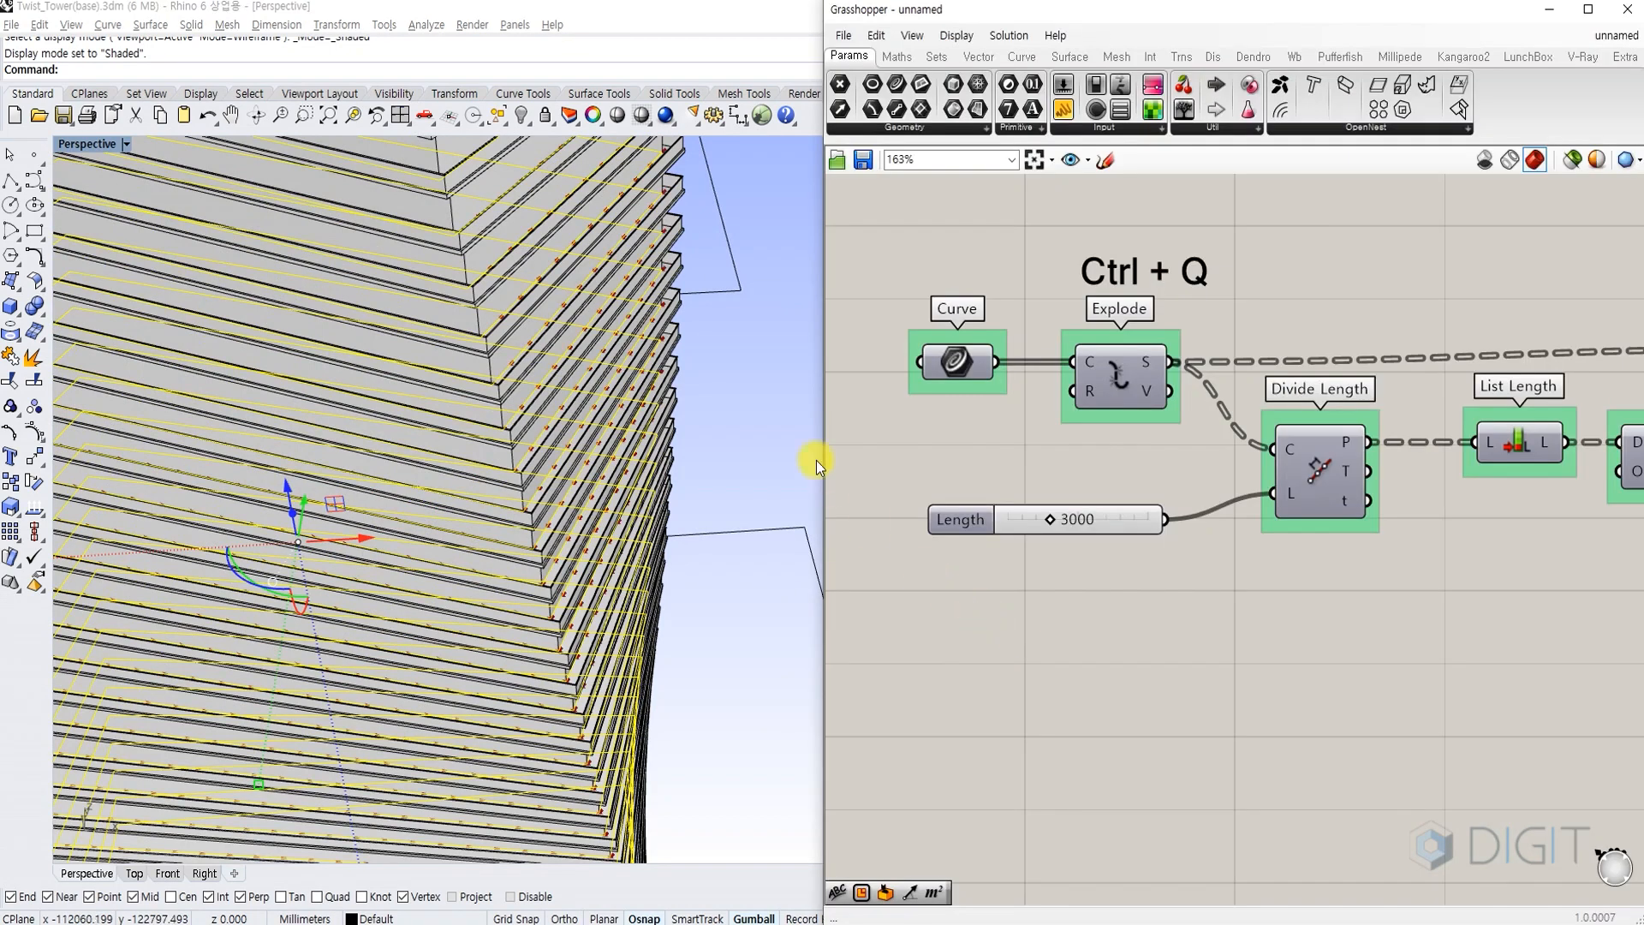
left_click(753, 467)
Examine the division points on the tower's floors in wireframe and shaded display alongside the Divide Curve component.
scroll(614, 484, "down", 6)
key("ctrl+alt+w")
key("ctrl+alt+s")
scroll(608, 495, "down", 2)
right_click_drag(605, 501, 539, 526)
right_click_drag(1224, 546, 1089, 537)
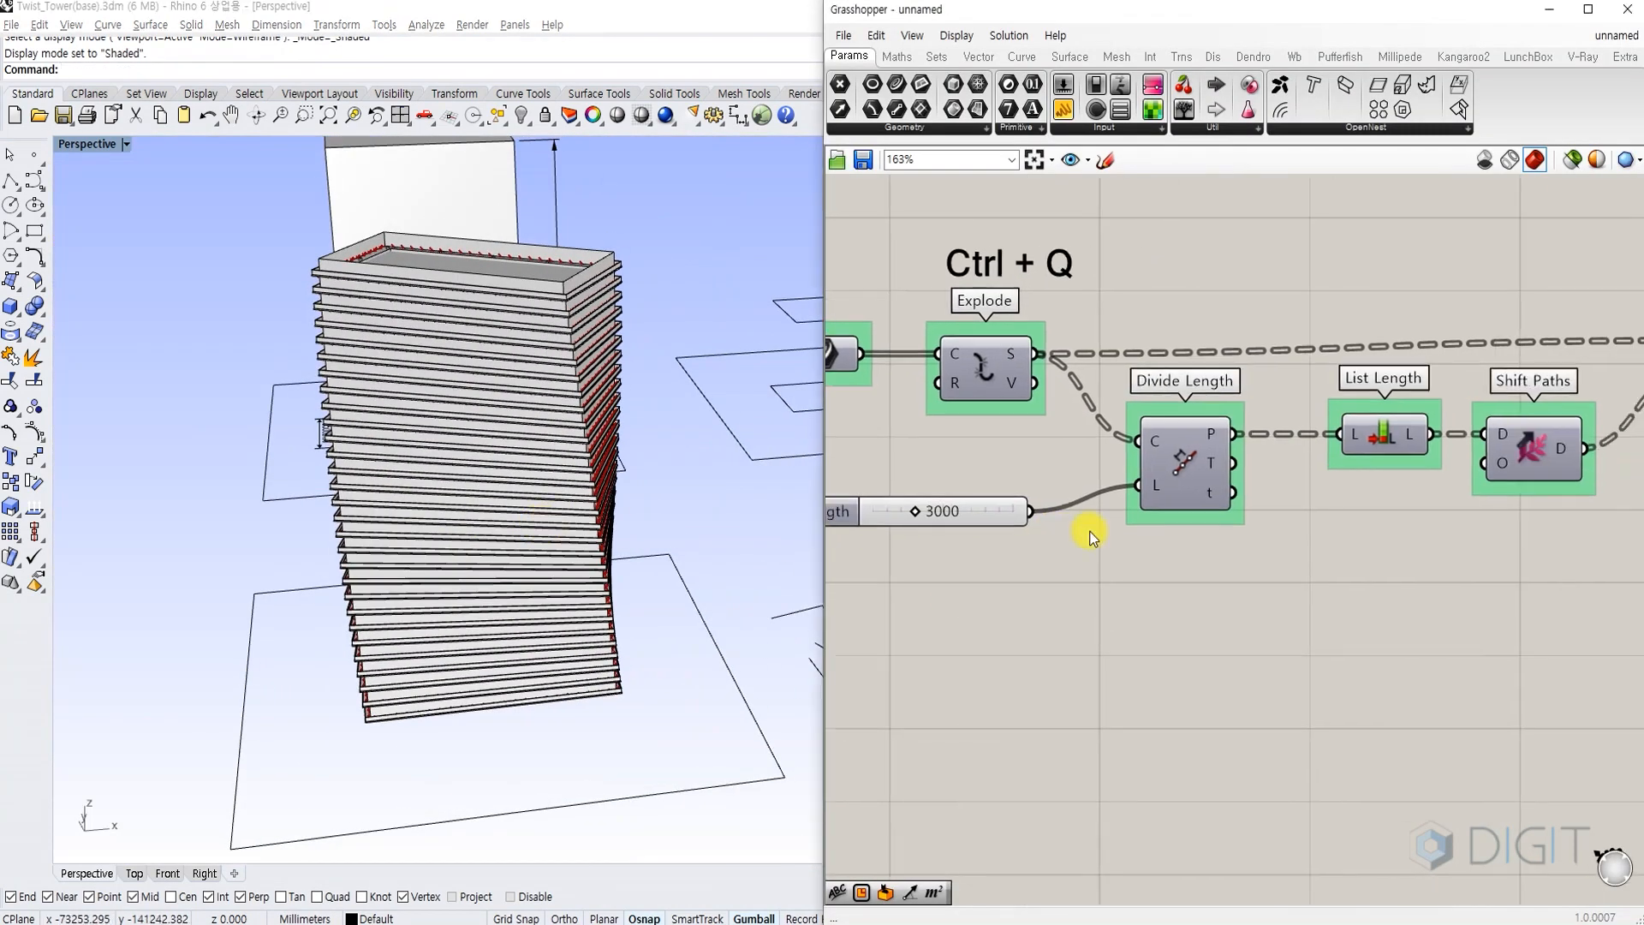
scroll(1089, 538, "down", 3)
mouse_move(1532, 523)
right_mouse_down()
mouse_move(1337, 505)
mouse_move(1173, 582)
right_mouse_up()
scroll(1173, 581, "up", 4)
scroll(502, 546, "up", 10)
key("ctrl+alt+w")
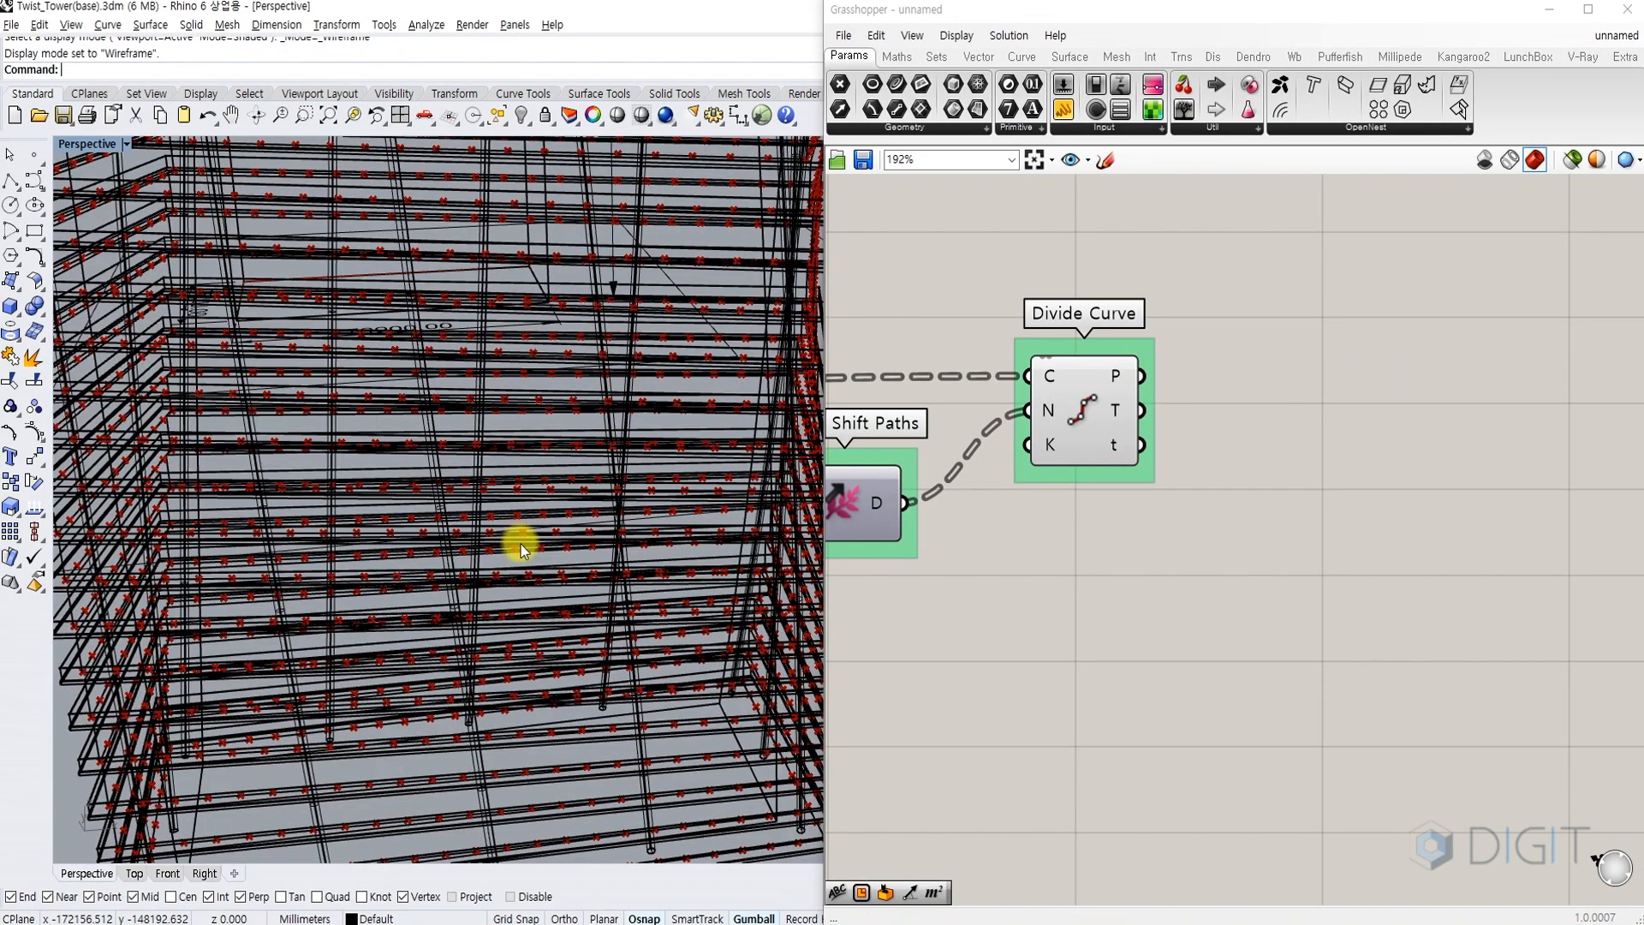
scroll(532, 548, "down", 5)
key("ctrl+alt+s")
Add a Line SDL component beside Divide Curve and connect Divide Curve's points output to its start input.
double_click(1283, 529)
type("l")
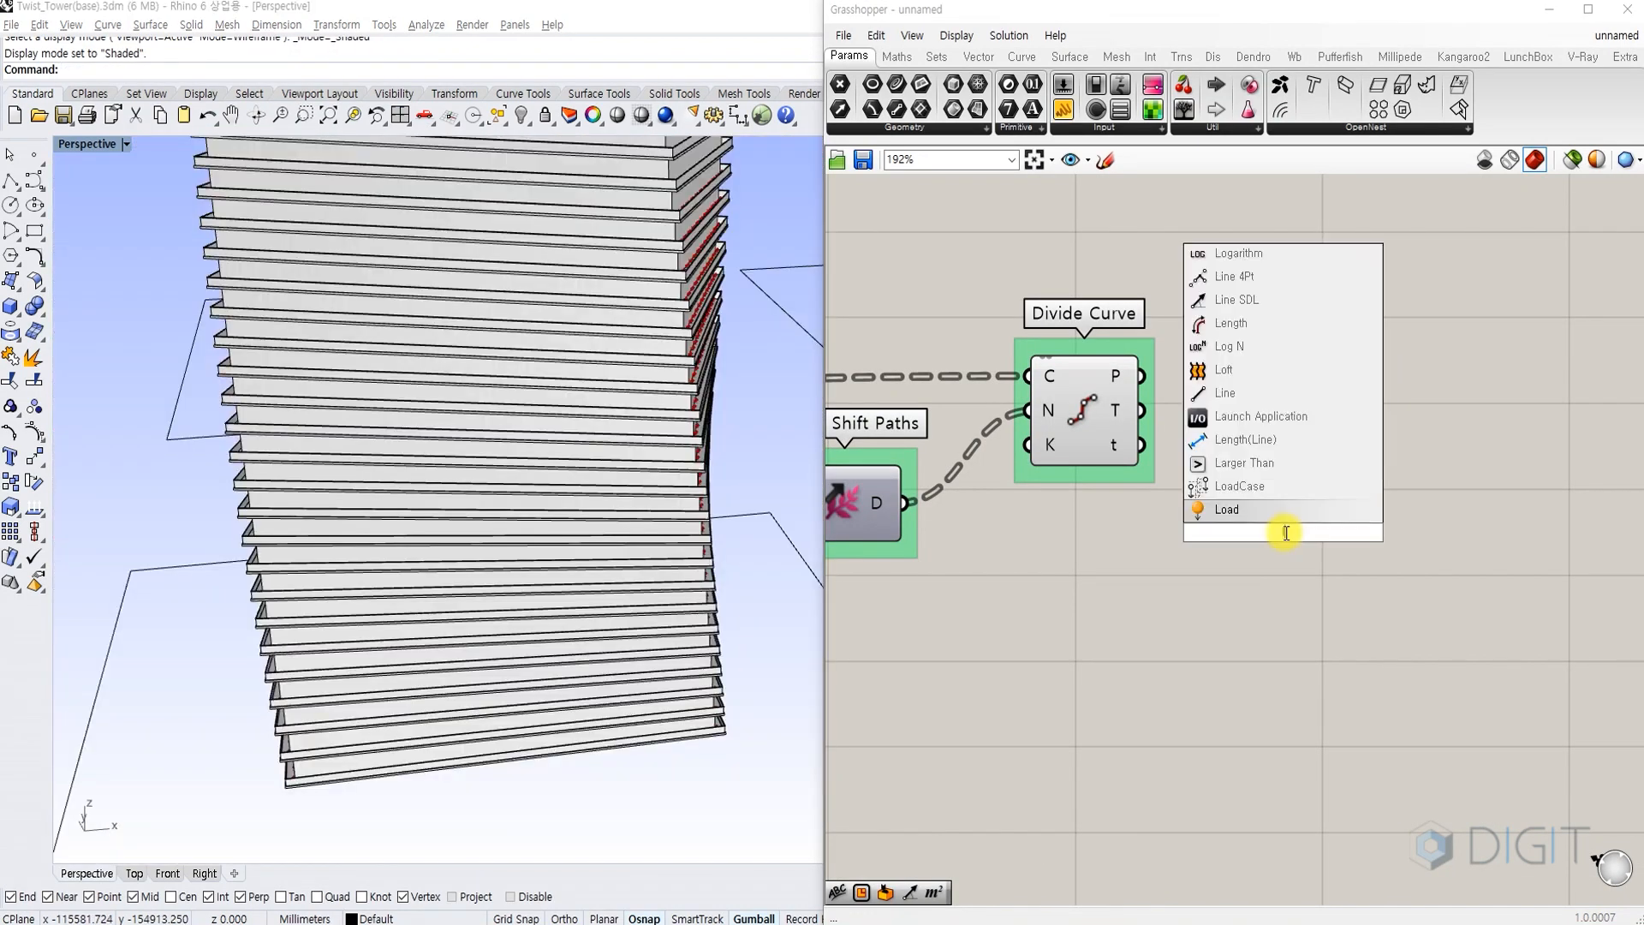
type("ine sdl")
key("Return")
left_click_drag(1283, 529, 1356, 423)
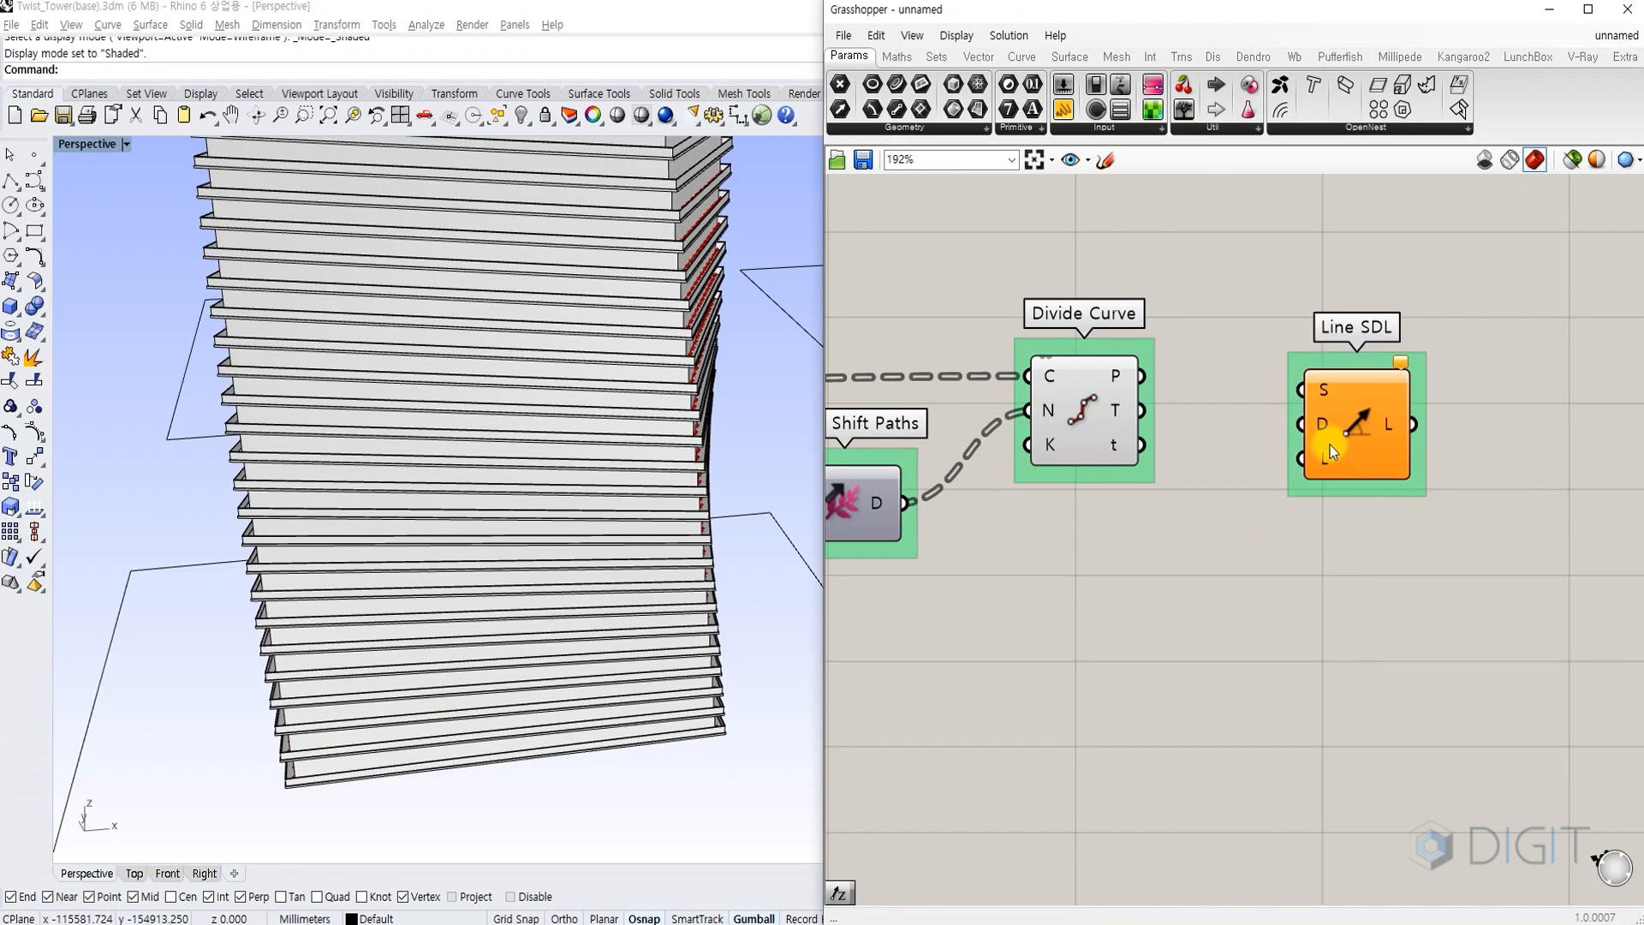
left_click(1332, 439)
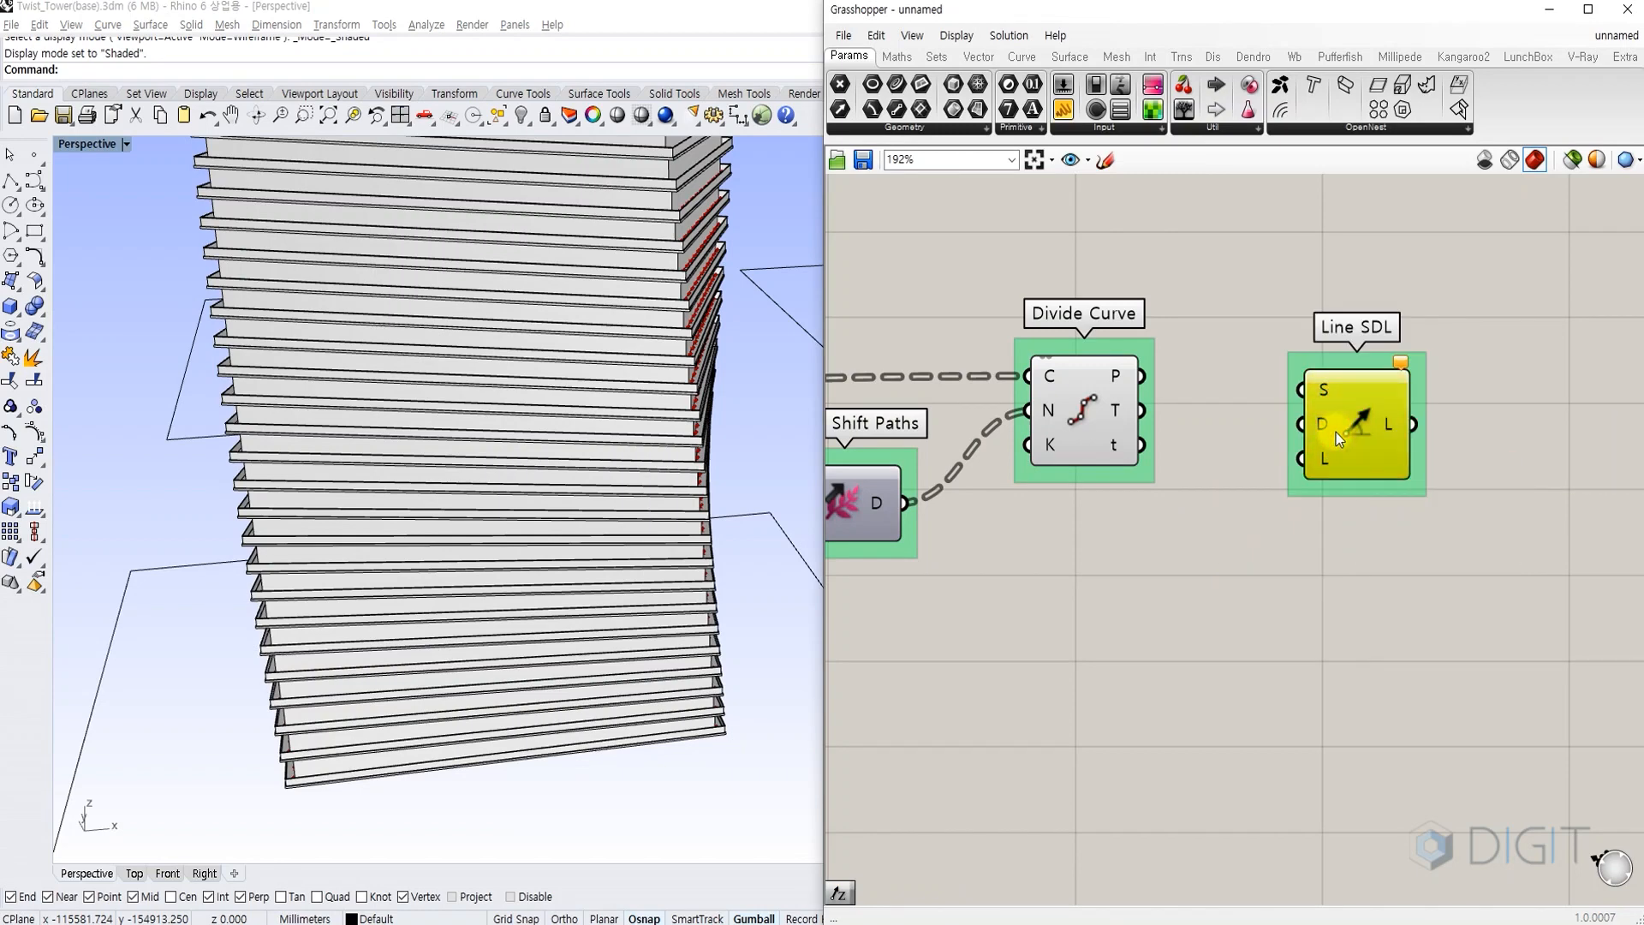
left_click(1093, 384)
left_click_drag(1142, 377, 1303, 388)
Add a Unit Z vector component, group it, label it "Unit Z" and connect it to Line SDL's direction input.
double_click(1196, 560)
type("z")
left_click(1214, 546)
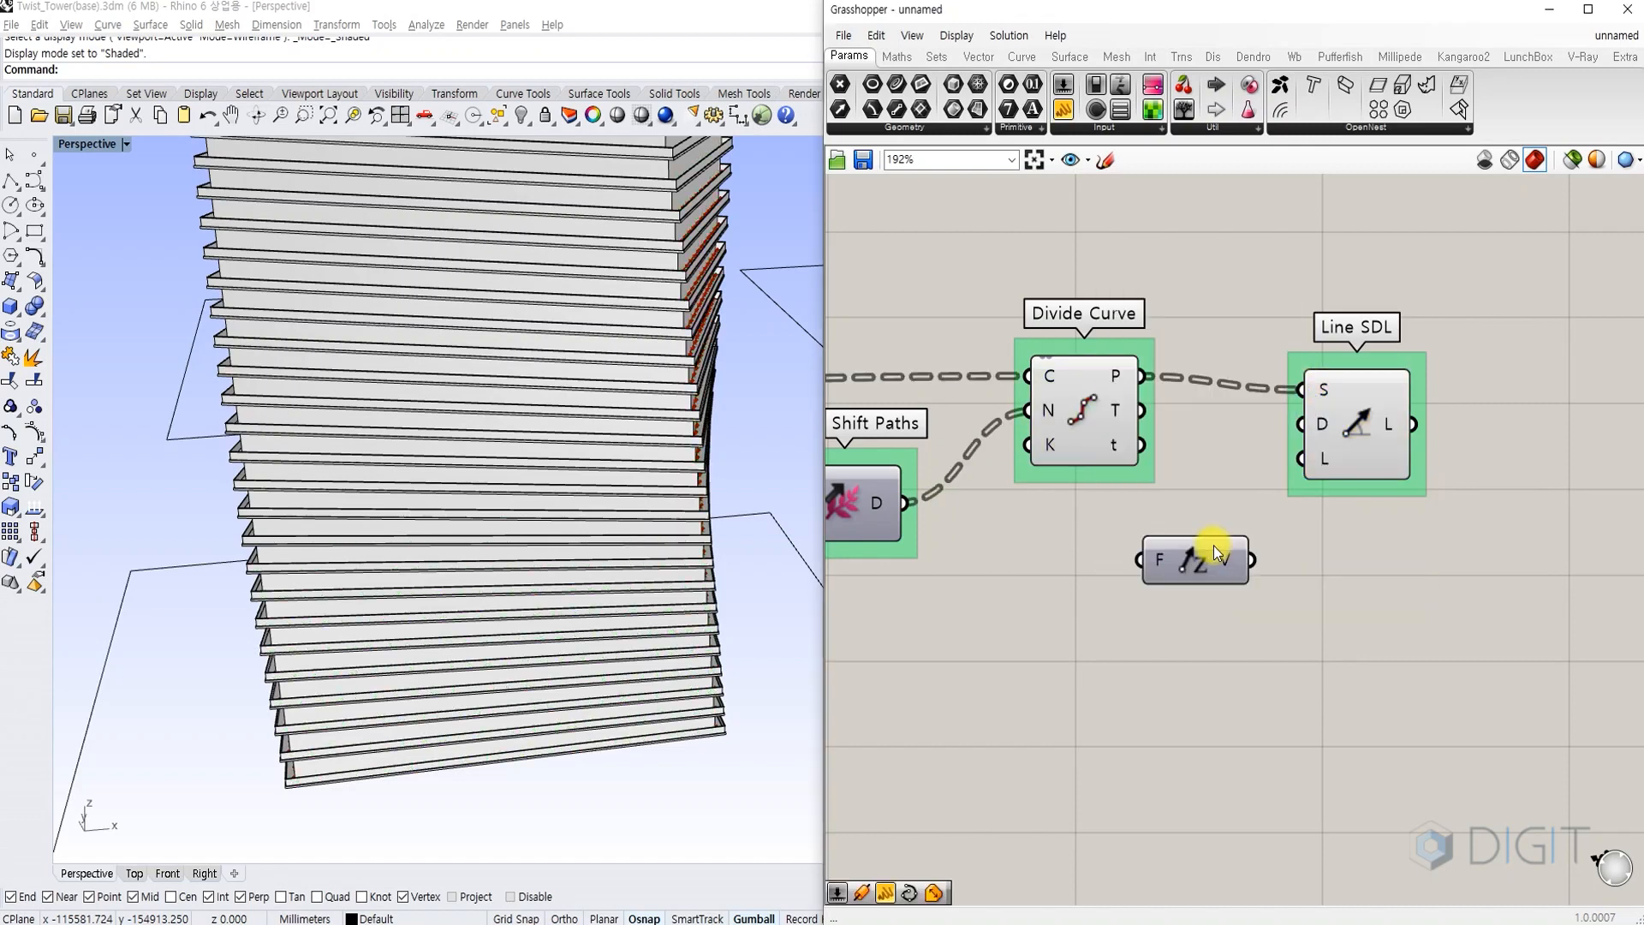
left_click_drag(1215, 546, 1203, 563)
key("ctrl+g")
right_click(1199, 546)
left_click(1265, 553)
type("Unit Z")
left_click(1289, 519)
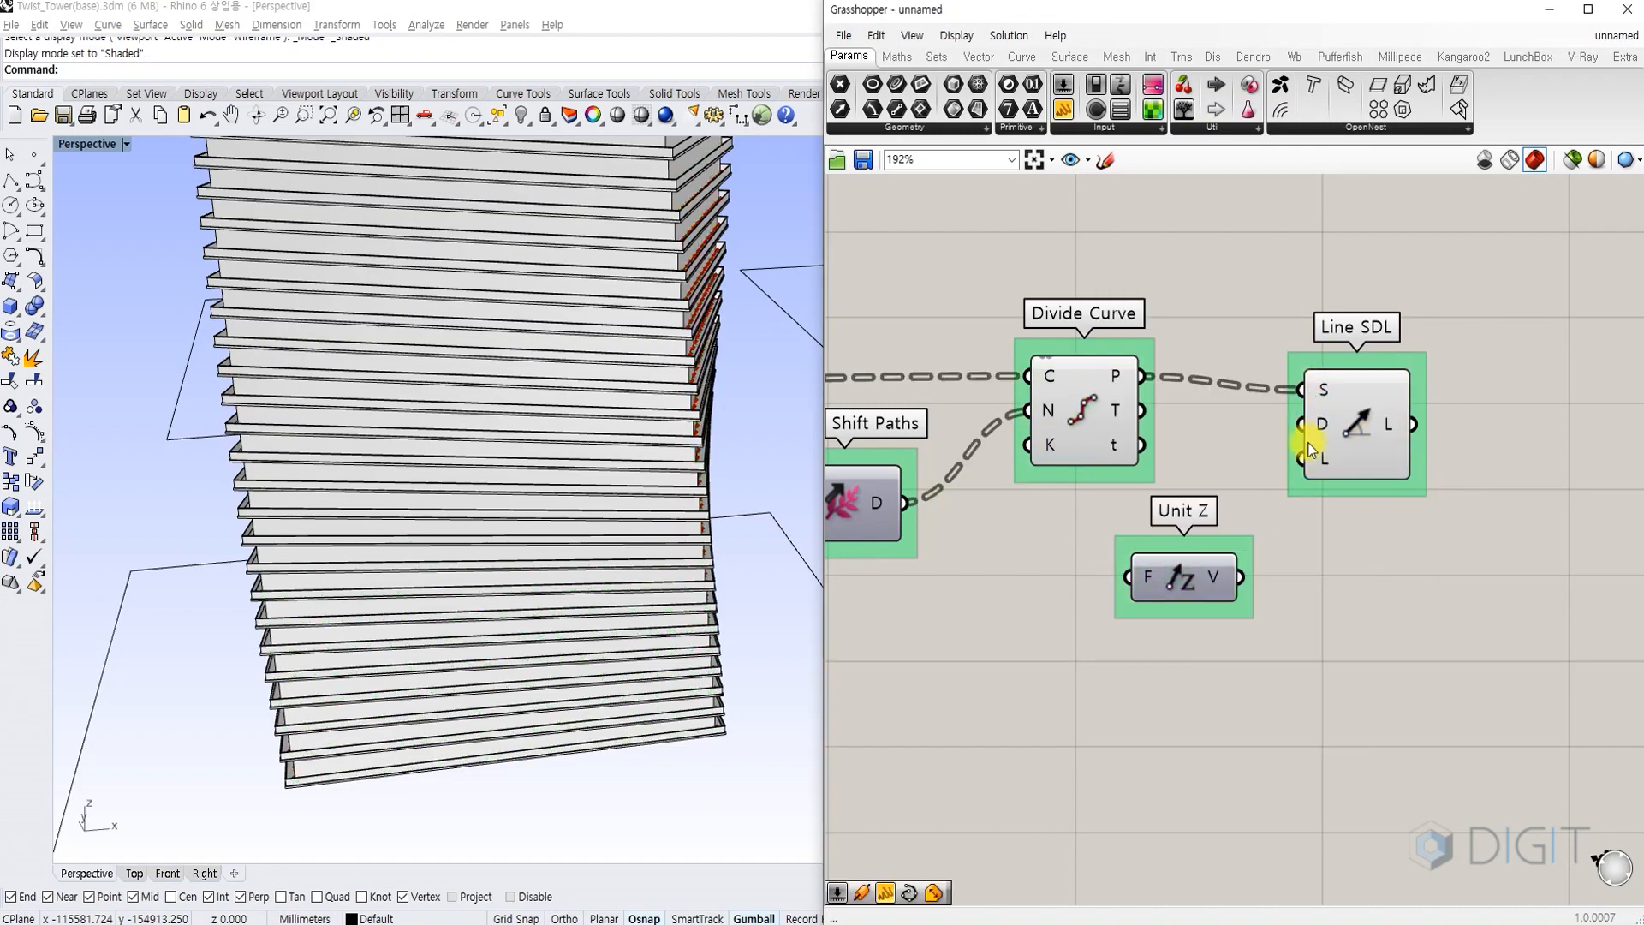
left_click_drag(1305, 428, 1137, 540)
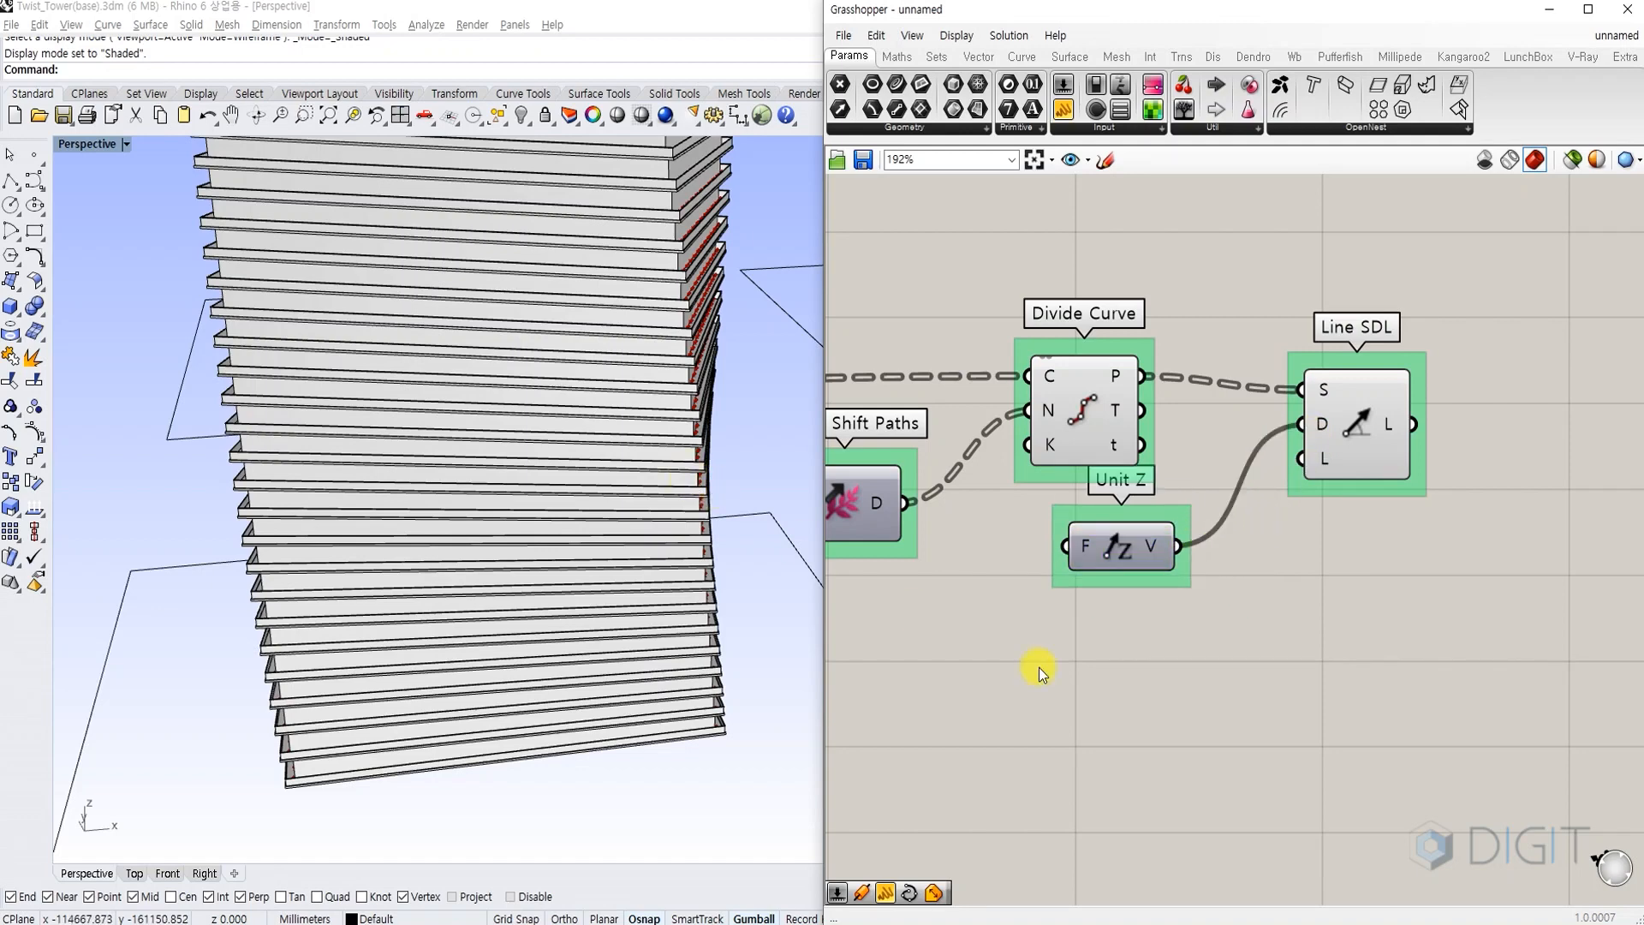
Add a 3700 number slider as Line SDL's length and arrange Unit Z and Line SDL neatly around it.
double_click(1084, 652)
type("3700")
key("Return")
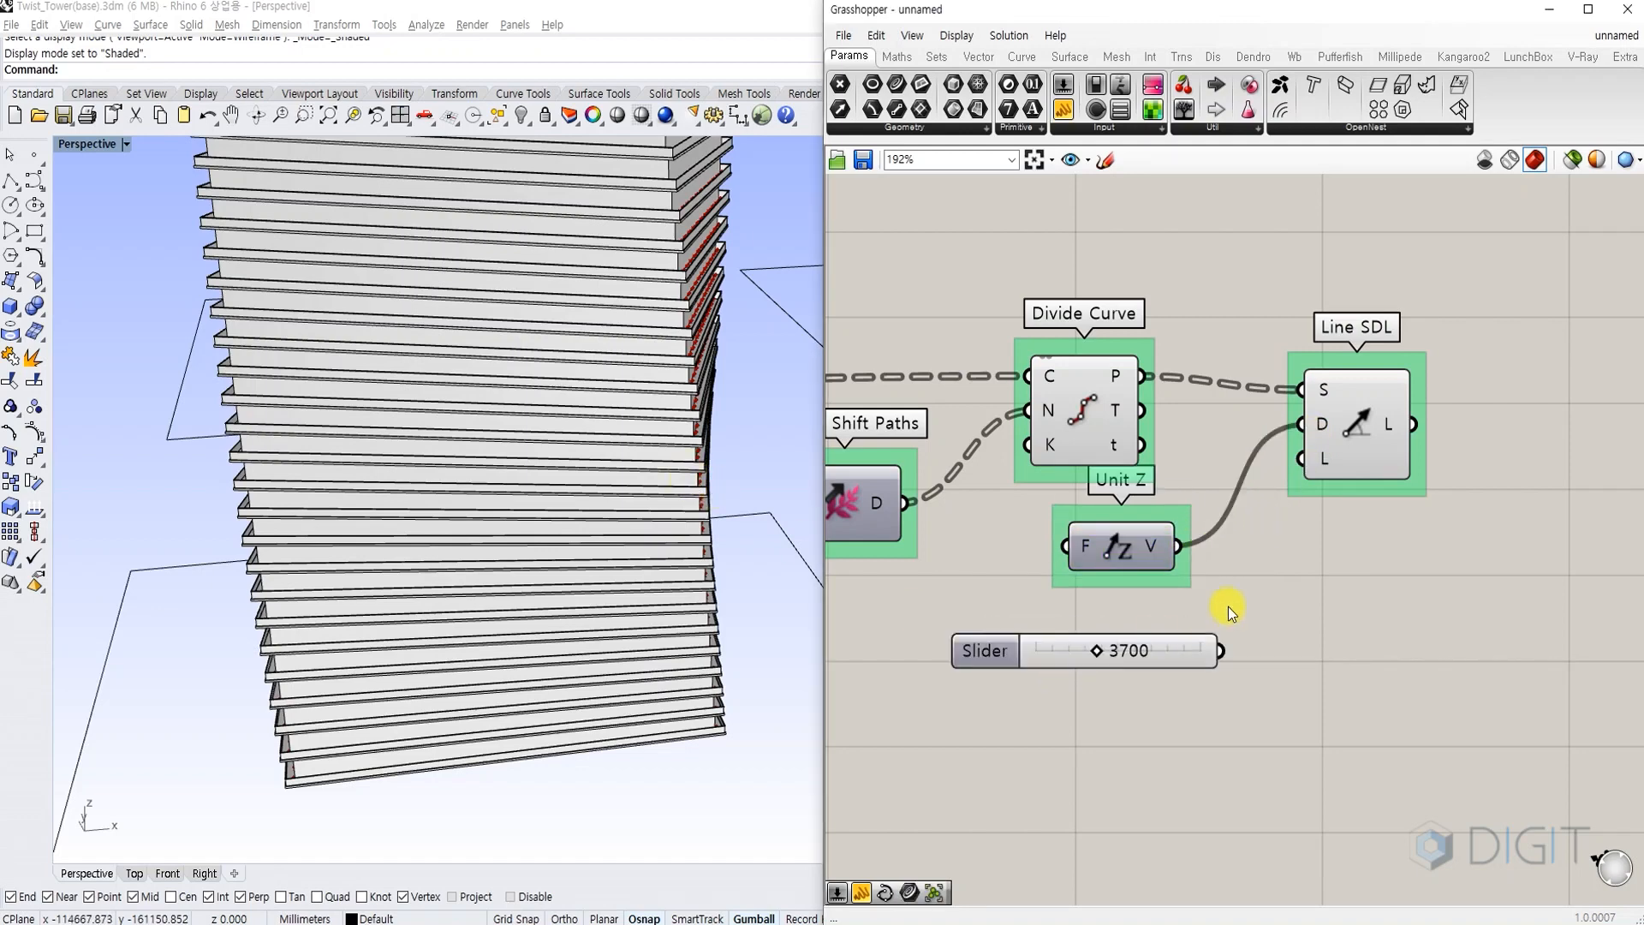
left_click_drag(1304, 460, 1127, 663)
left_click_drag(1116, 545, 1118, 597)
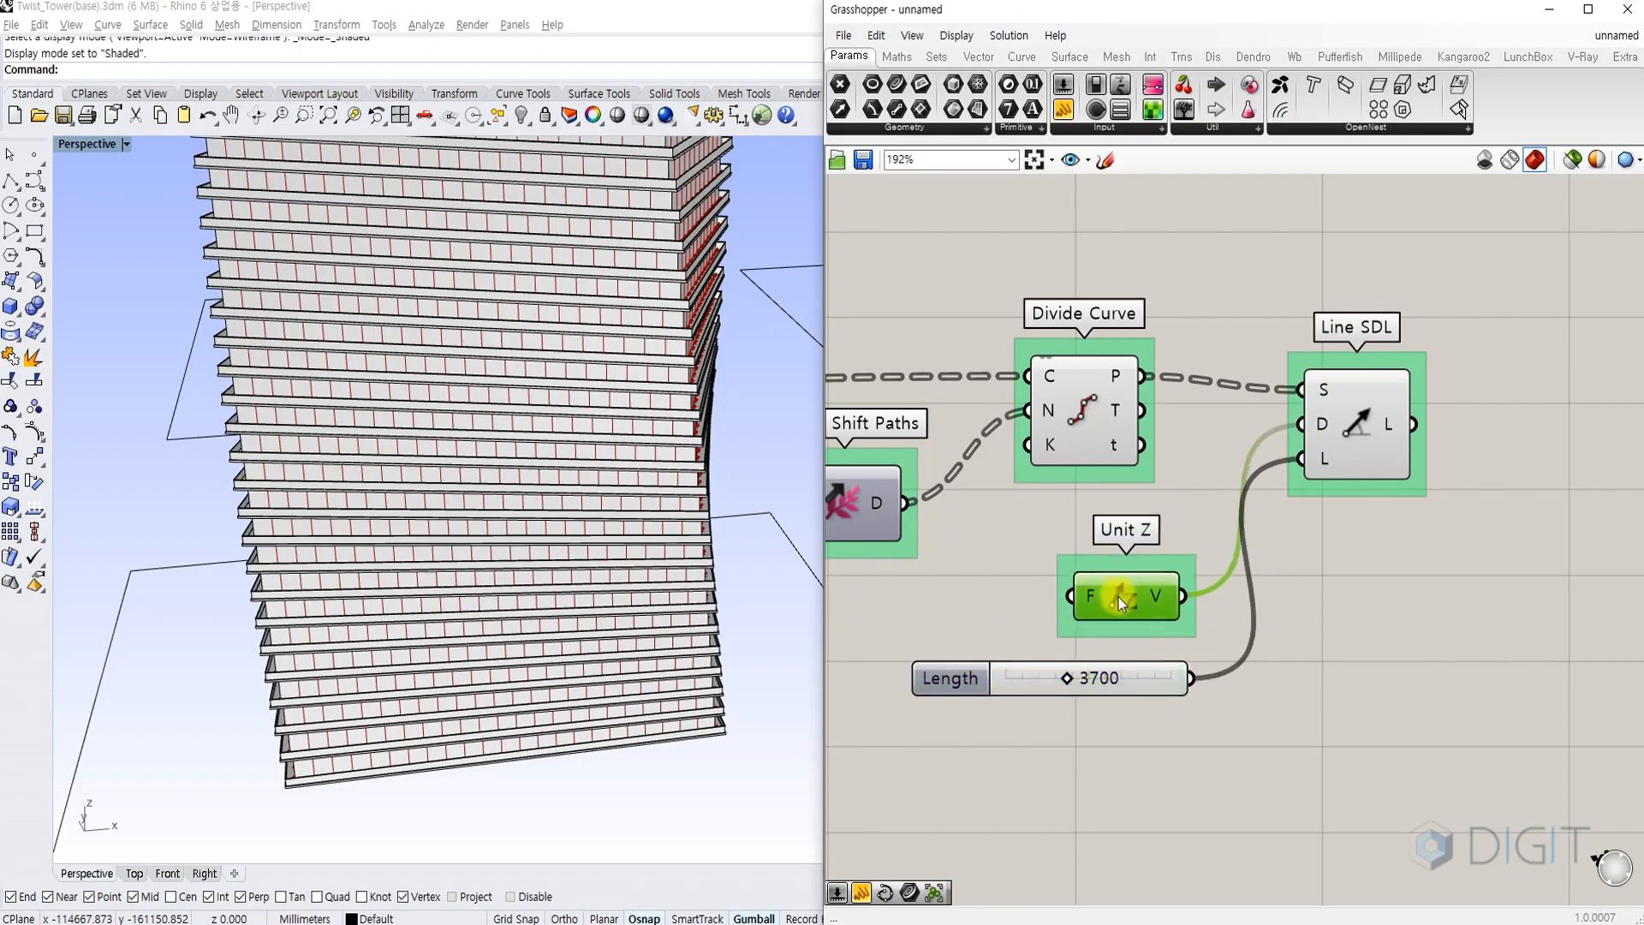
left_click_drag(1358, 454, 1422, 566)
Turn off the preview of the Divide Curve component.
left_click(1105, 402)
key("ctrl+q")
left_click(1178, 367)
left_click(1122, 390)
left_click(1269, 360)
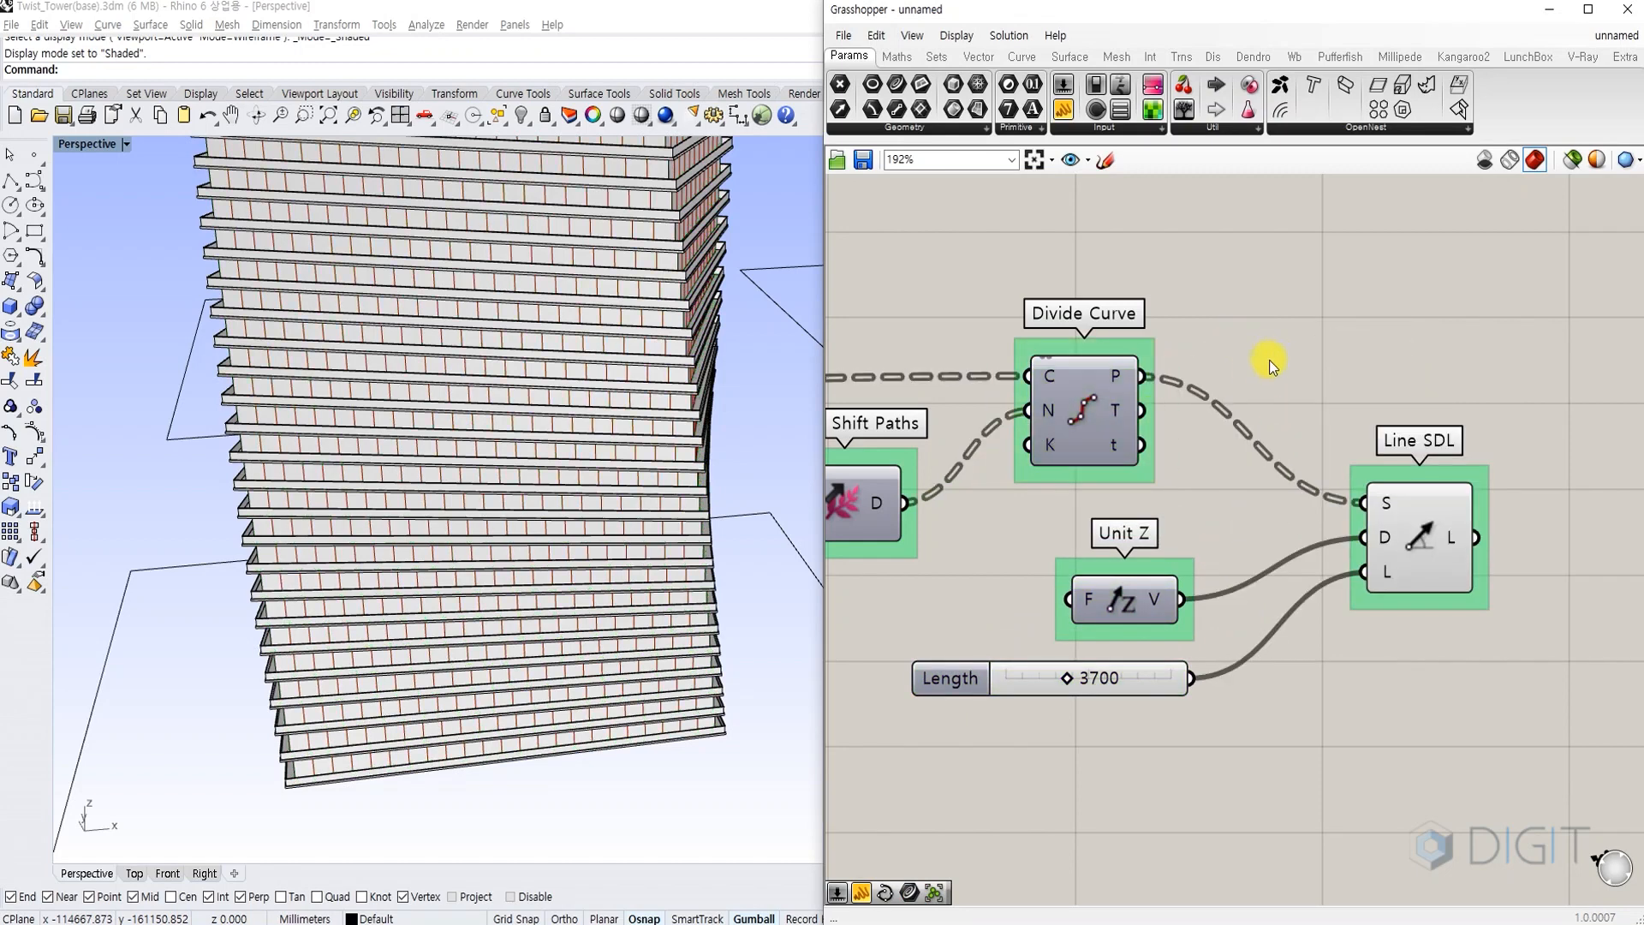
Lower the Divide Length slider to 2811 and examine the spacing of the vertical lines on the tower.
scroll(1269, 360, "down", 2)
right_click_drag(1185, 446, 1231, 448)
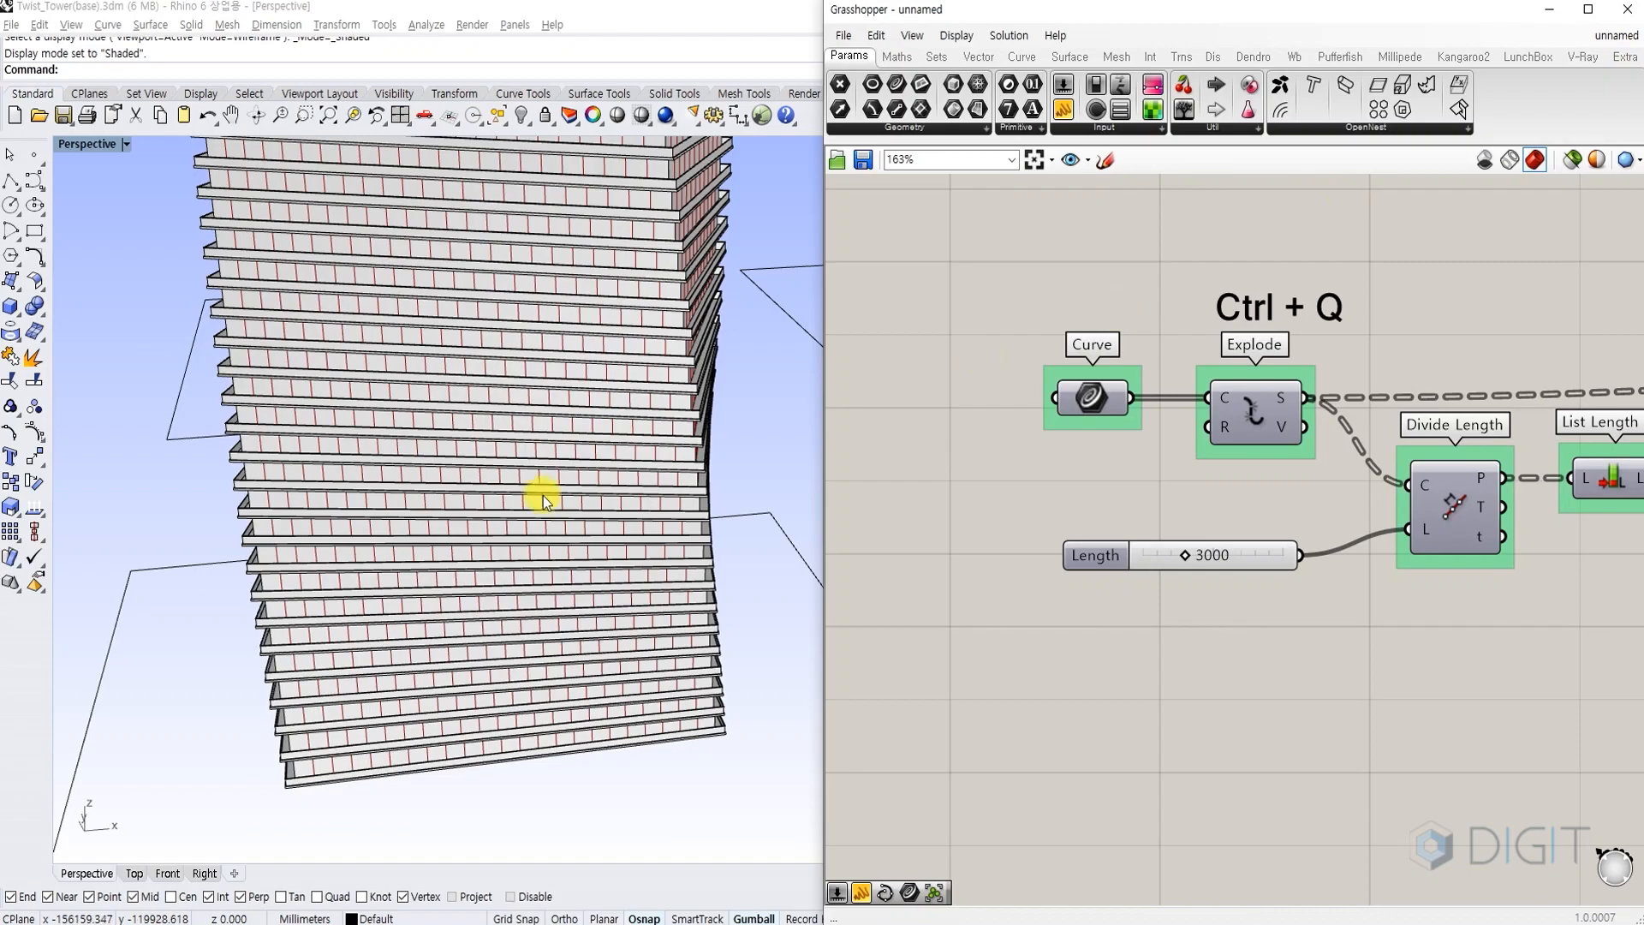
right_click_drag(540, 488, 514, 517)
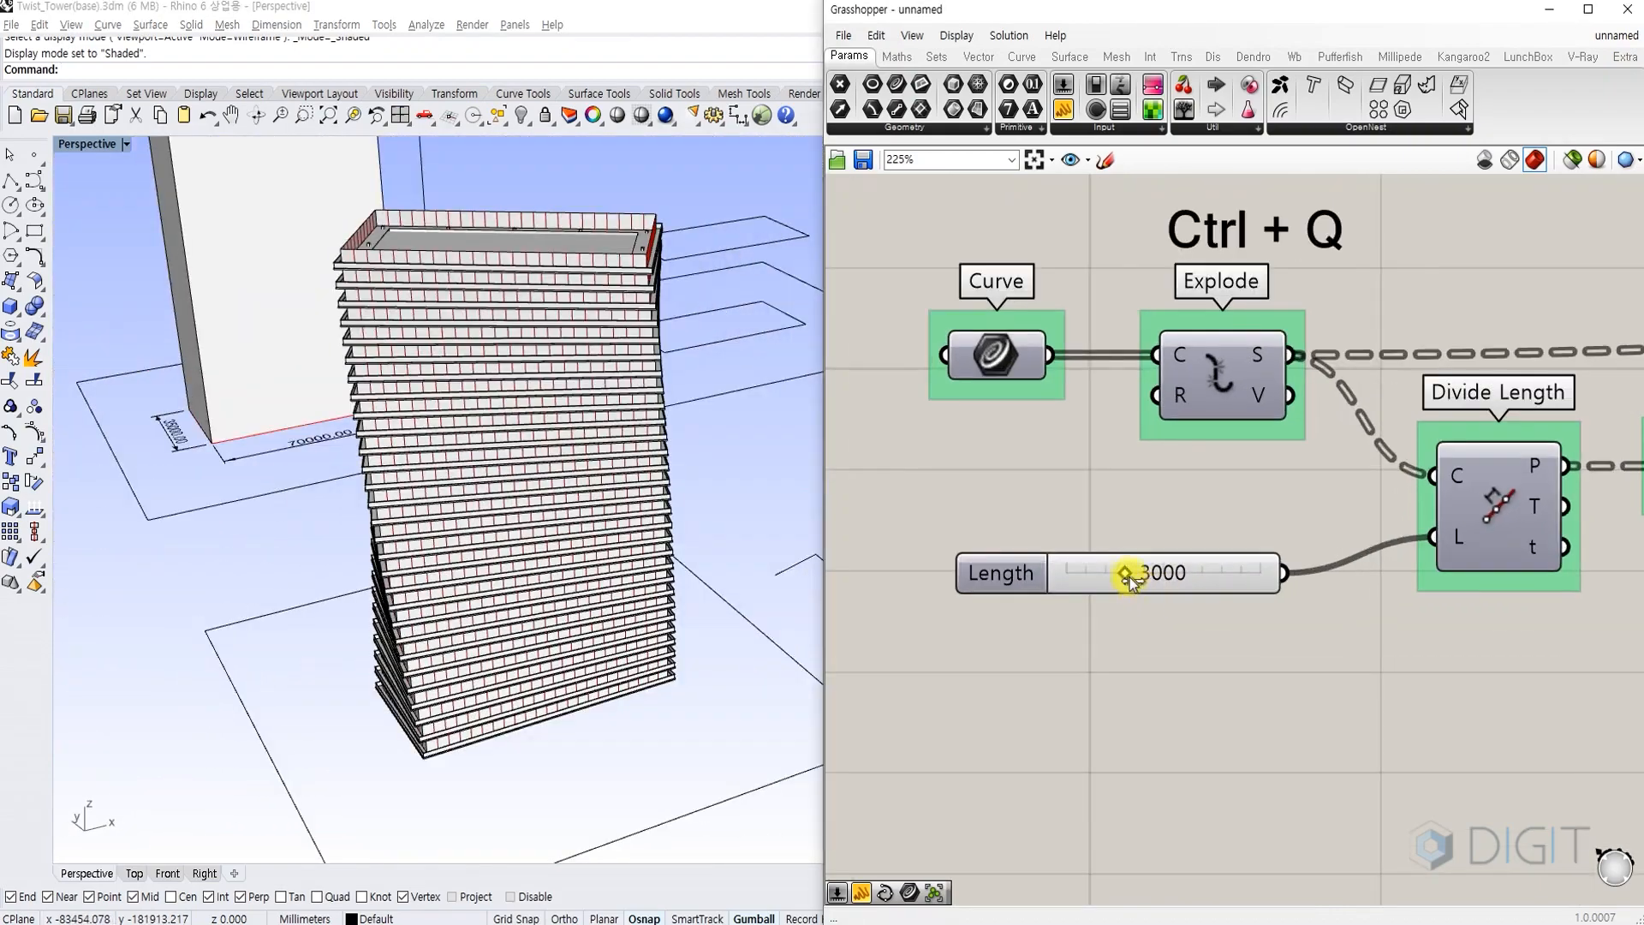
scroll(1128, 580, "up", 1)
mouse_move(1128, 577)
left_mouse_down()
mouse_move(1093, 579)
mouse_move(1126, 575)
left_mouse_up()
scroll(1153, 576, "up", 3)
scroll(586, 535, "up", 4)
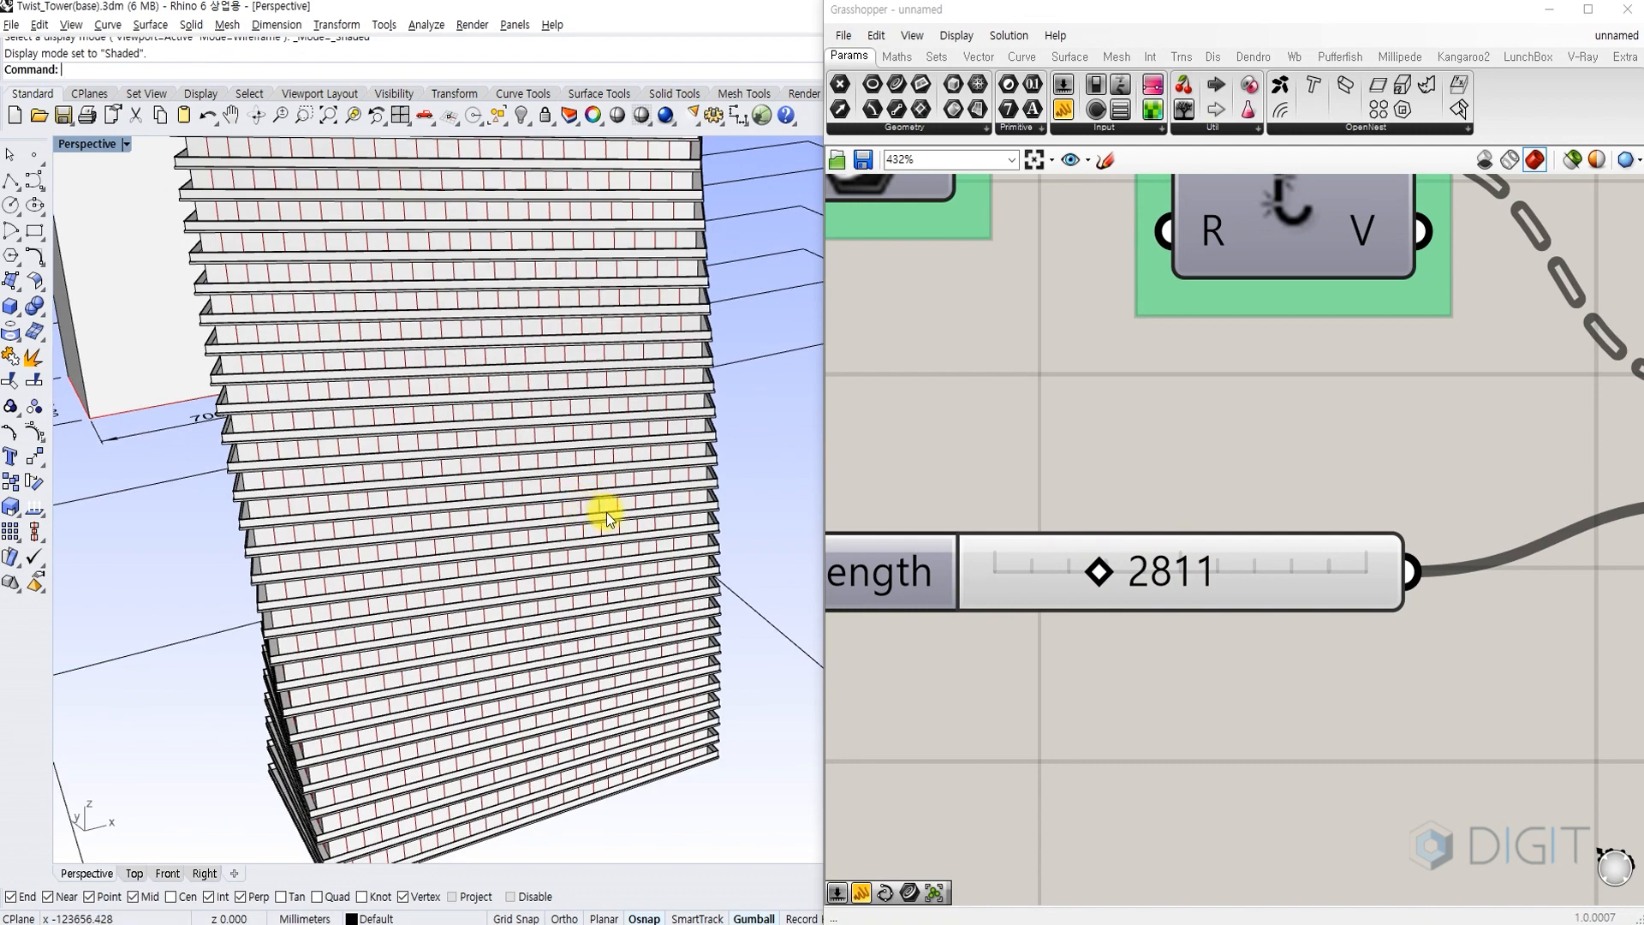
scroll(368, 554, "down", 4)
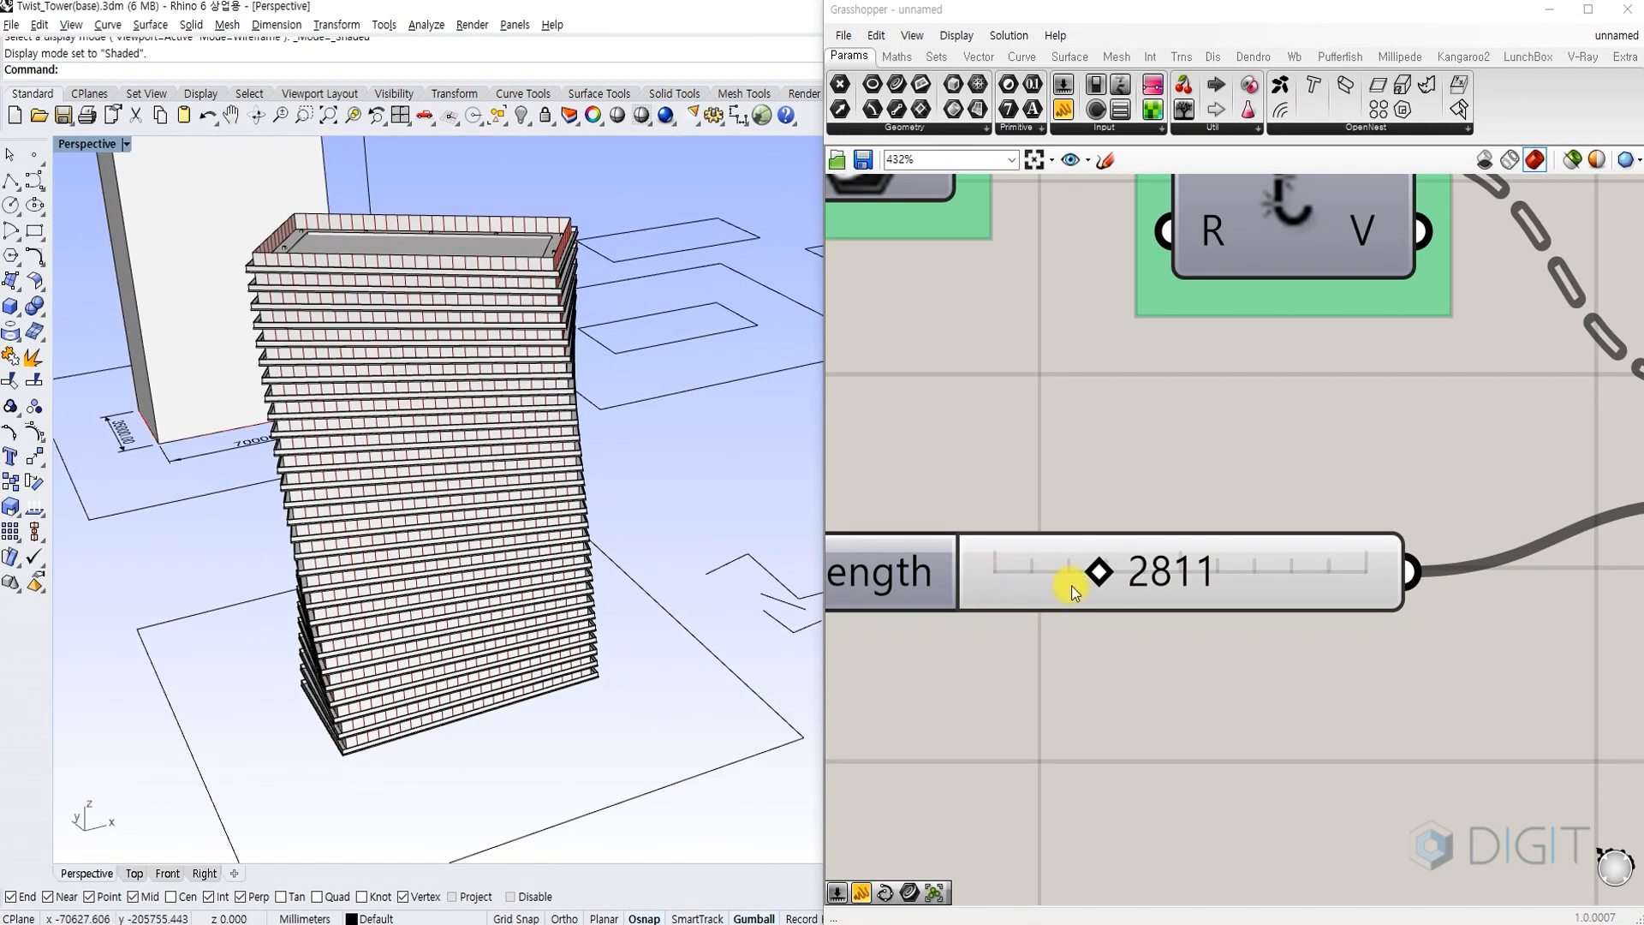
Test a Divide Length value of 2500 and return the slider to 3000.
double_click(1108, 577)
type("2500")
key("Return")
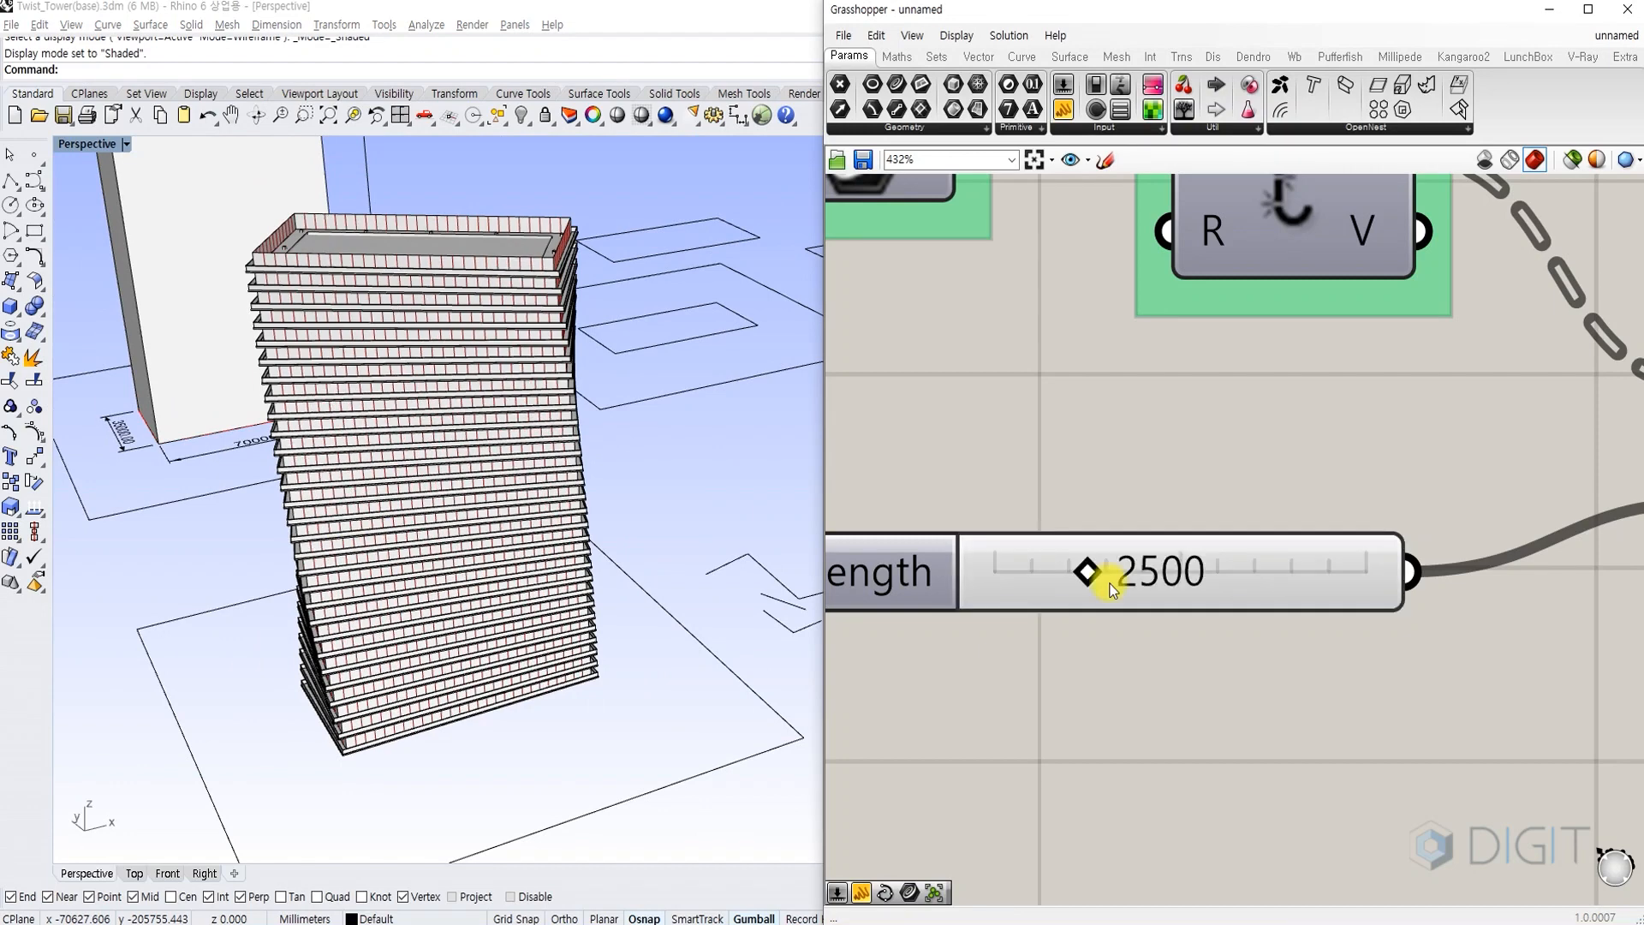
double_click(1122, 575)
type("3000")
key("Return")
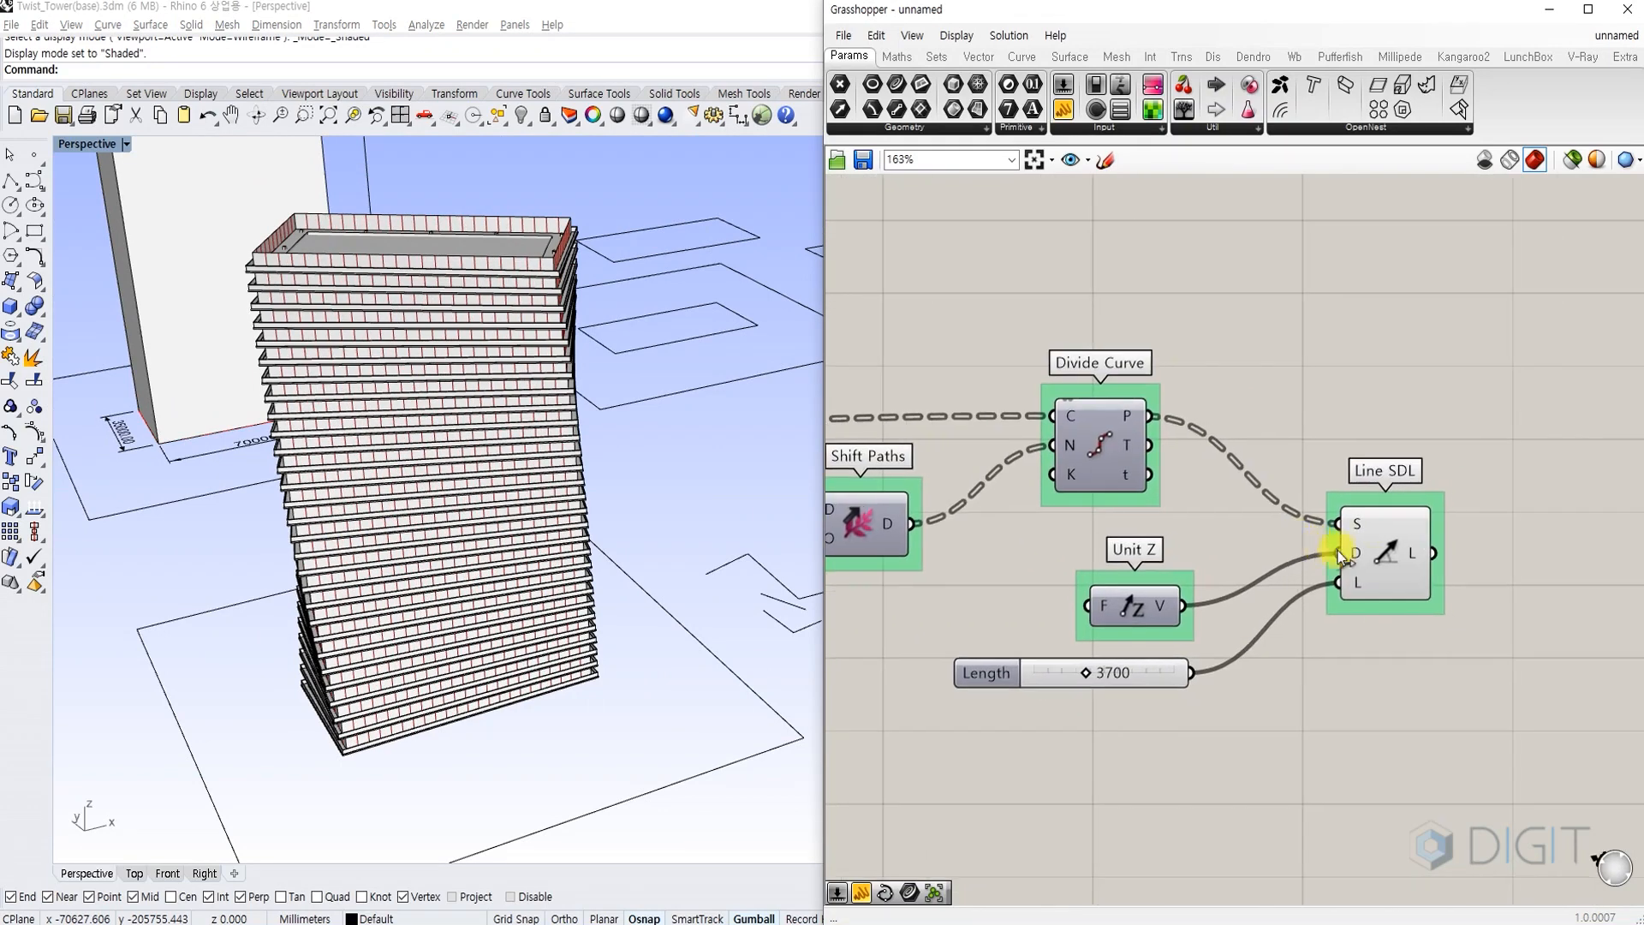
Bake the Line SDL lines onto the Default layer and close the Grasshopper window.
left_click(1392, 555)
right_click(1391, 555)
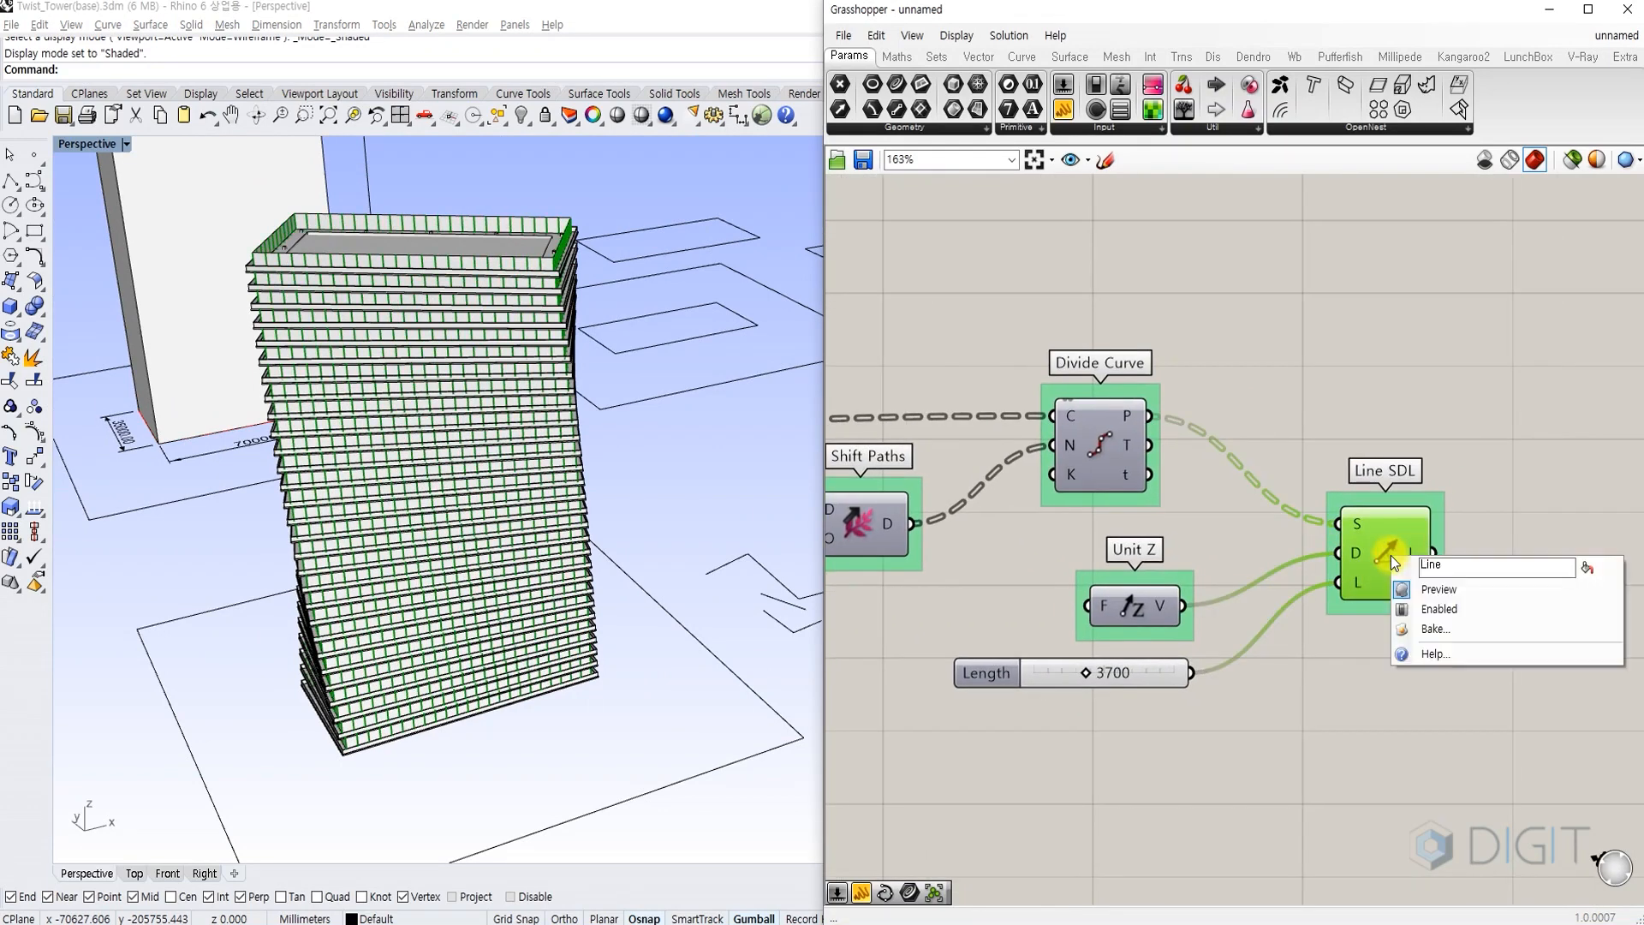
left_click(1446, 630)
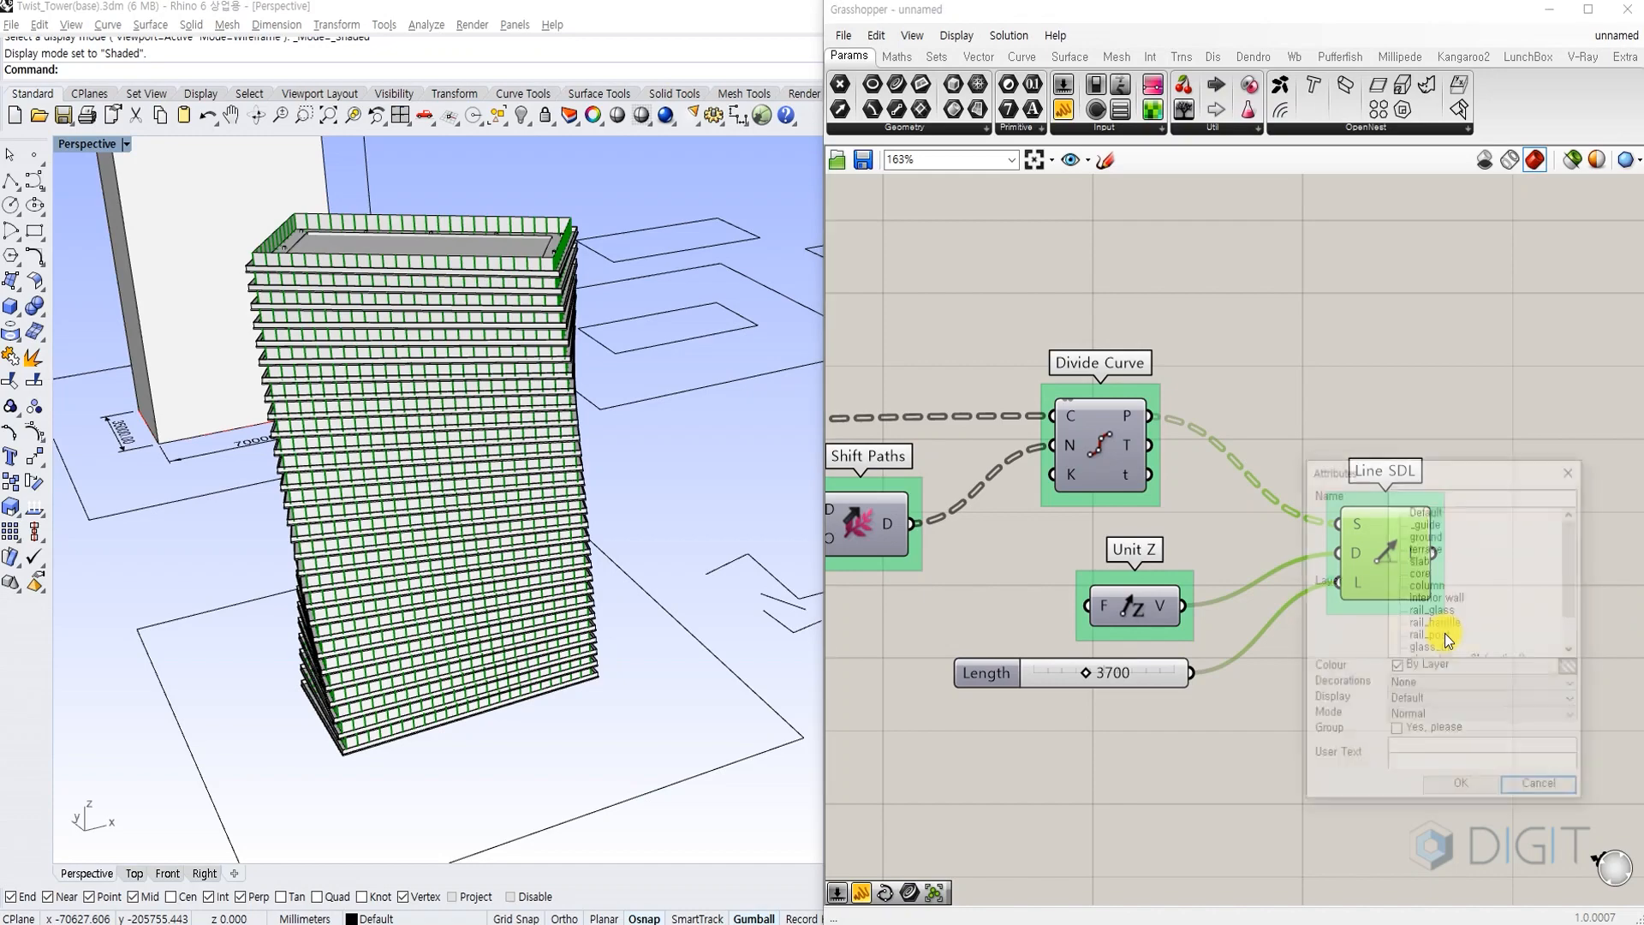
left_click(1452, 787)
left_click(1471, 197)
left_click(1627, 10)
Select the newly baked lines on the tower with SelLast and group them.
right_click_drag(663, 446, 927, 419, "shift")
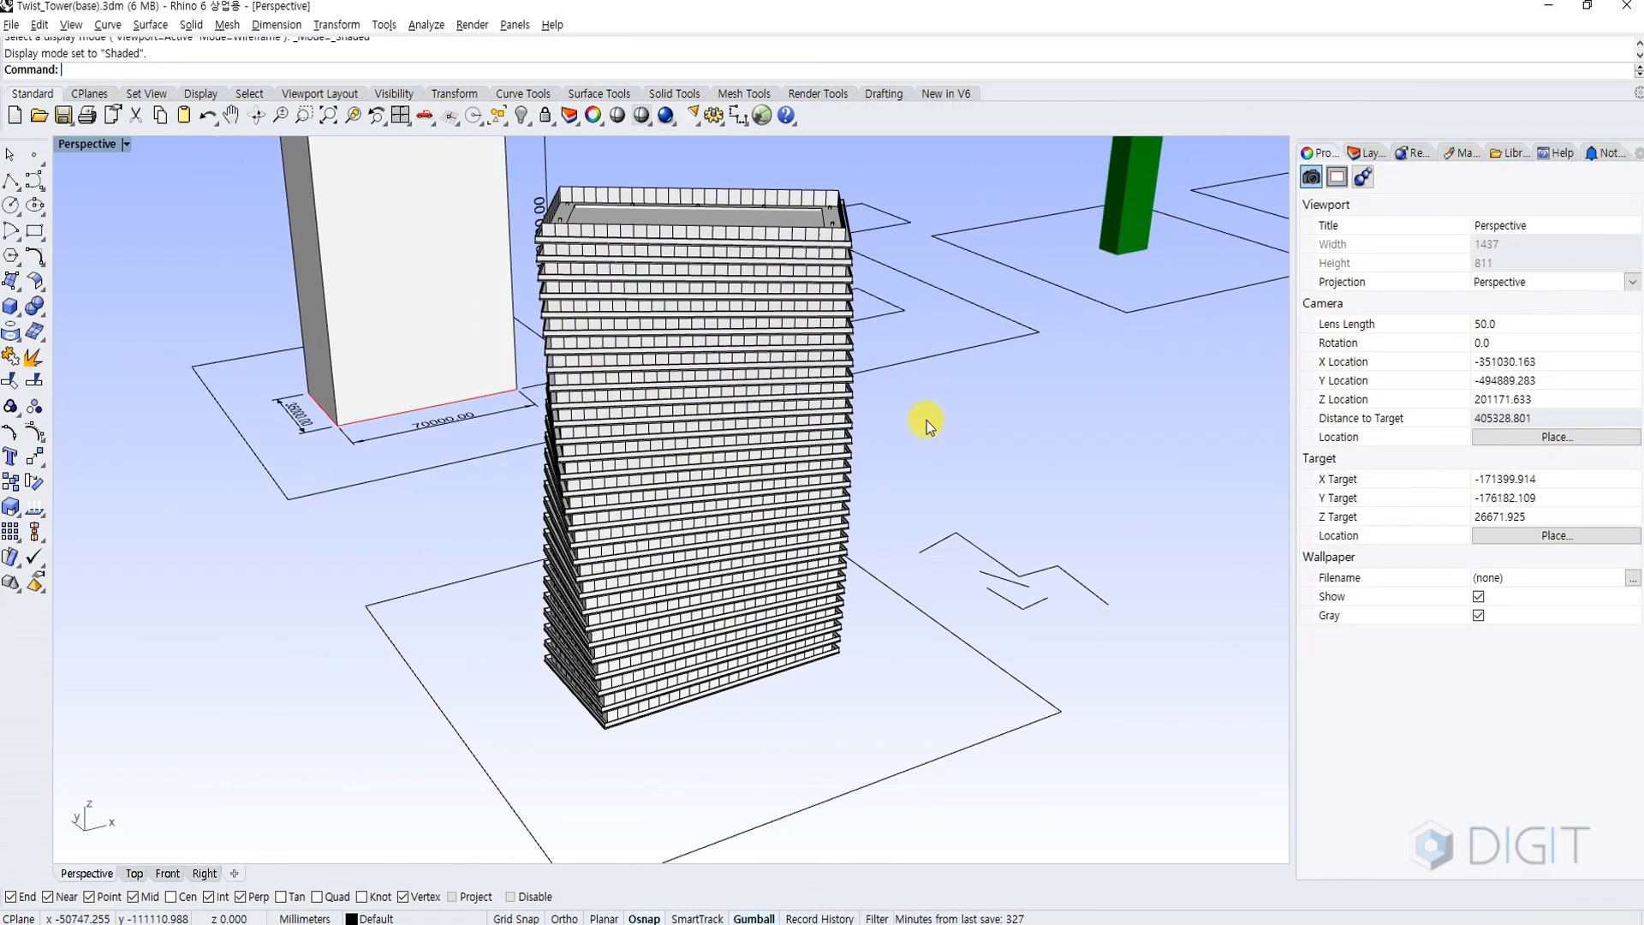
scroll(675, 599, "up", 4)
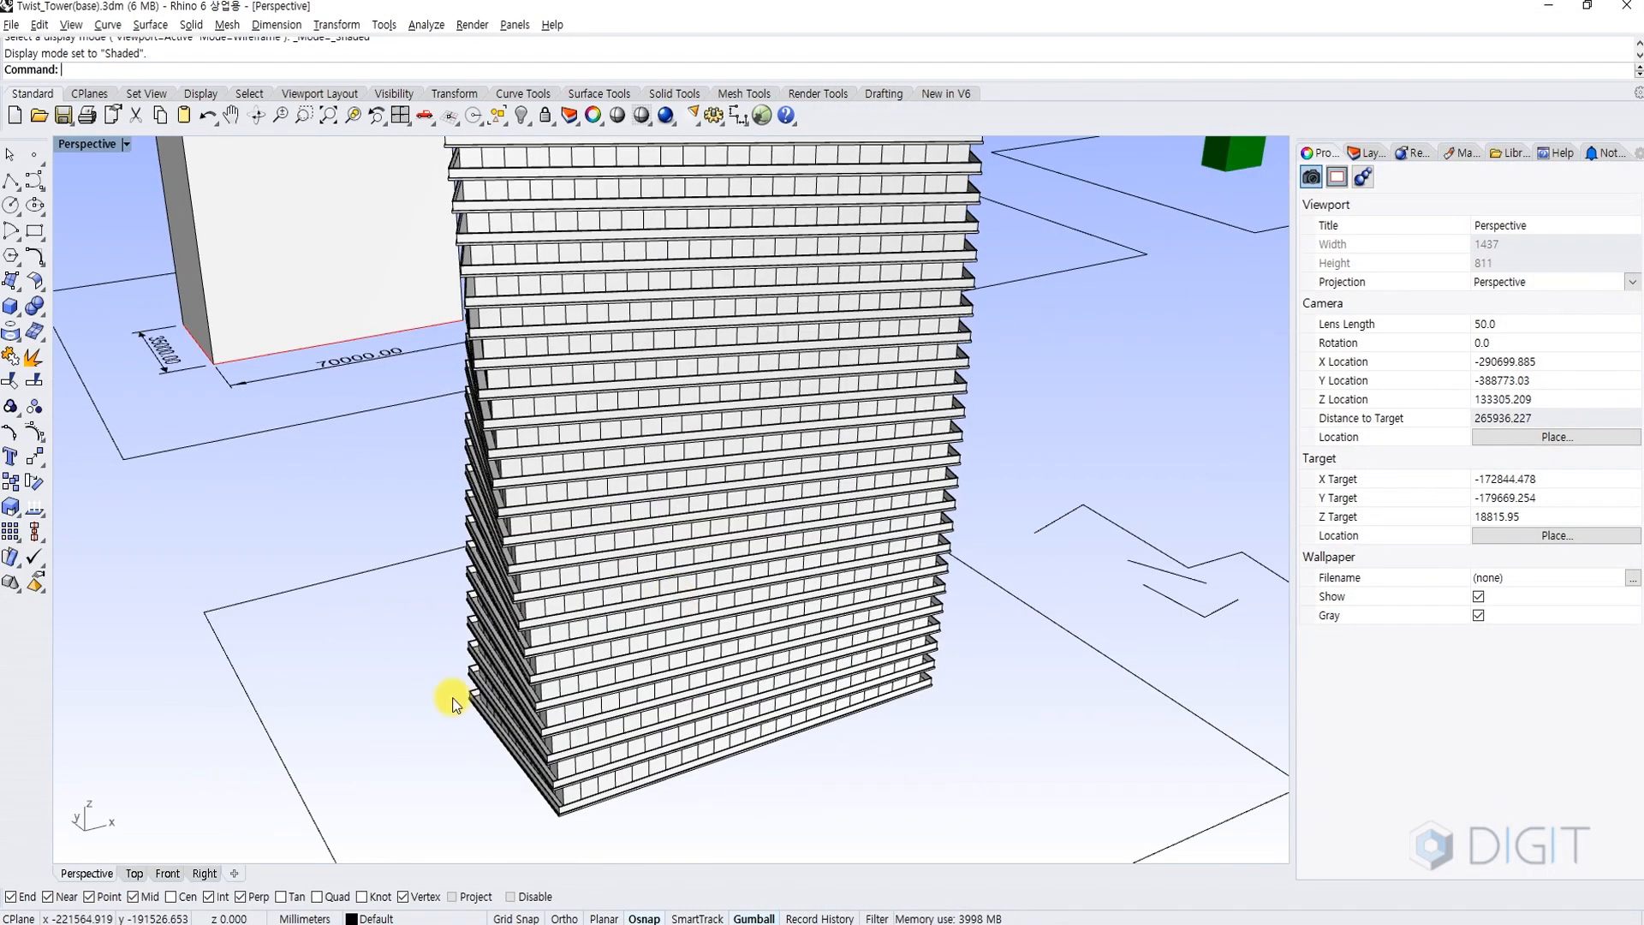
type("SelLast")
key("Return")
type("g")
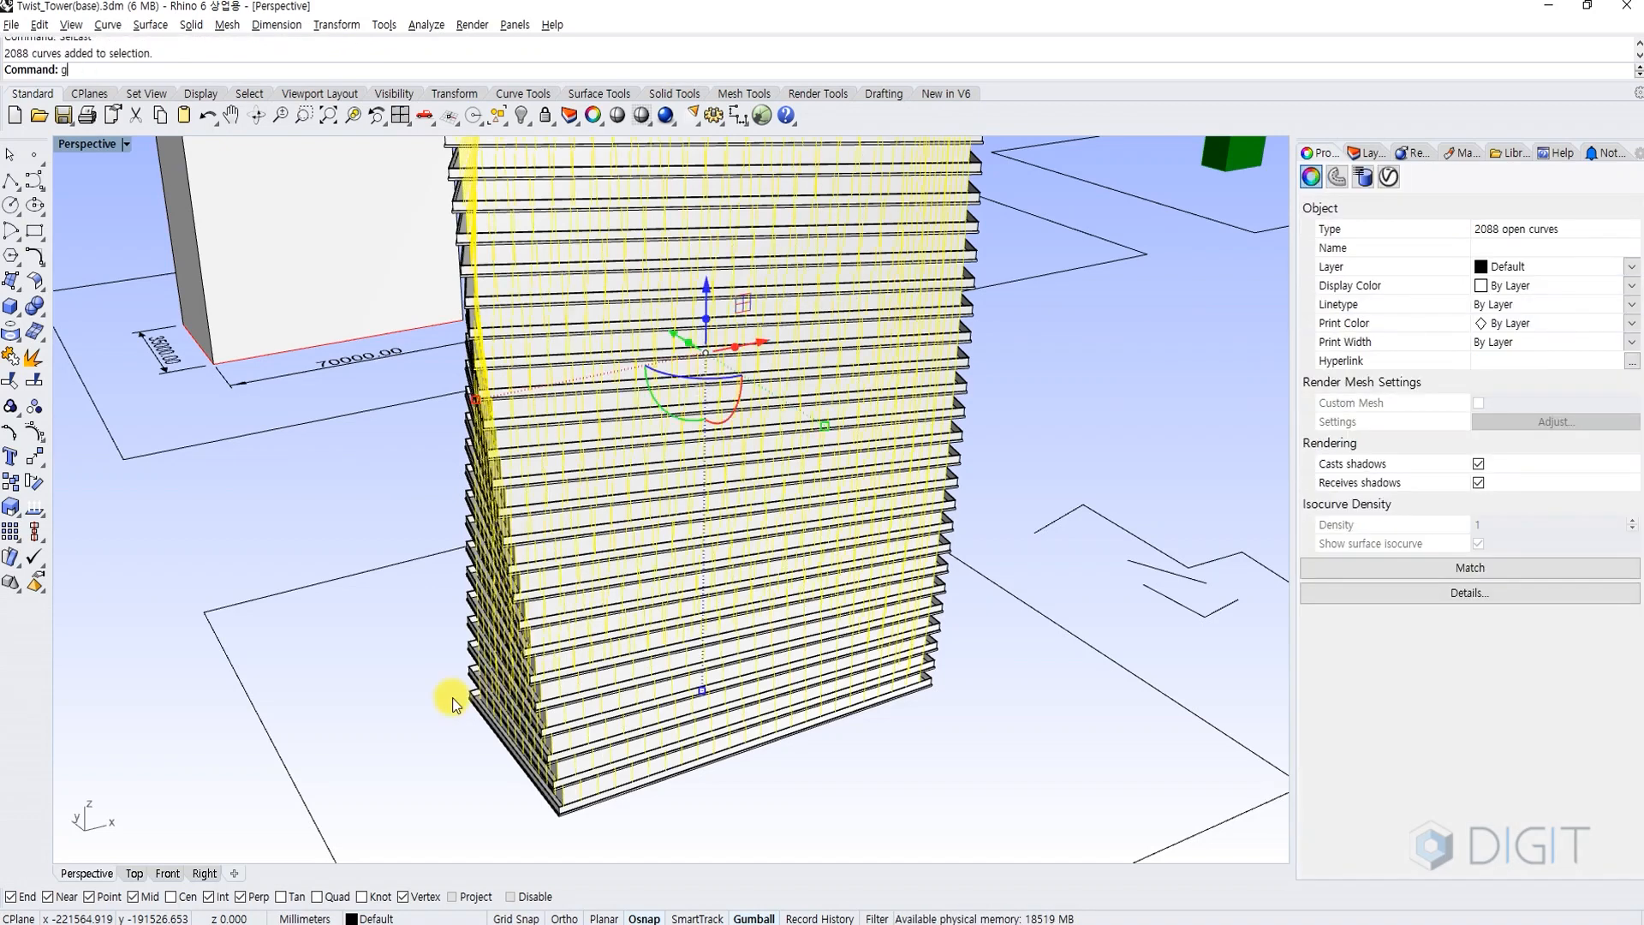
type("roup")
key("Return")
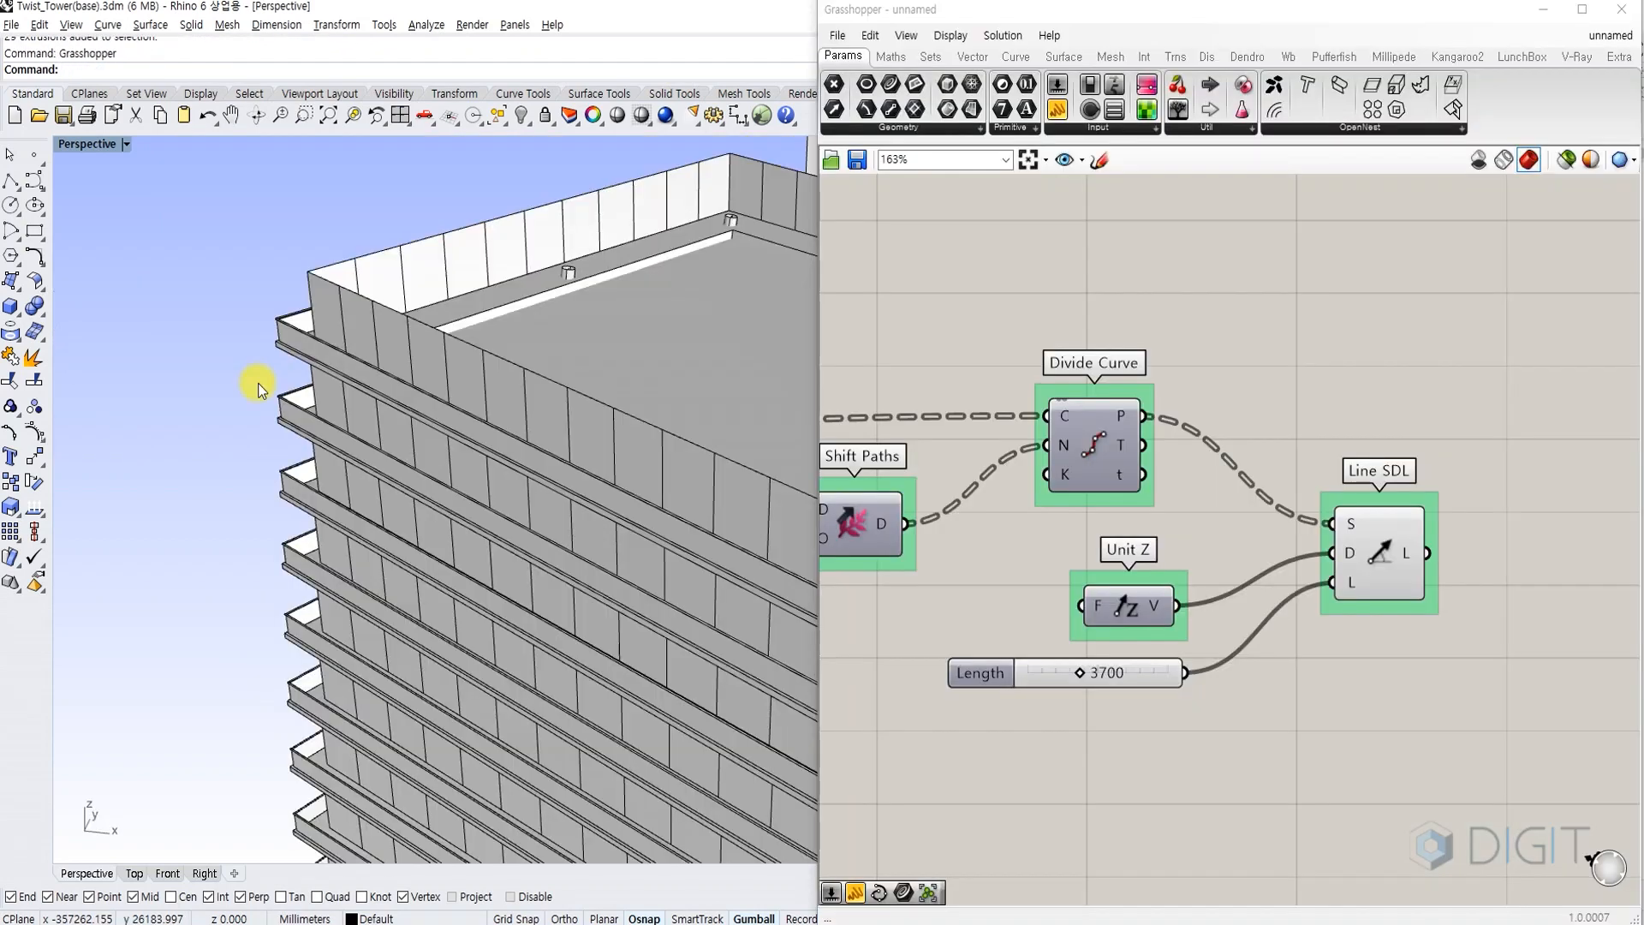
Review the Grasshopper definition from the Curve parameter and Divide Length slider through to Divide Curve.
scroll(980, 497, "down", 5)
right_click_drag(911, 495, 1277, 473)
scroll(1000, 444, "up", 2)
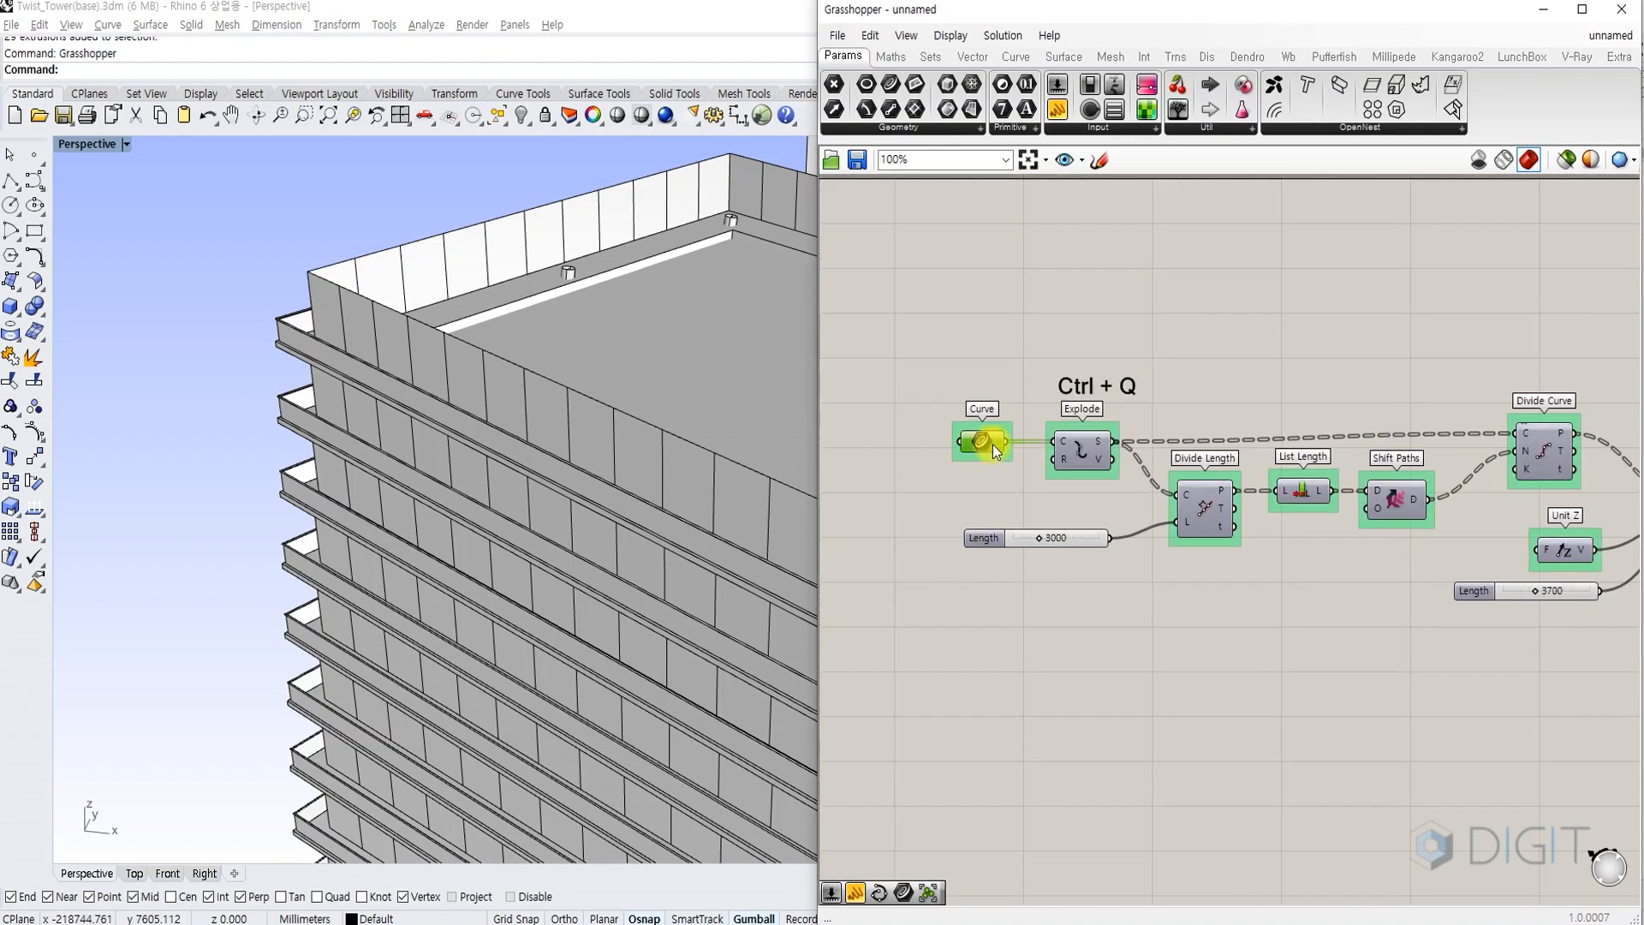
left_click(1085, 543)
left_click(1216, 526)
right_click_drag(1308, 535, 1257, 526)
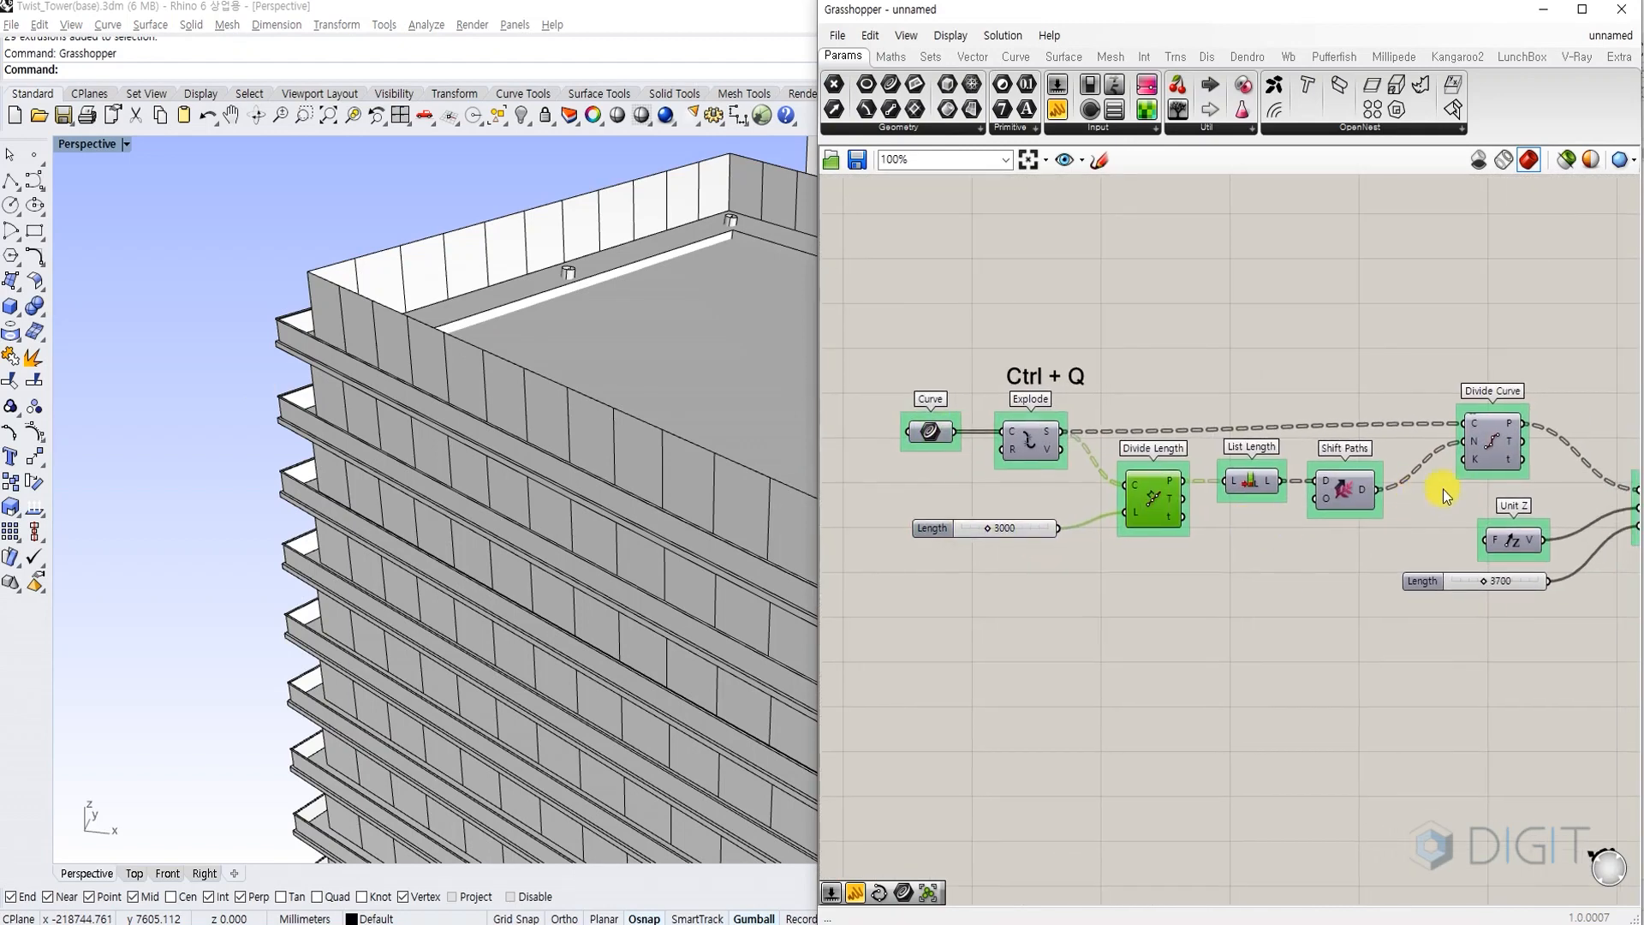
left_click(1502, 456)
right_click_drag(1503, 455, 1375, 456)
left_click(1271, 365)
right_click_drag(1109, 377, 1153, 356)
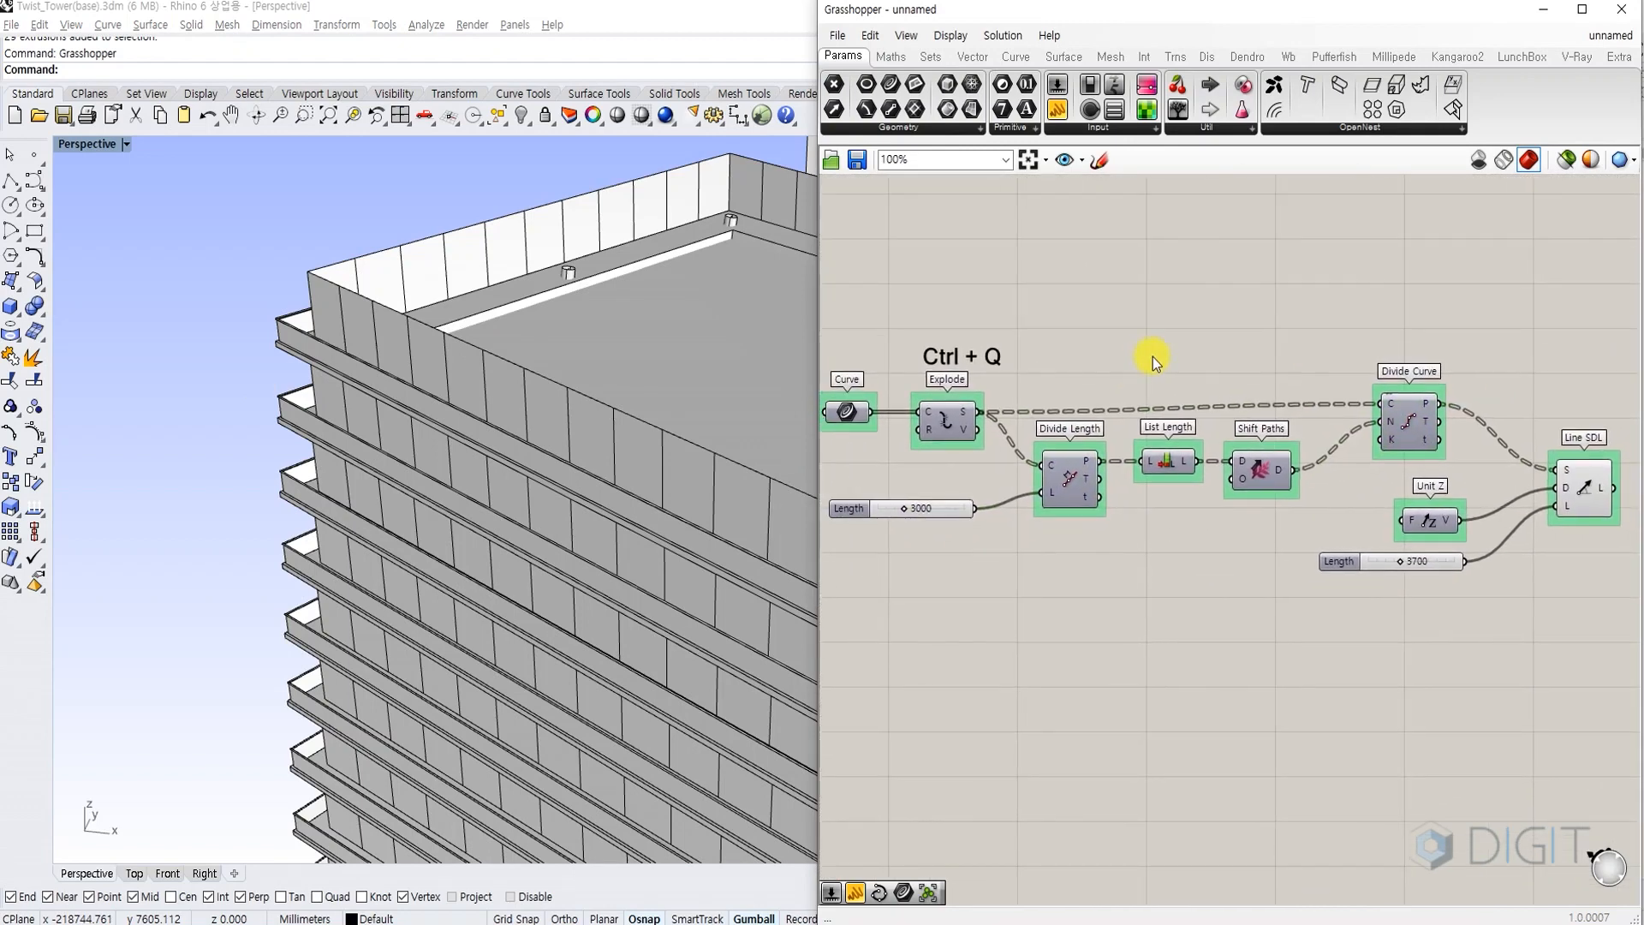
Review the whole definition again, from the Curve input to the Unit Z and 3700 length inputs of Line SDL.
scroll(1152, 356, "down", 1)
left_click_drag(1570, 277, 908, 556)
left_click(956, 563)
scroll(956, 564, "up", 1)
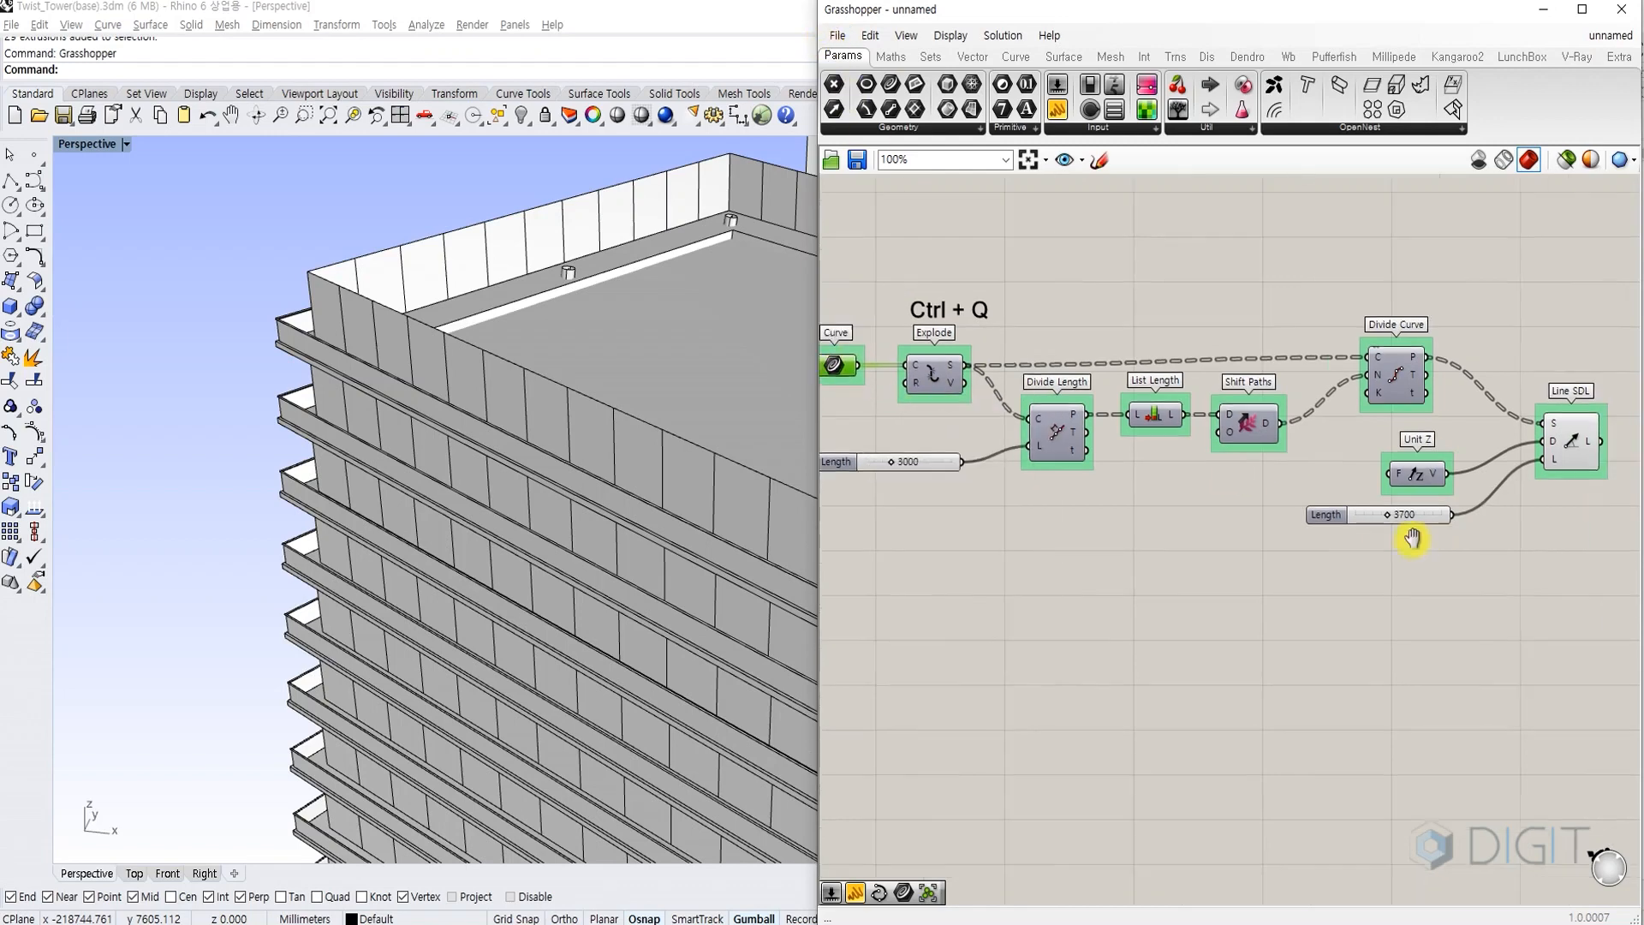
left_click(1396, 441)
left_click(1340, 499)
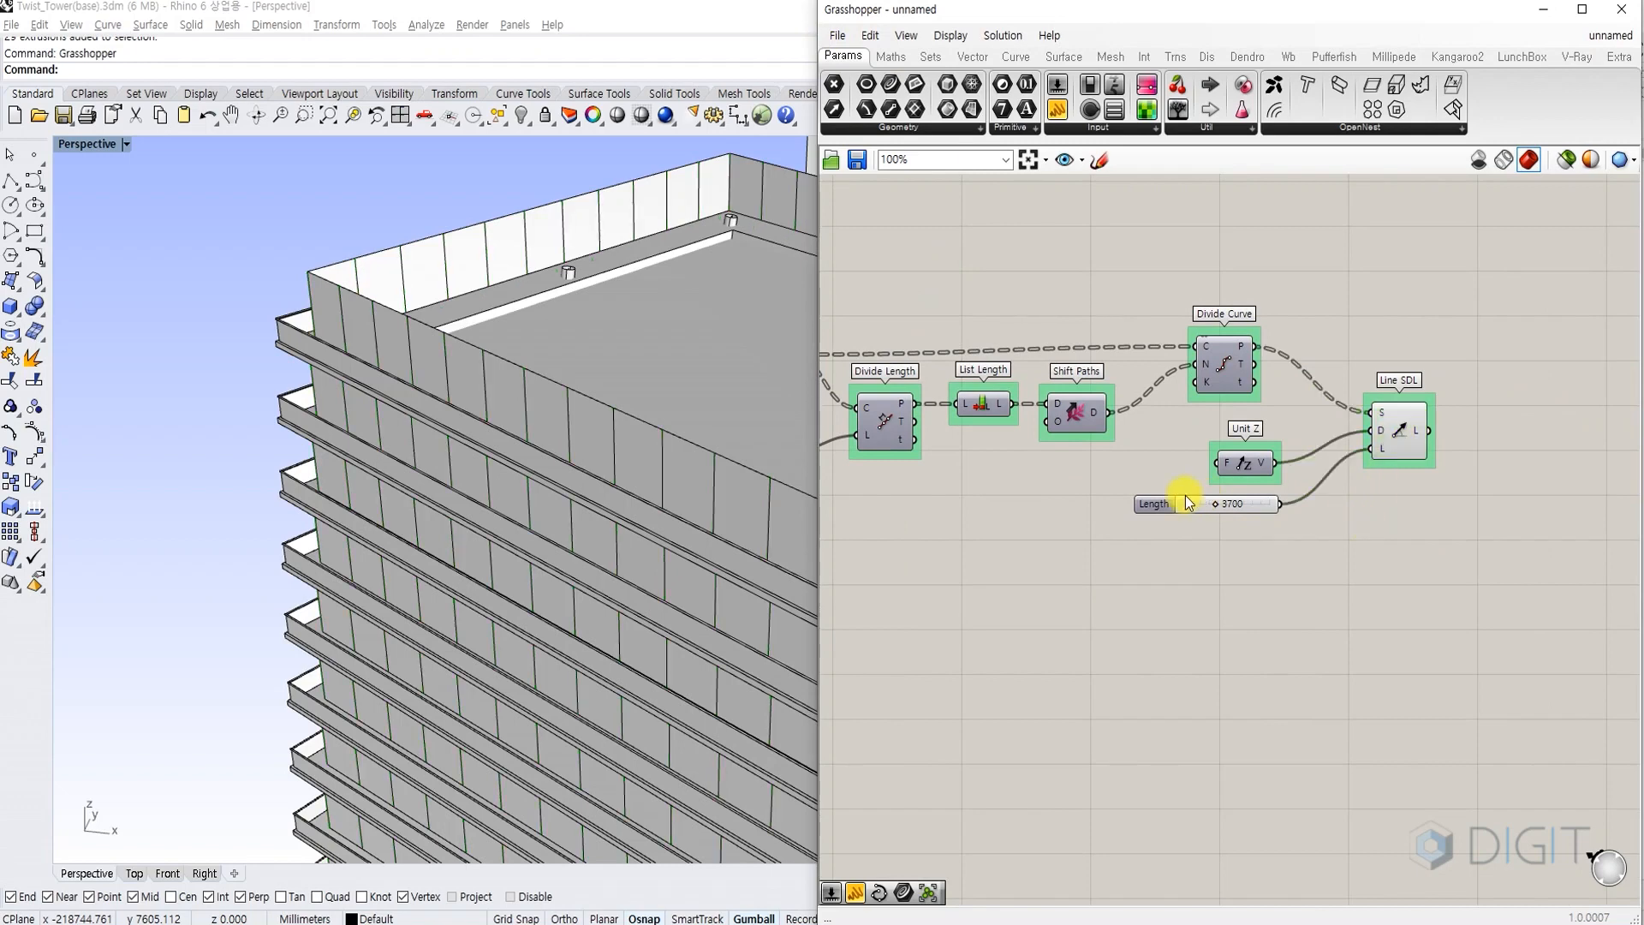
Turn off the preview of the selected Grasshopper components and return to the Rhino tower model at its roof corner.
mouse_move(1070, 477)
right_mouse_down()
mouse_move(1214, 470)
mouse_move(1144, 471)
mouse_move(1159, 470)
right_mouse_up()
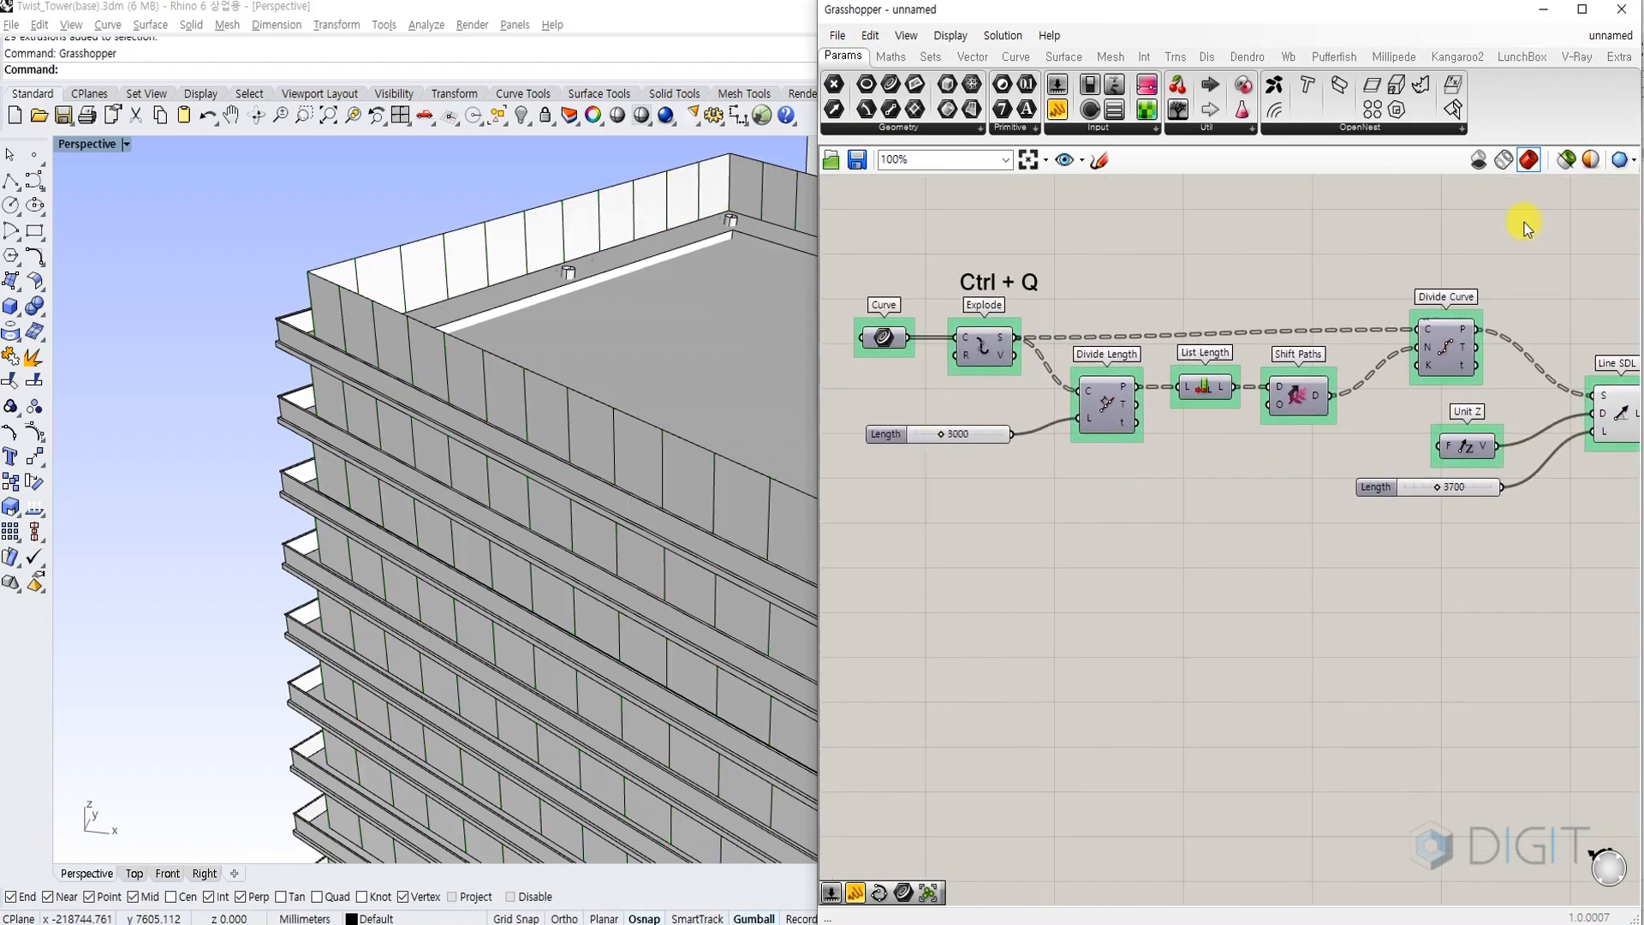
key("ctrl+q")
scroll(297, 363, "up", 2)
scroll(293, 363, "up", 2)
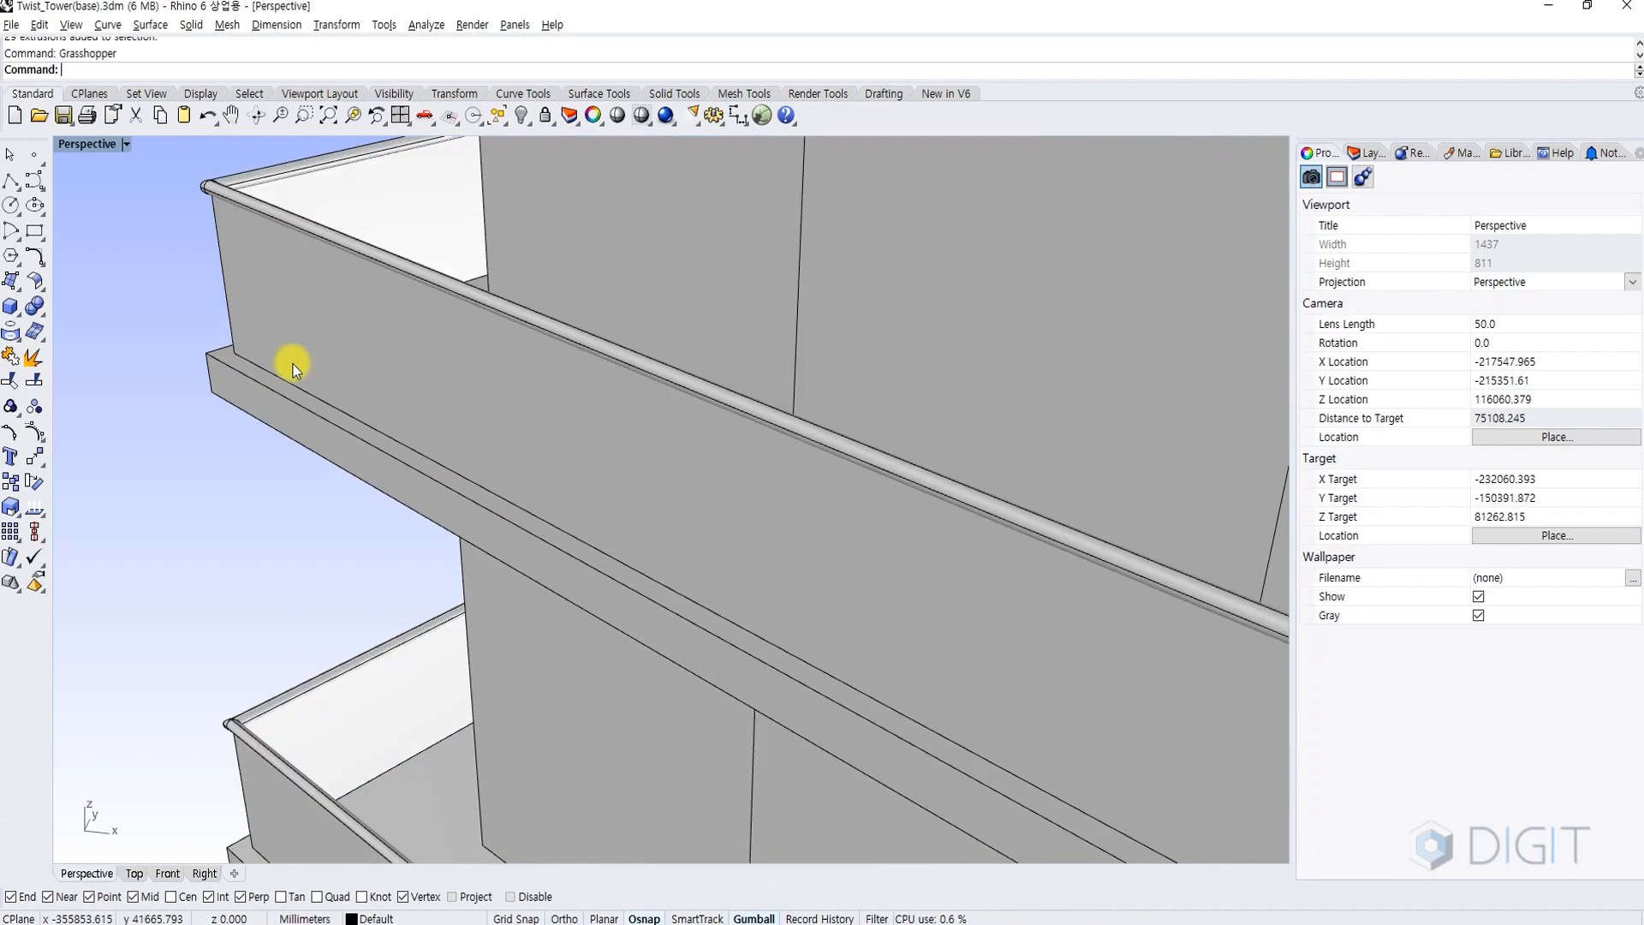
scroll(286, 360, "down", 4)
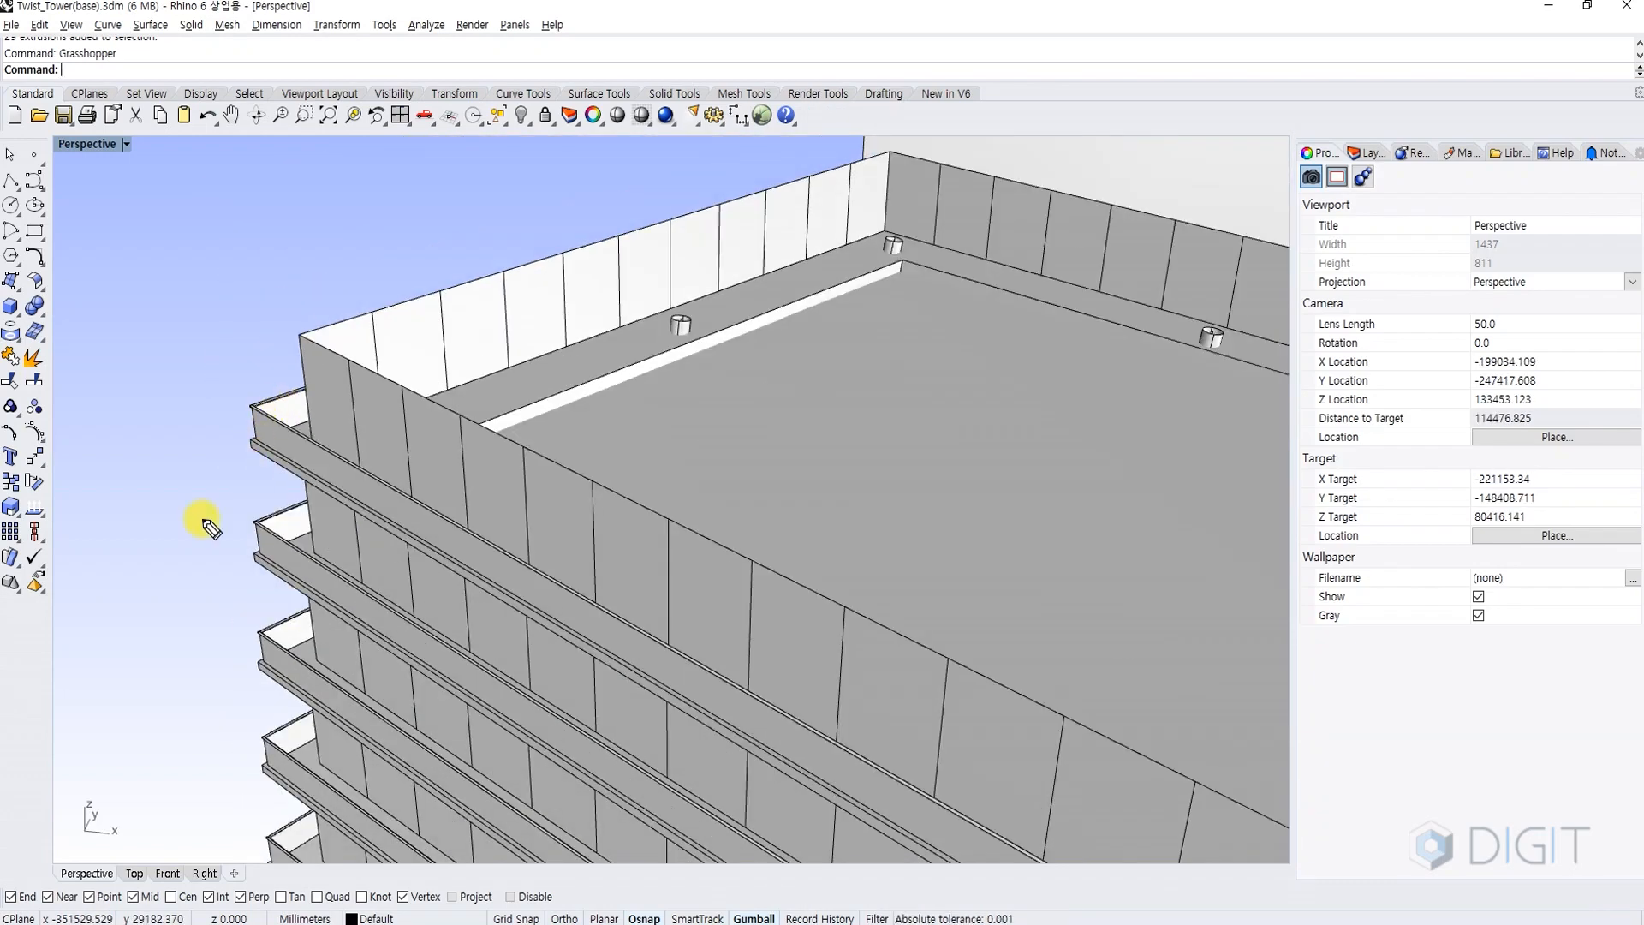
left_click_drag(257, 443, 258, 471)
left_click_drag(235, 416, 255, 406)
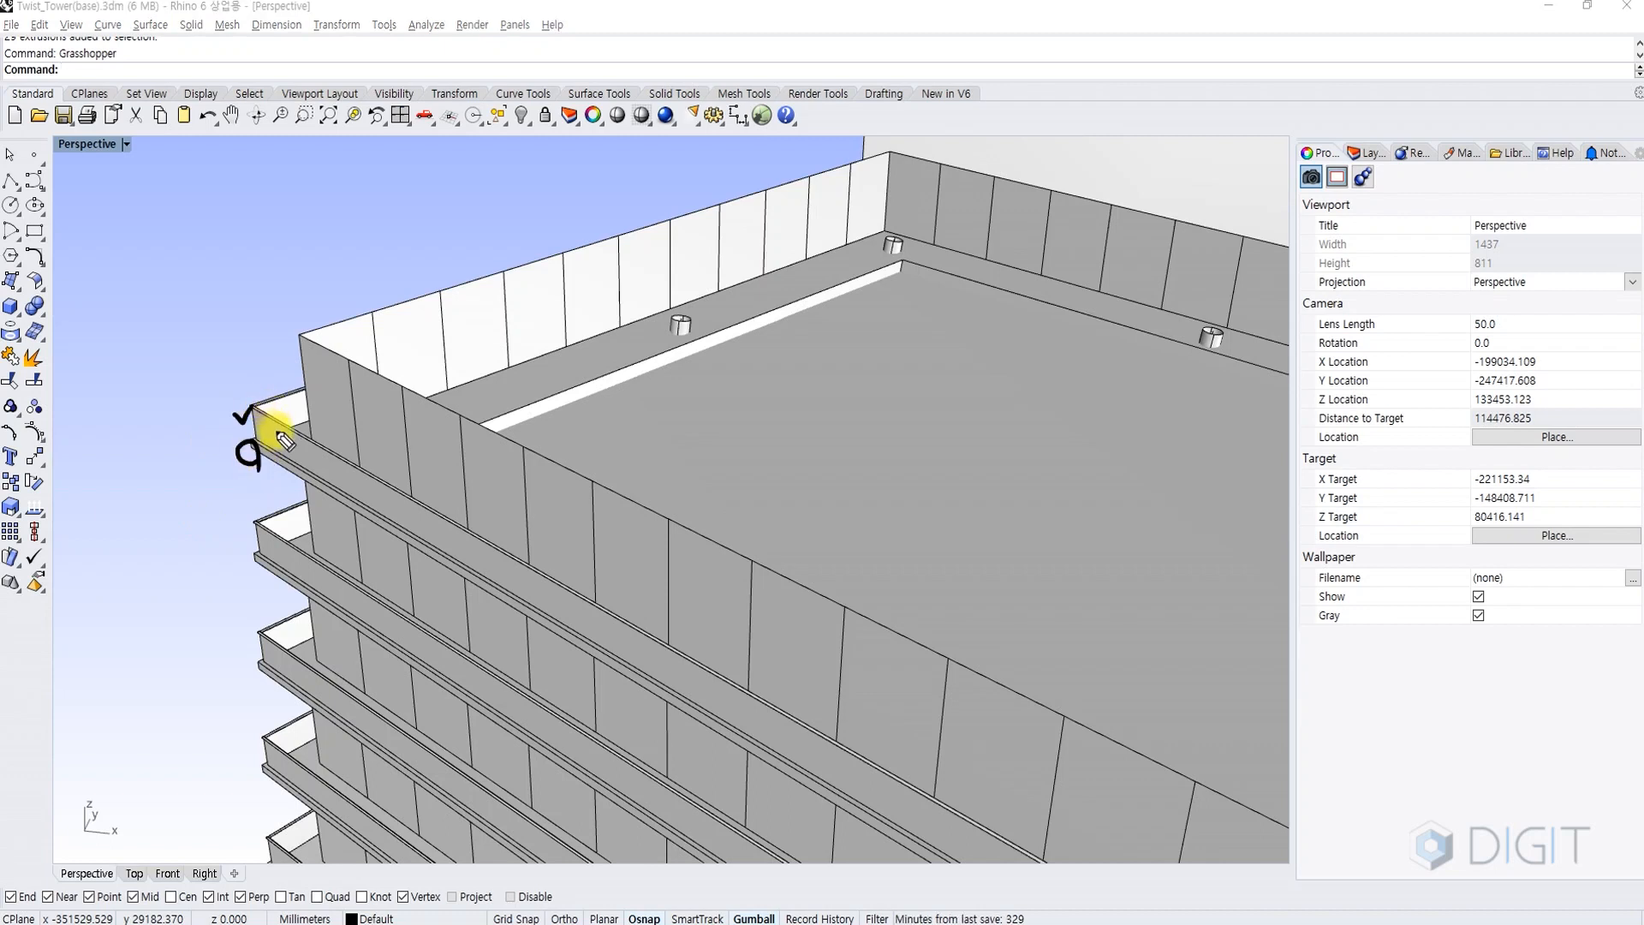
left_click_drag(709, 323, 740, 314)
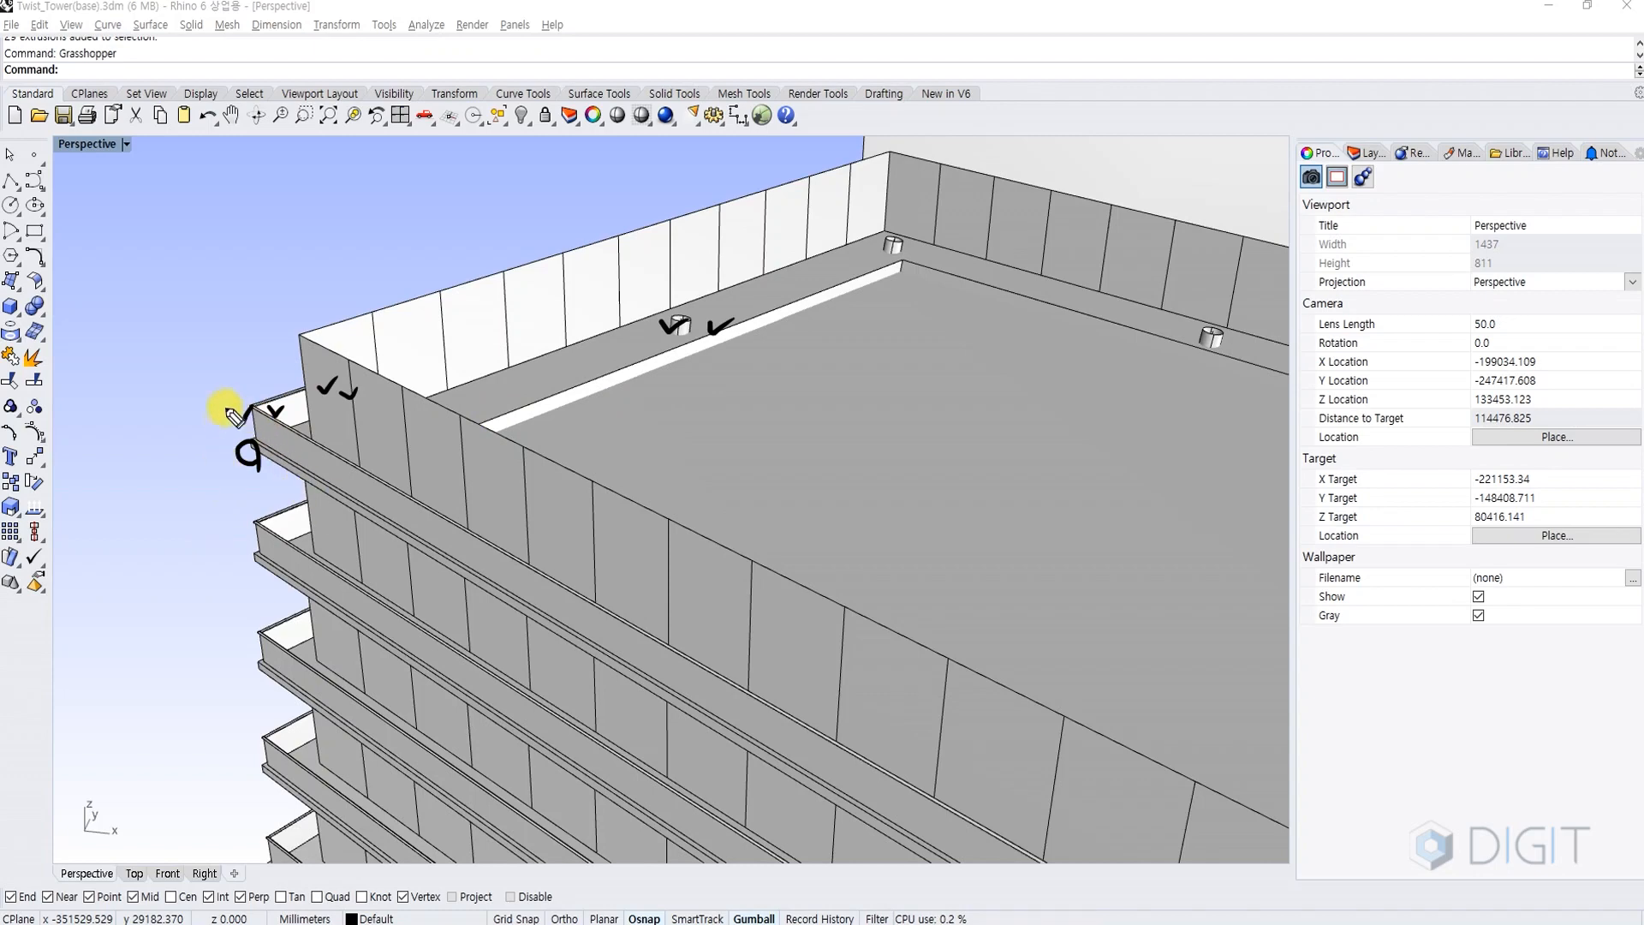
key("Escape")
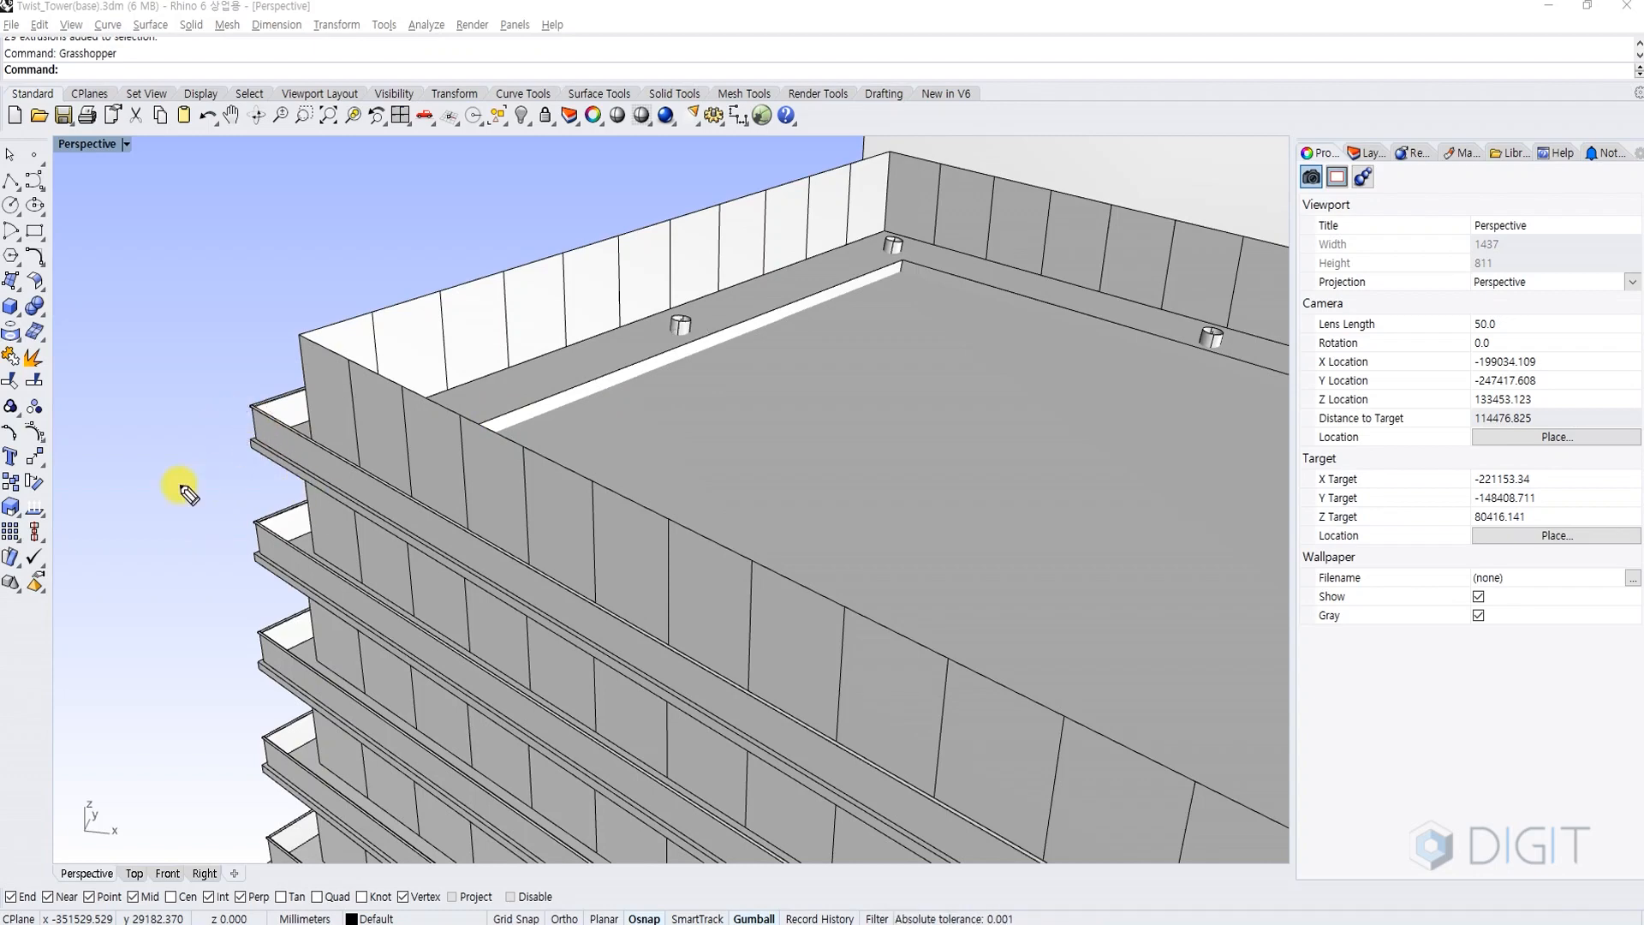
Ungroup the balcony railing panels, regroup all but the top-floor one, and delete the top-floor panel.
left_click(272, 431)
left_click(257, 433)
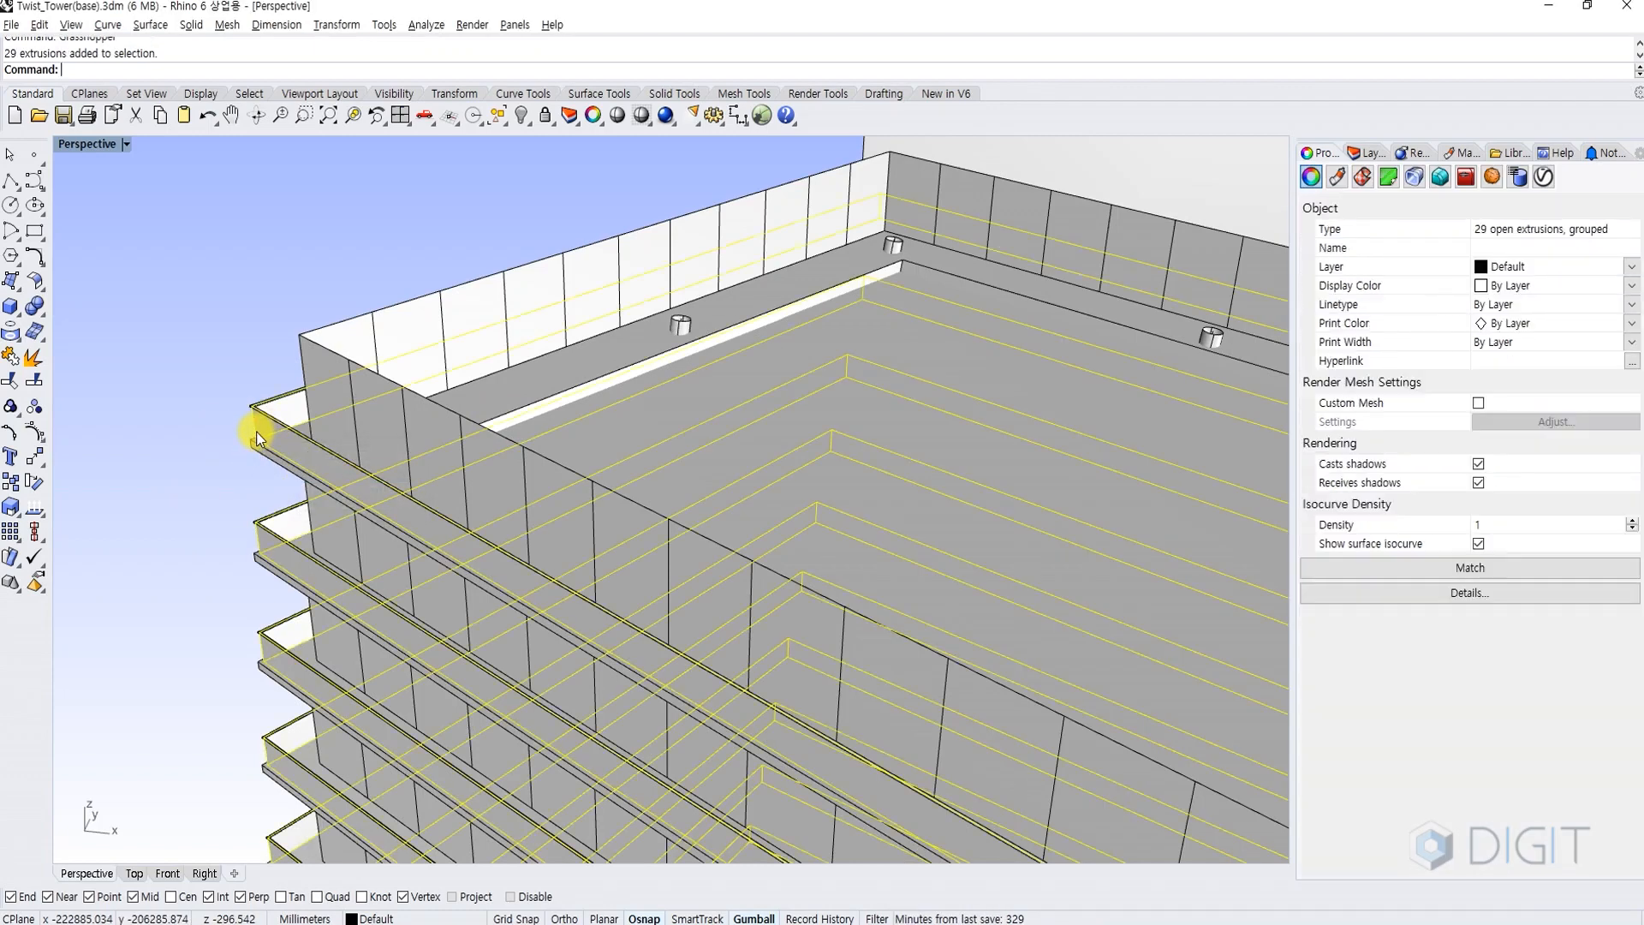
scroll(259, 439, "up", 5)
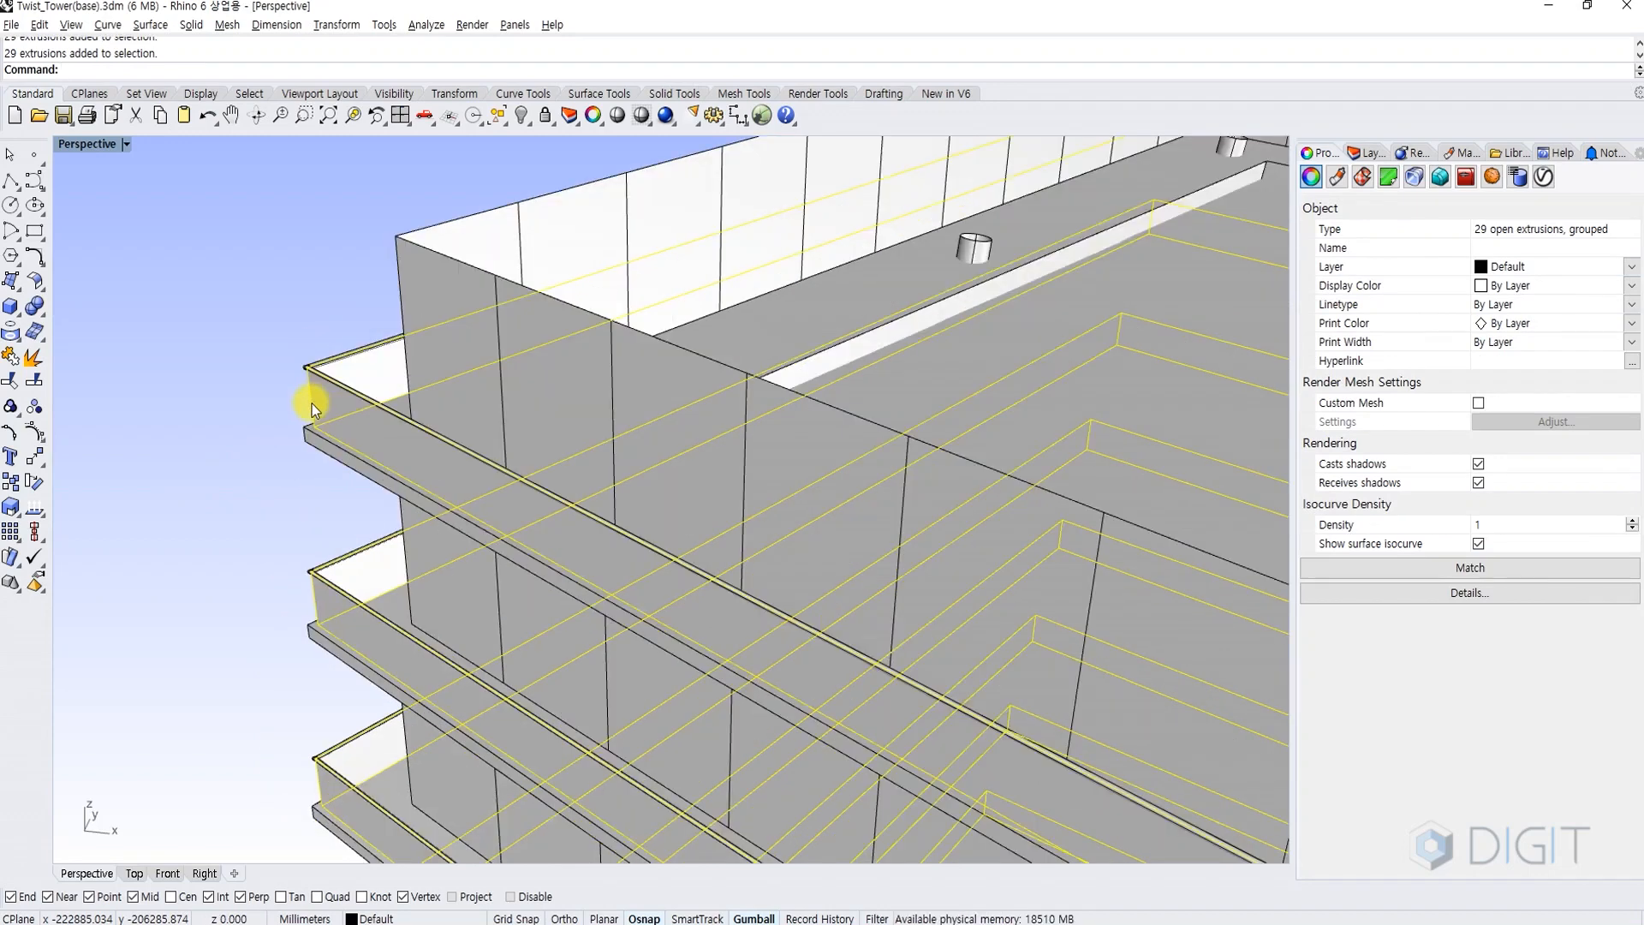
type("ngroup")
key("Return")
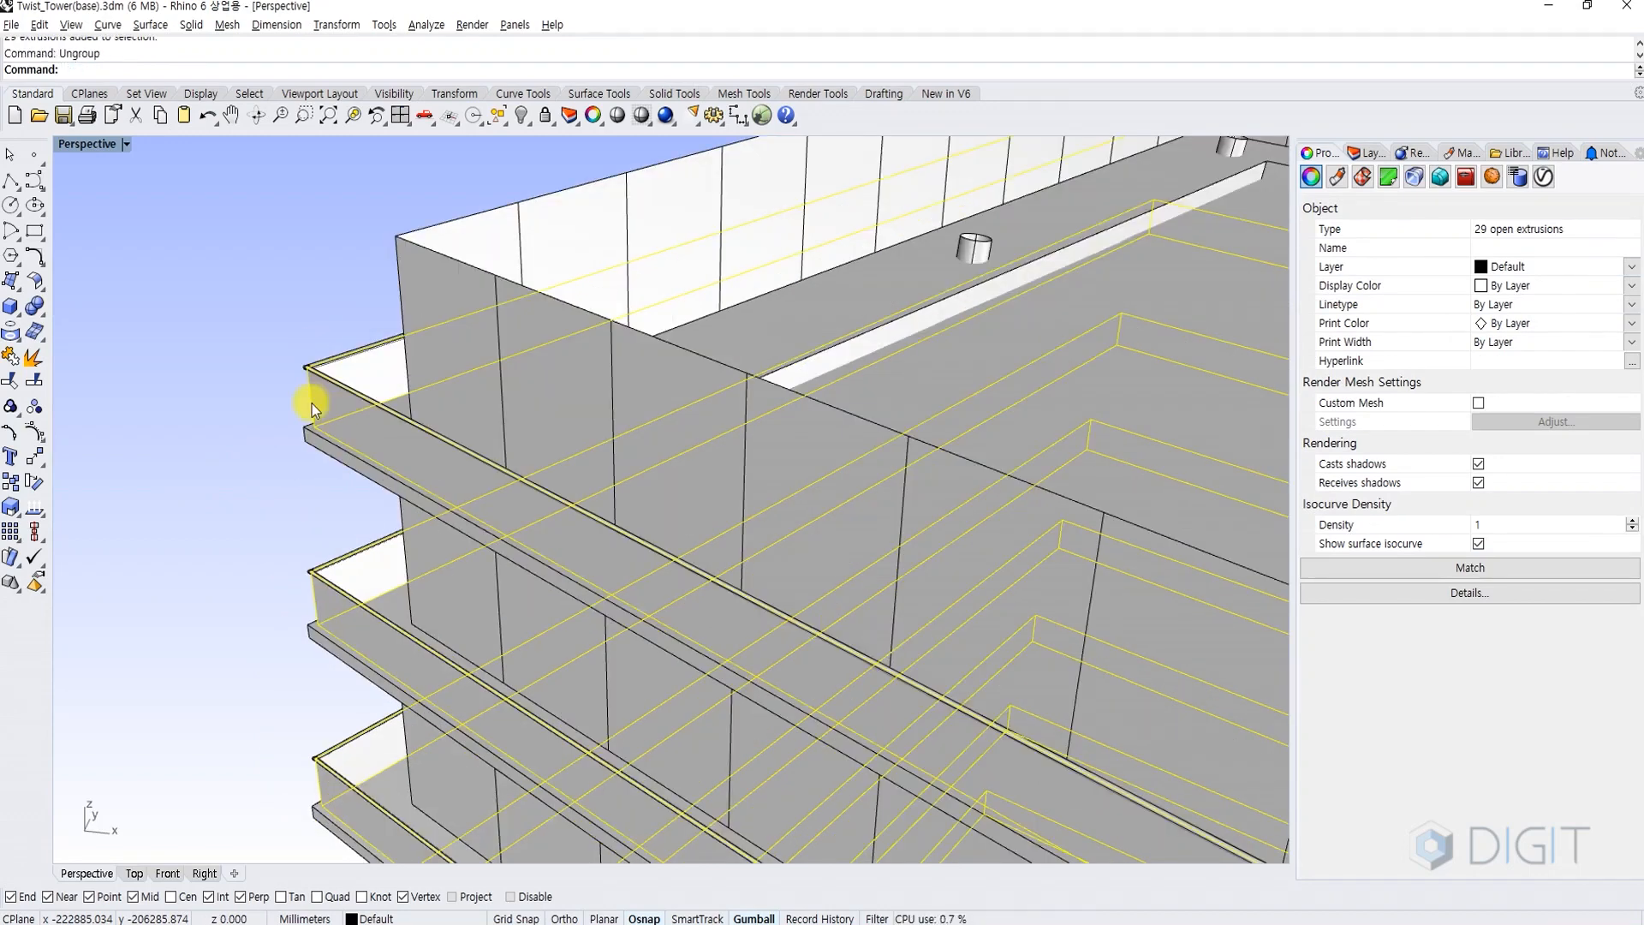
left_click(311, 402, "ctrl")
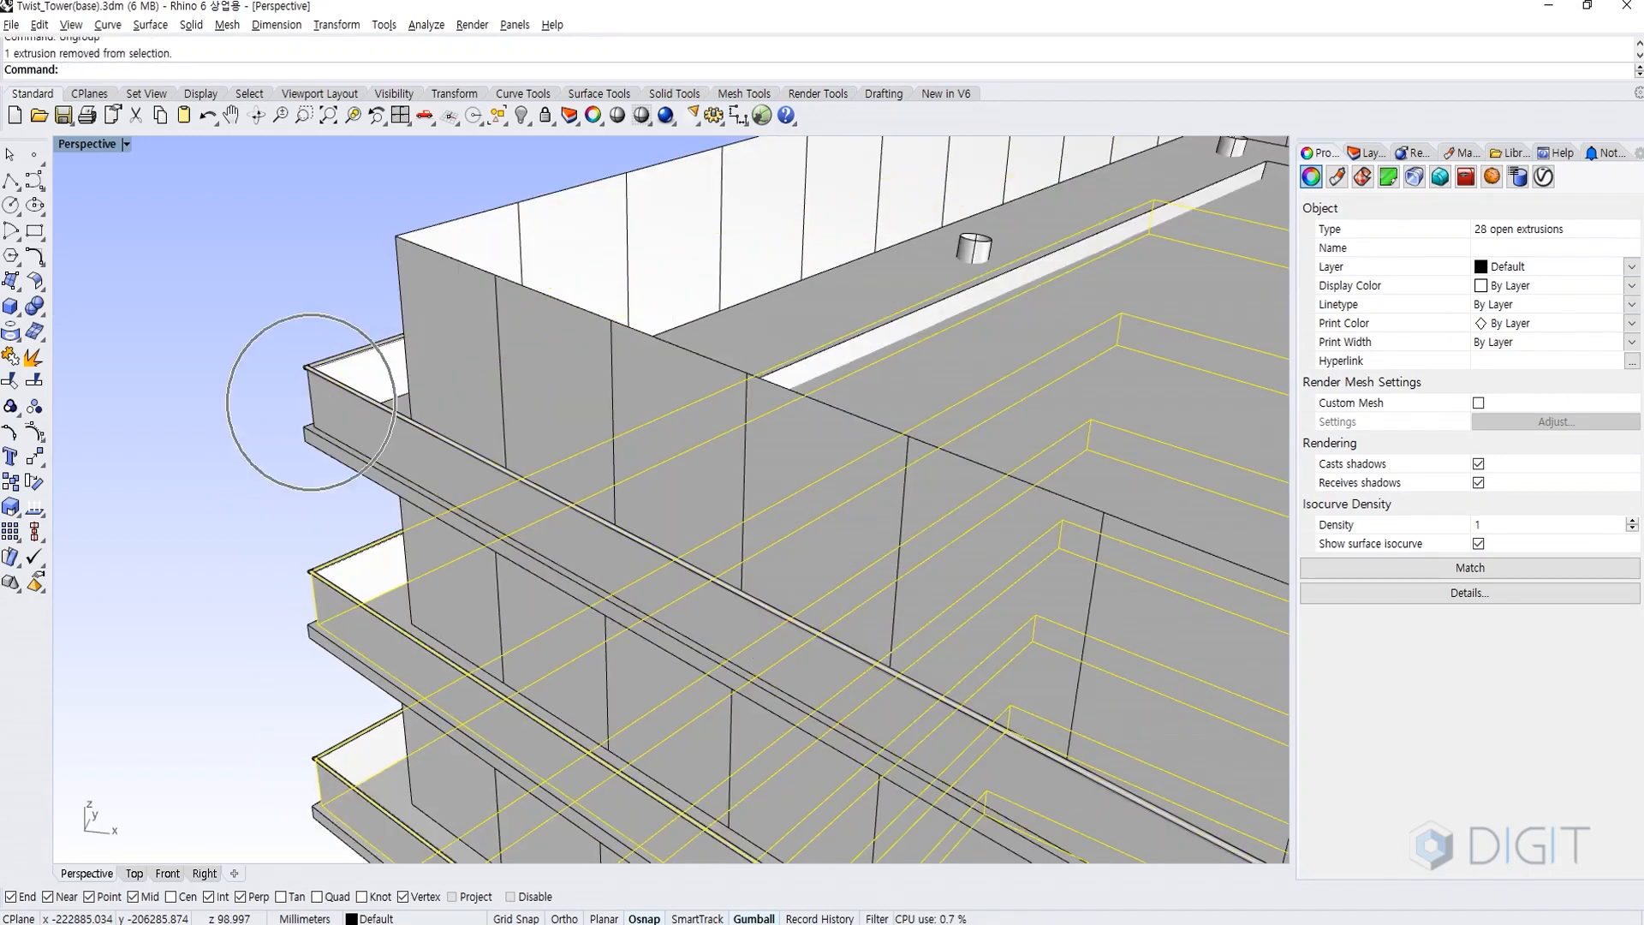
left_click(295, 404, "shift")
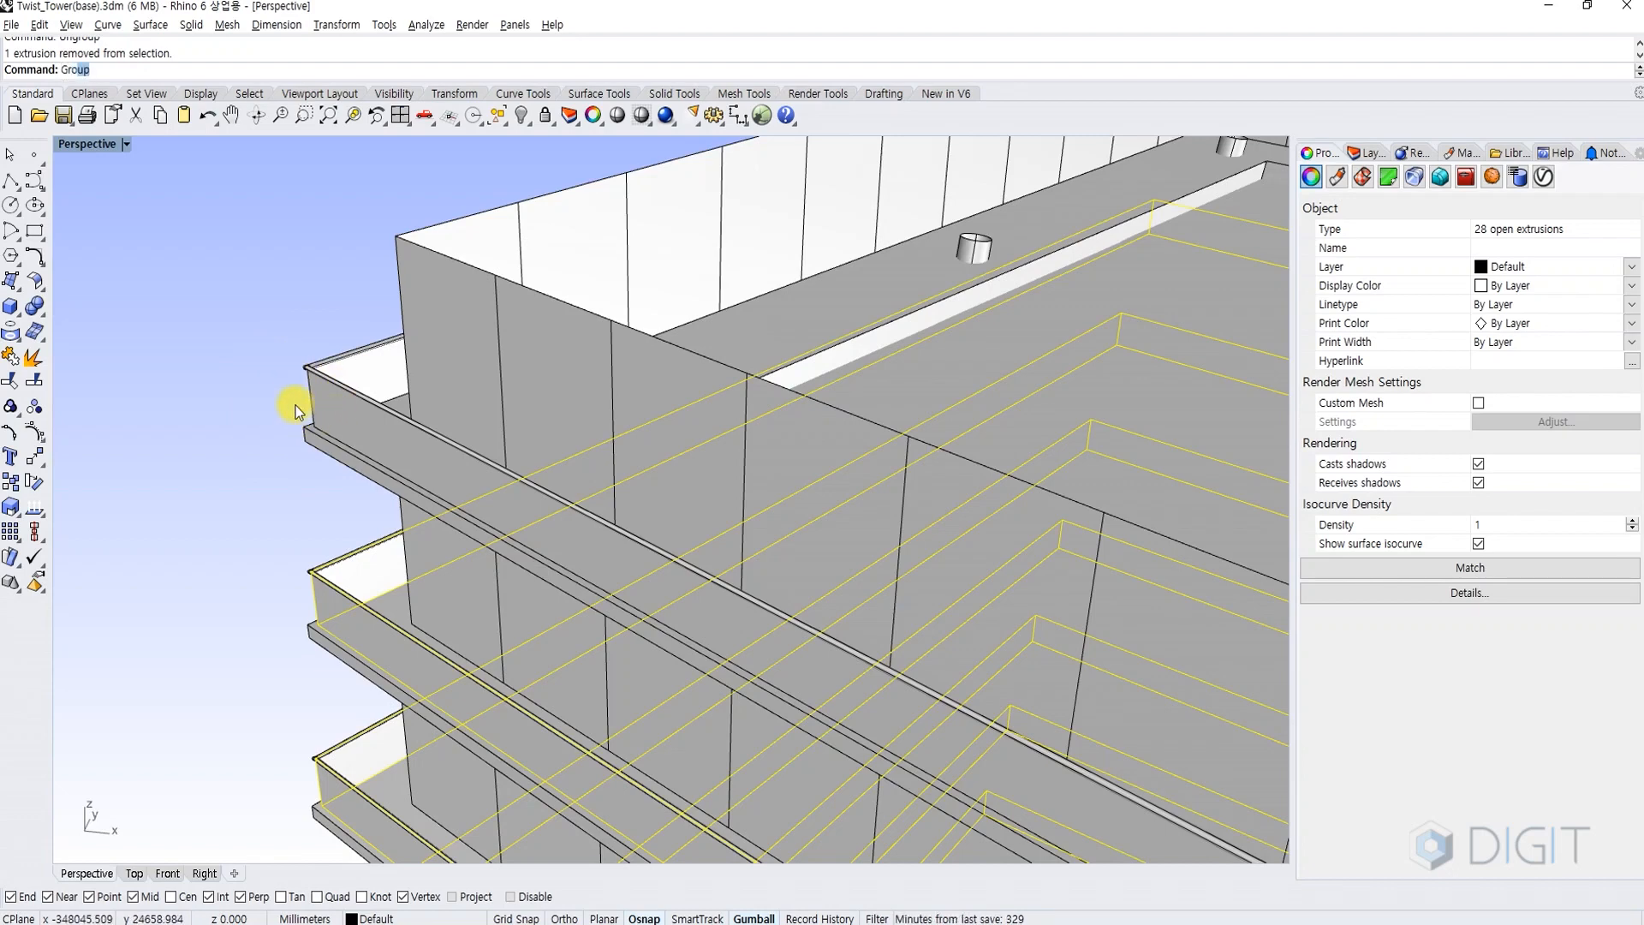
key("Delete")
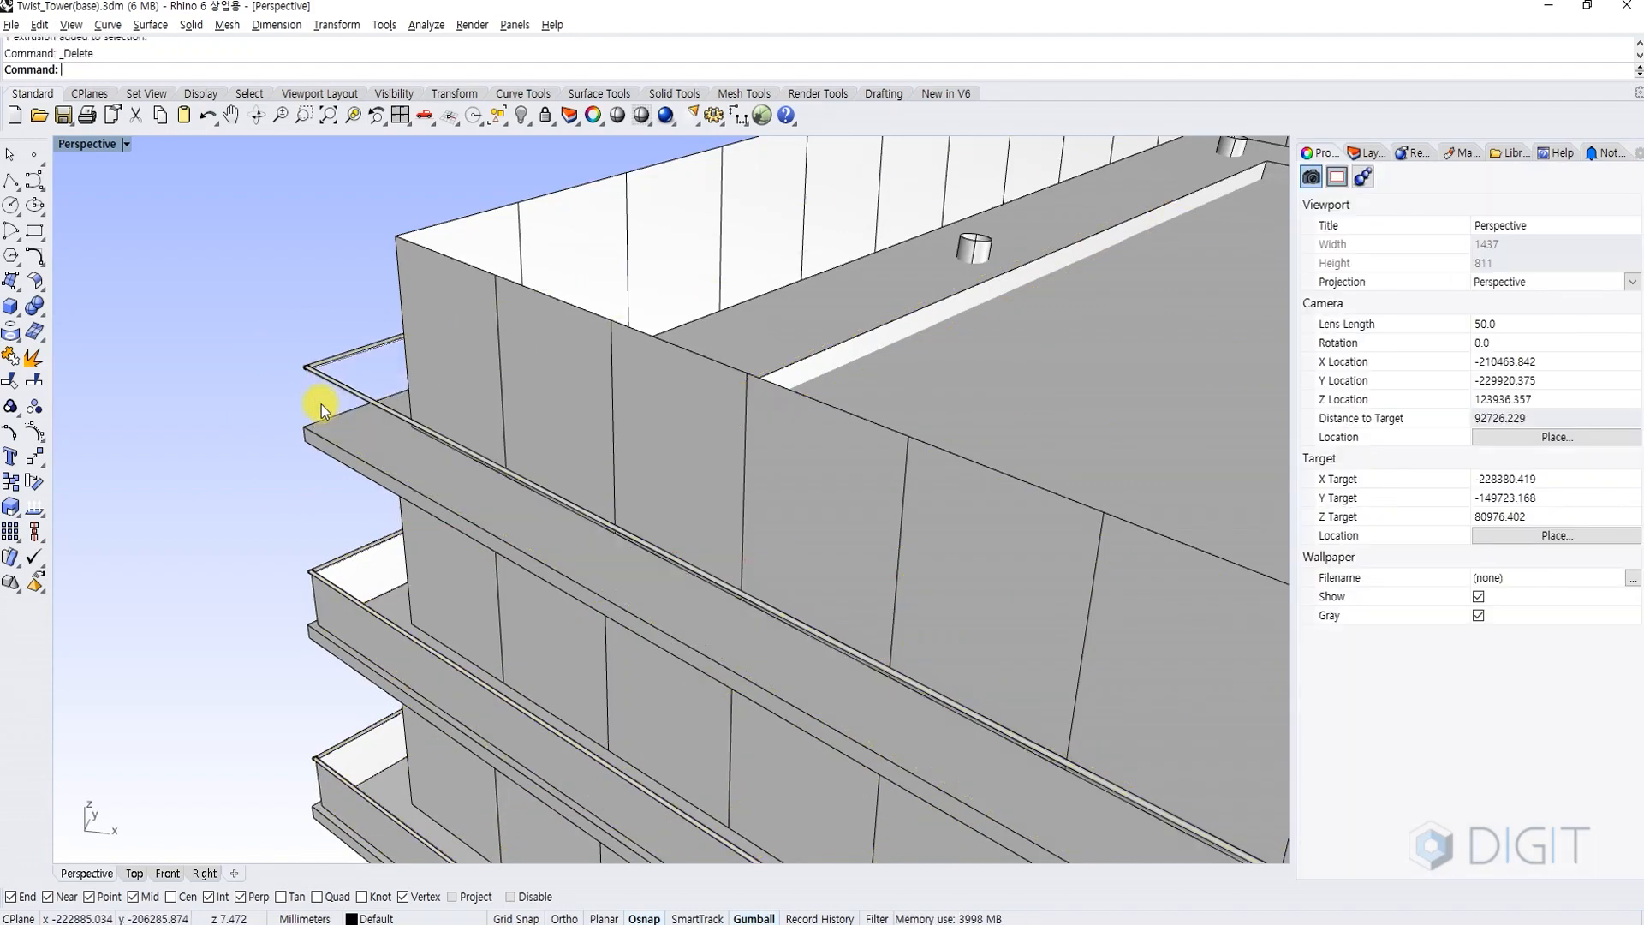
Ungroup the handrails, regroup all but the topmost one, and delete the top-floor handrail.
left_click(329, 374)
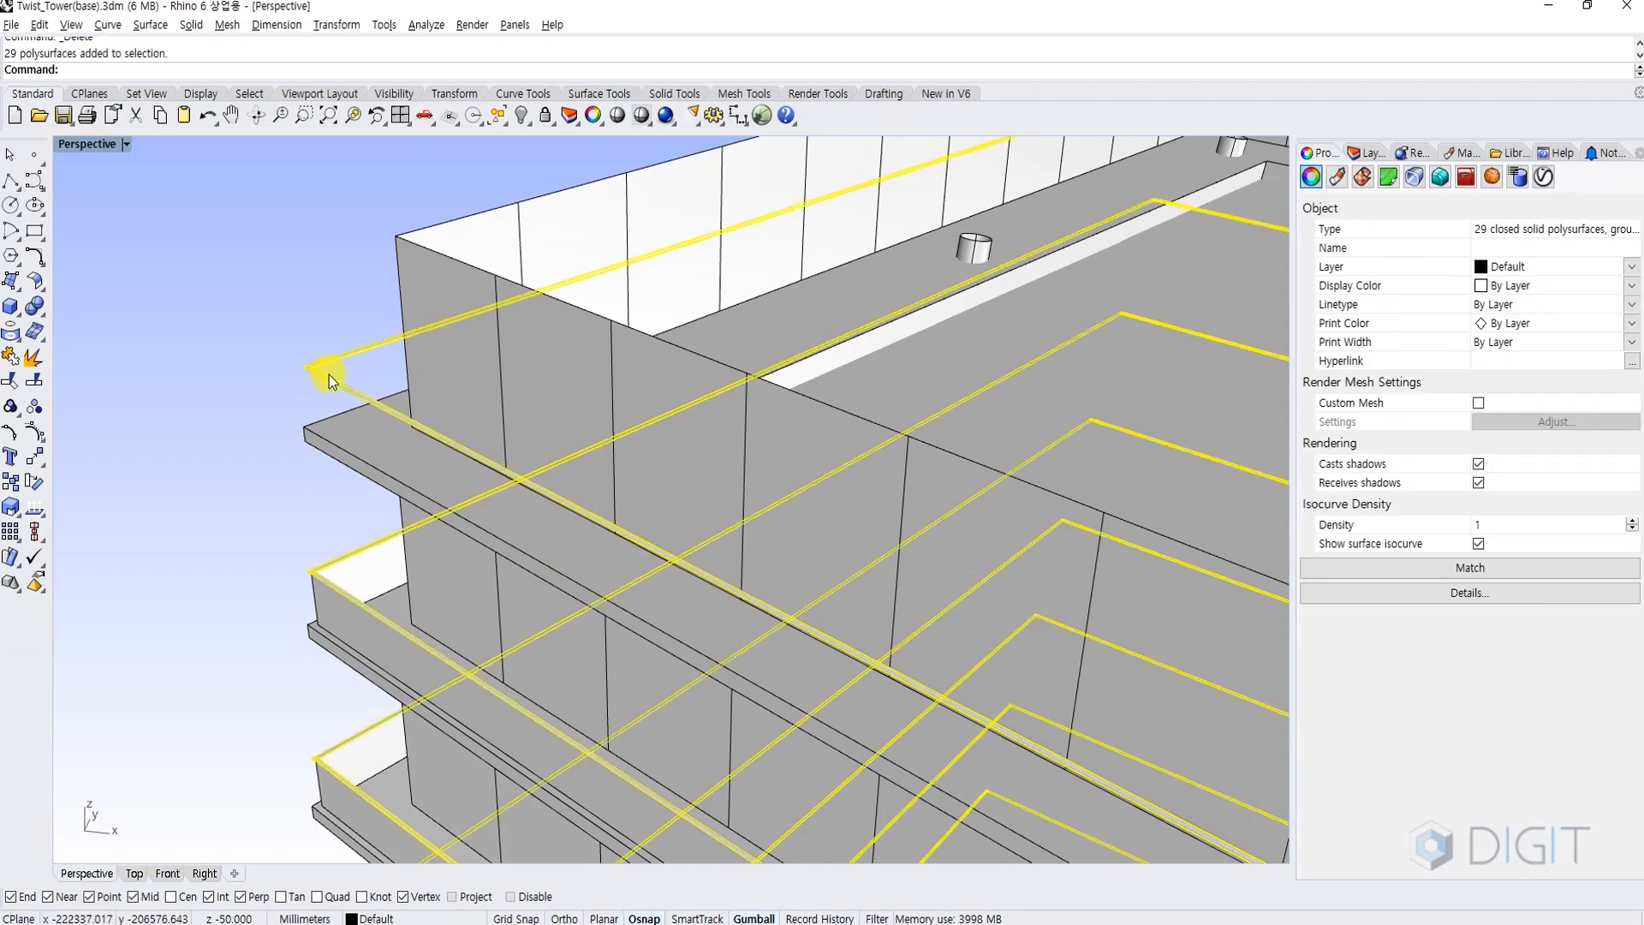
type("ungroup")
key("Return")
left_click(328, 374, "ctrl")
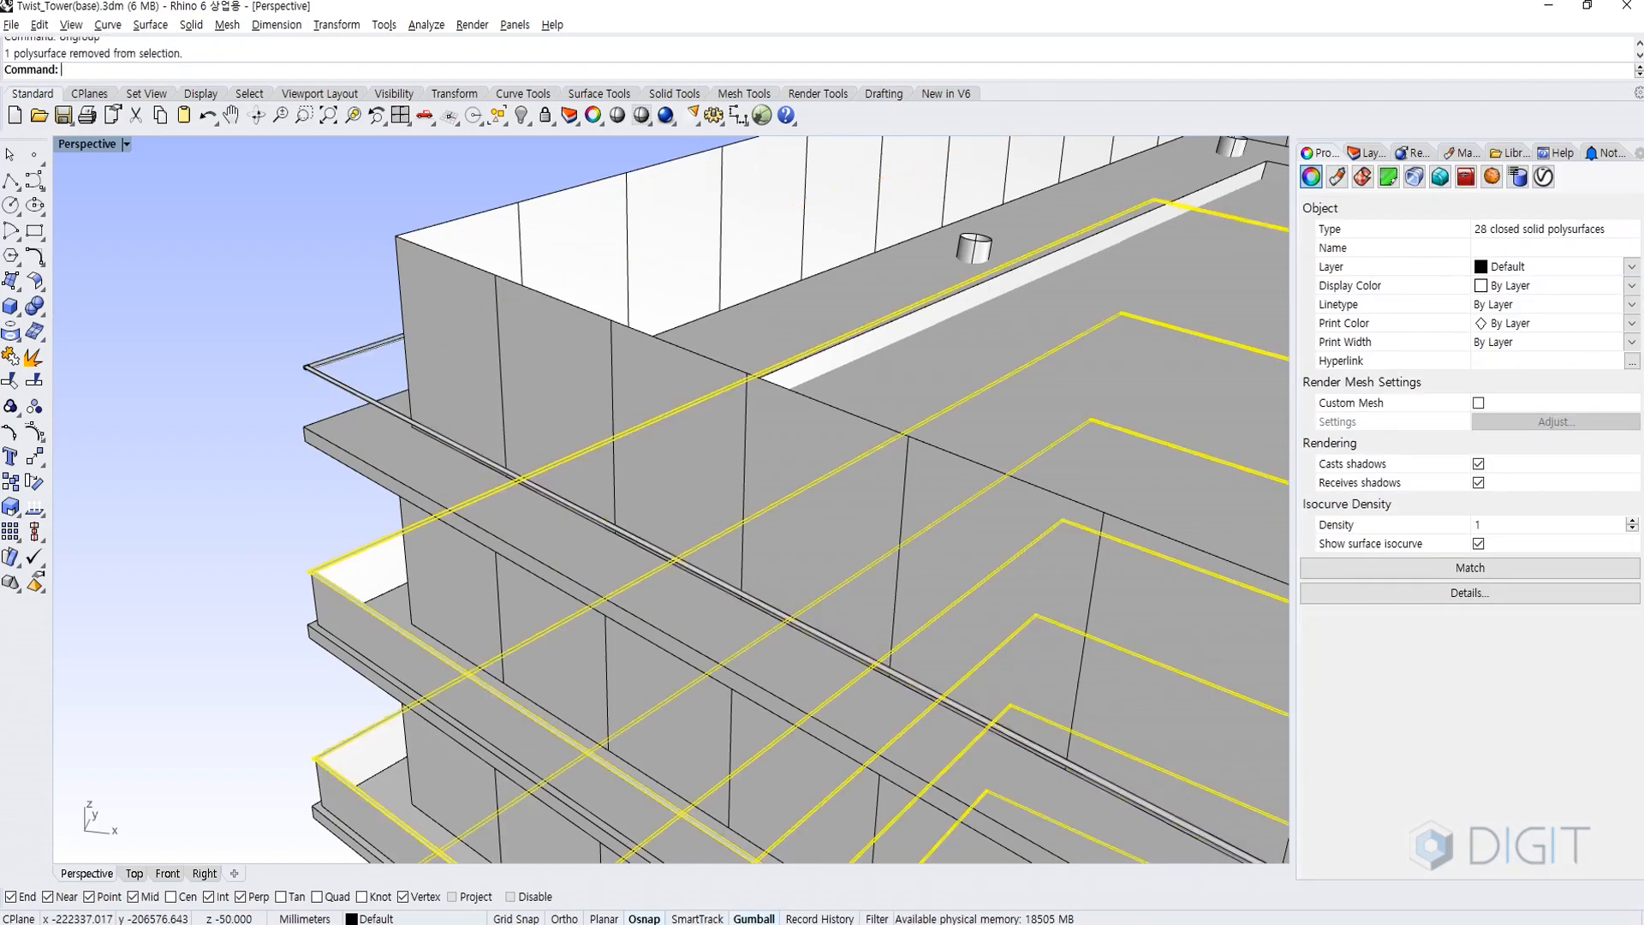
key("Delete")
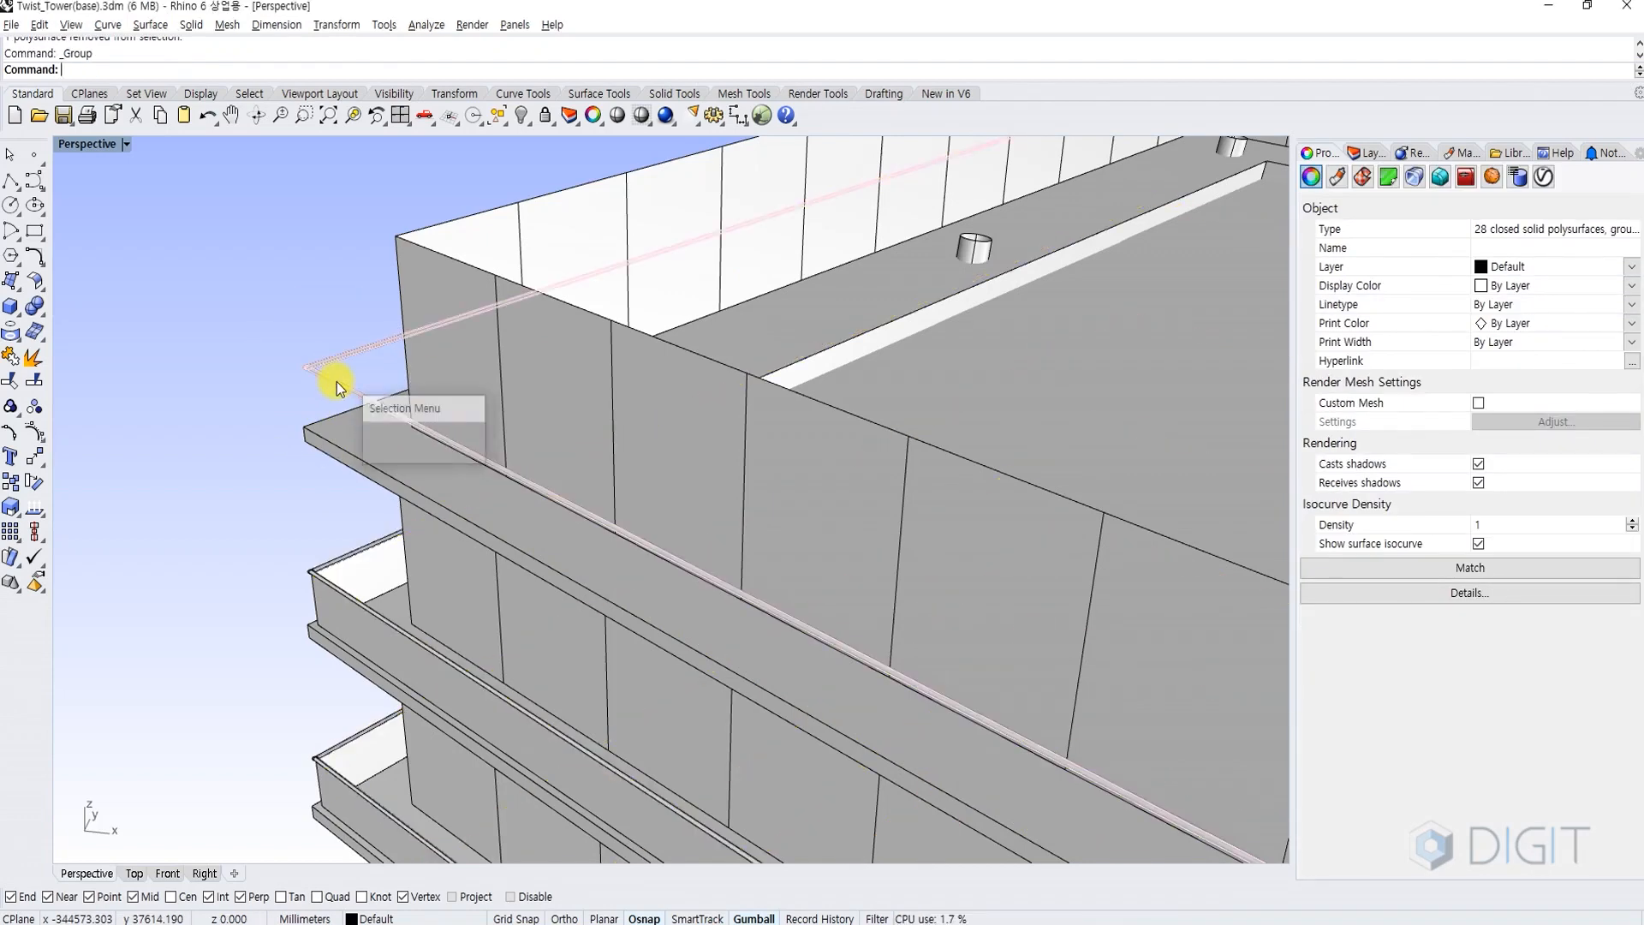
left_click(387, 345)
key("Delete")
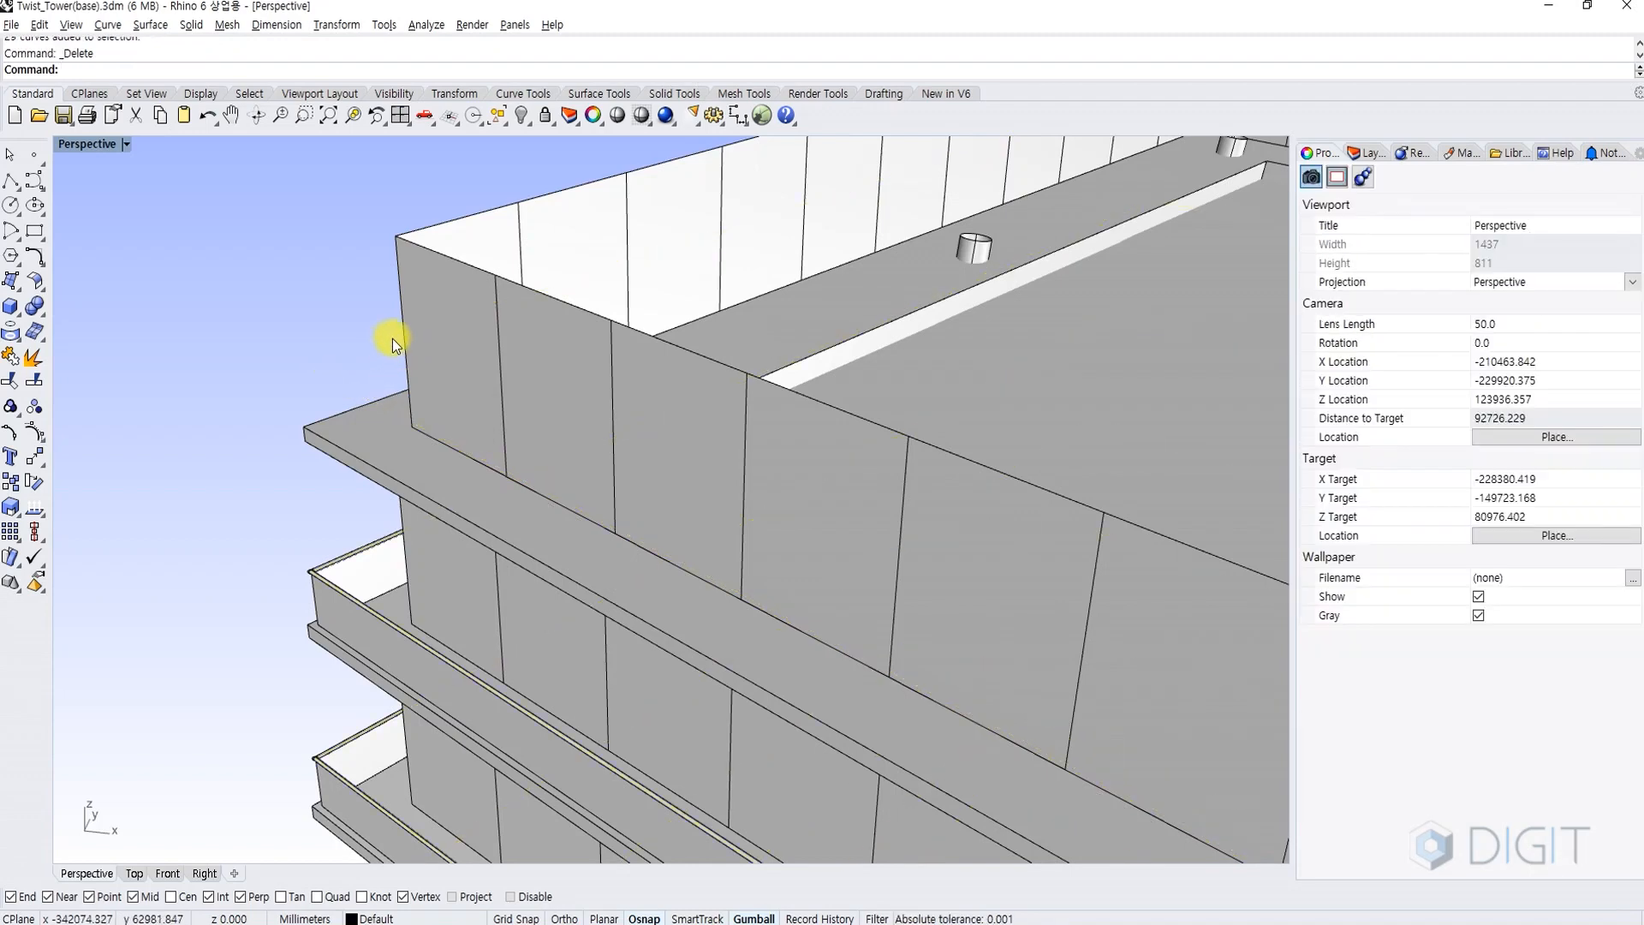
Ungroup the facade wall extrusions, regroup all but the one above the roof slab, and delete that top wall.
scroll(396, 336, "down", 5)
left_click(397, 335)
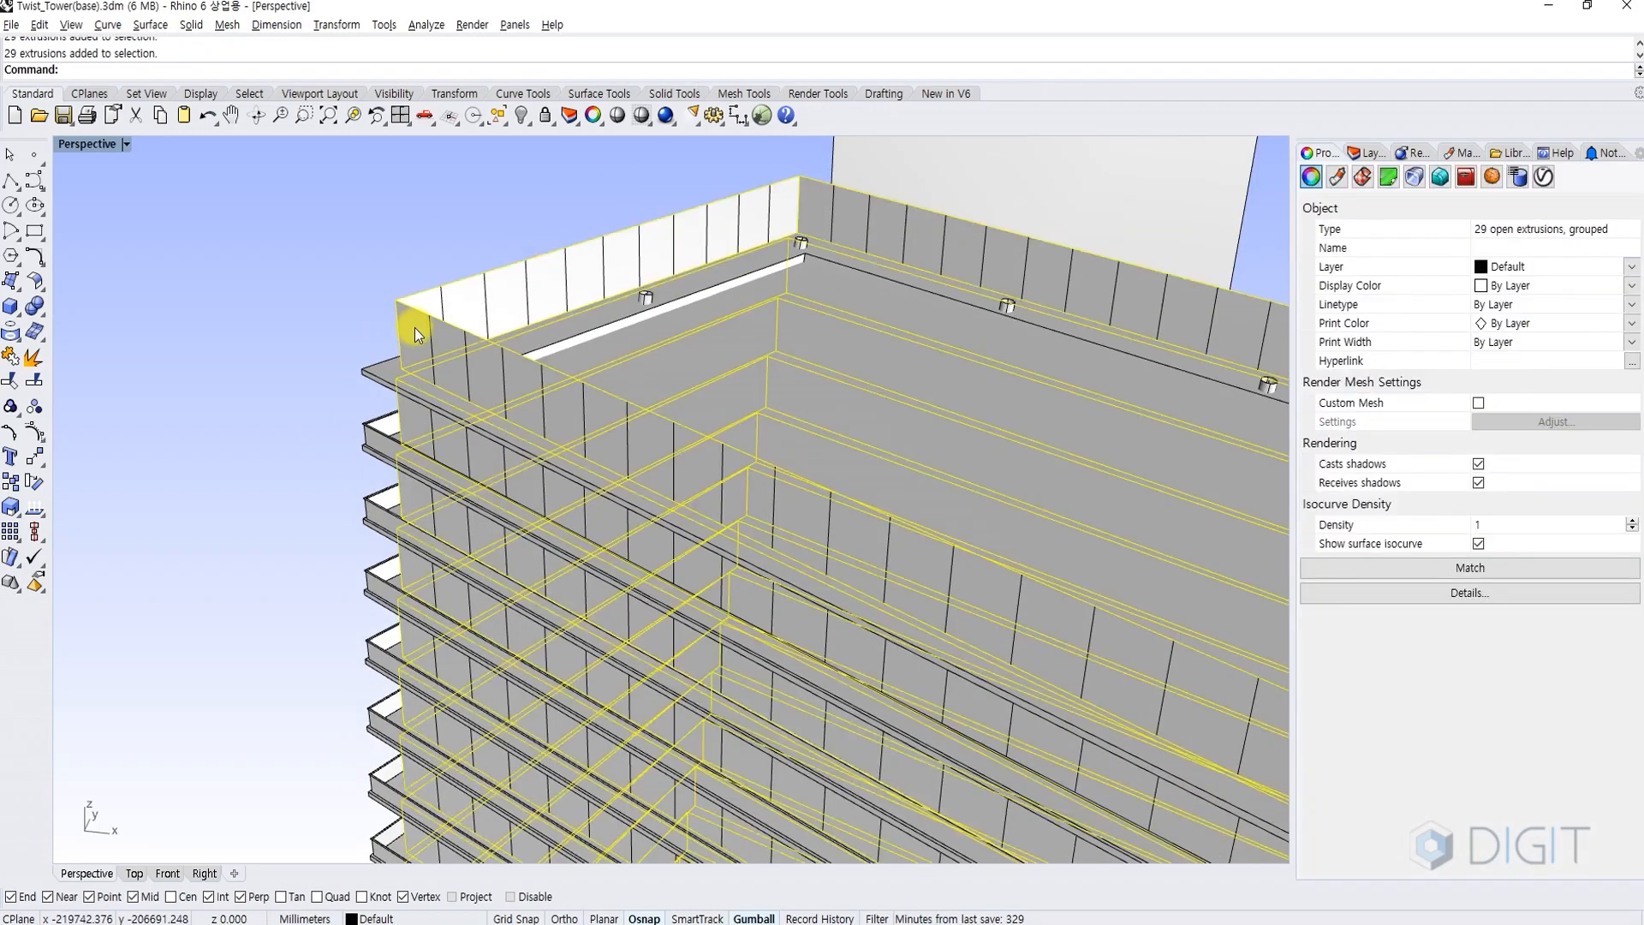
key("Return")
left_click(414, 327, "ctrl")
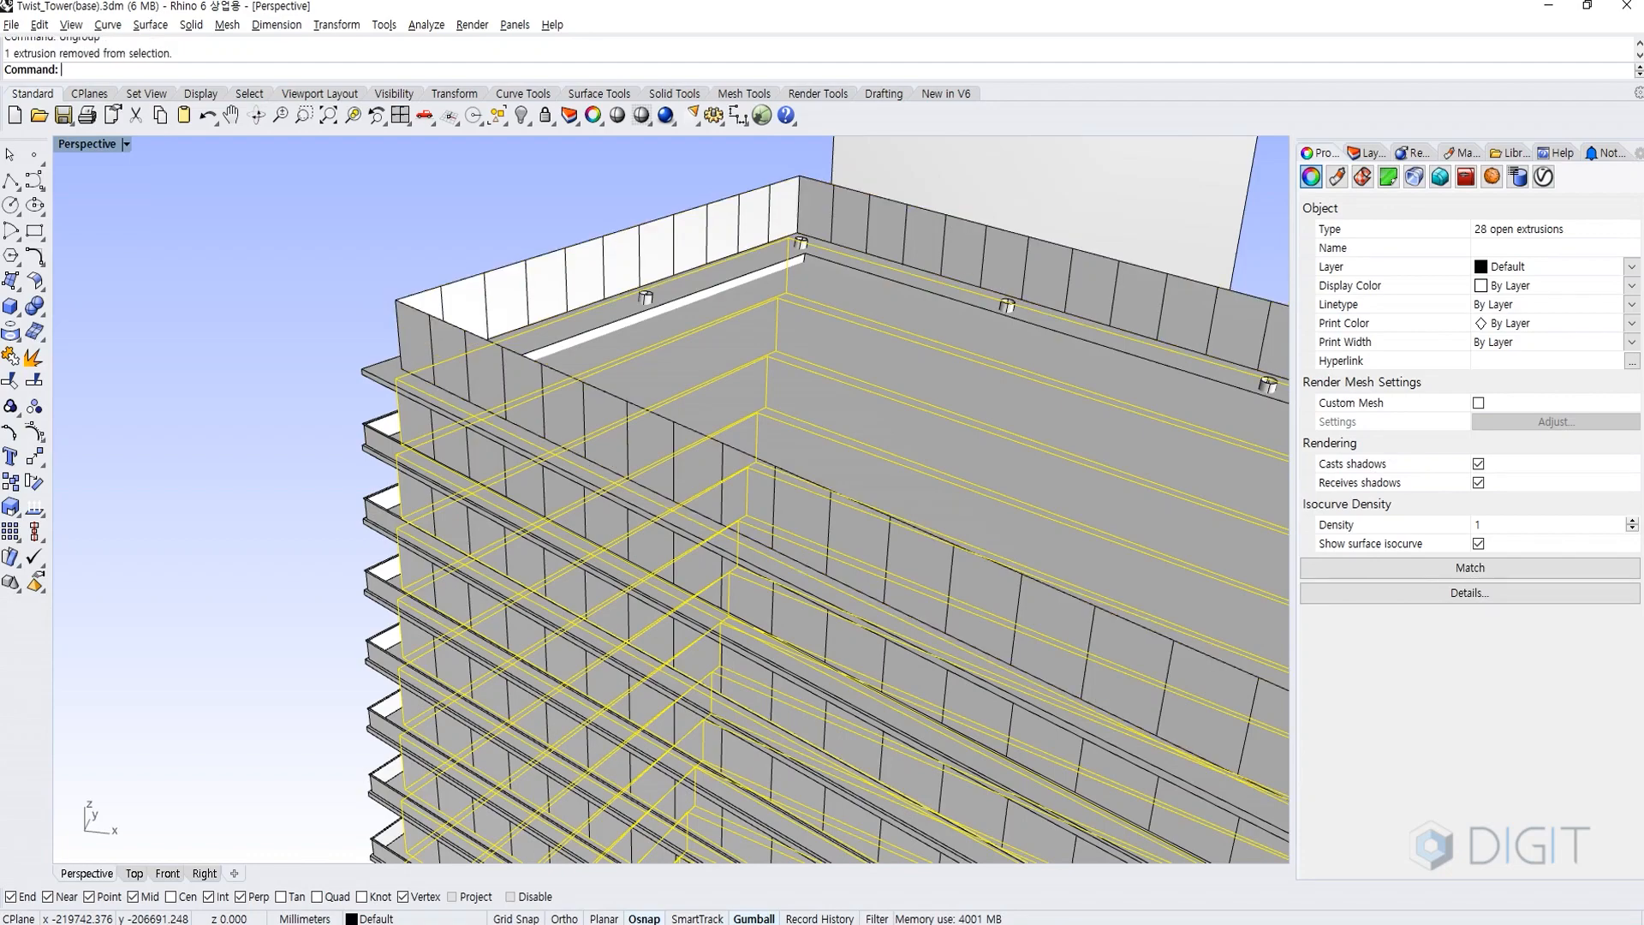
type("group")
key("Return")
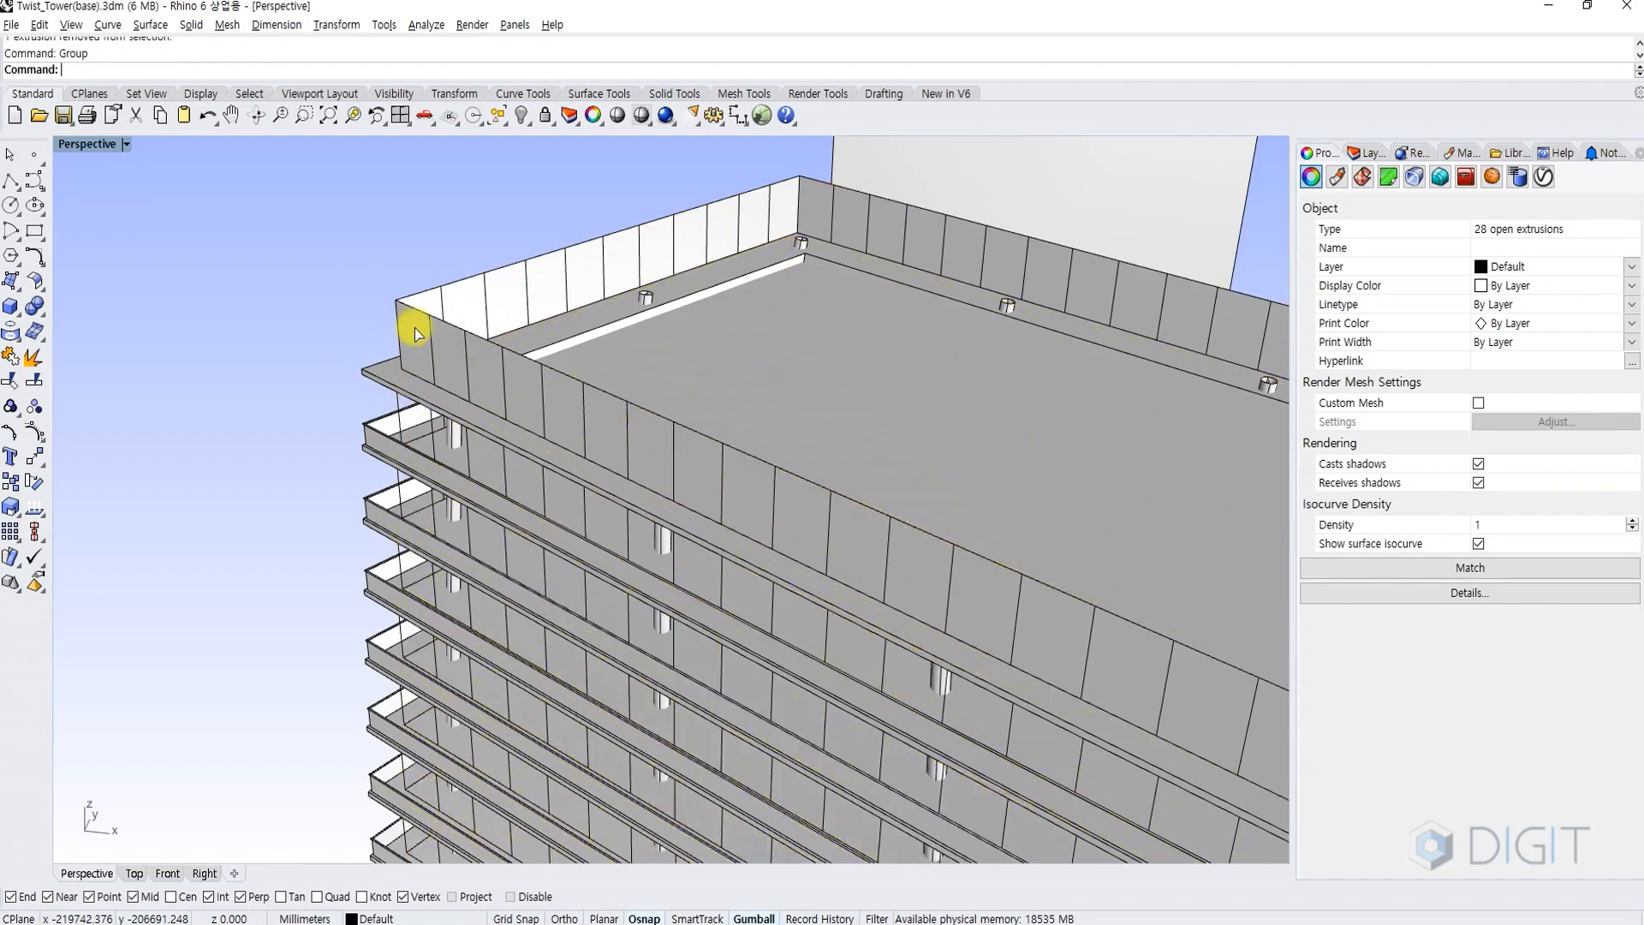
left_click(415, 327)
key("Delete")
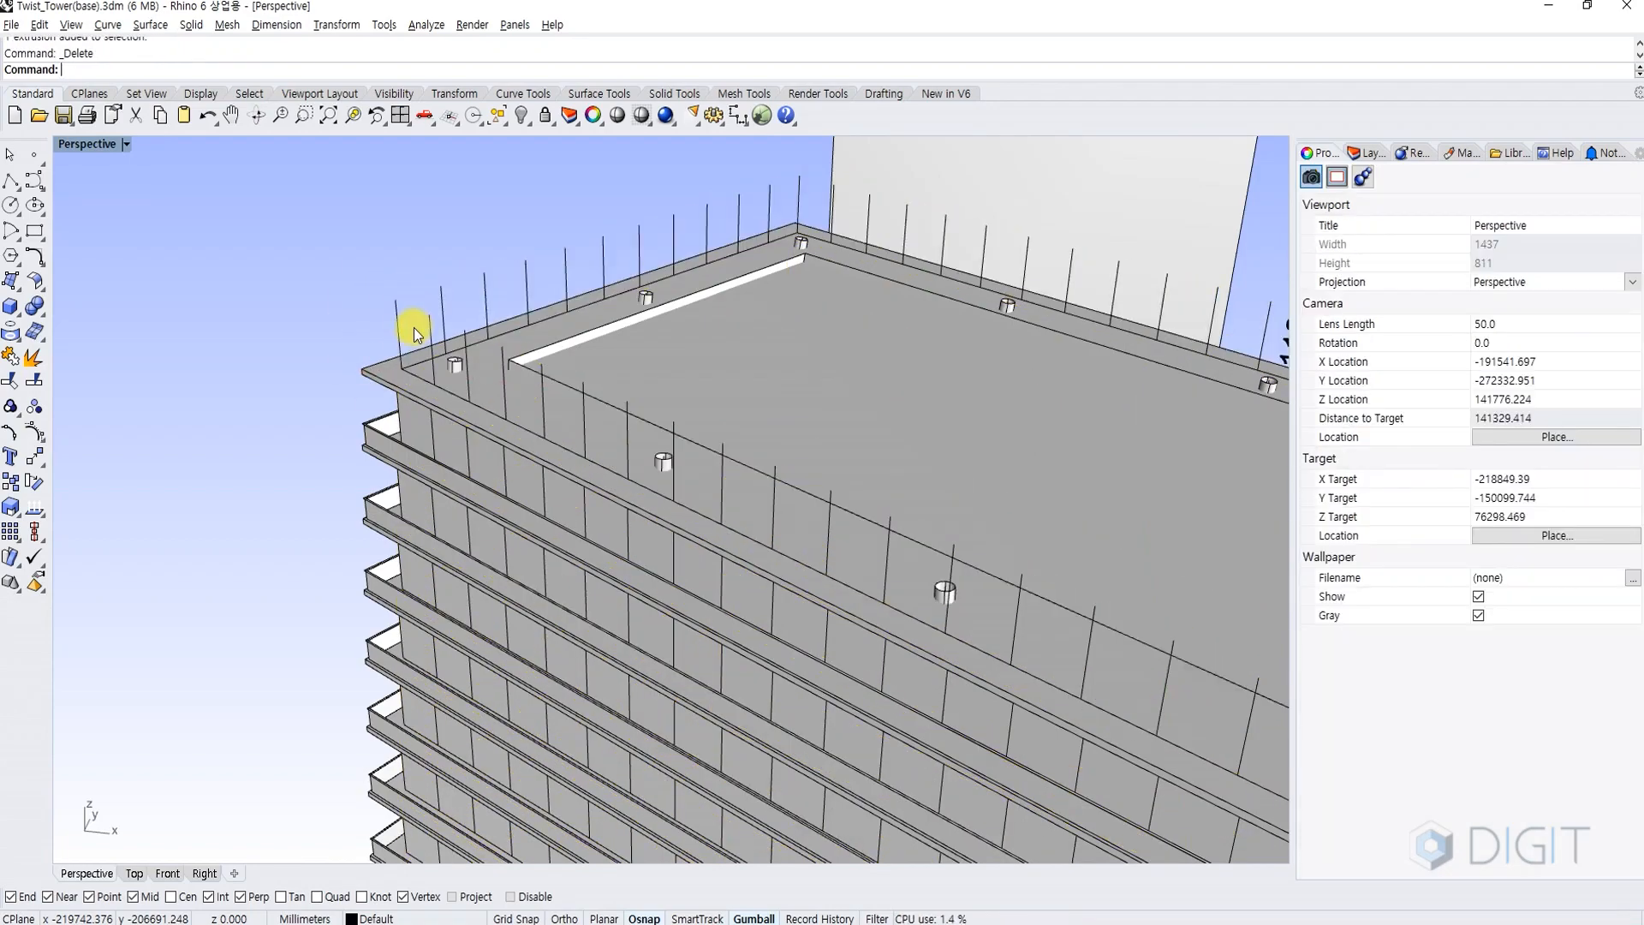
In the Front view, ungroup the vertical facade lines, regroup those below the roof, and delete the row above it.
left_click(399, 327)
scroll(518, 268, "down", 5)
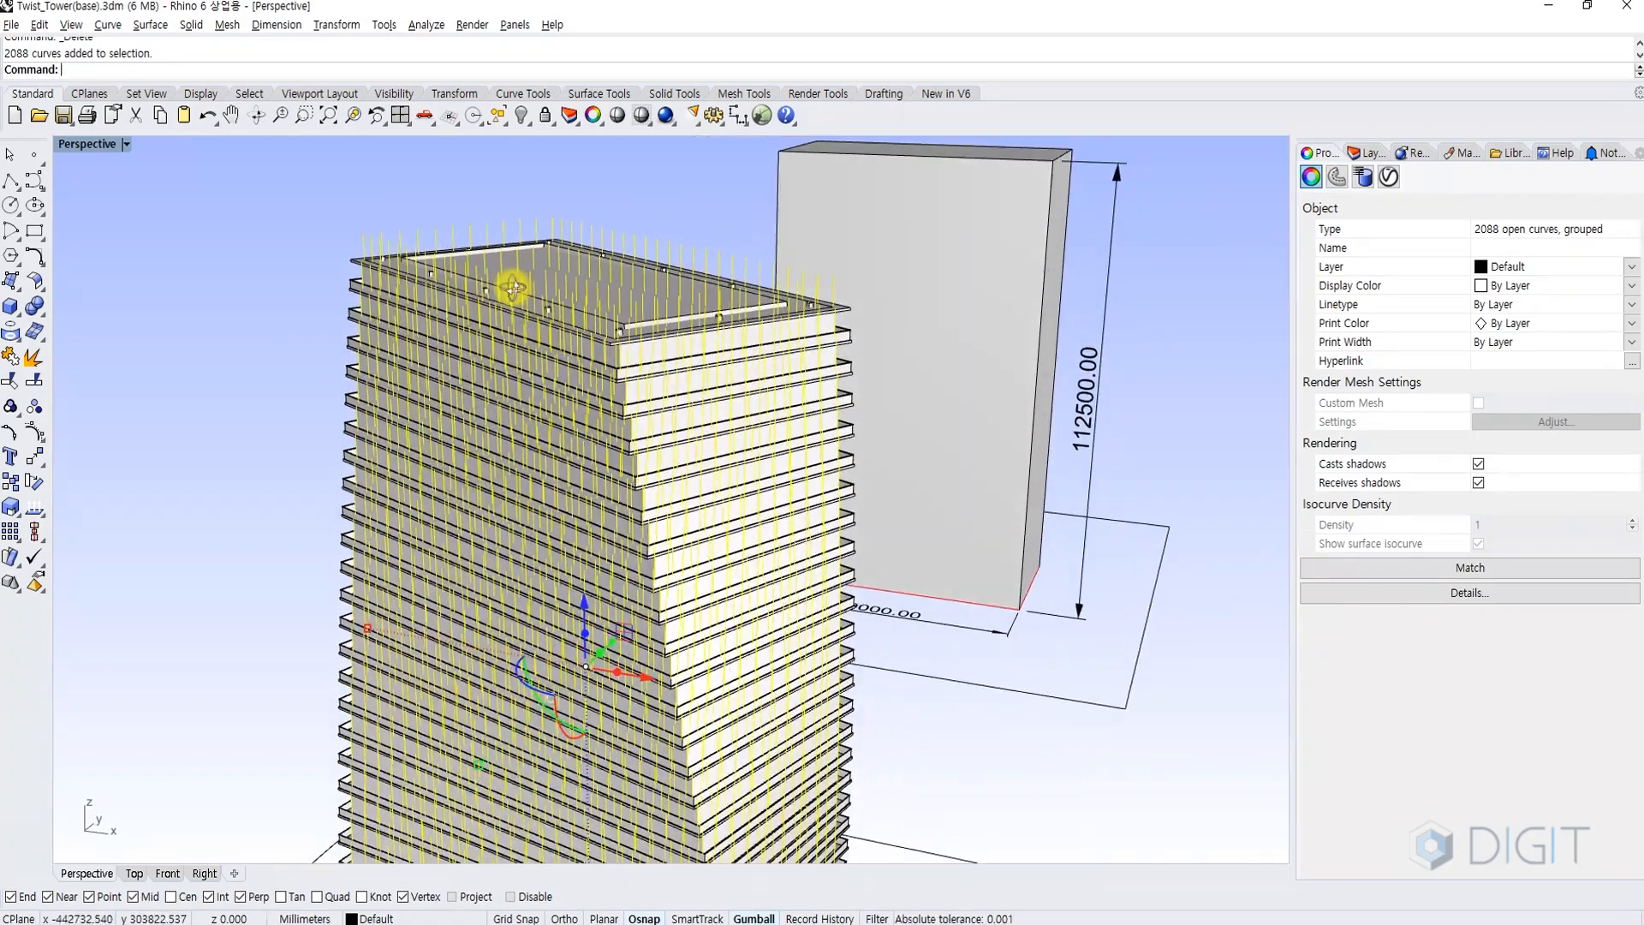
mouse_move(512, 288)
right_mouse_down()
mouse_move(459, 275)
mouse_move(504, 290)
right_mouse_up()
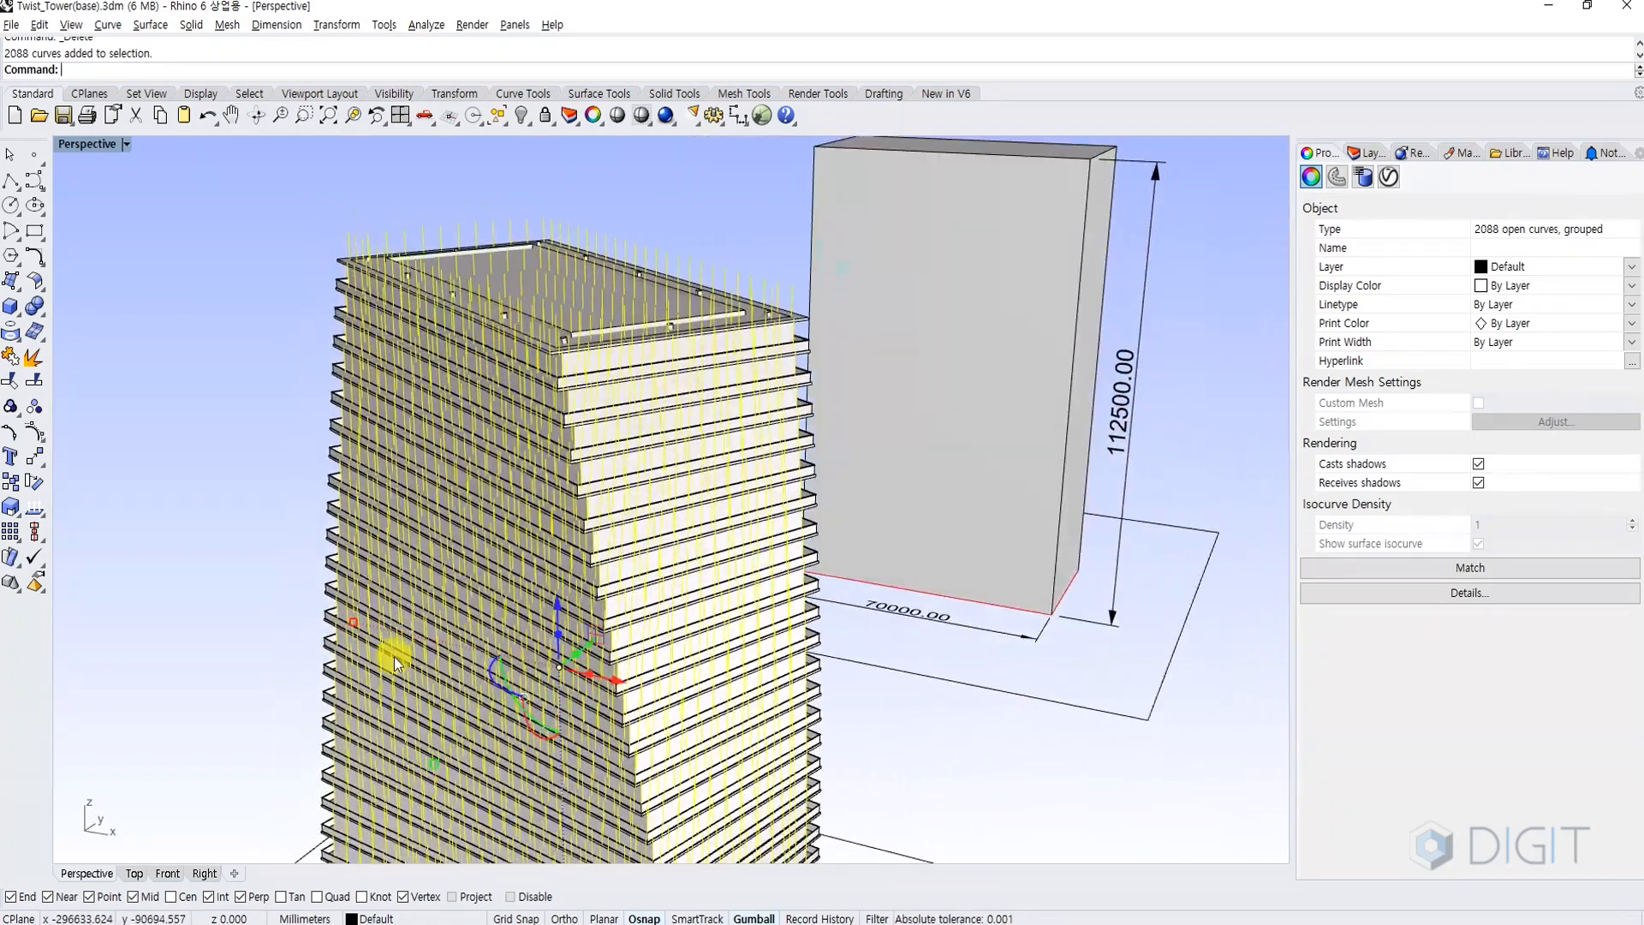
left_click(168, 873)
scroll(629, 413, "up", 5)
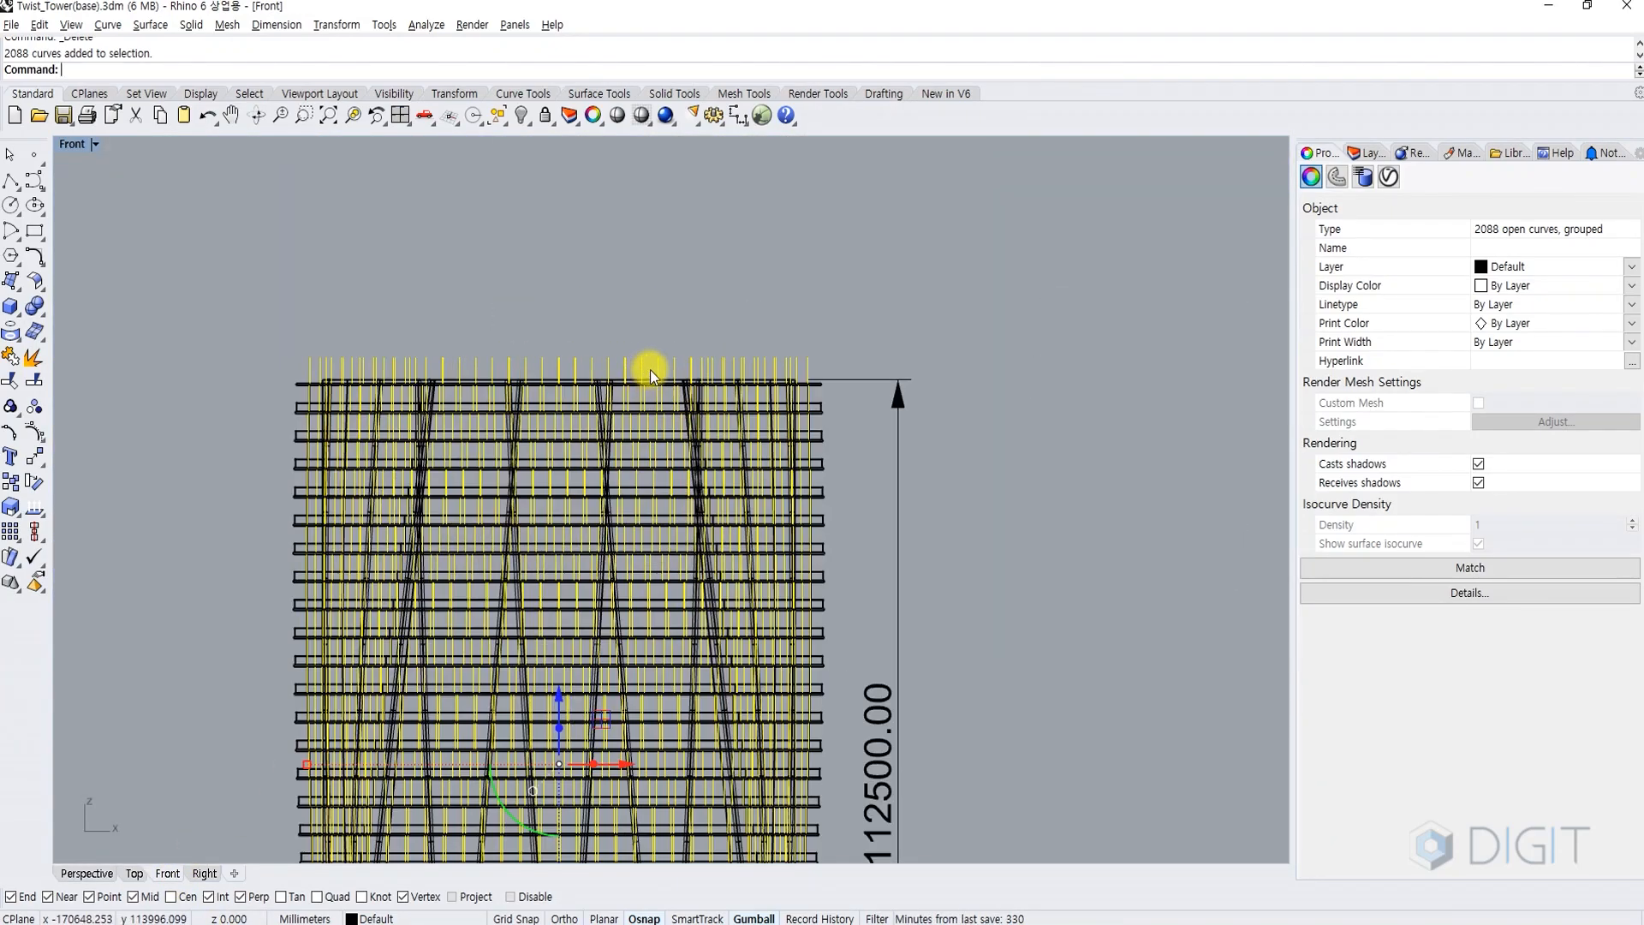
type("Ungroup")
key("Return")
left_click_drag(843, 332, 285, 368, "ctrl")
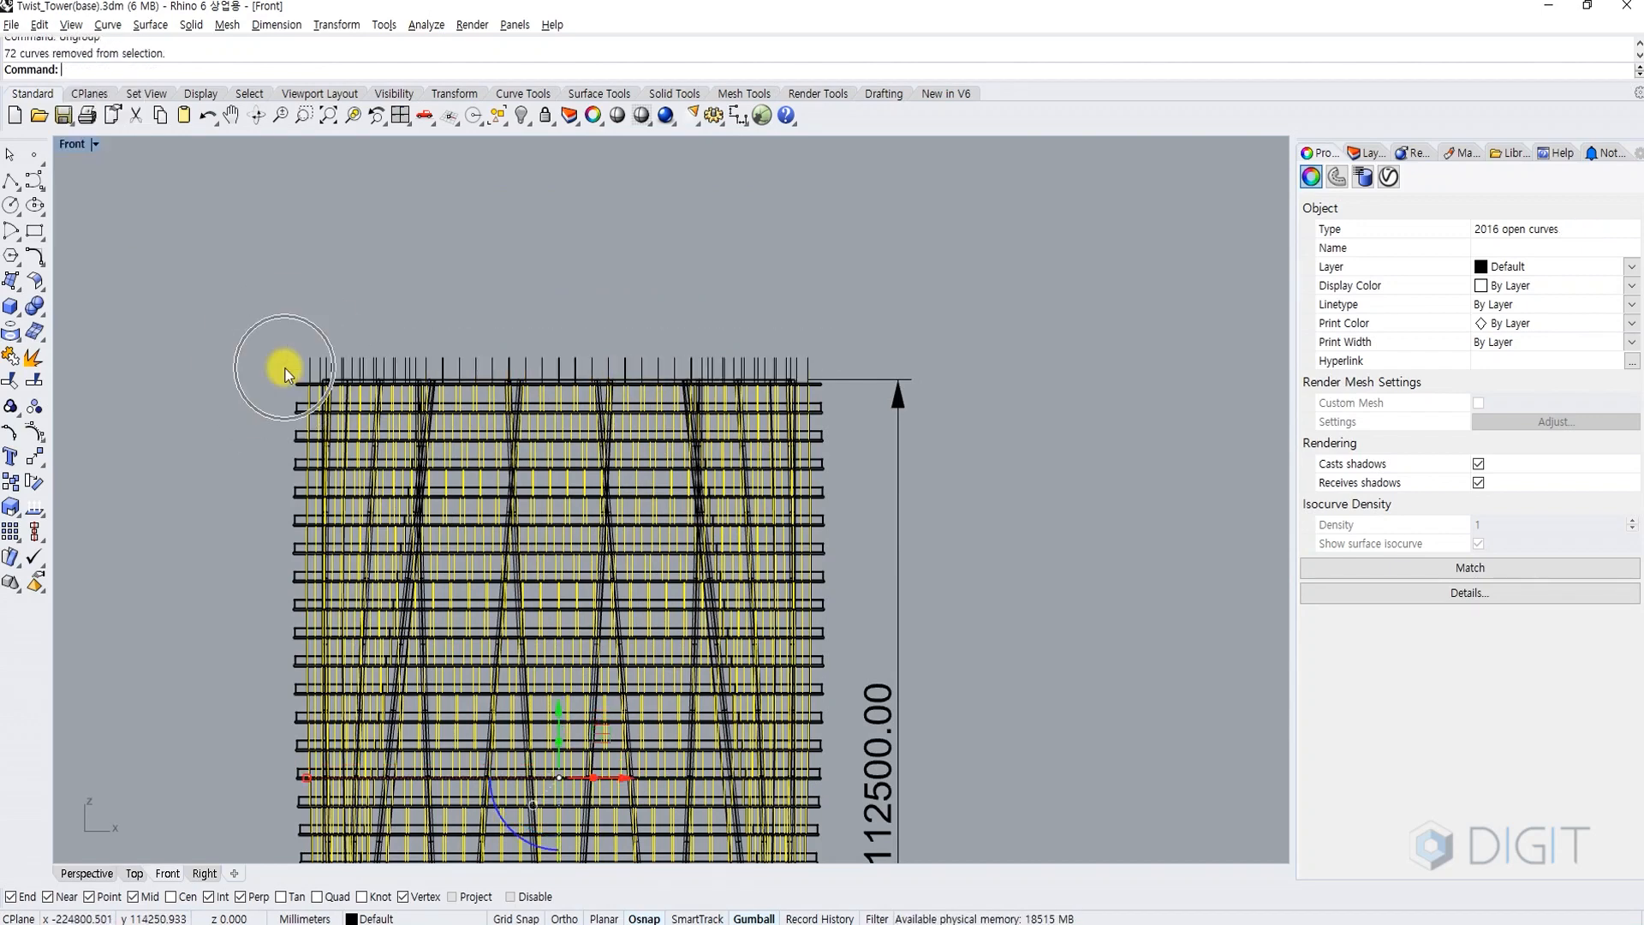
key("Escape")
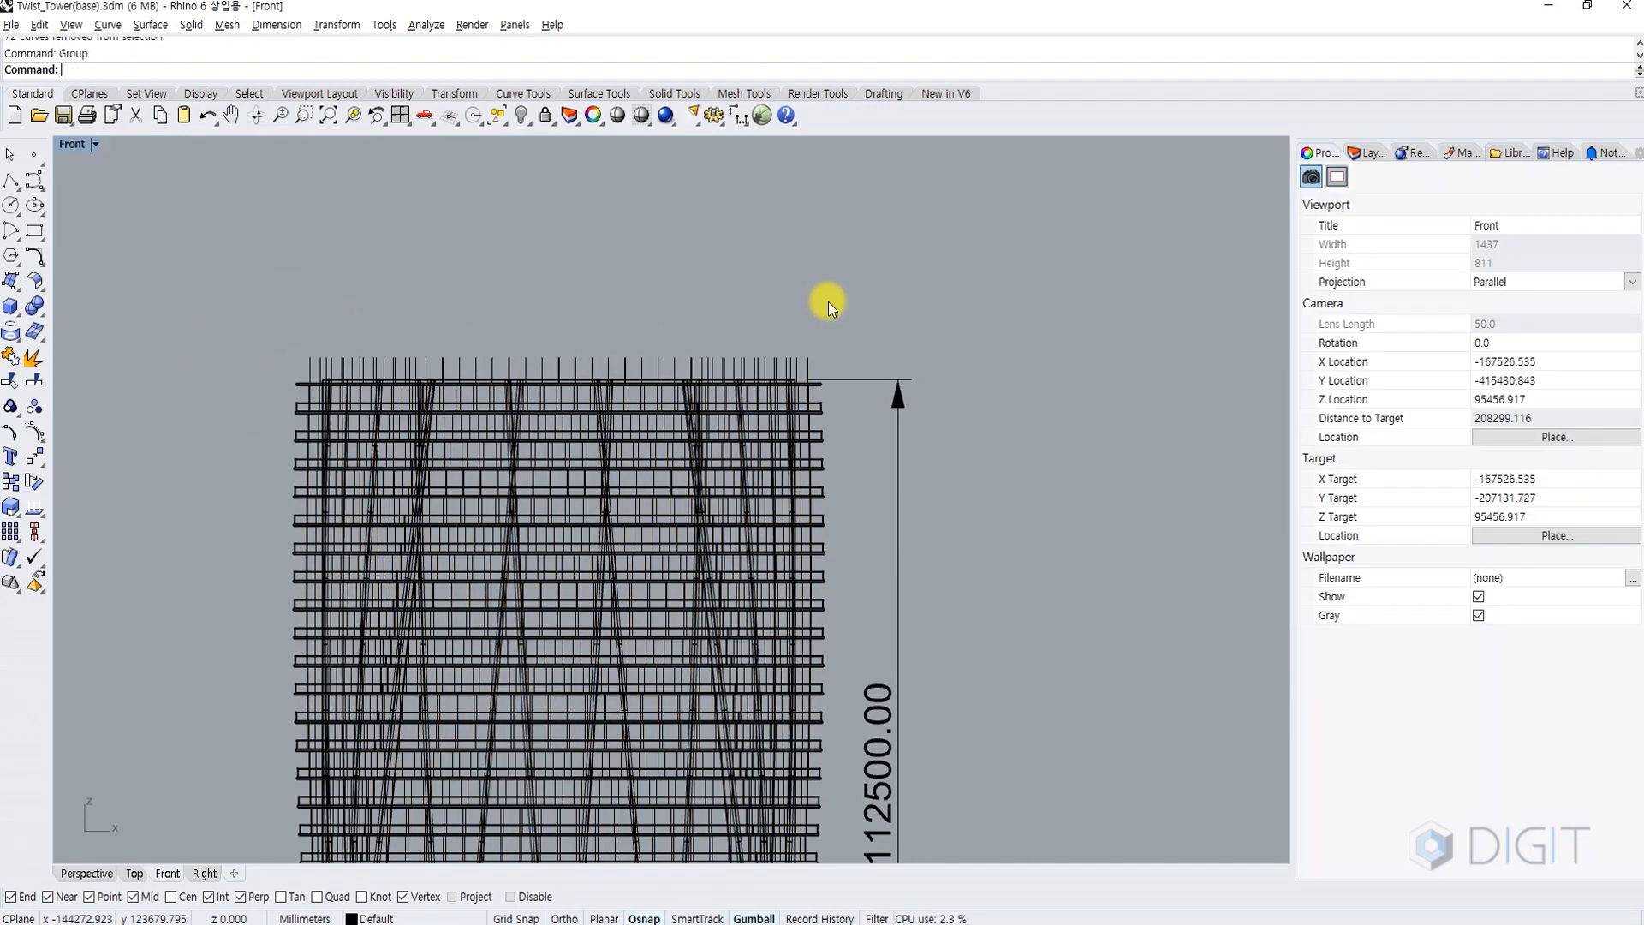
left_click_drag(829, 302, 294, 377)
key("Delete")
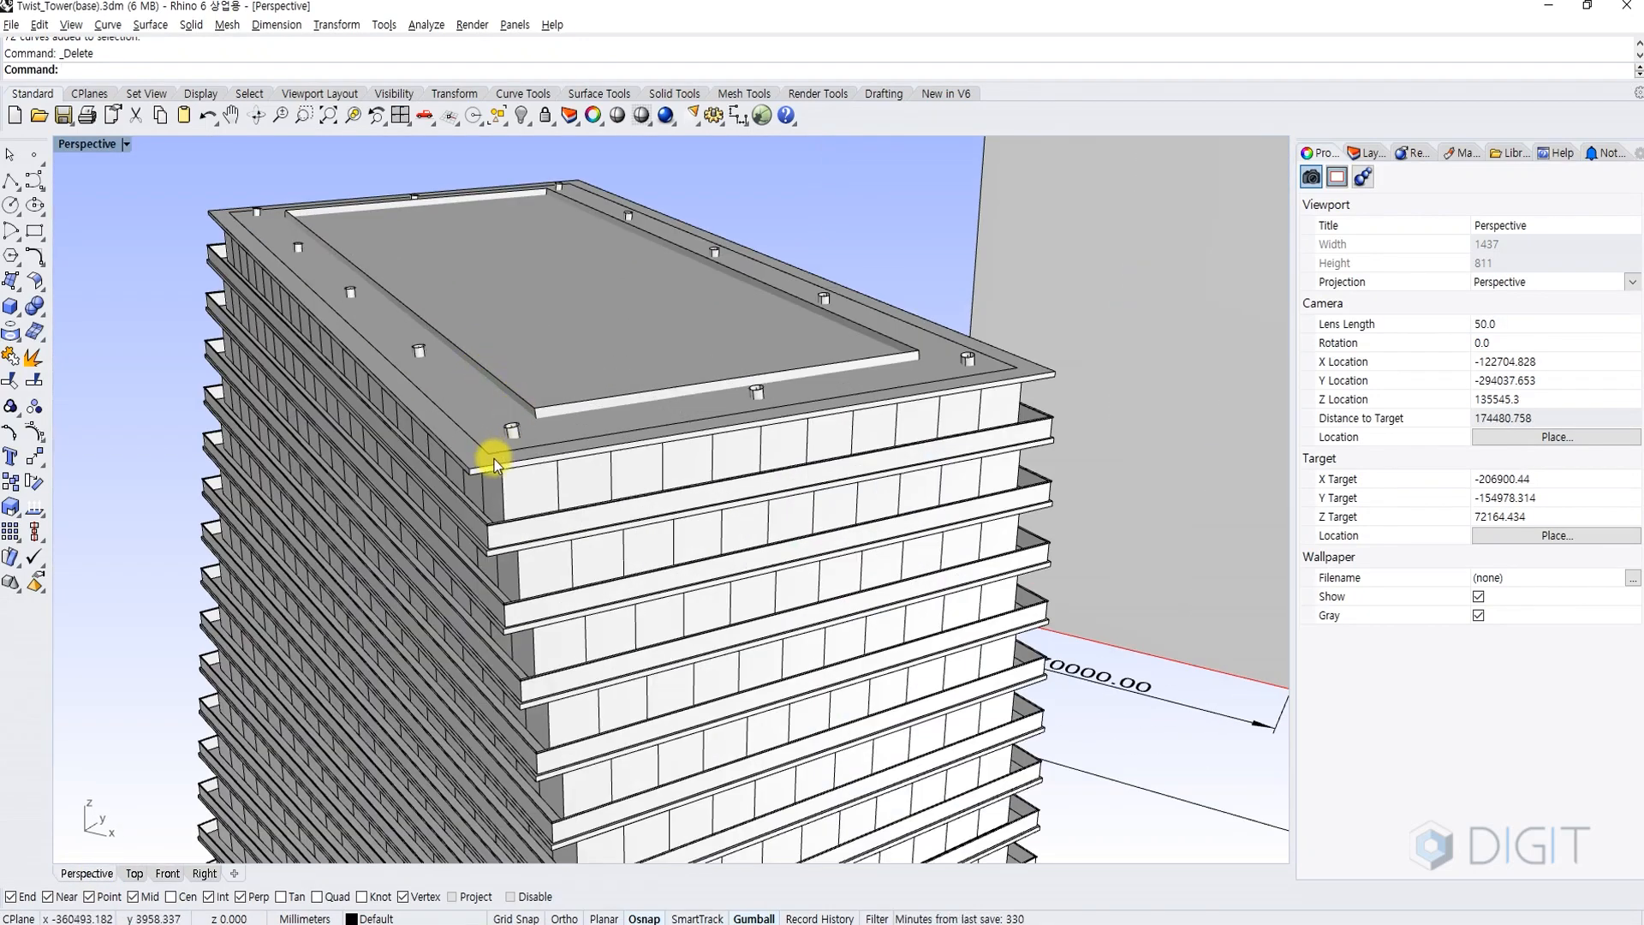
Delete the leftover slab-edge curves, and isolate the tower's floor slabs, columns and core.
left_click(495, 458)
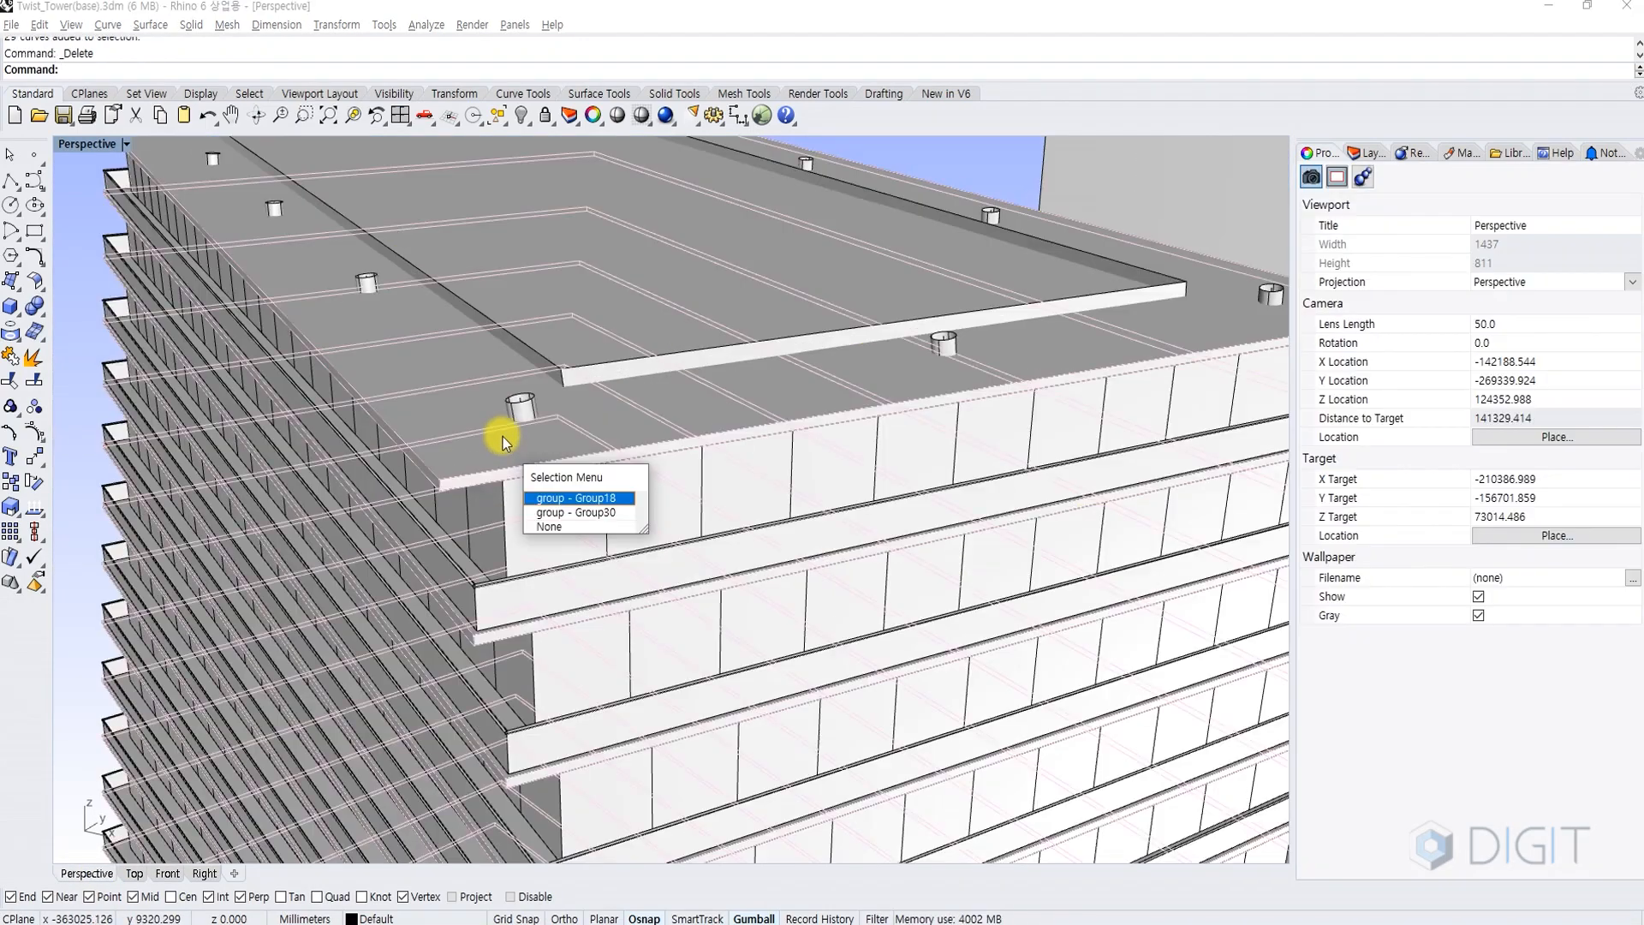
left_click(474, 466)
left_click(516, 408, "shift")
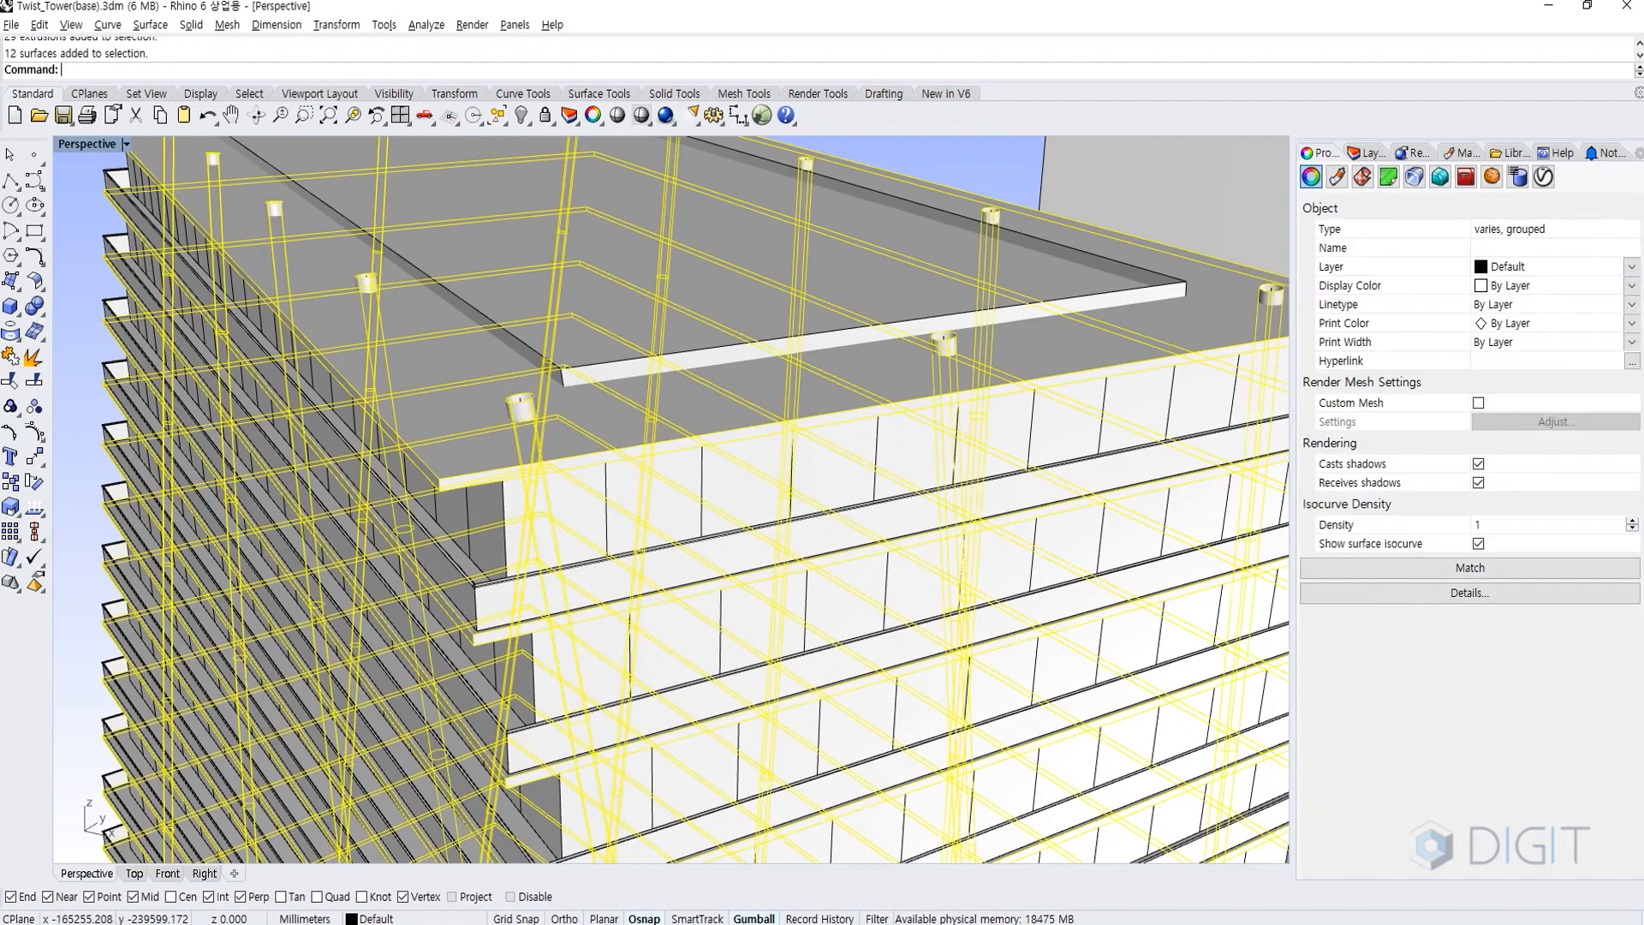
left_click(537, 314, "shift")
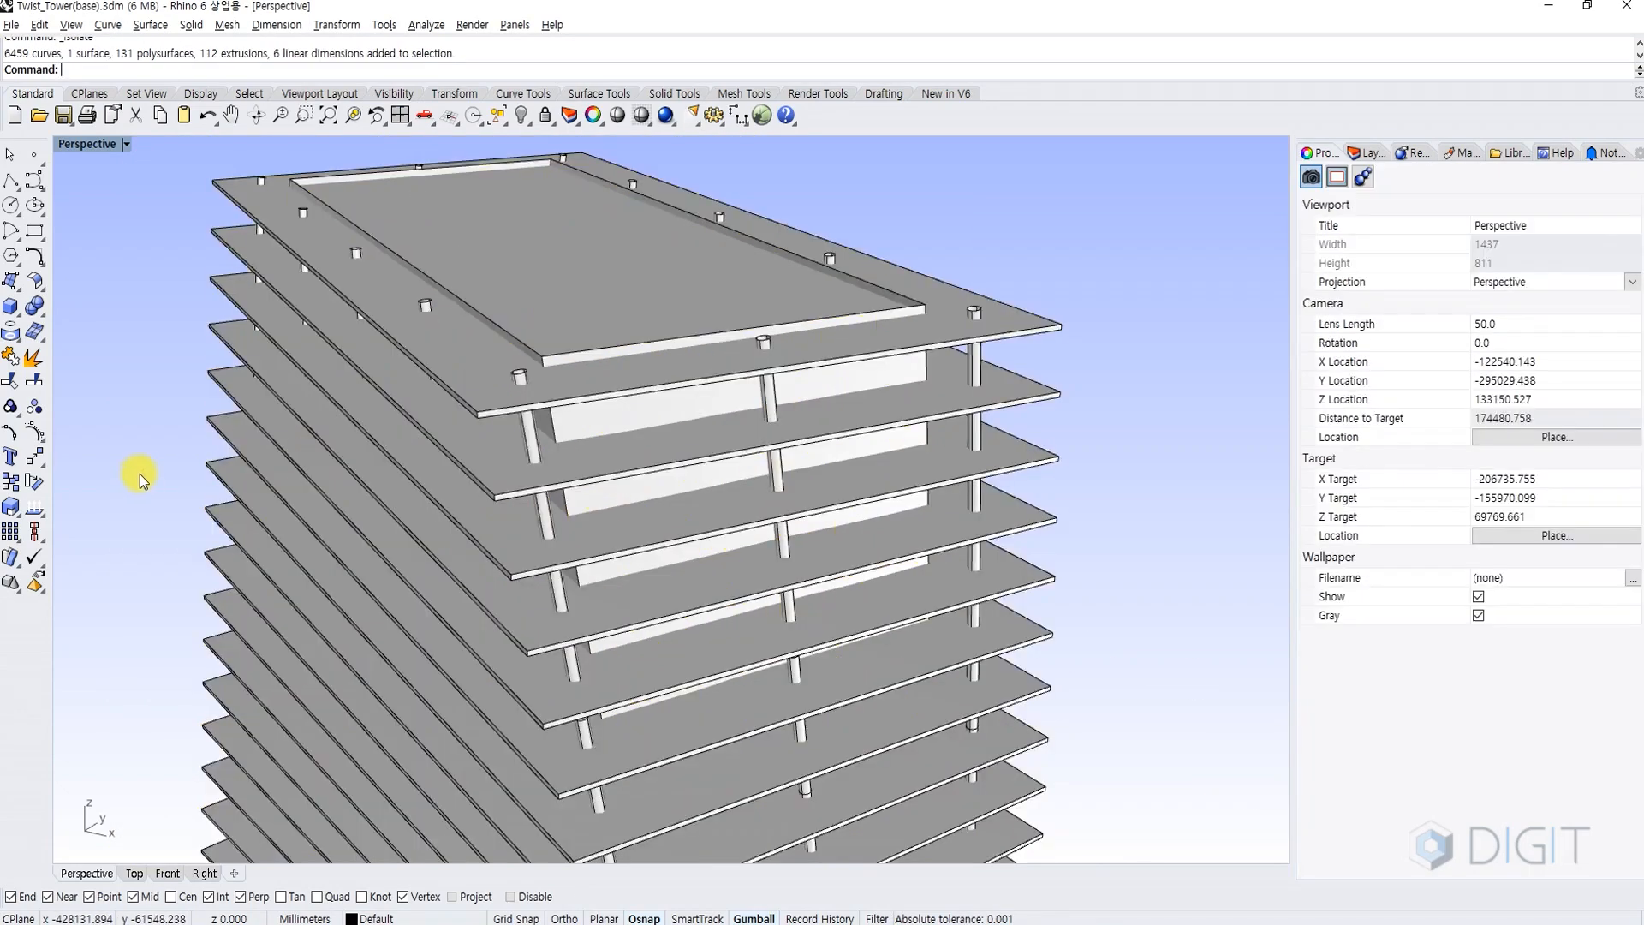
Draw a box upward from a corner of the top slab, with a base extending well beyond the tower's footprint.
right_click_drag(140, 475, 311, 423)
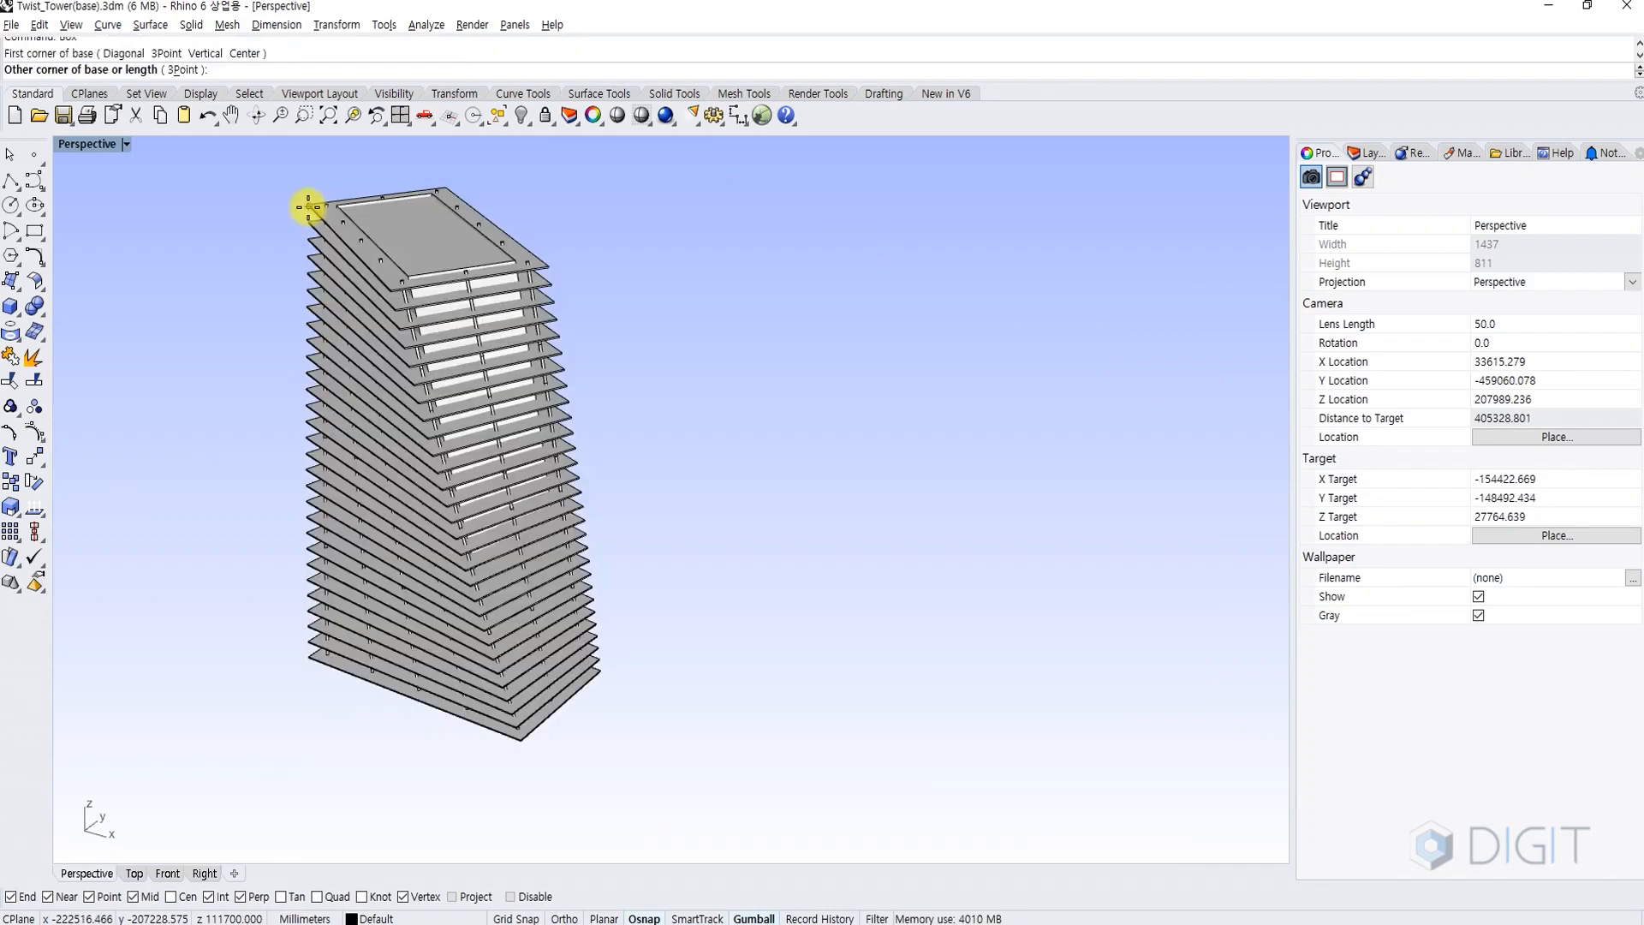
right_click_drag(311, 209, 514, 653)
left_click(576, 626)
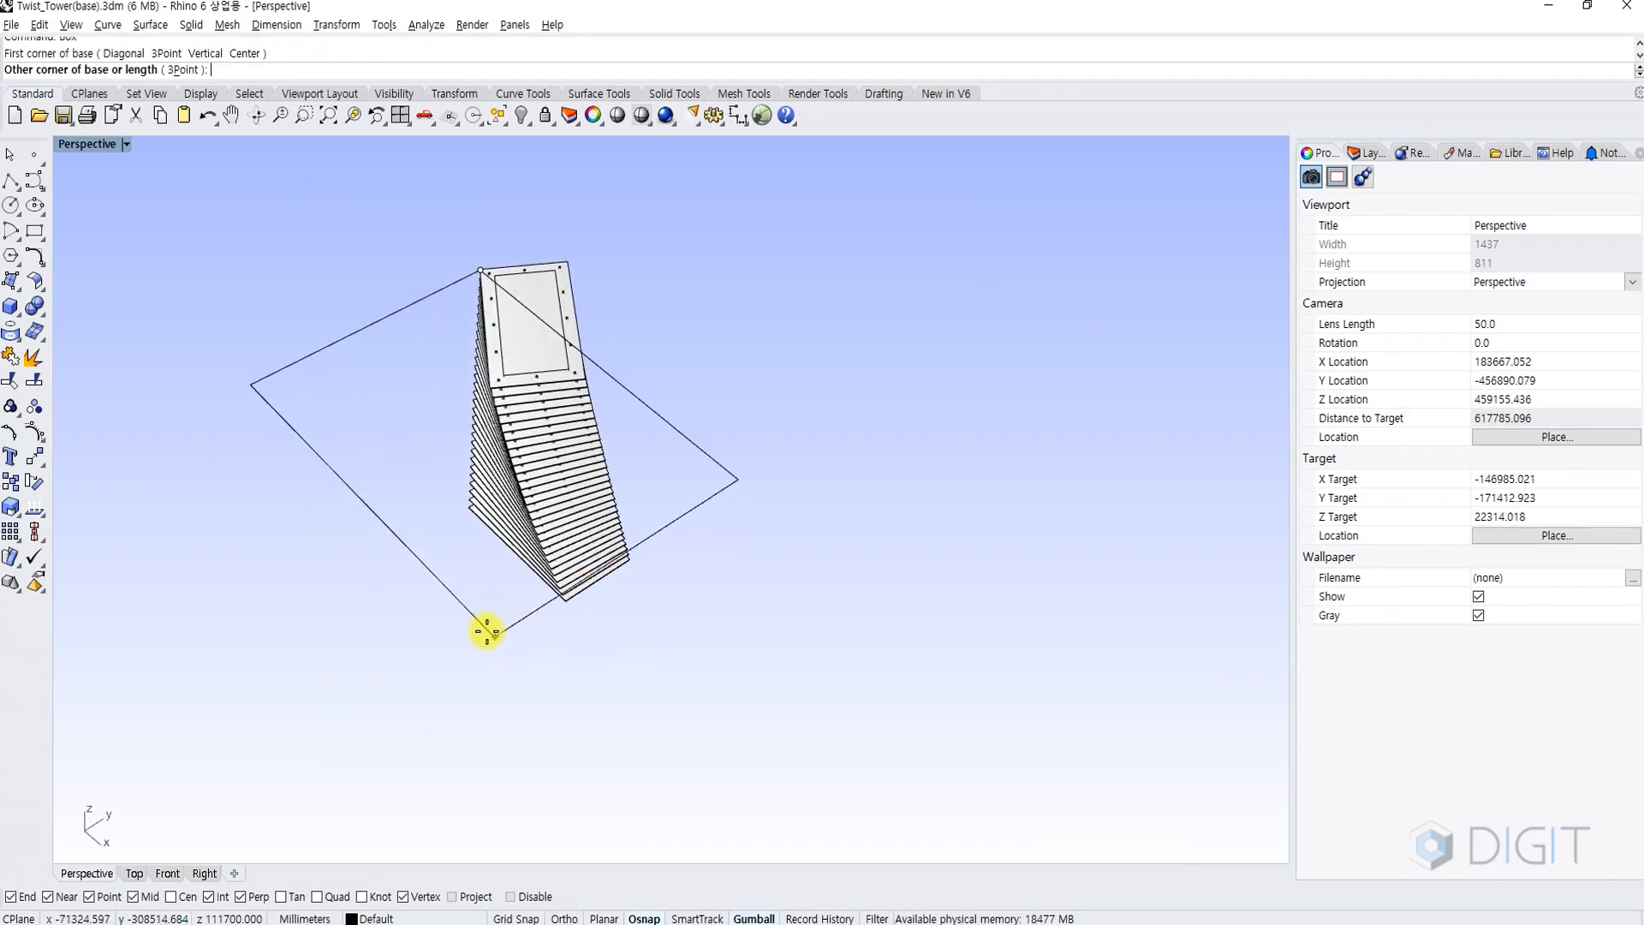
left_click(422, 450)
Zoom in on the box's base at the tower top in wireframe display and undo the last move of the box.
right_click_drag(670, 495, 552, 311)
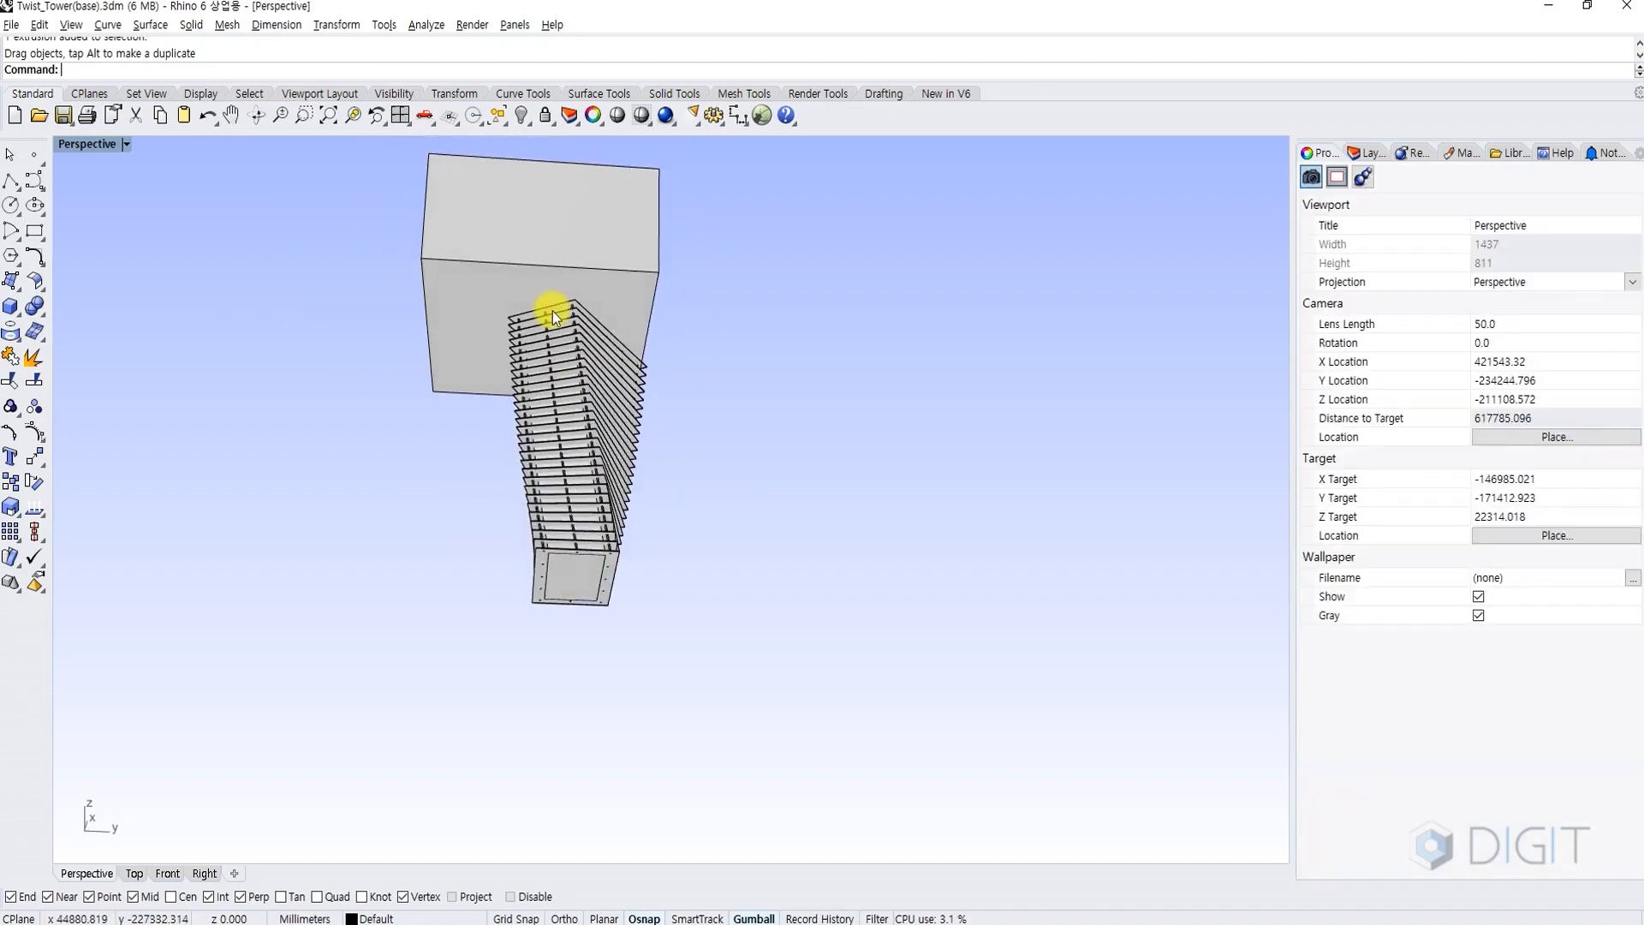
type("z")
key("Return")
left_click_drag(477, 334, 565, 241)
right_click_drag(565, 257, 569, 334)
key("ctrl+alt+w")
left_click(670, 475)
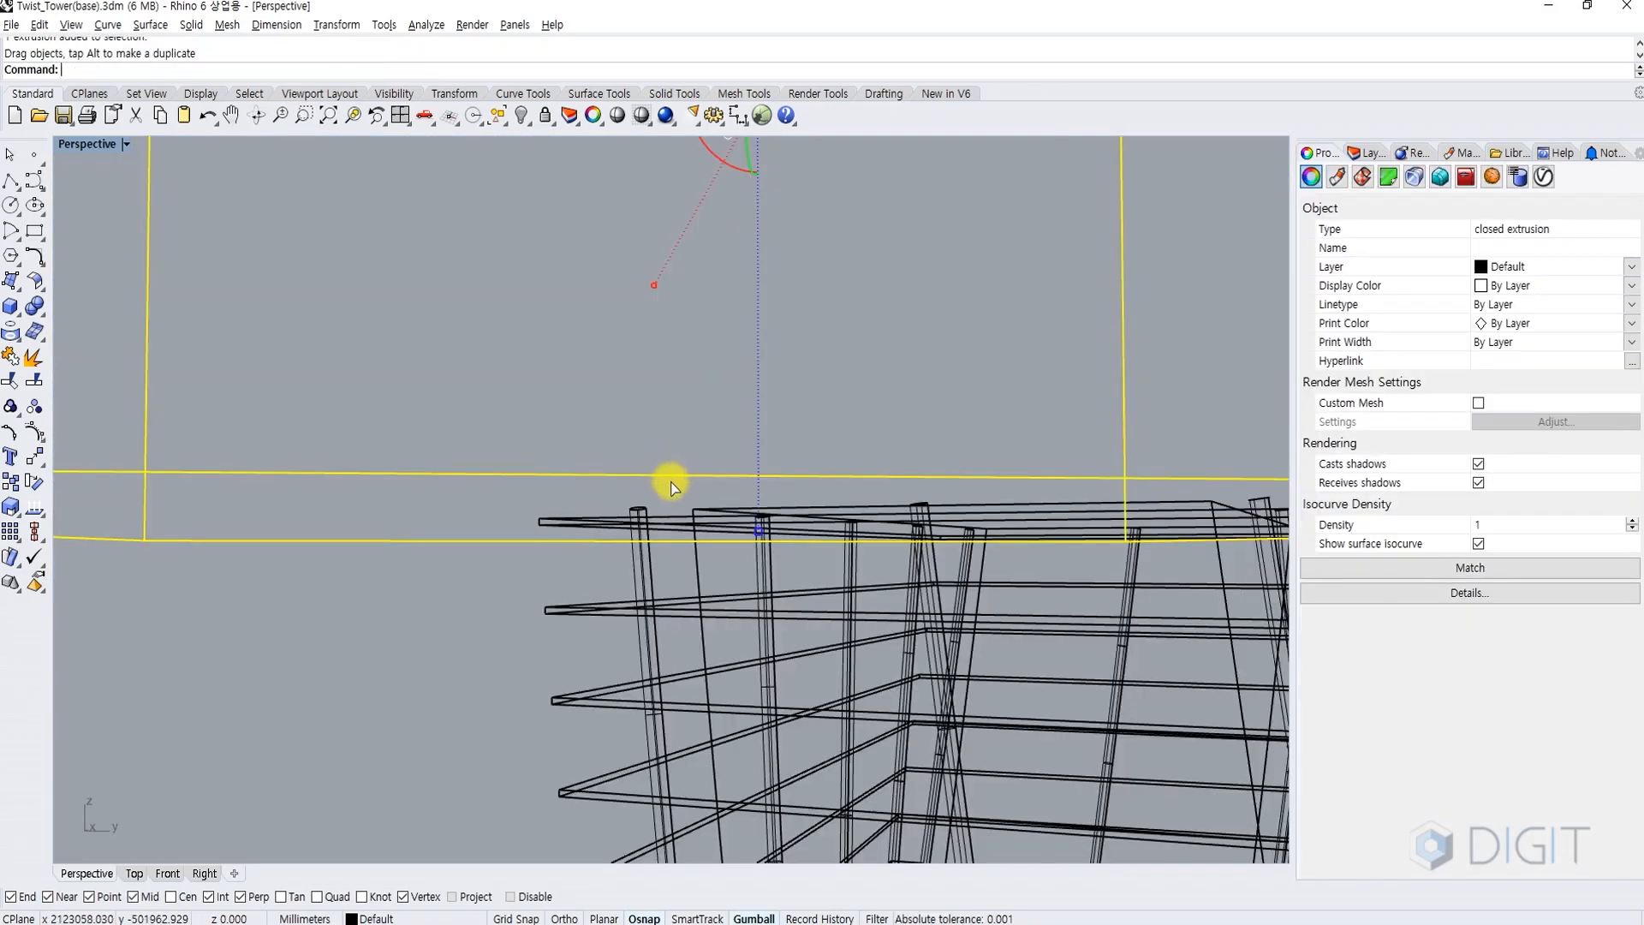
key("ctrl+z")
Check the columns and core against the box's base, and return the viewport to shaded display.
left_click(642, 512)
left_click(692, 505)
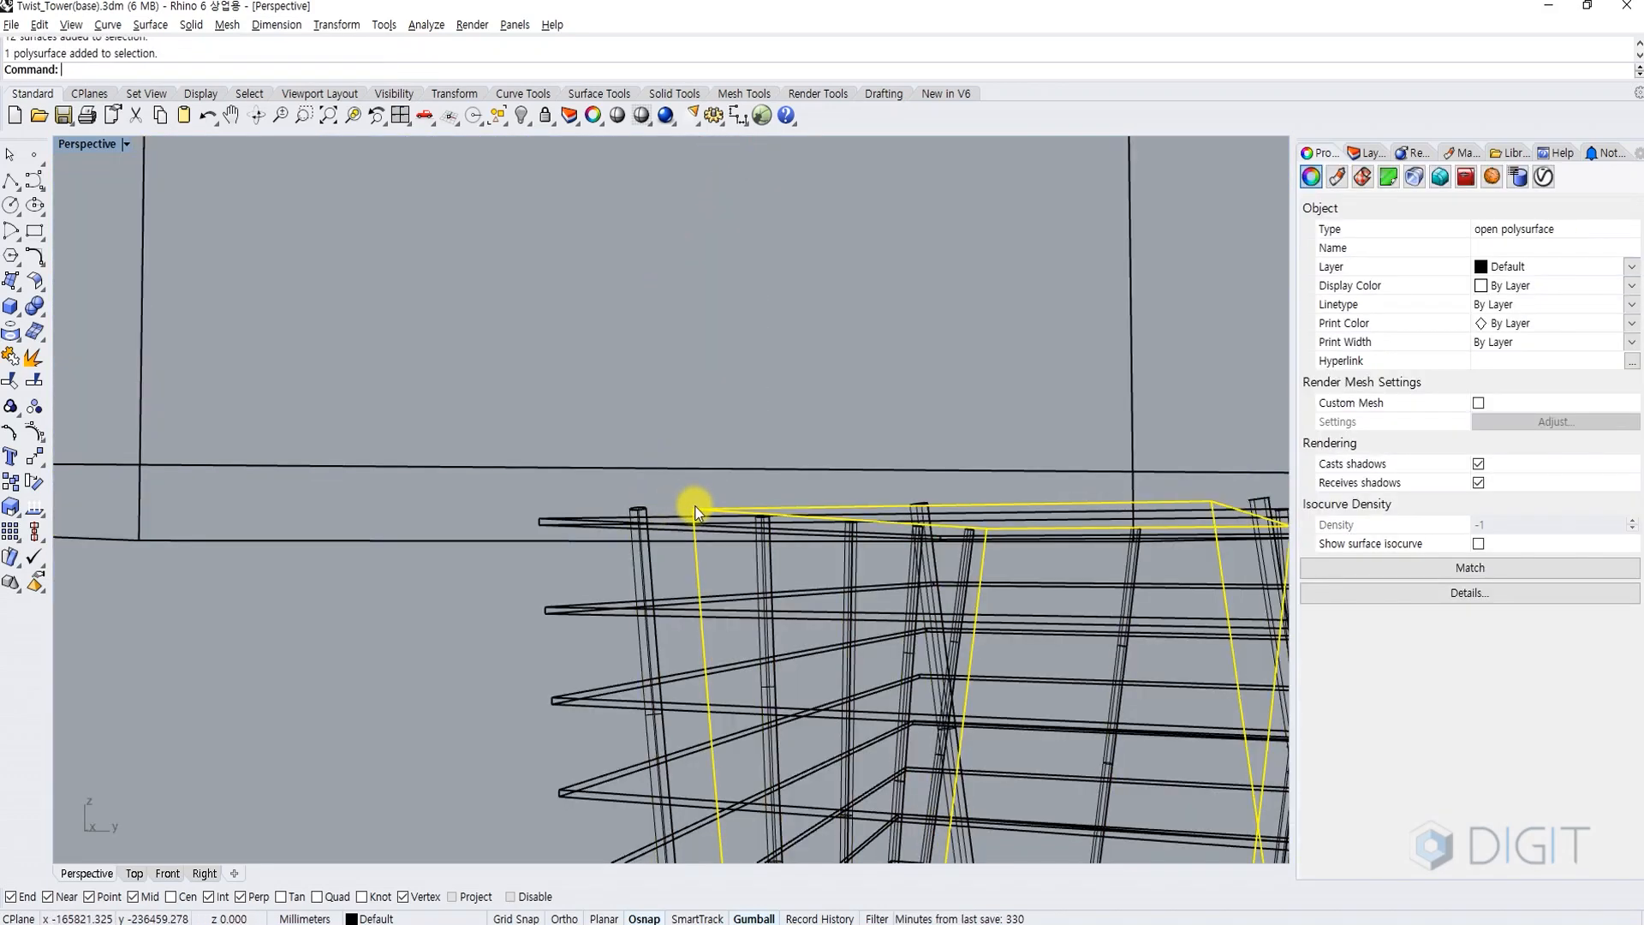
left_click(524, 598)
key("ctrl+alt+s")
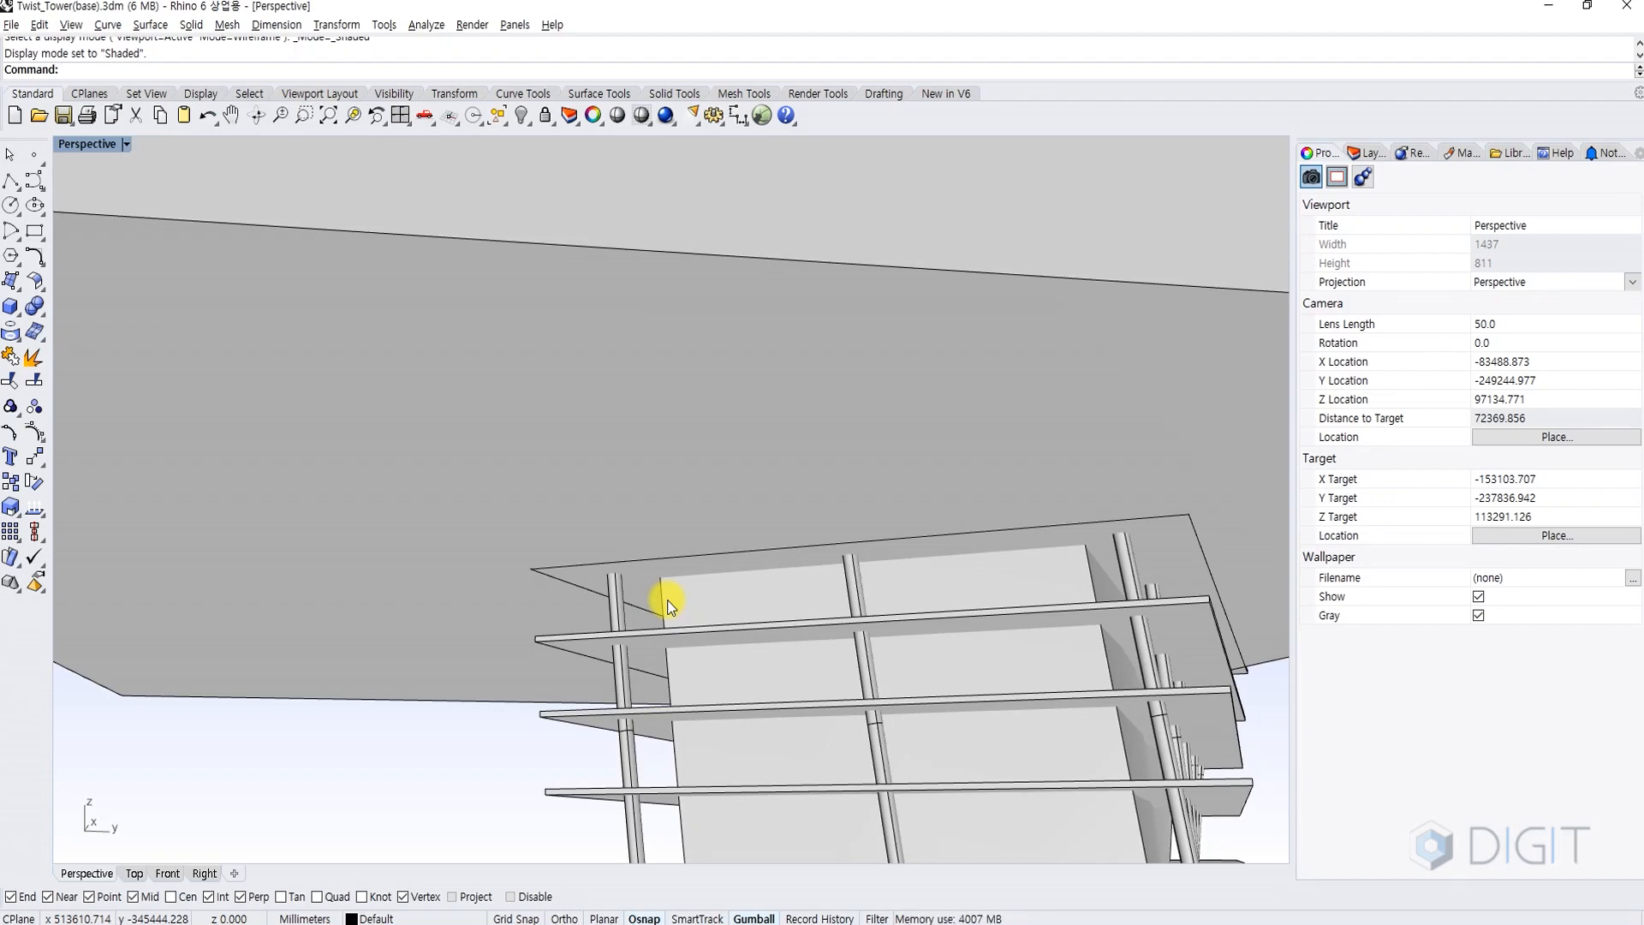
Try to subtract the large box from the core and the column group with Boolean Difference.
scroll(668, 599, "down", 2)
right_click_drag(668, 599, 532, 551, "shift")
type("bd")
key("Return")
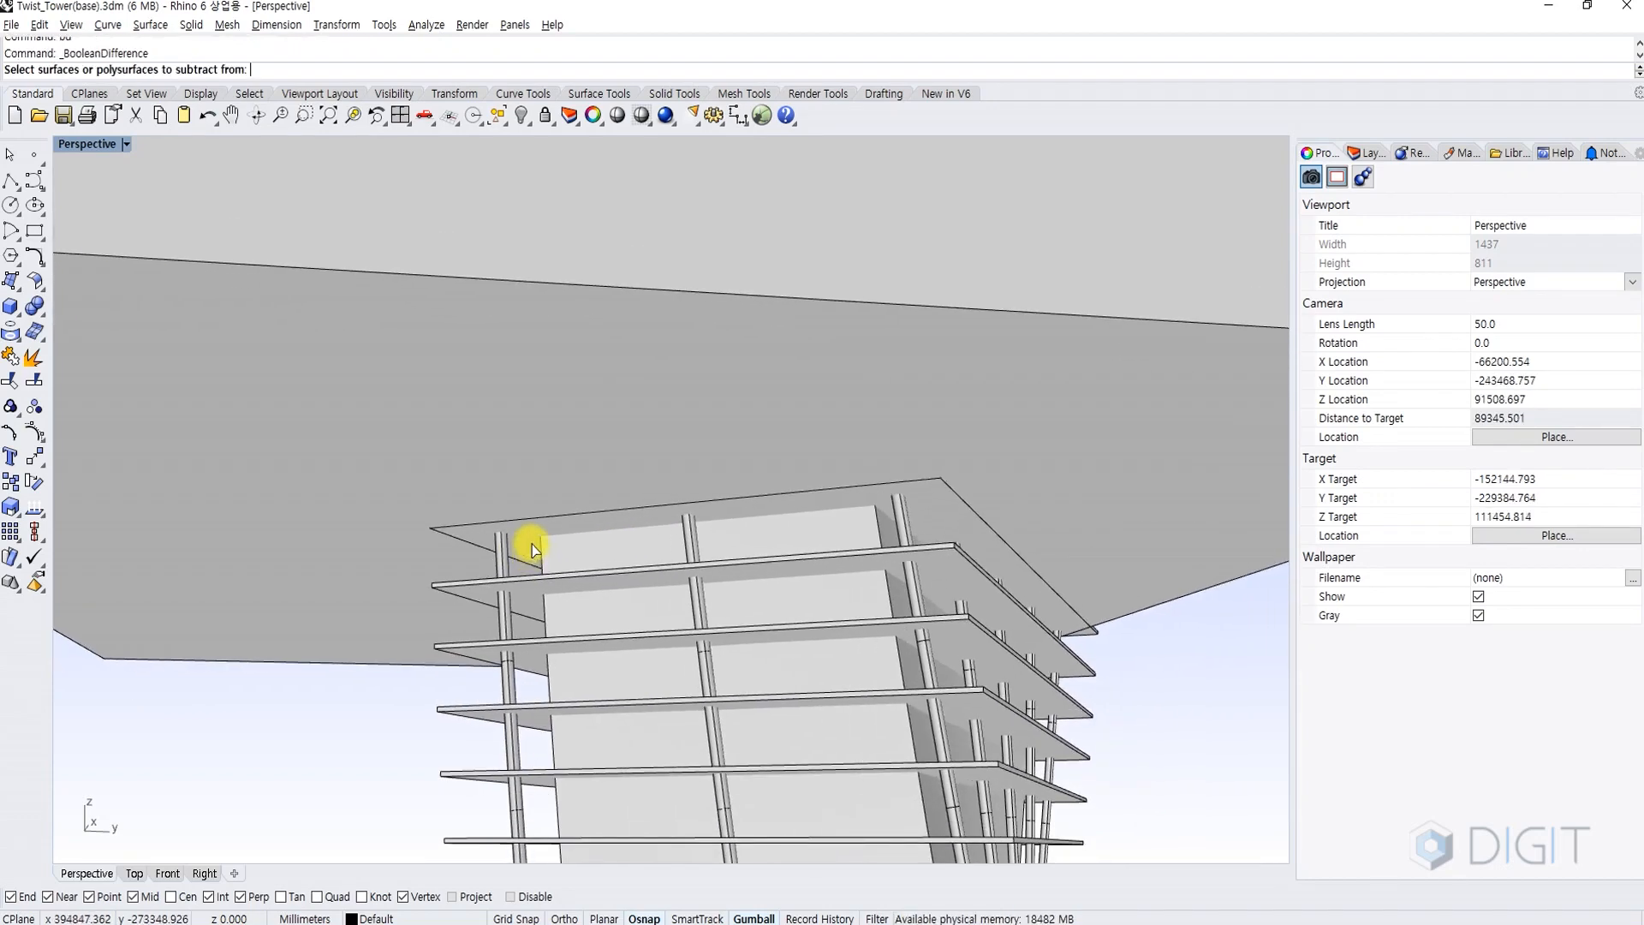
left_click(583, 591)
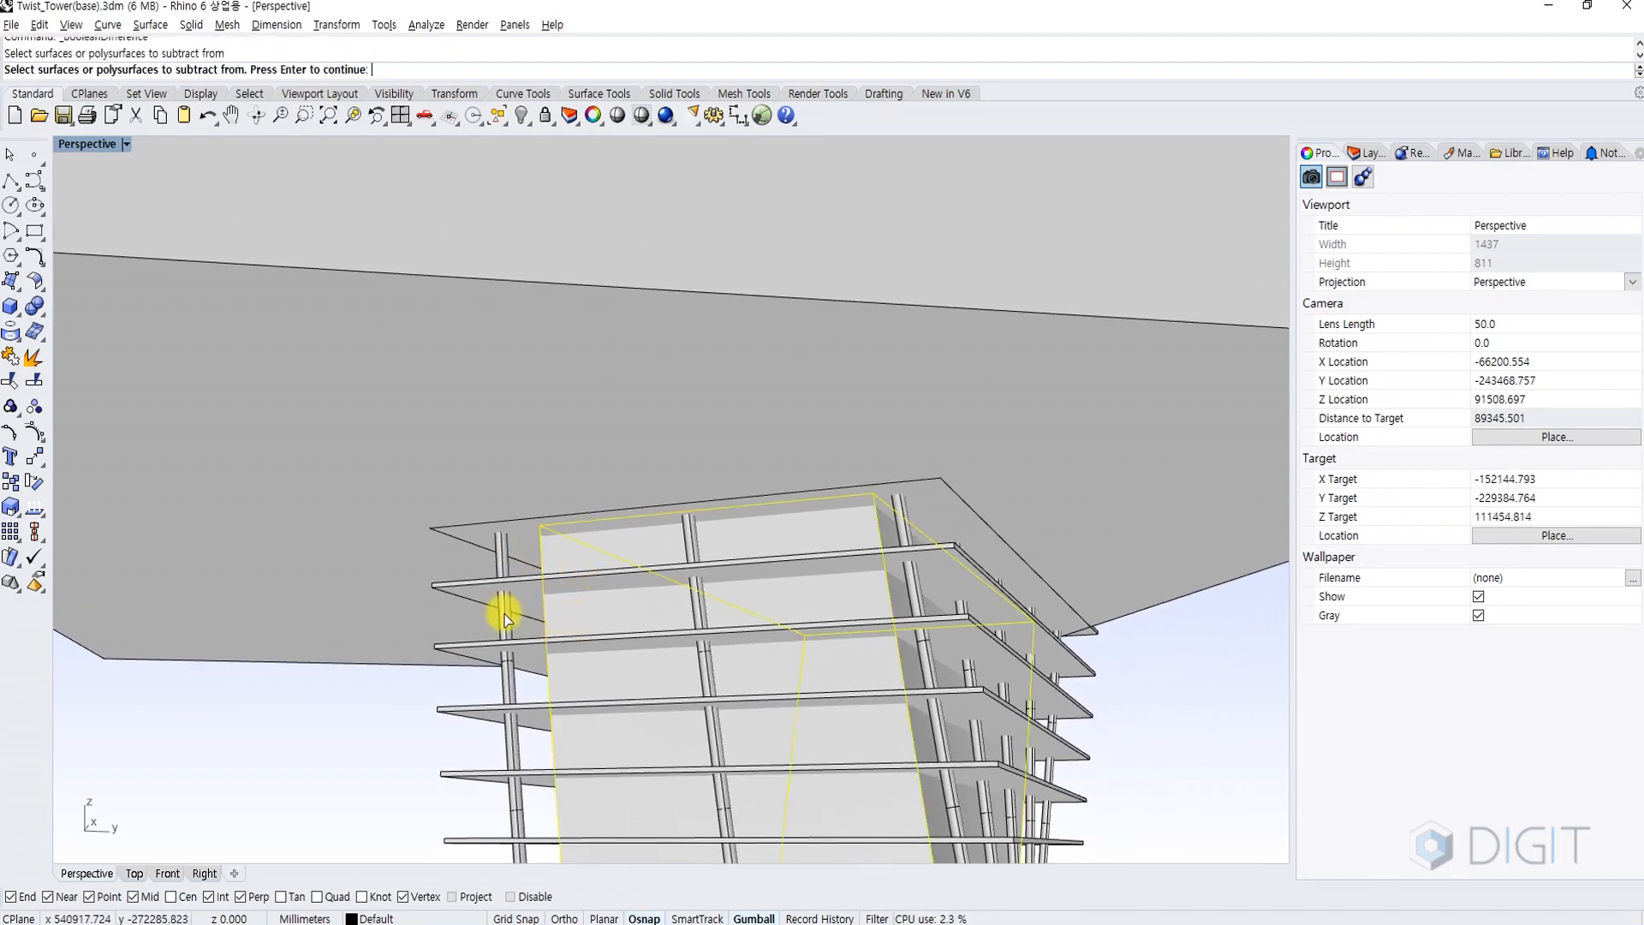
left_click(505, 615)
key("Return")
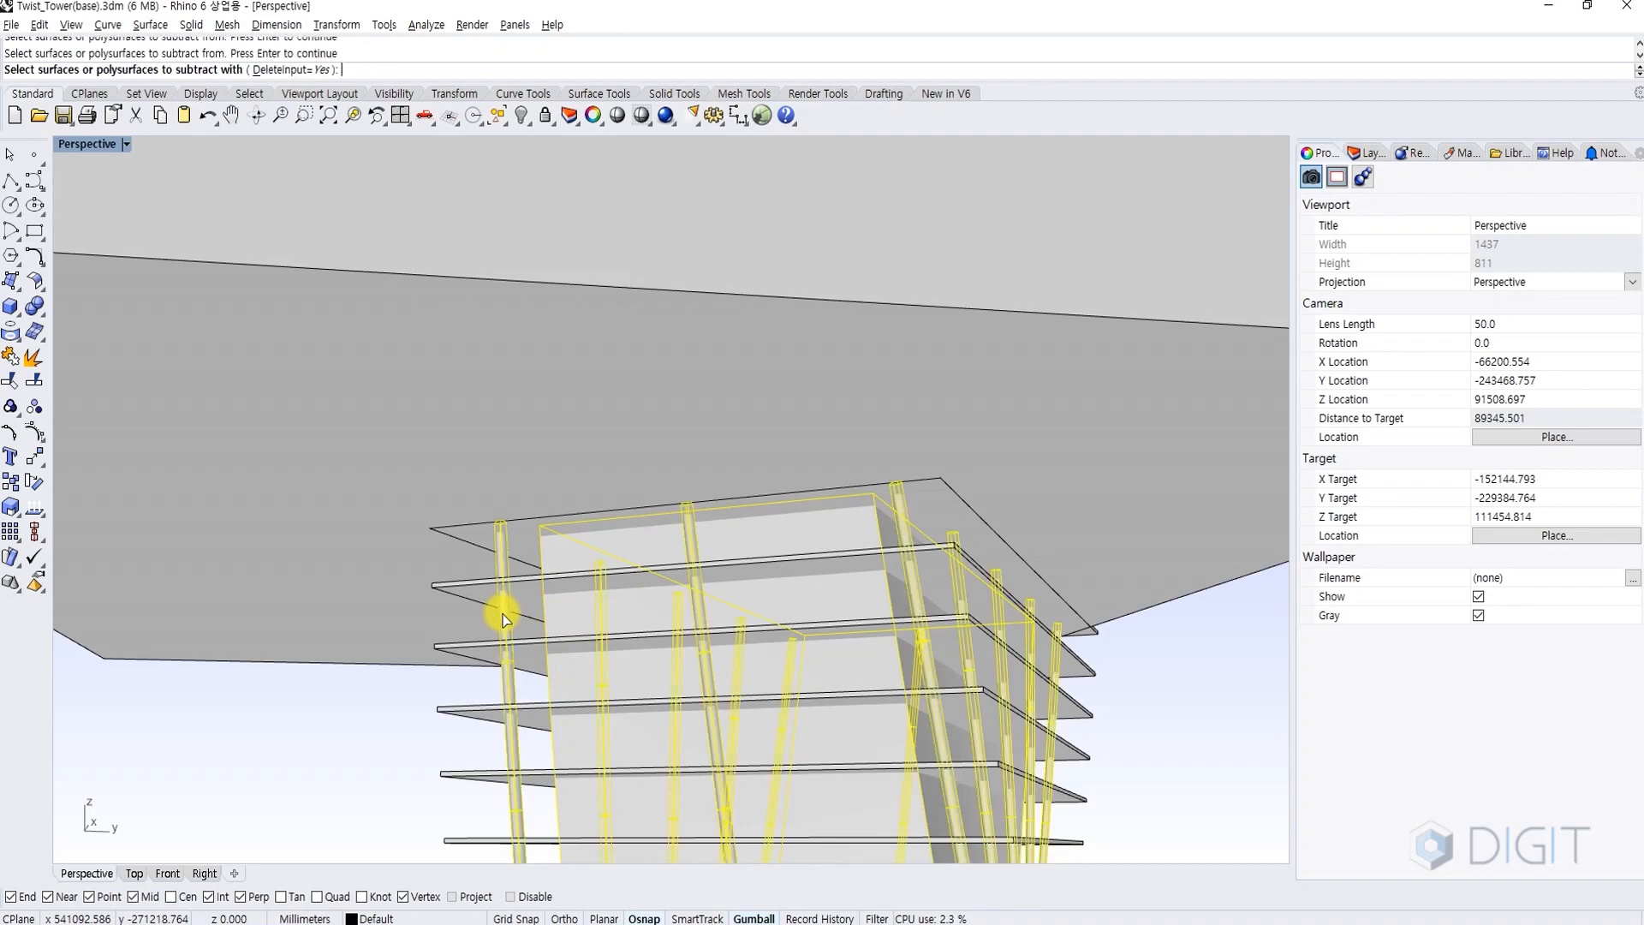
left_click(536, 424)
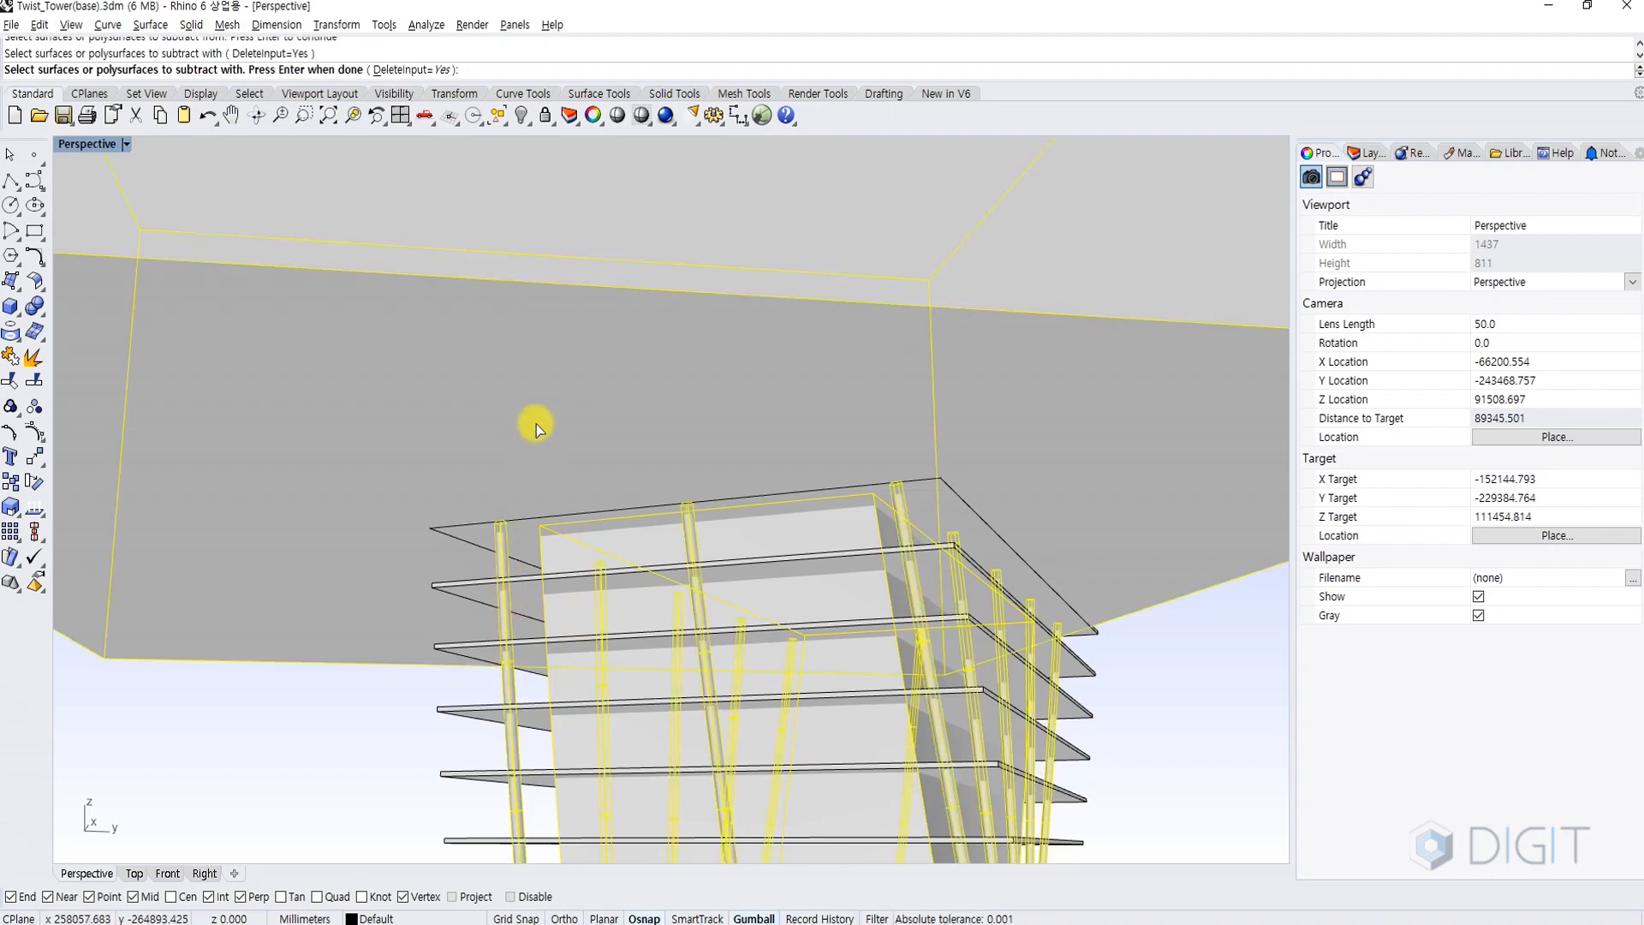
key("Return")
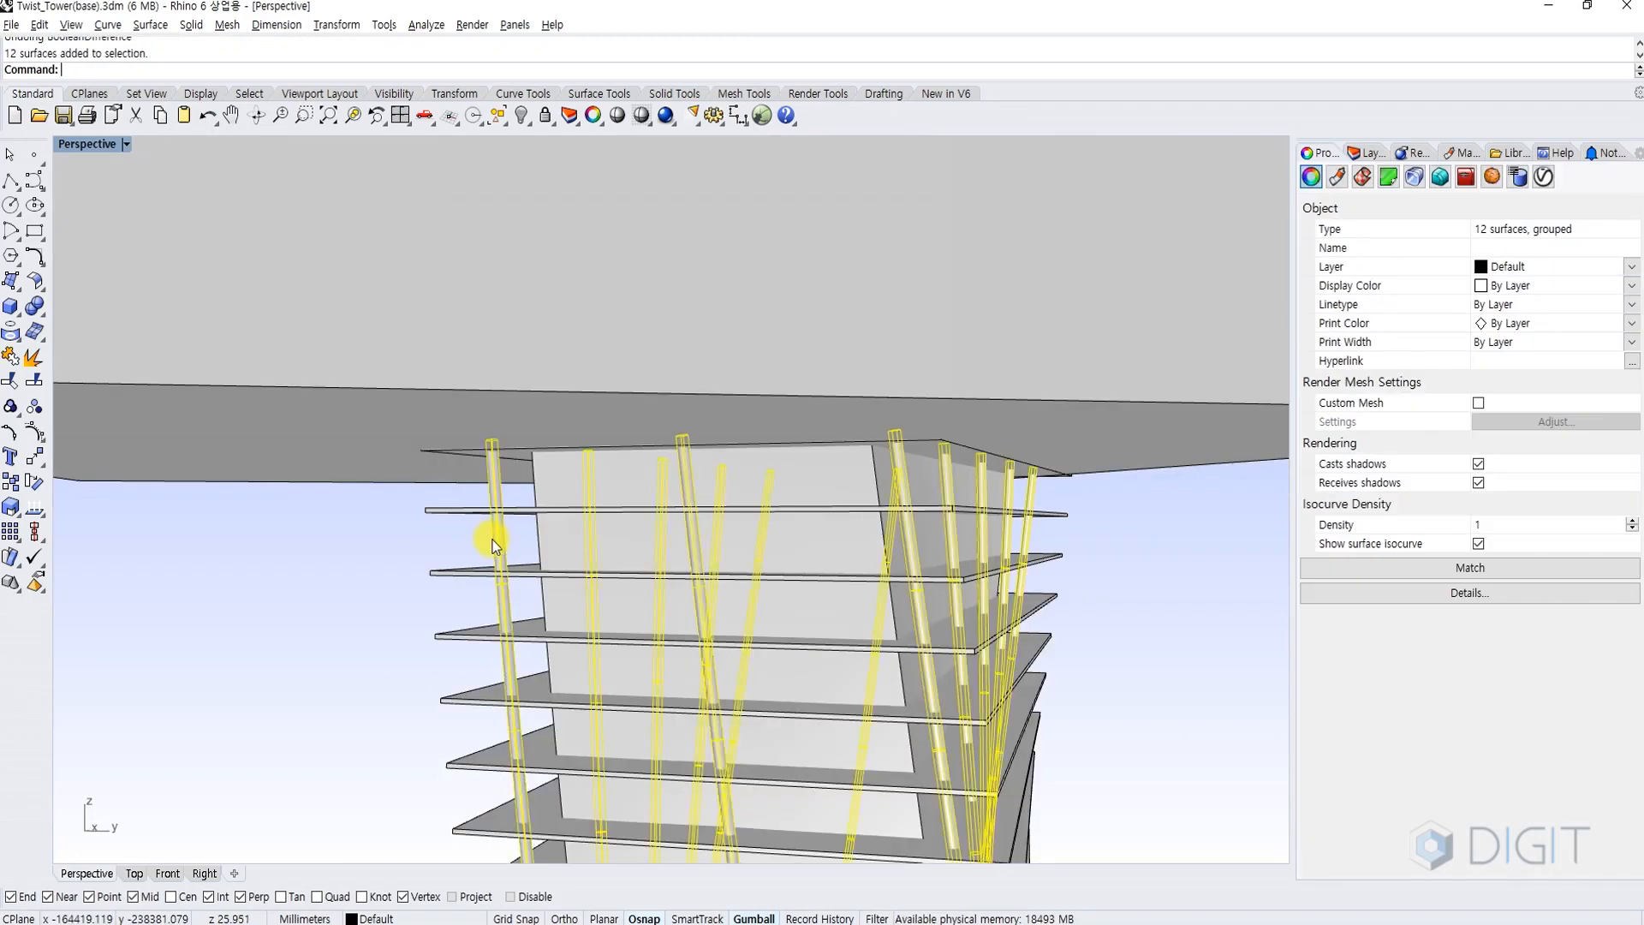
Zoom in on the columns' lower ends and hide the floor slabs covering them.
type("zs")
key("Return")
right_click_drag(537, 586, 649, 548)
scroll(649, 716, "up", 10)
key("Escape")
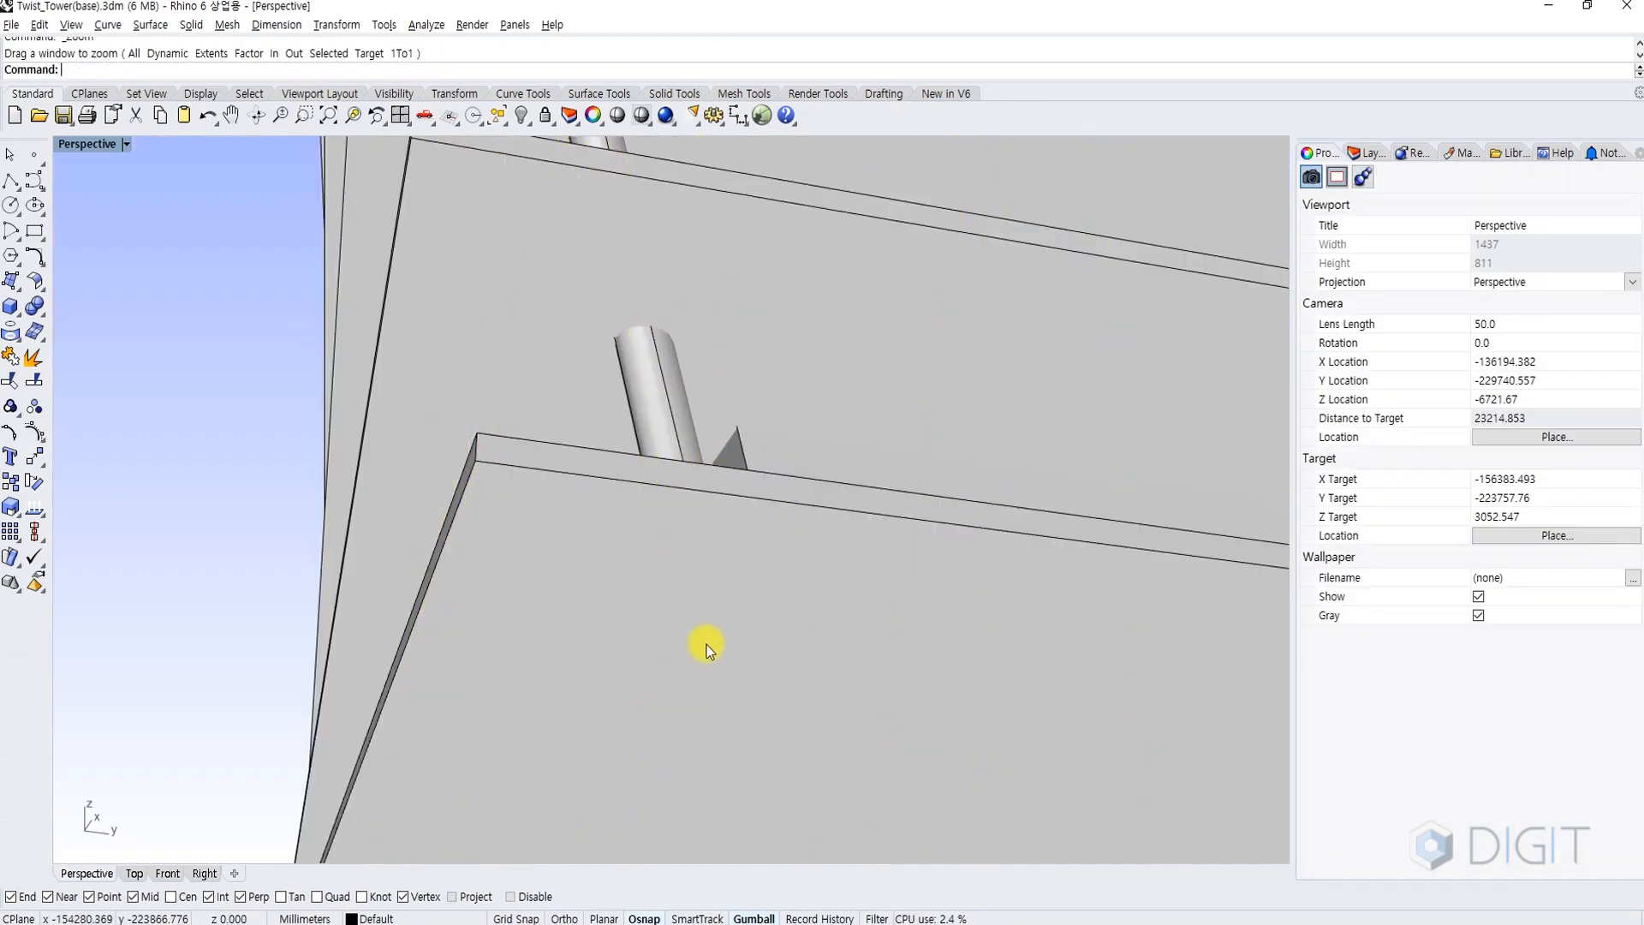
left_click(701, 672)
type("h")
key("Return")
Cap the open ends of the tower's grouped columns to turn them into closed solids.
left_click(694, 569)
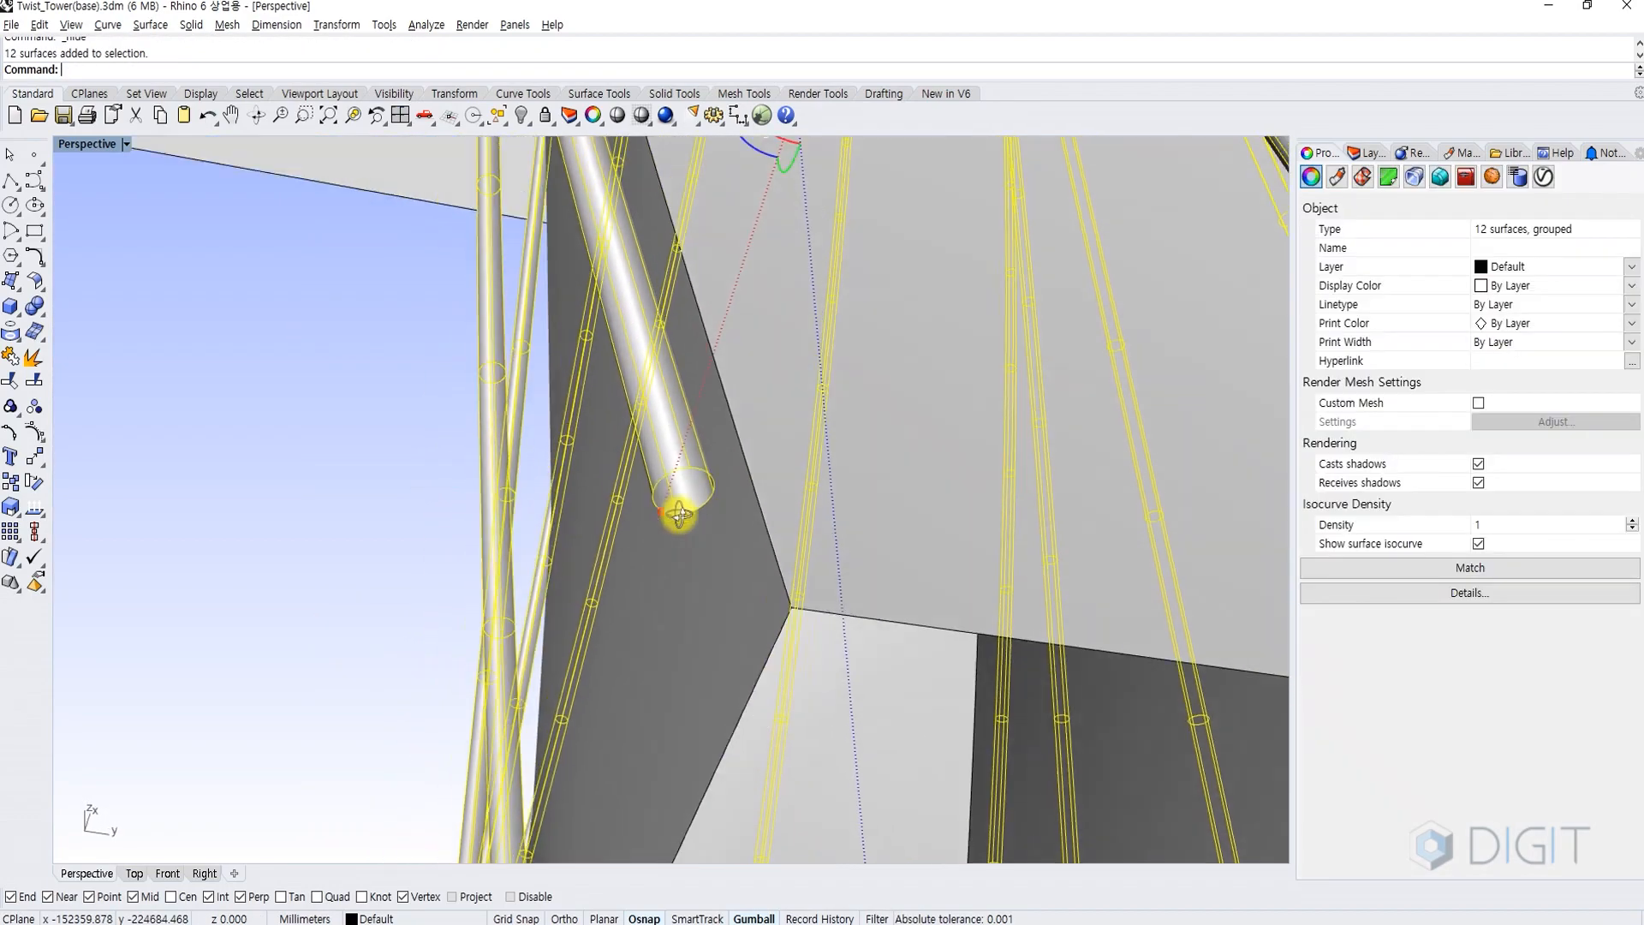
right_click_drag(671, 503, 746, 552)
type("C")
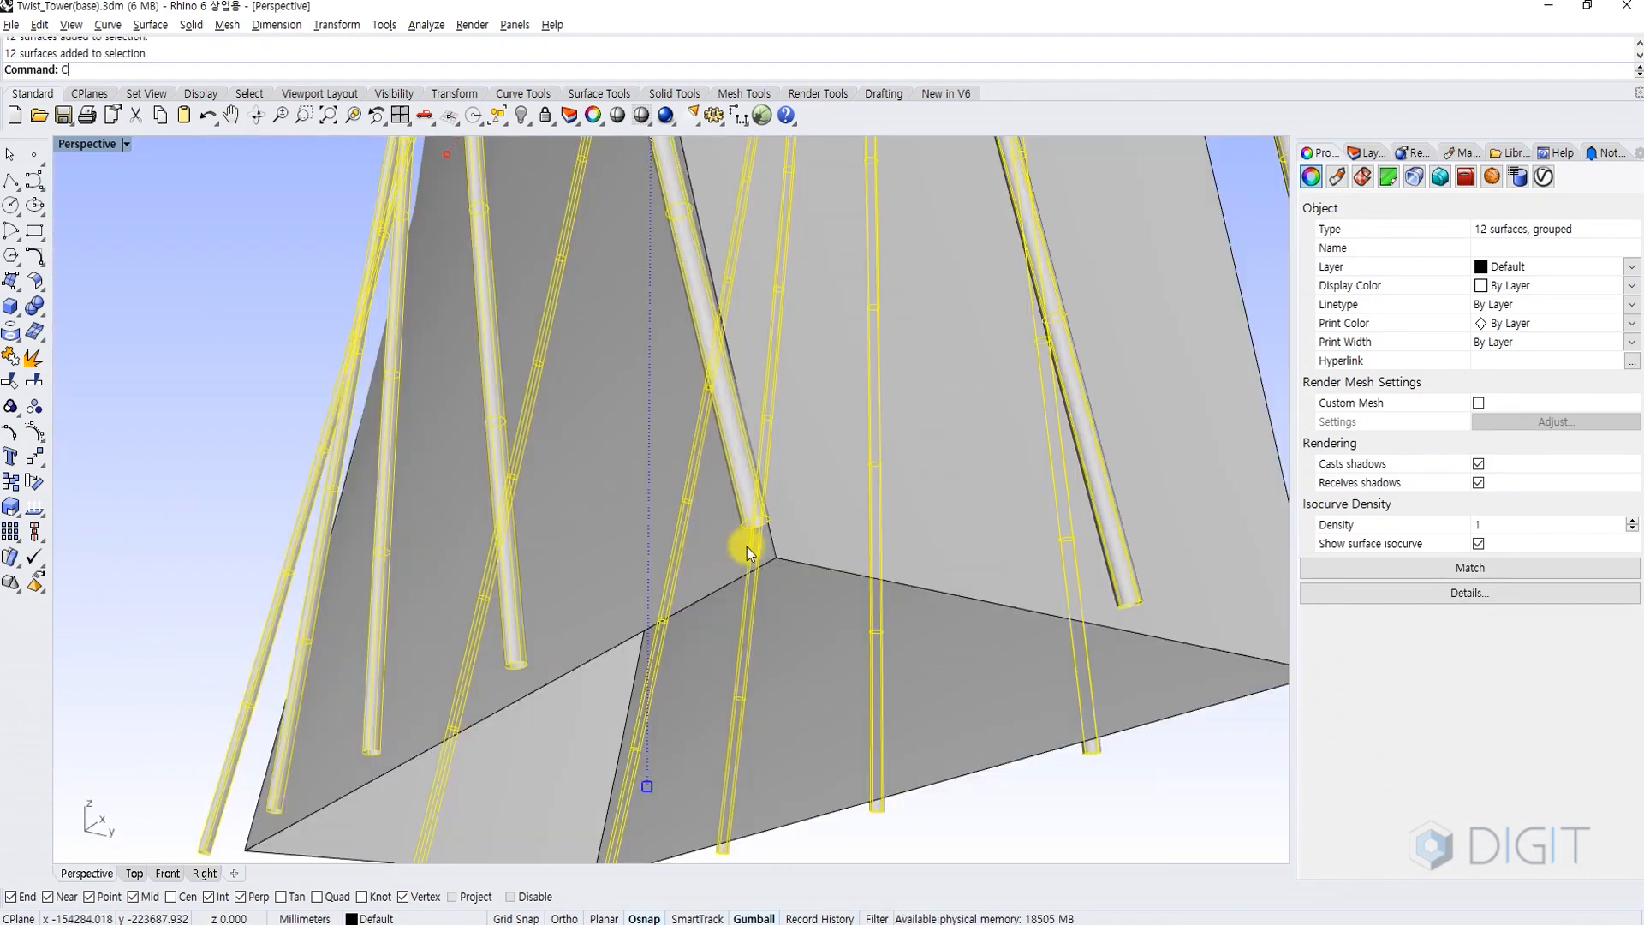
type("ap")
key("Return")
left_click(272, 472)
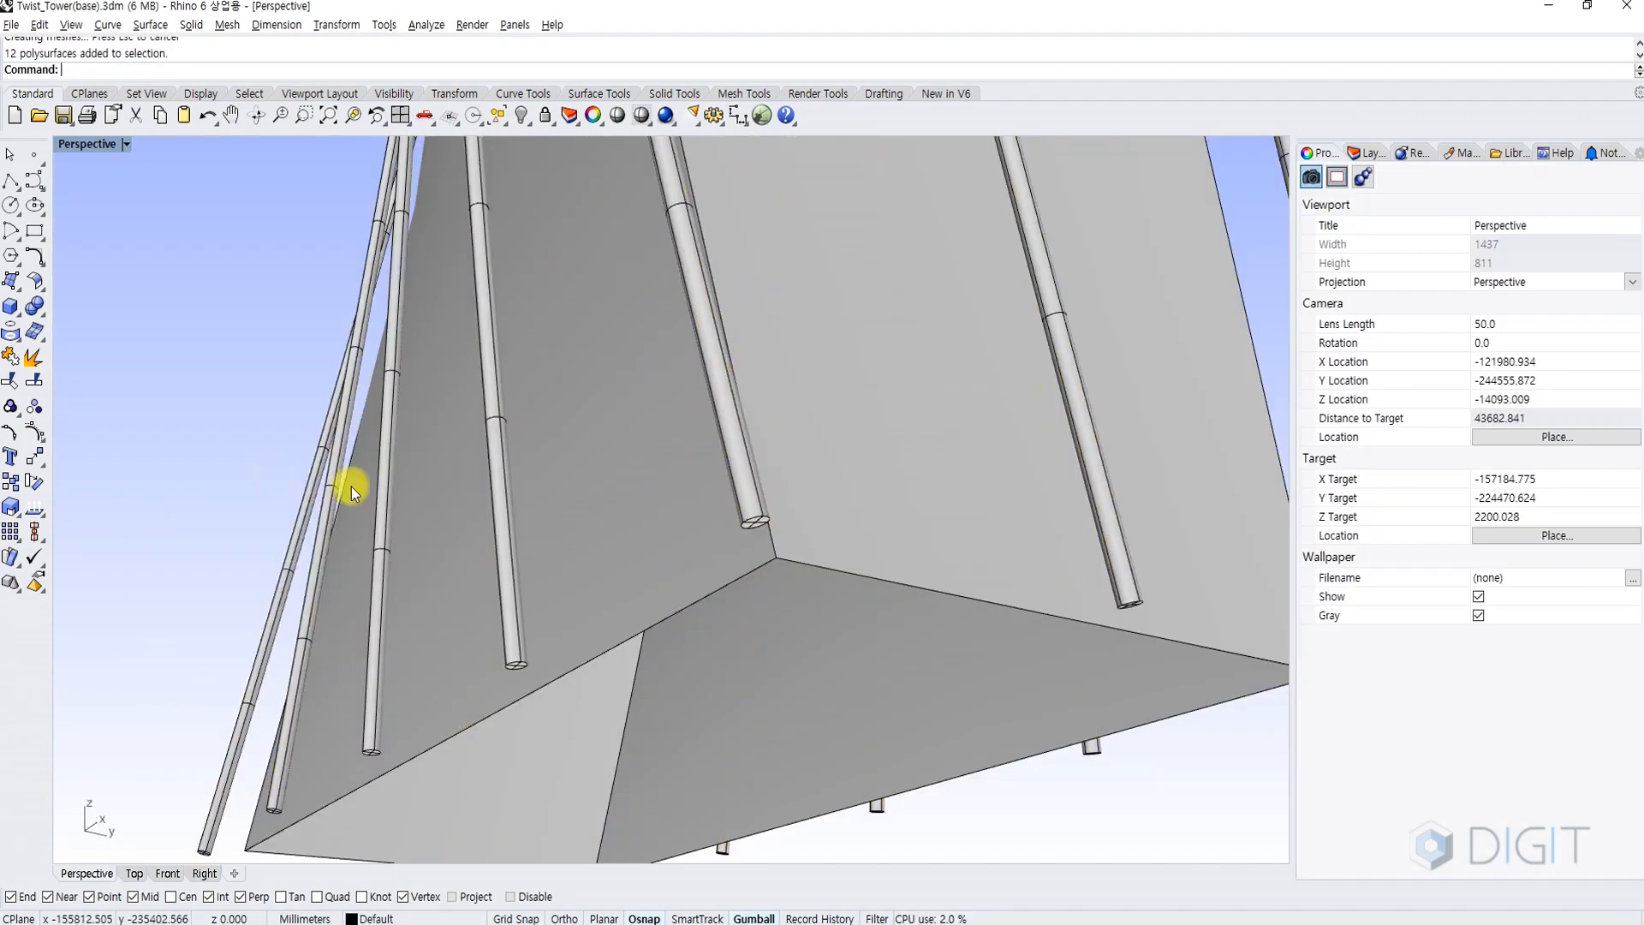
Trim the tops of the core and the capped columns by subtracting the large box with Boolean Difference.
mouse_move(783, 565)
right_mouse_down()
mouse_move(782, 537)
mouse_move(790, 583)
right_mouse_up()
scroll(791, 584, "down", 12)
scroll(791, 584, "down", 16)
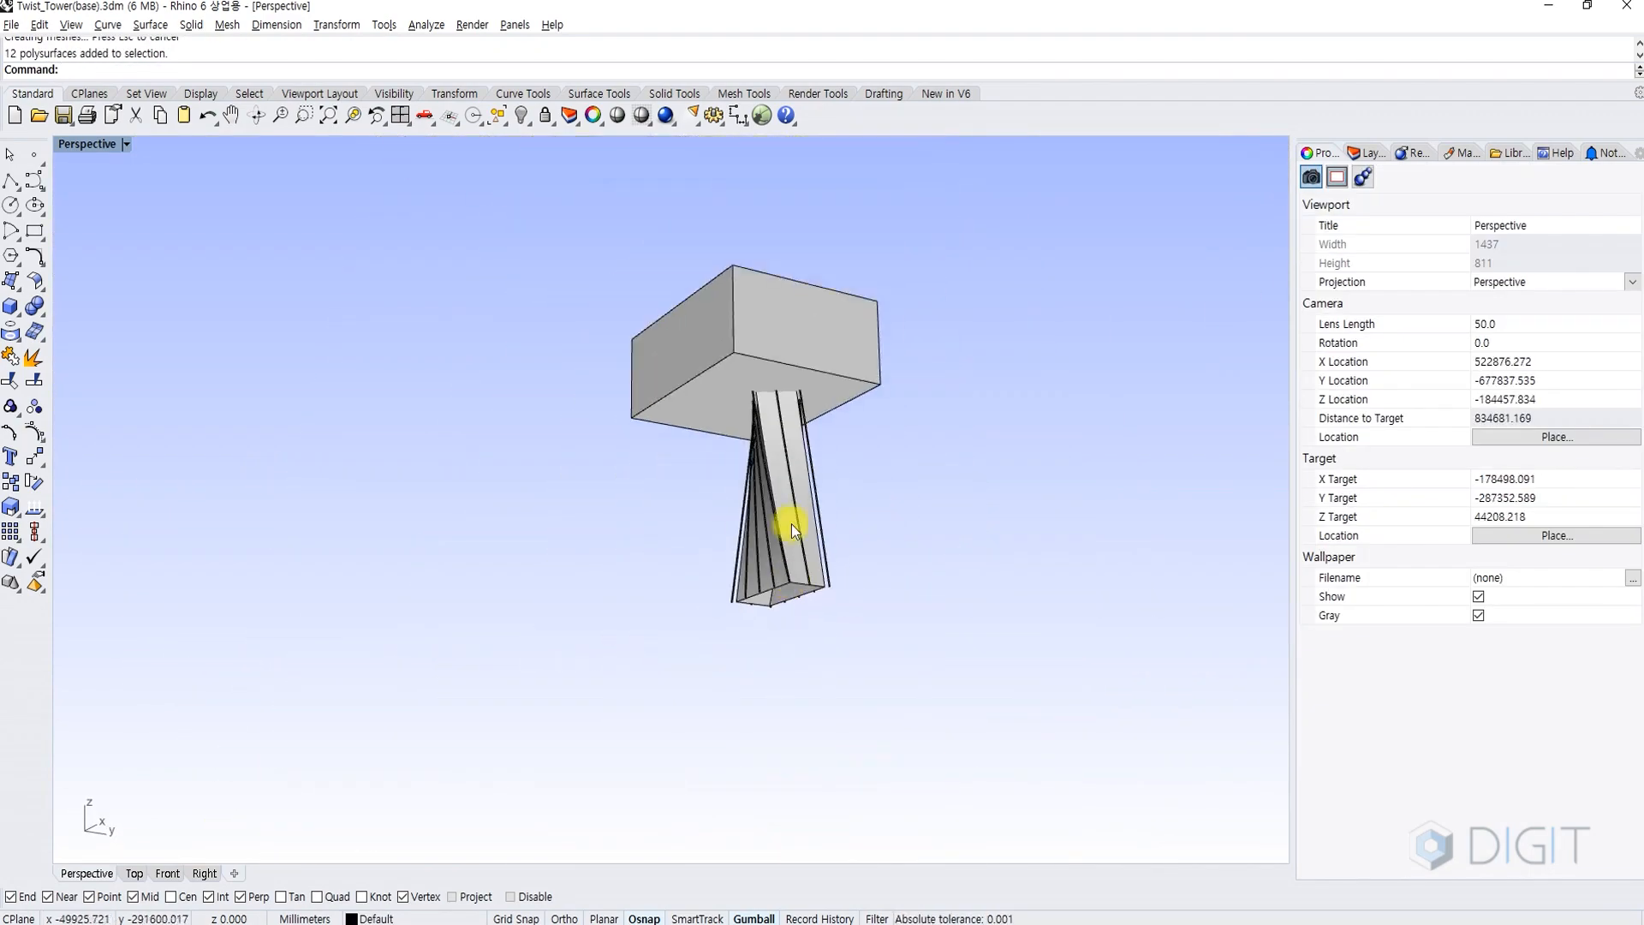
right_click_drag(791, 525, 744, 525)
scroll(778, 342, "up", 16)
type("bd")
key("Return")
left_click(837, 538)
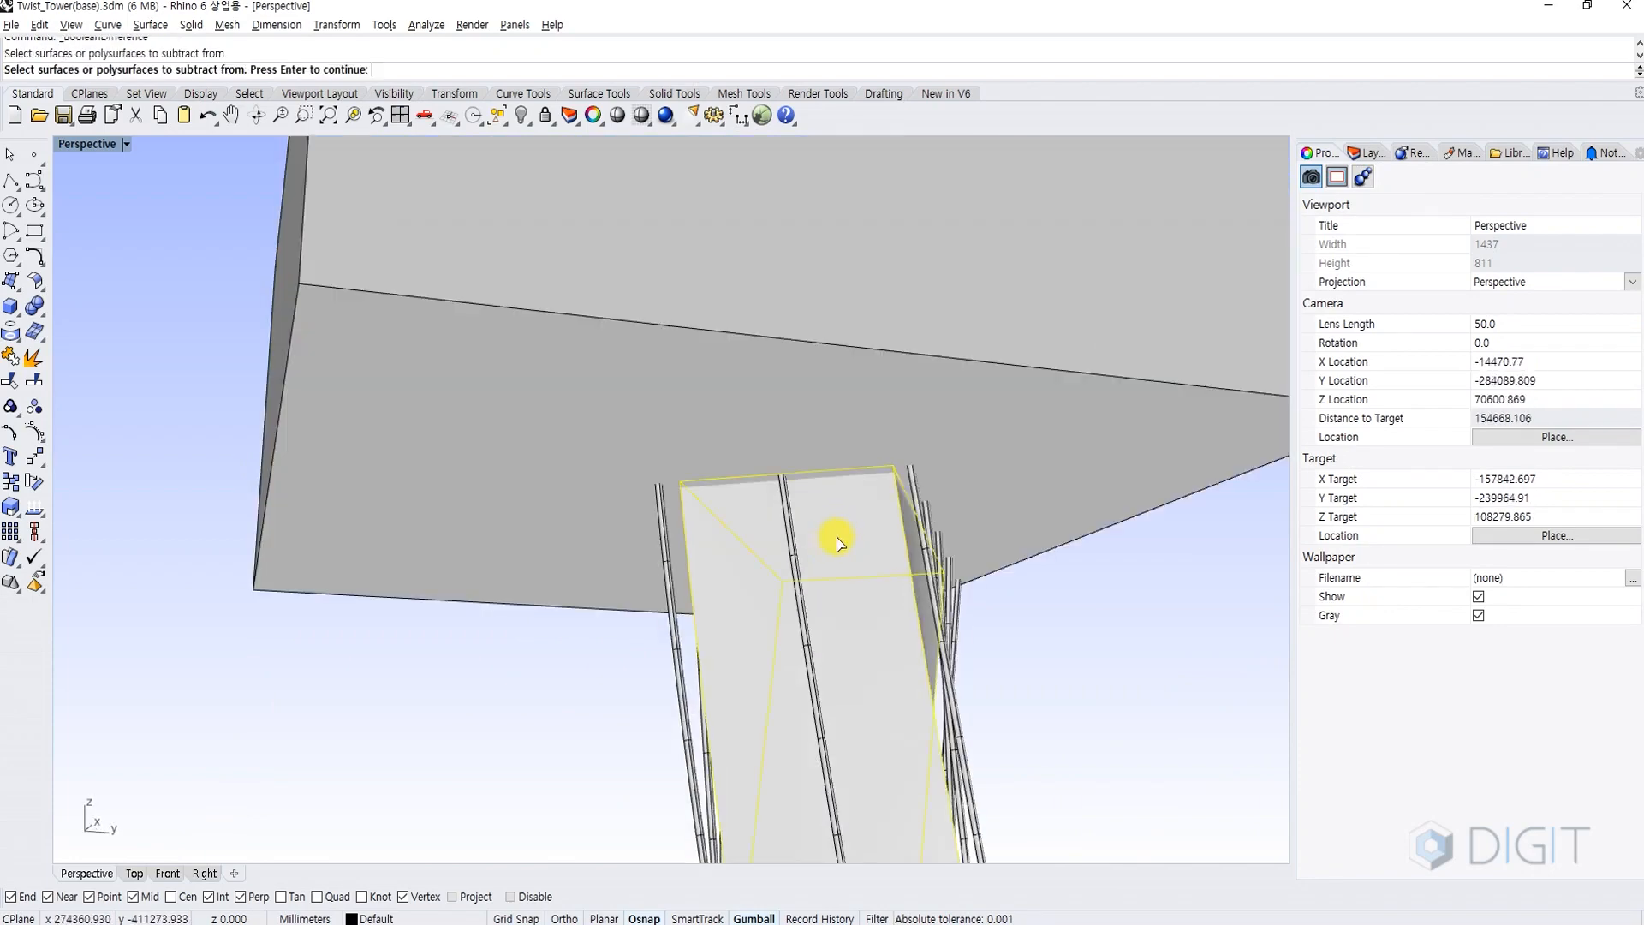
left_click(796, 558)
key("Return")
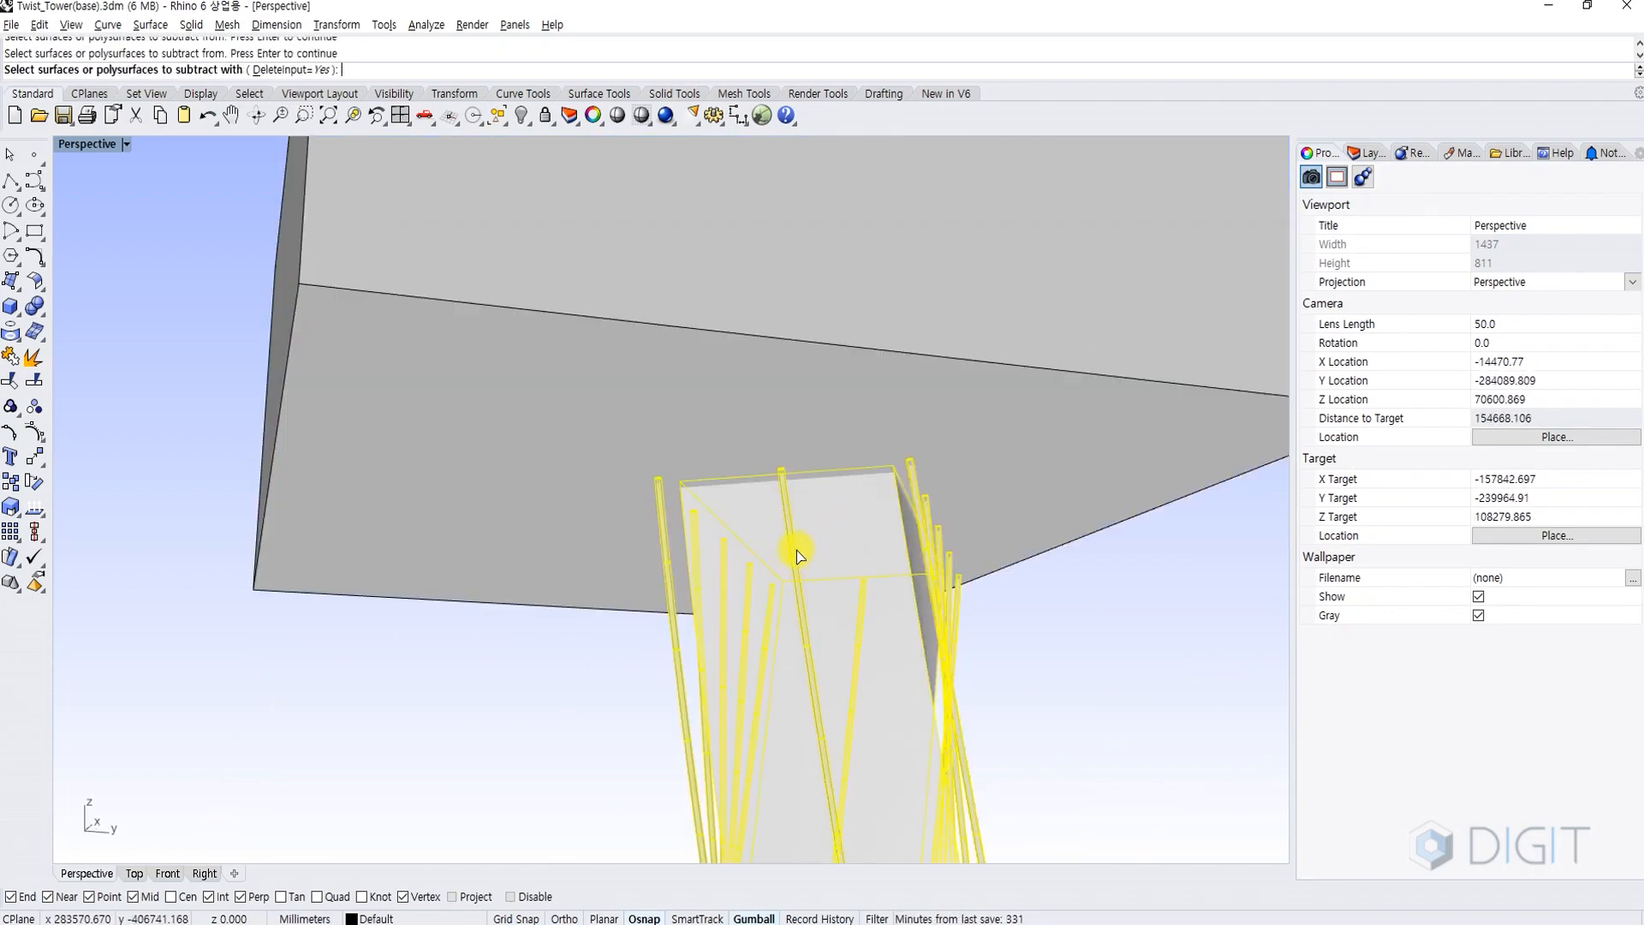
left_click(810, 437)
key("Return")
right_click_drag(810, 437, 767, 448)
scroll(667, 392, "up", 6)
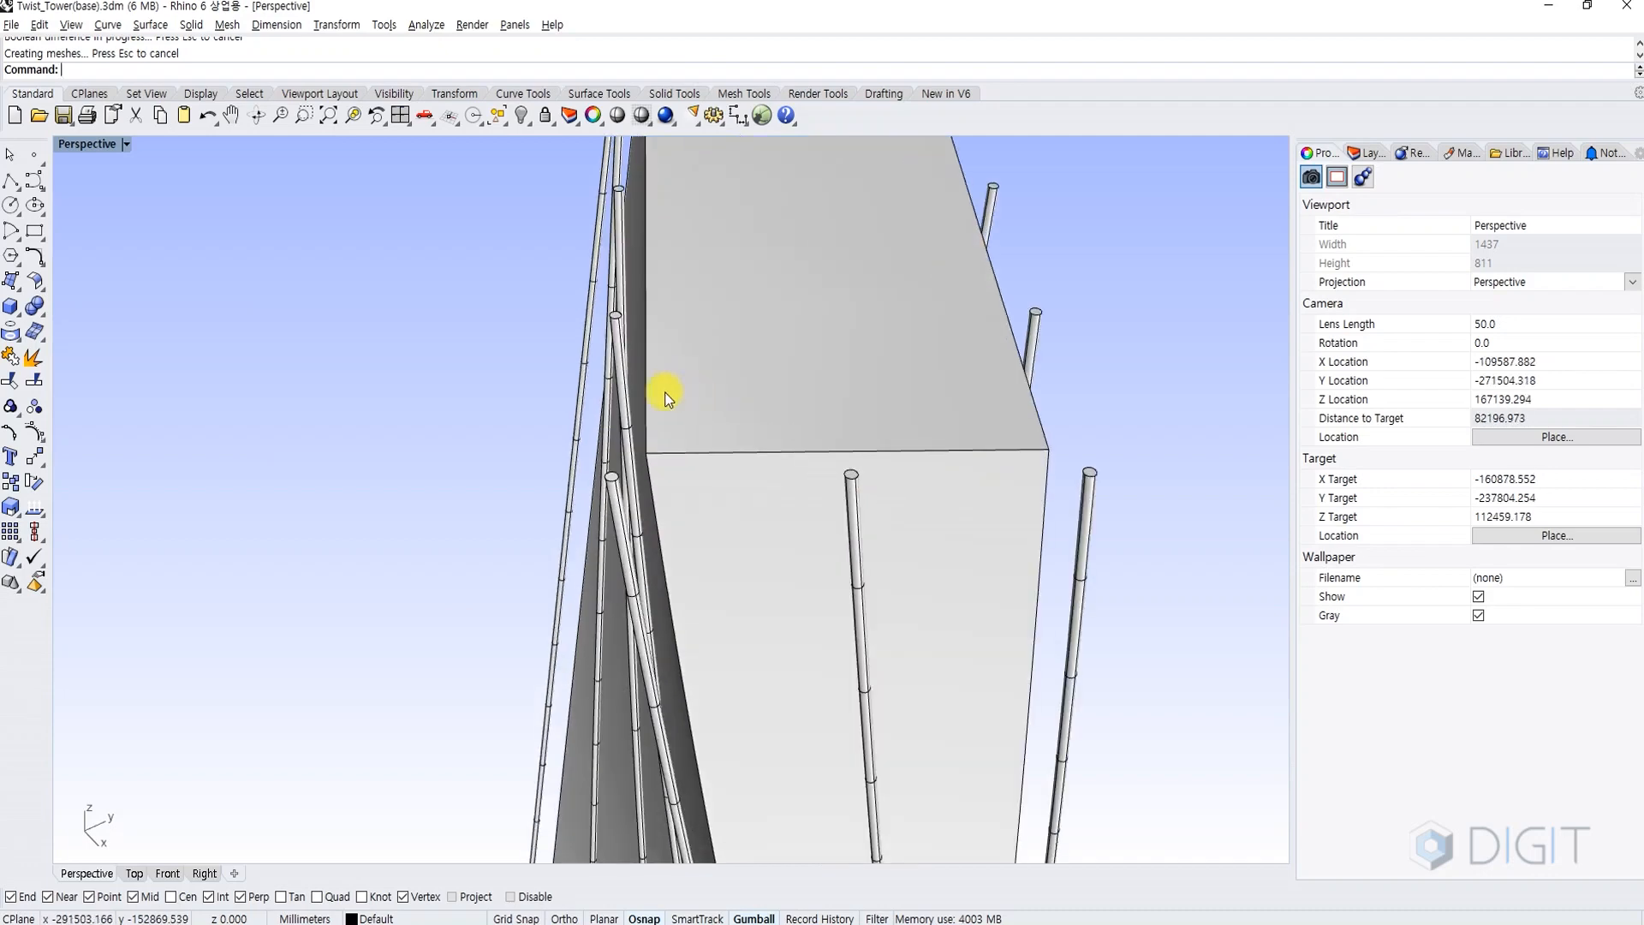
Show all hidden objects so the slabs and facade surround the trimmed core and columns.
type("sh")
key("Return")
key("Return")
scroll(624, 532, "down", 10)
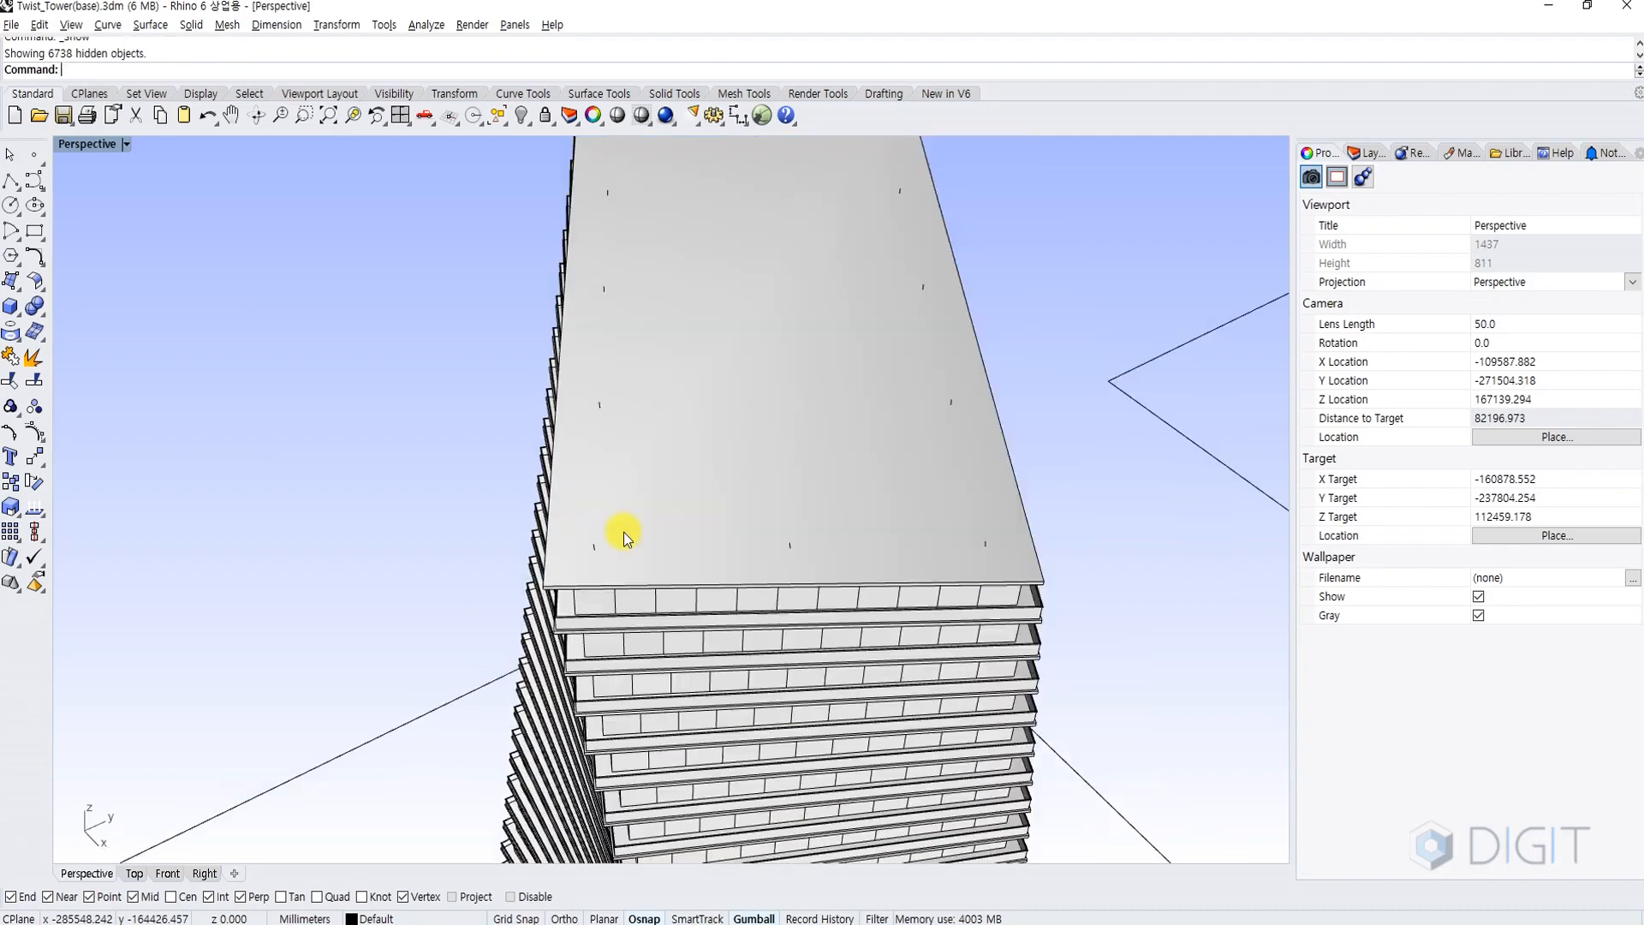
Copy the green core from its separate site into the tower, using matching site corners as reference points.
left_click(1020, 476)
type("copy")
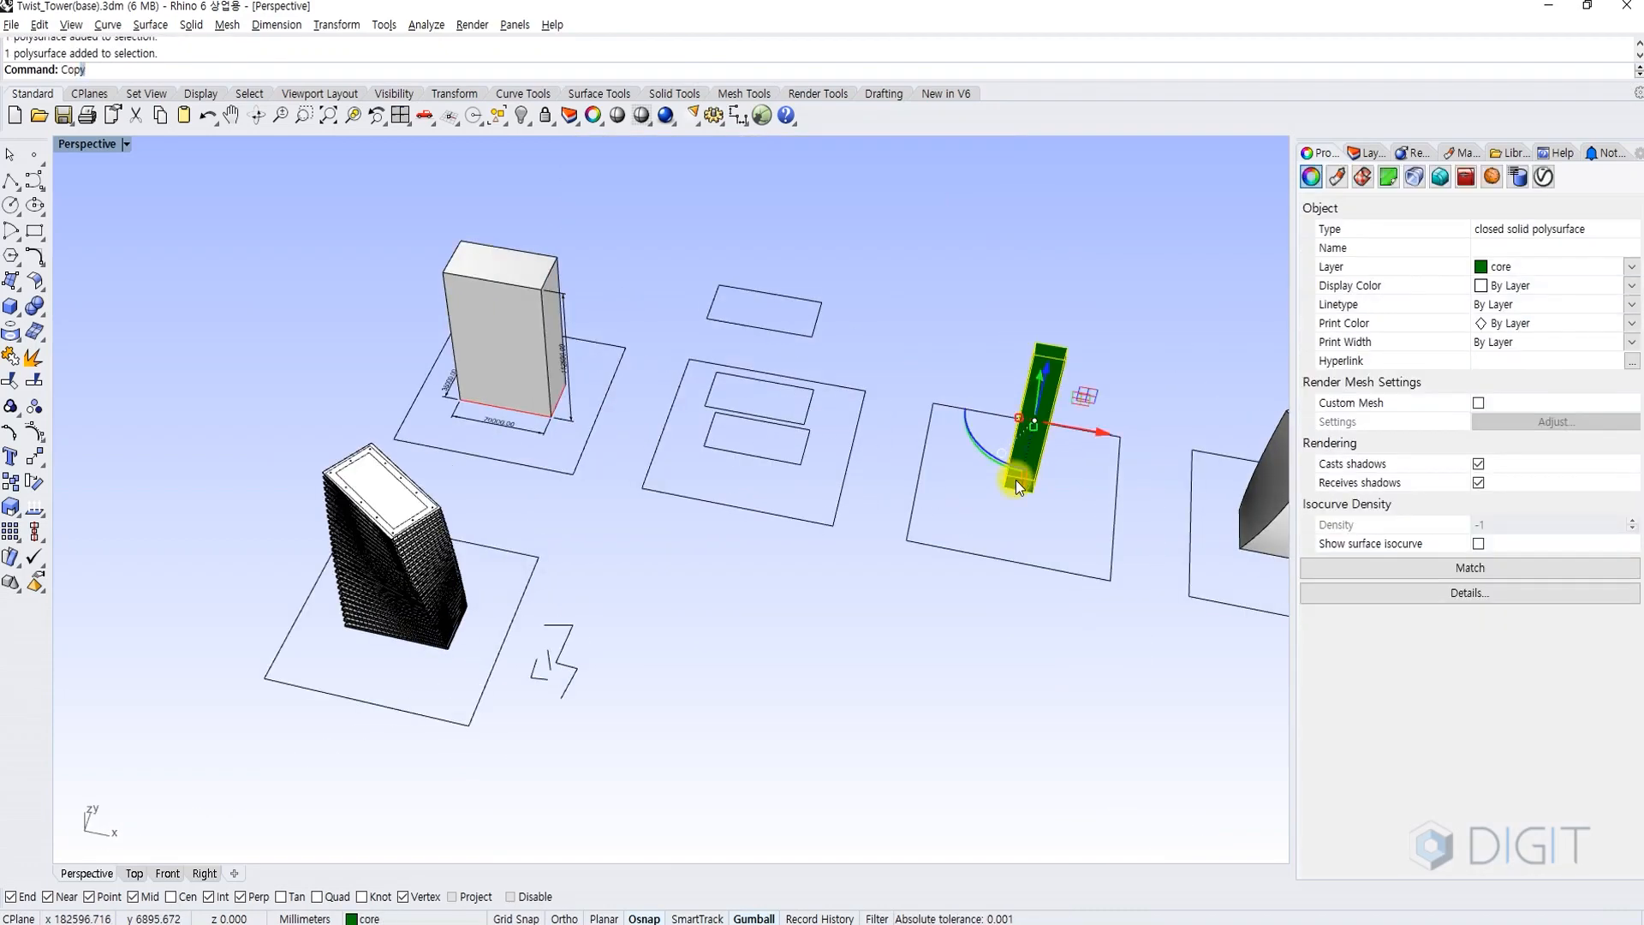
key("Return")
left_click(1101, 463)
left_click(502, 590)
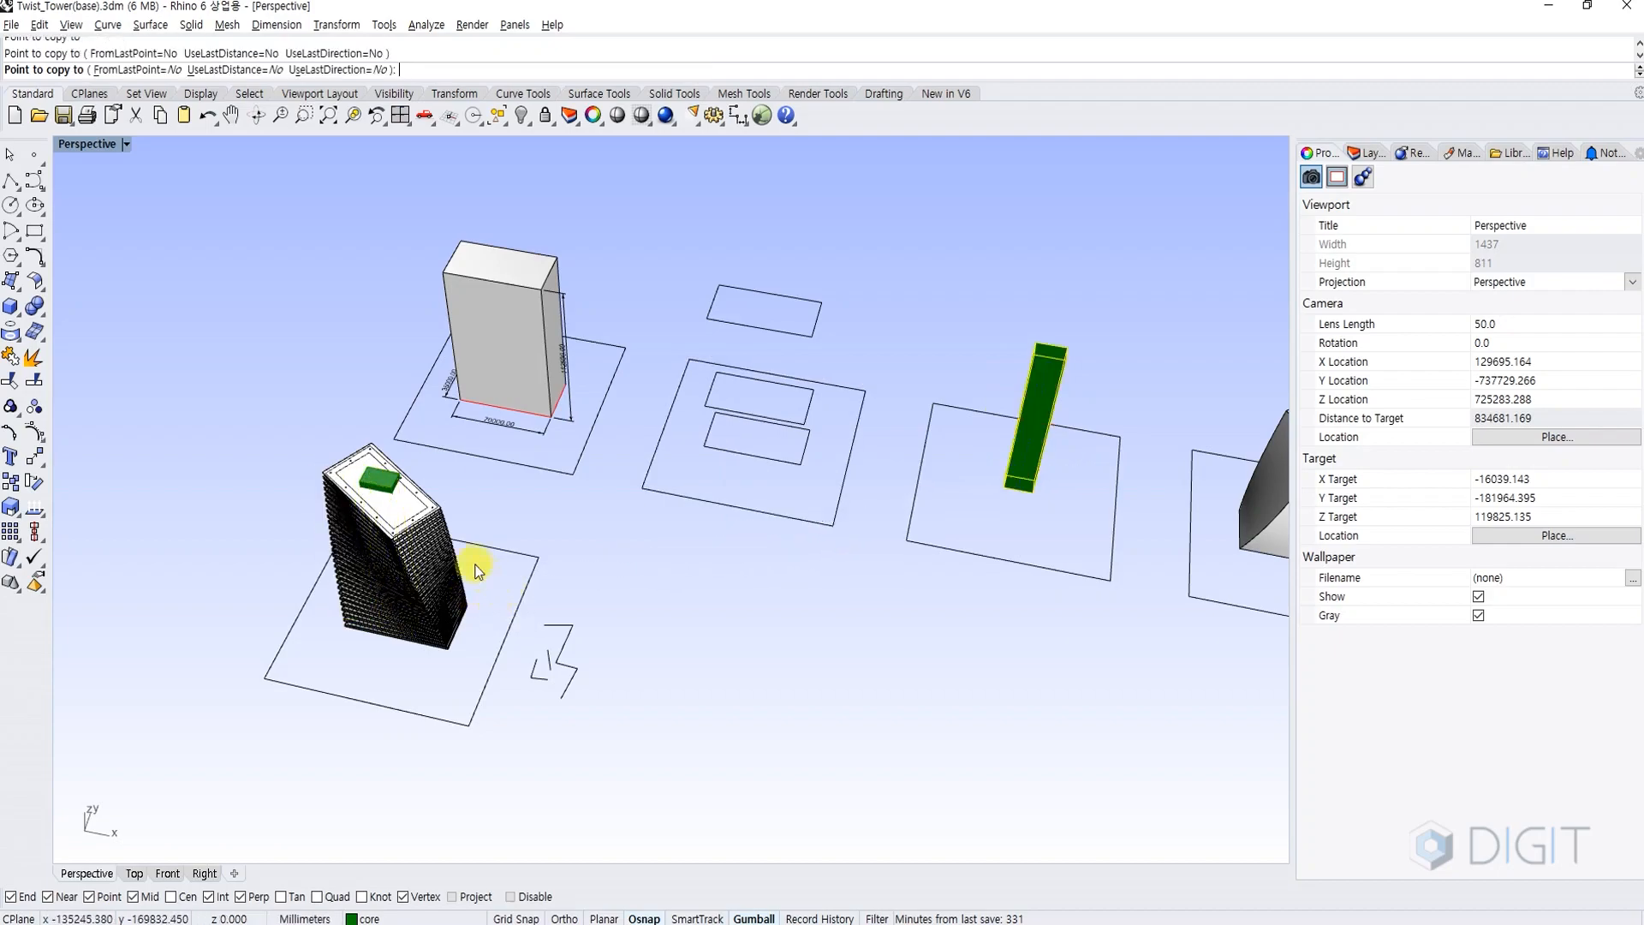
key("Escape")
Check the copied core's position in the tower from the perspective, front and top views, with shaded display.
scroll(387, 488, "up", 6)
left_click(385, 486)
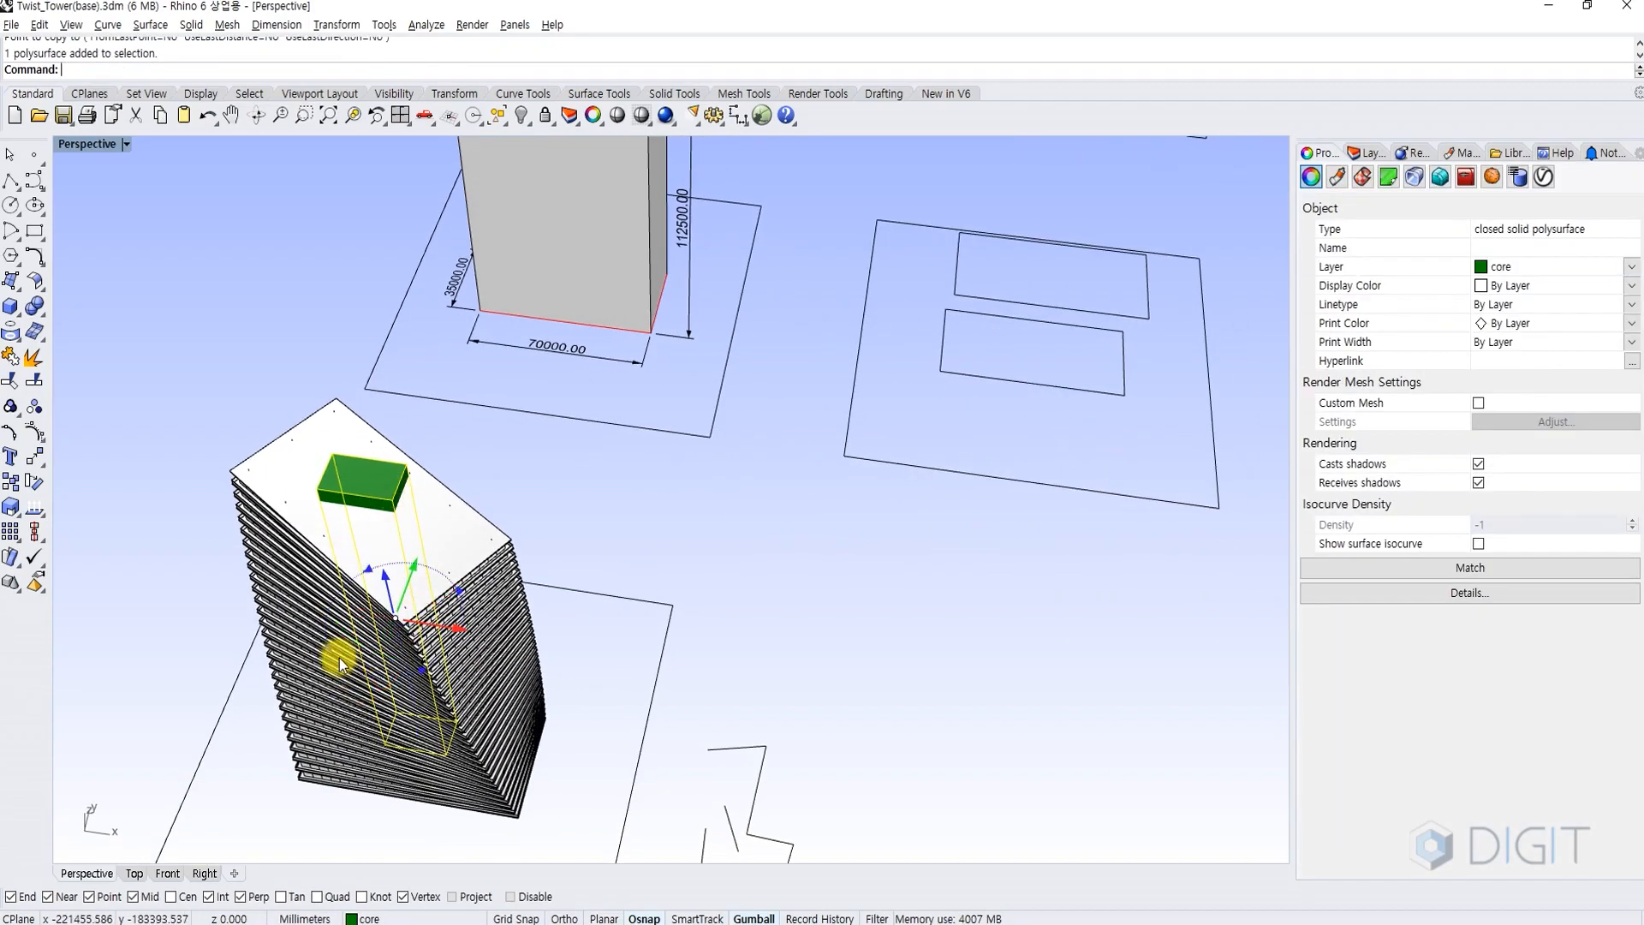
right_click_drag(548, 514, 624, 543)
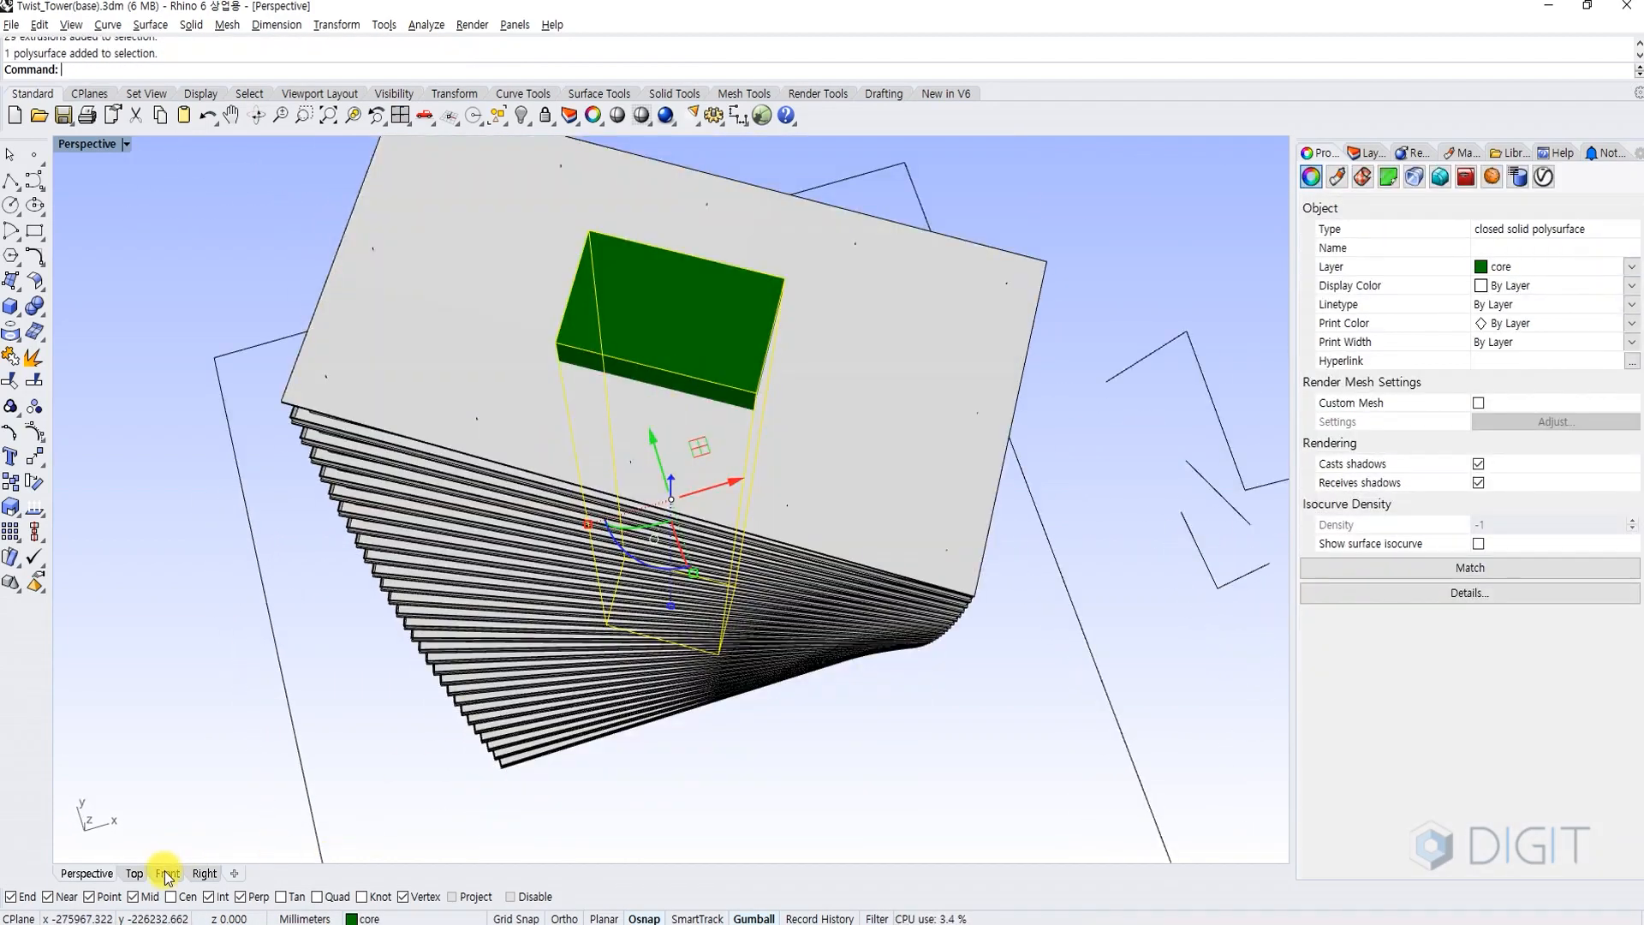
left_click(166, 872)
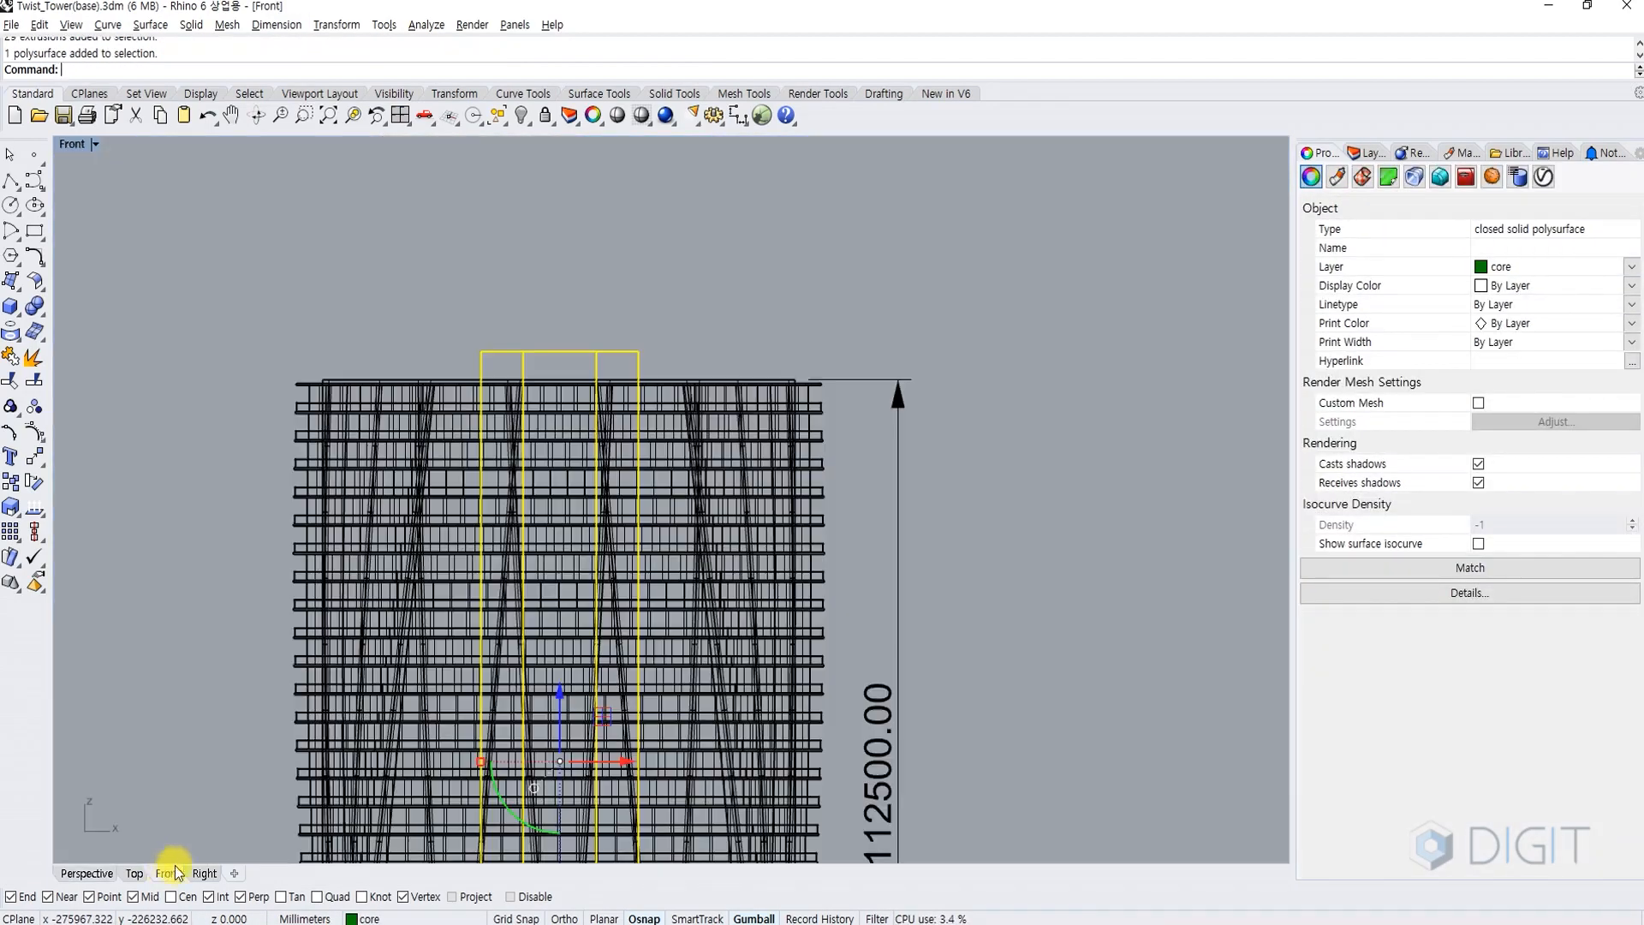
key("ctrl+alt+s")
left_click(137, 872)
key("ctrl+alt+s")
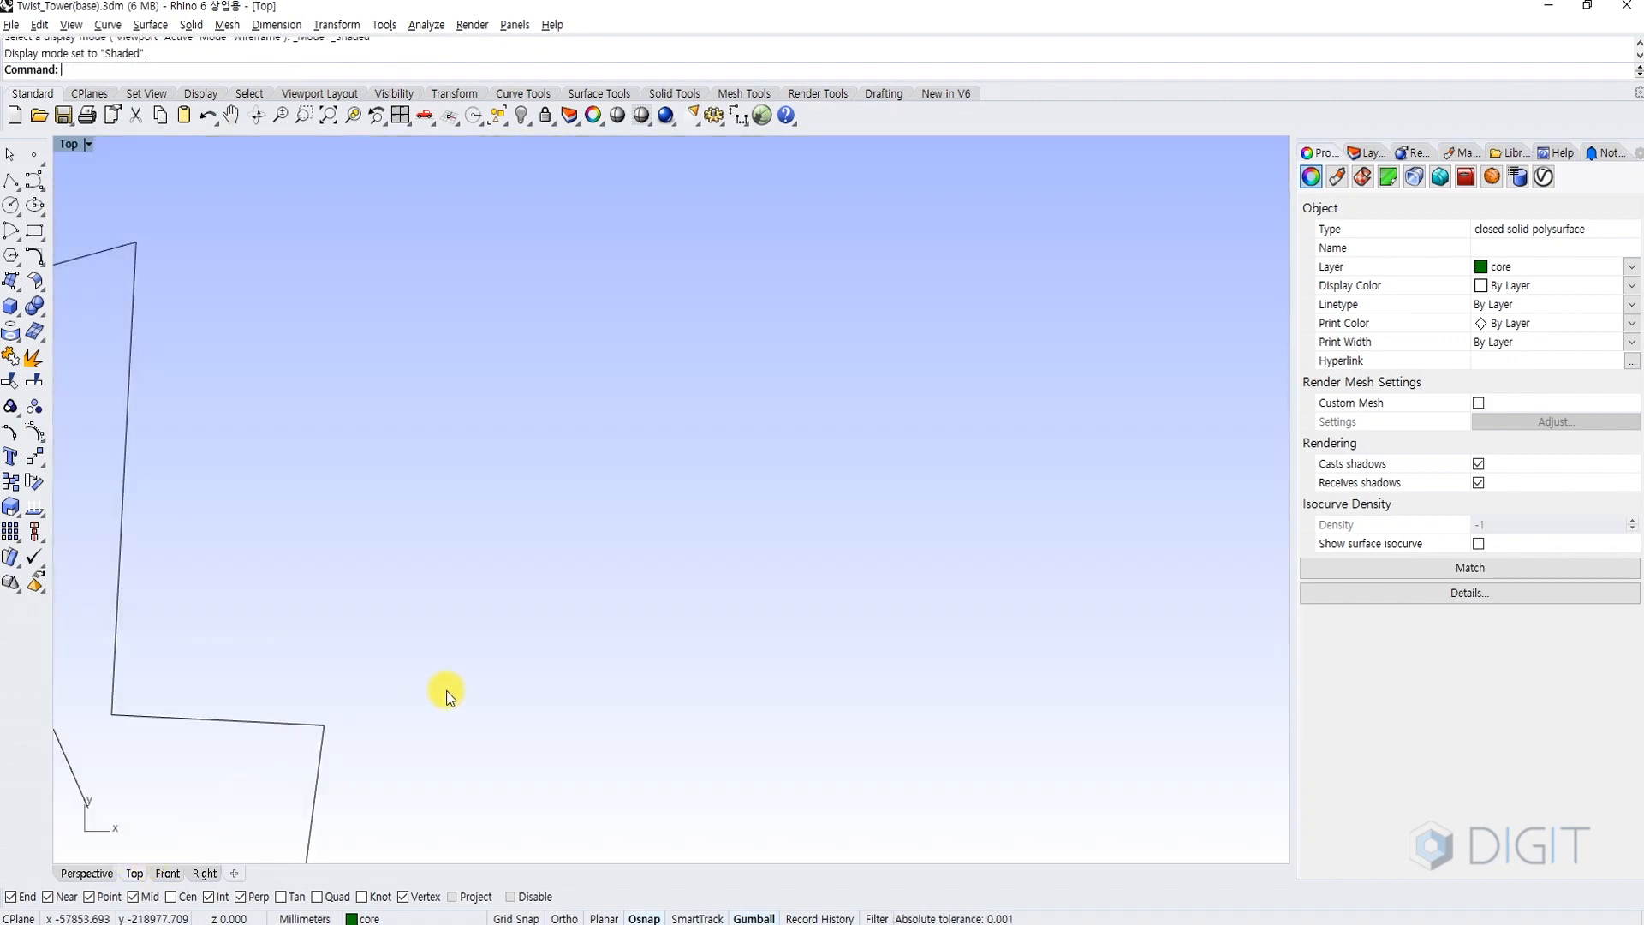
scroll(452, 689, "down", 4)
key("ctrl+alt+r")
key("ctrl+alt+s")
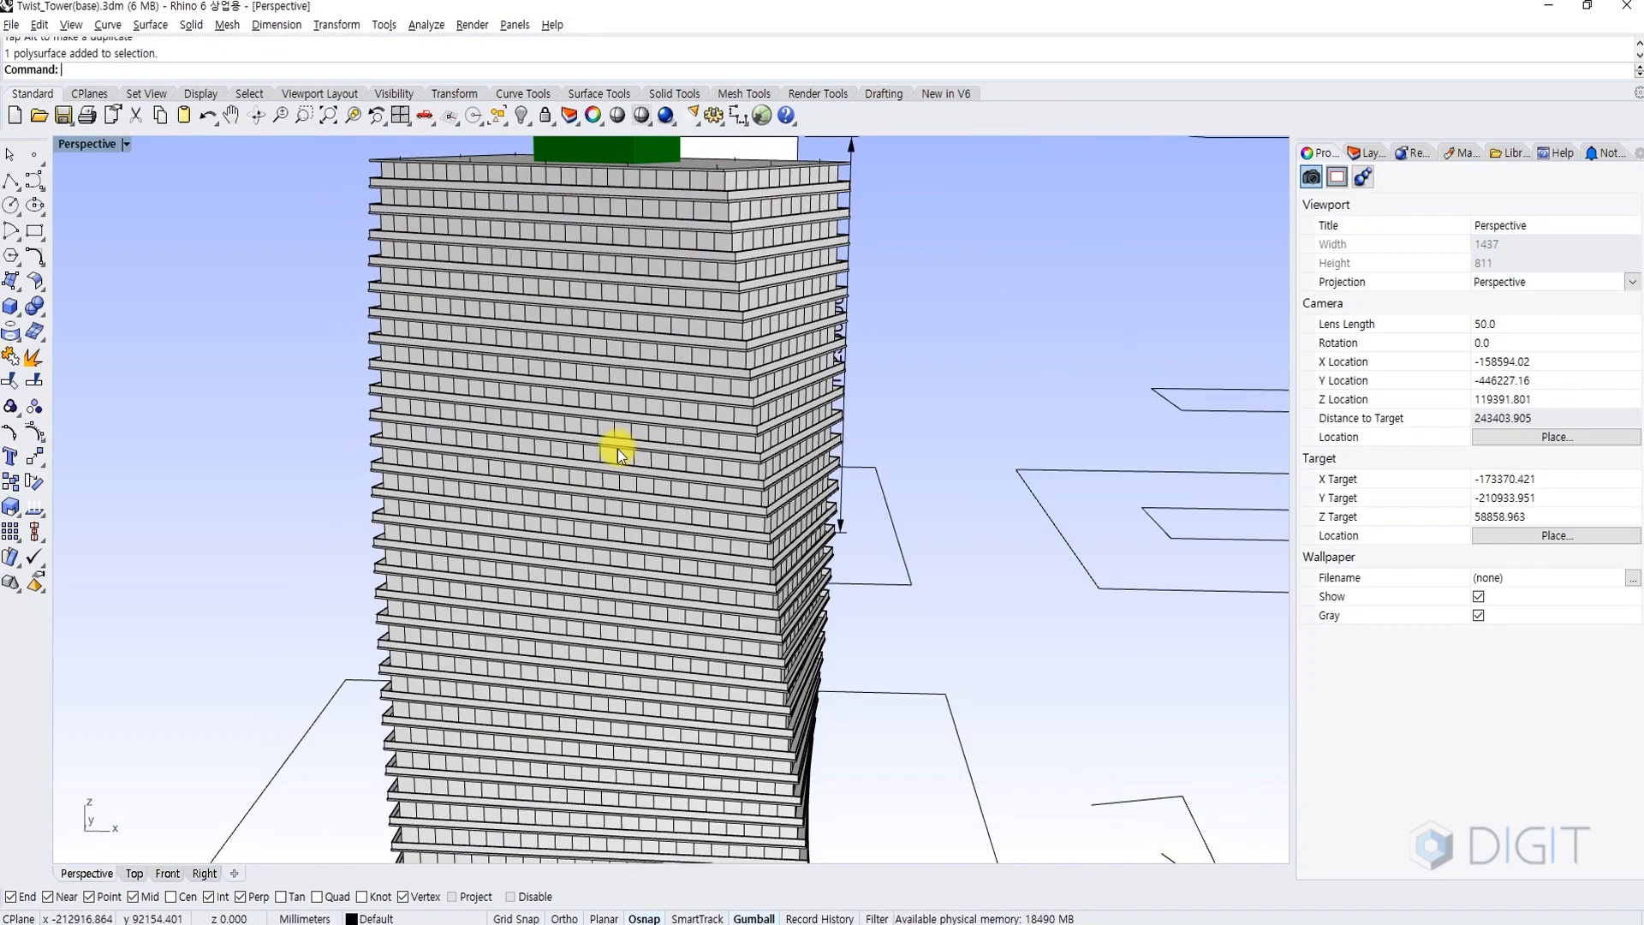
Select the grouped vertical facade curves on the tower and turn on curve piping for them.
right_click_drag(616, 442, 577, 442)
scroll(691, 394, "up", 2)
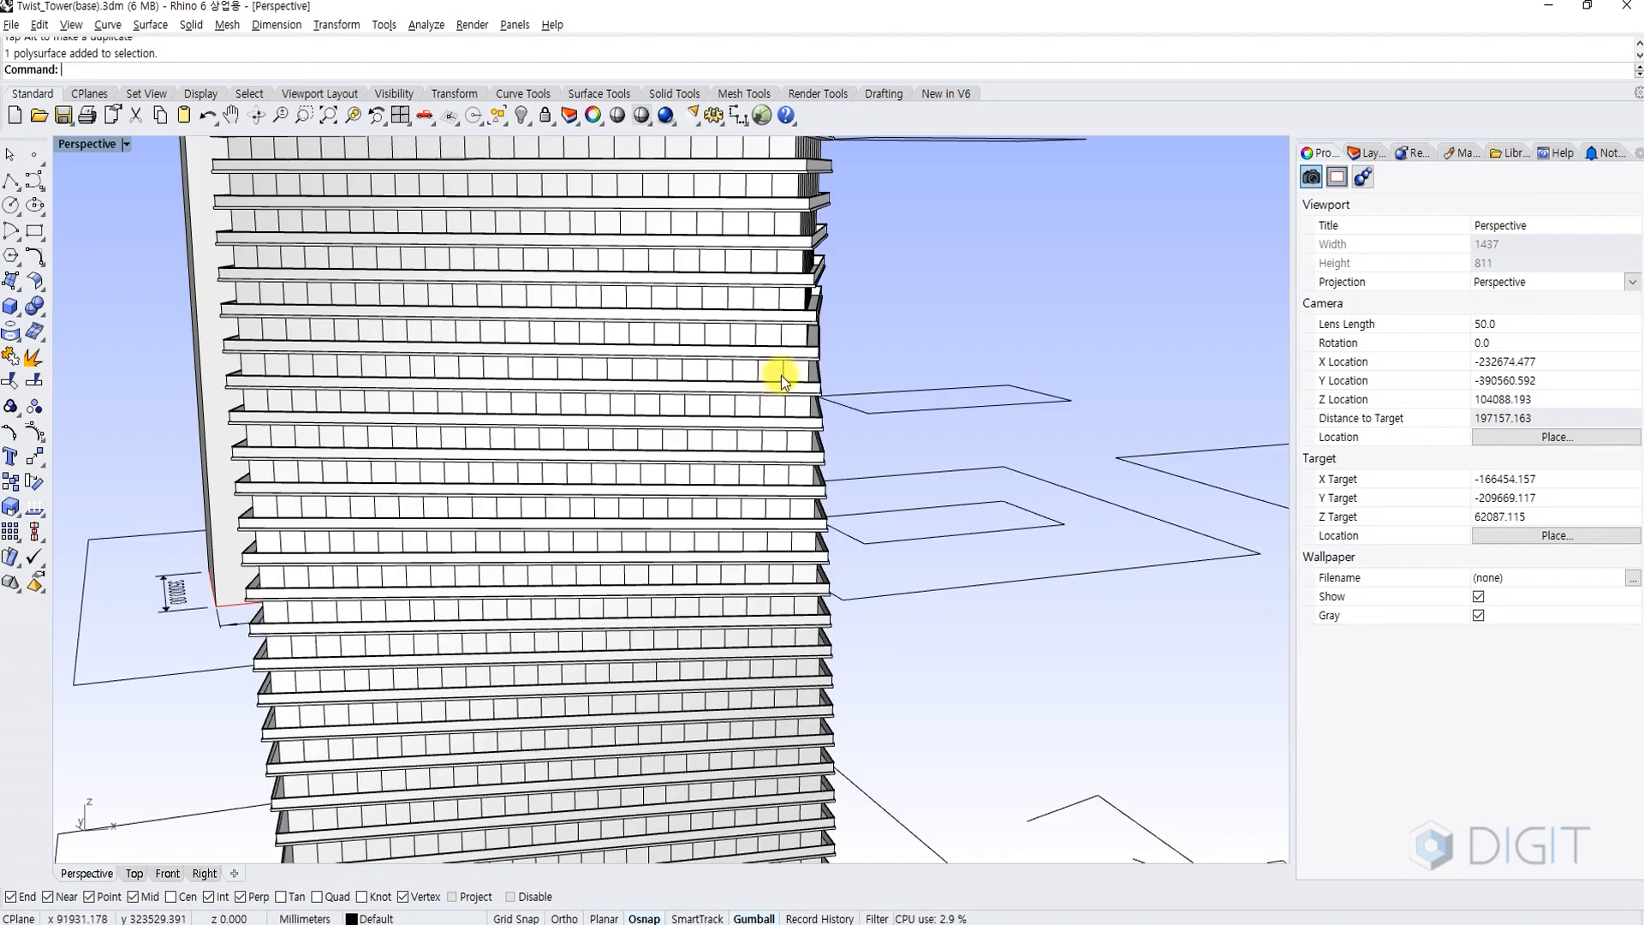
left_click(781, 375)
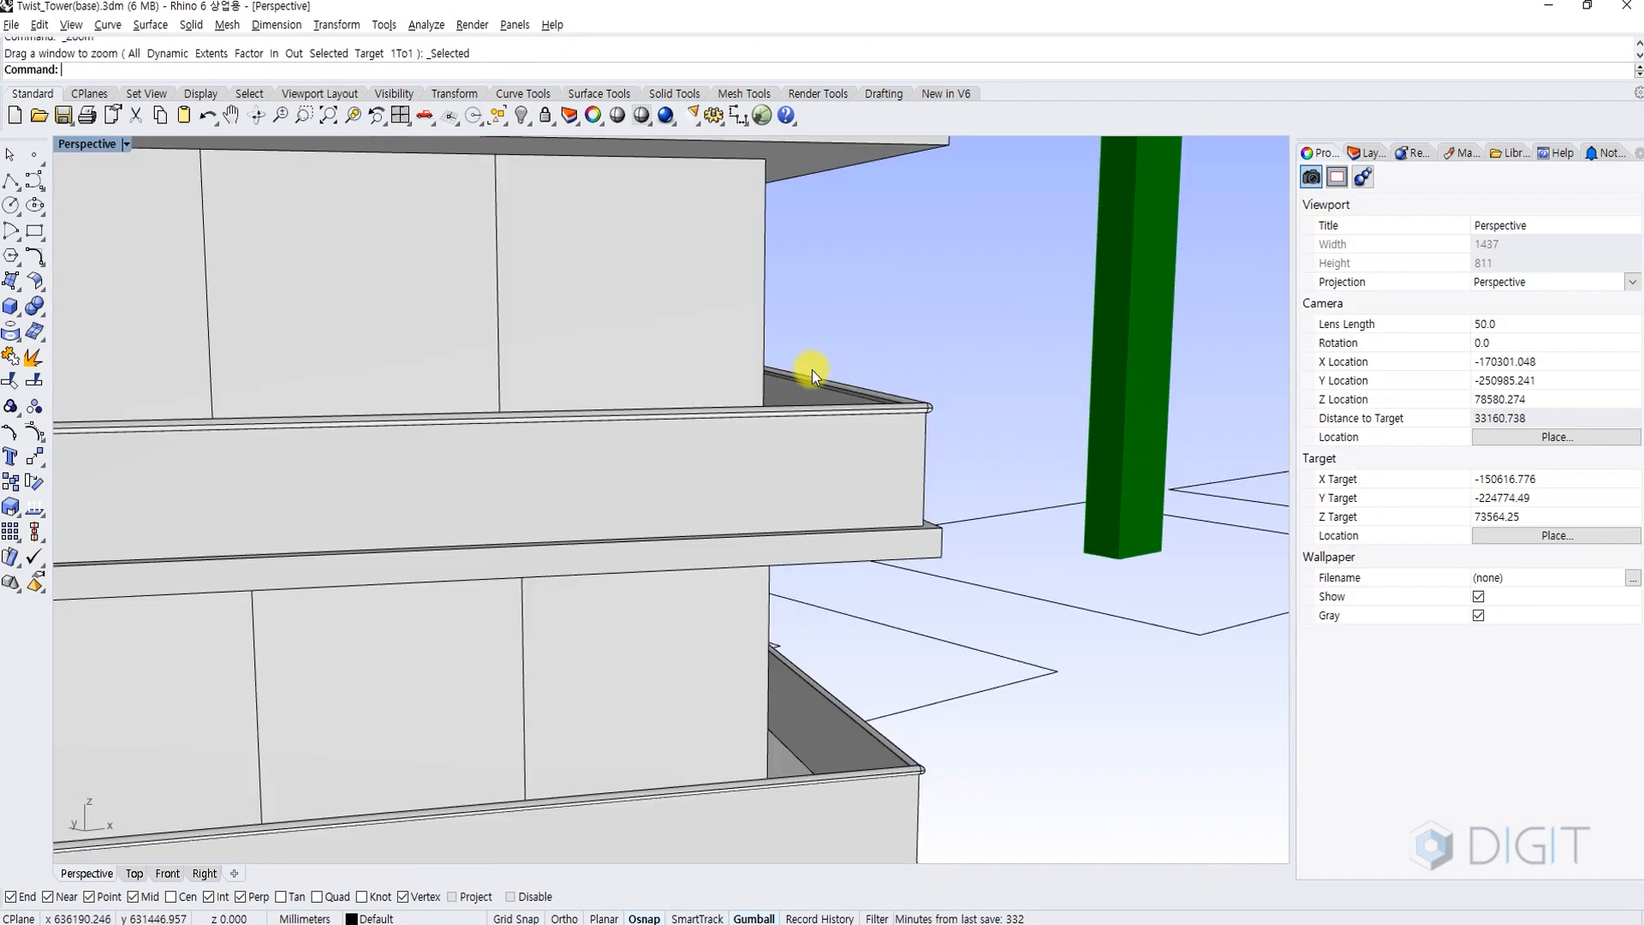
left_click(810, 372)
left_click(840, 346)
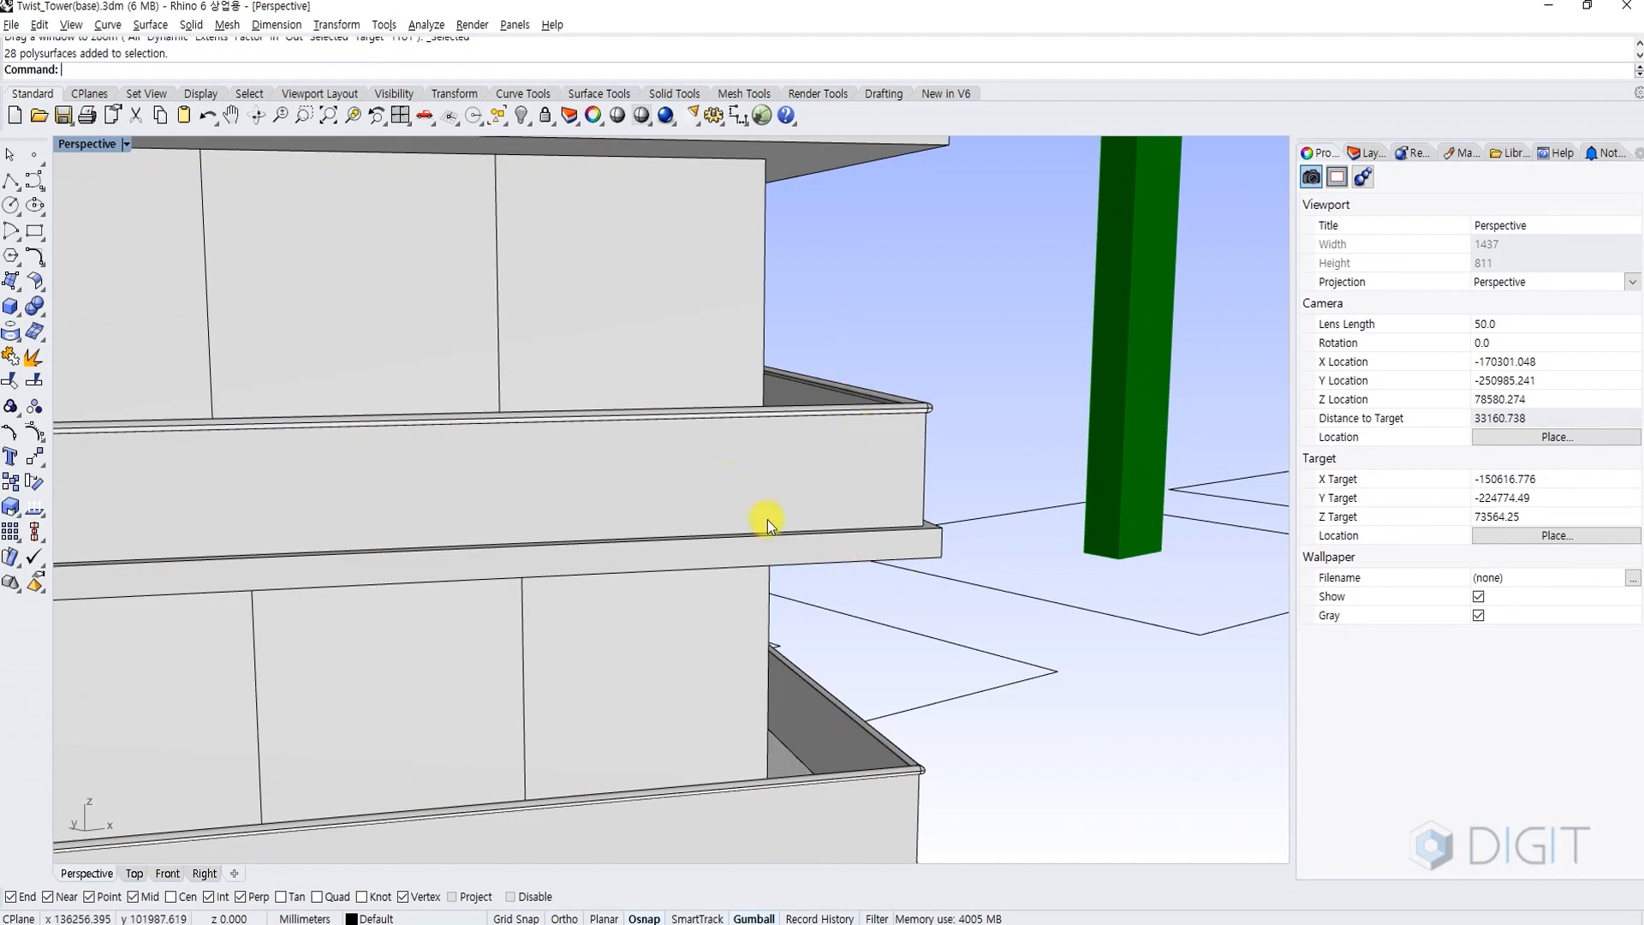
left_click(769, 274)
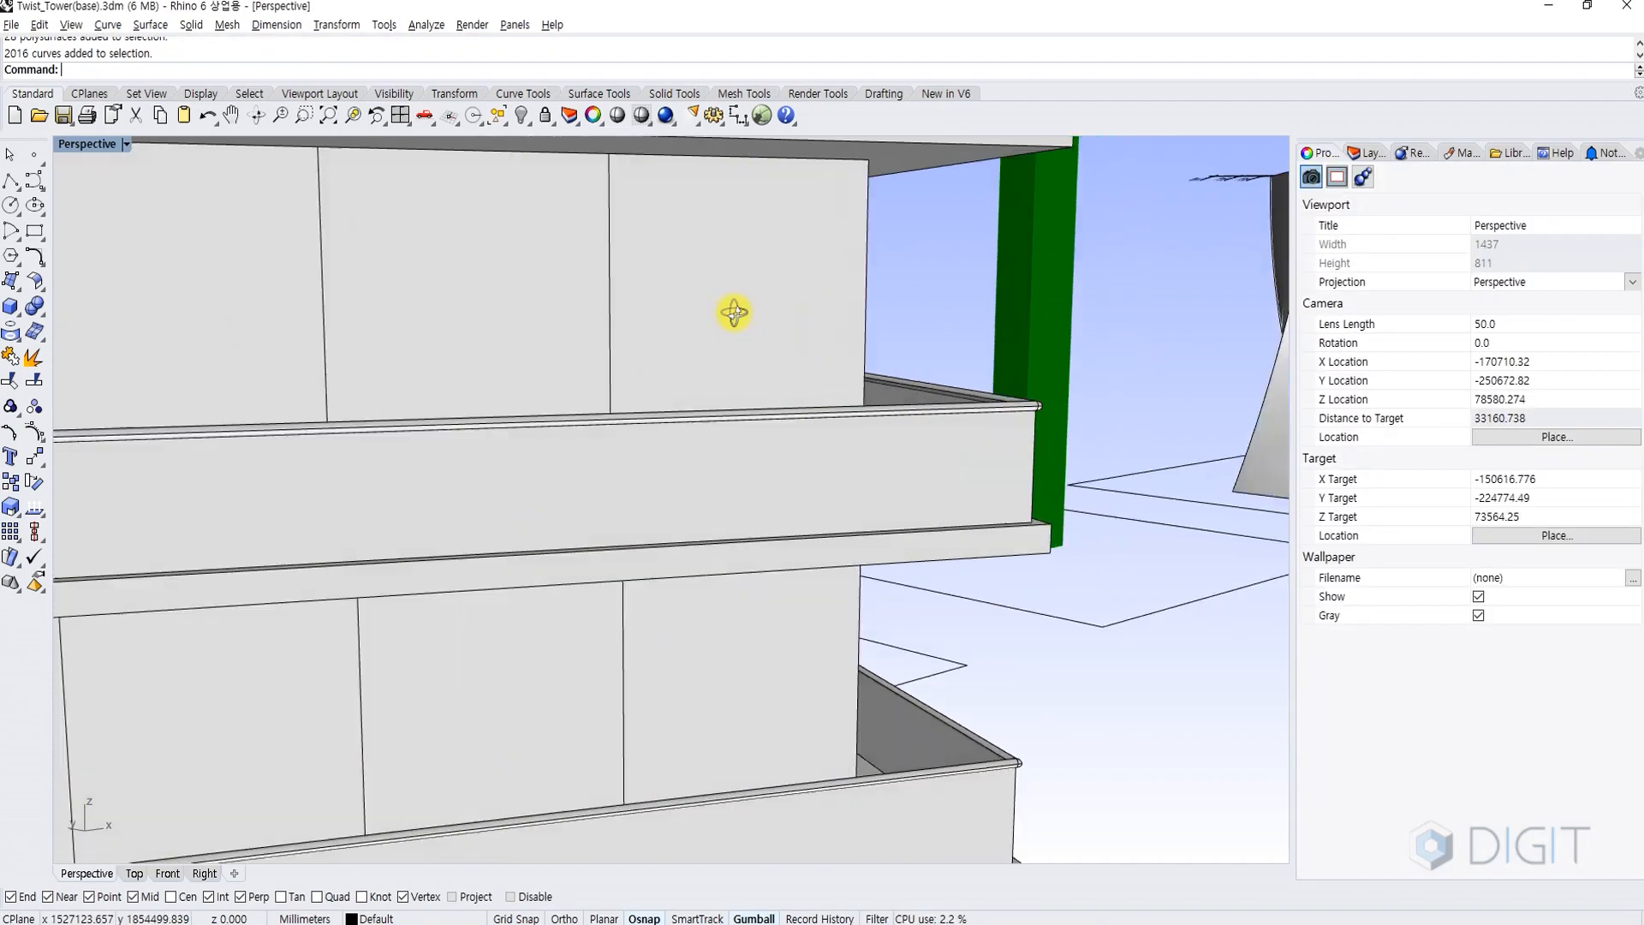
right_click_drag(734, 312, 737, 326)
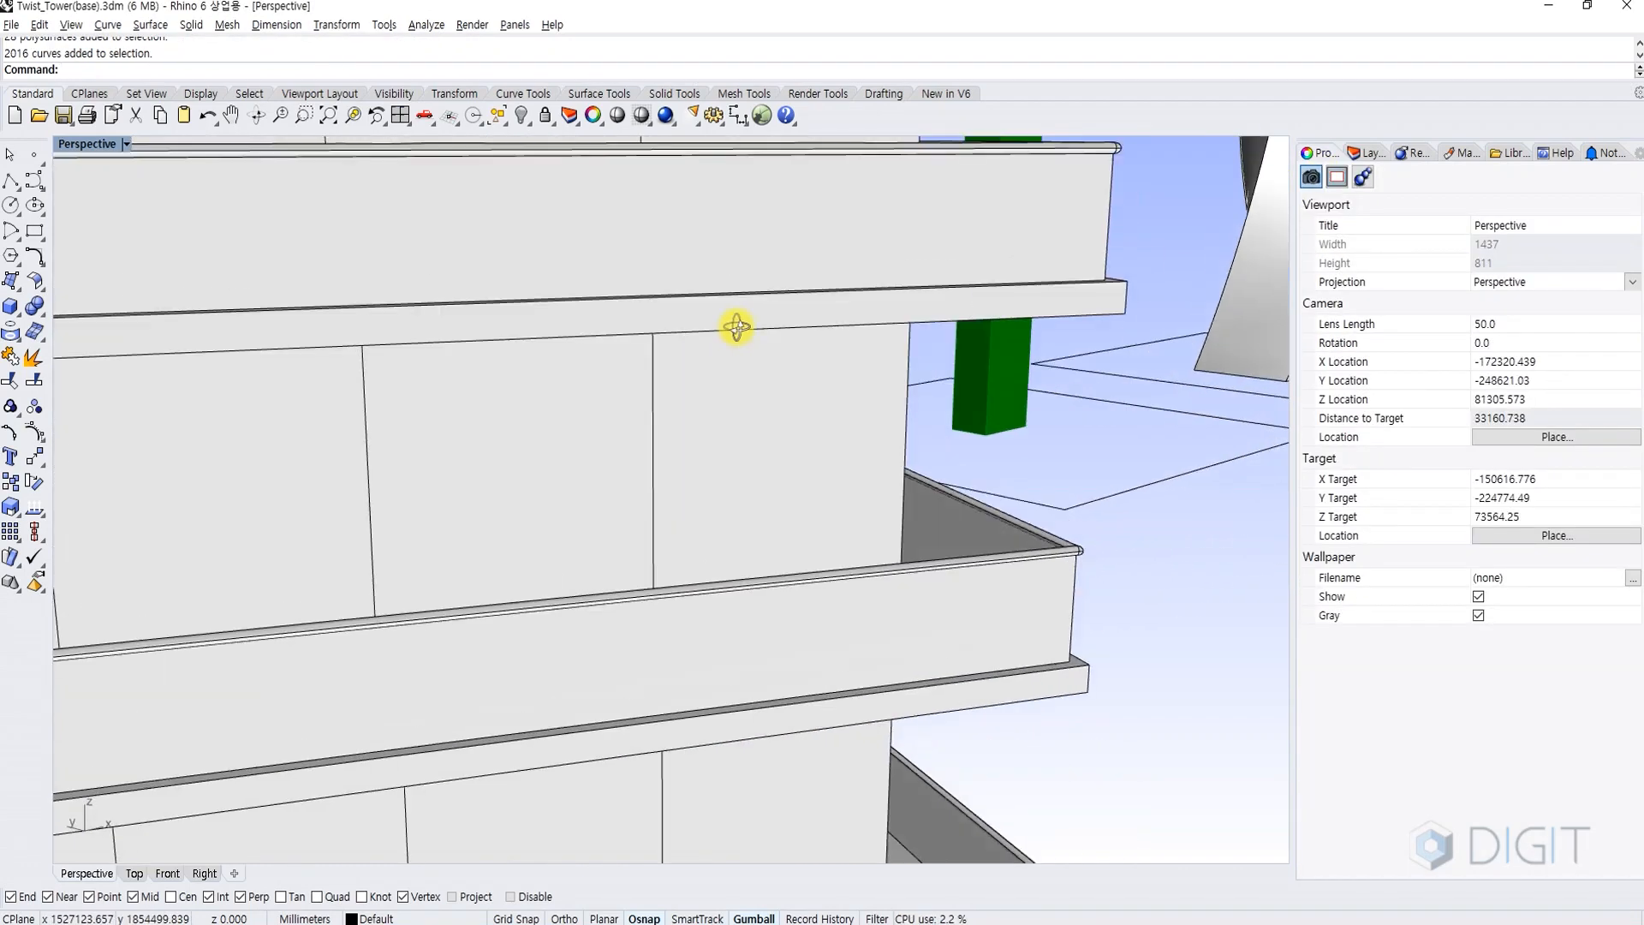
left_click(908, 345)
right_click(908, 345)
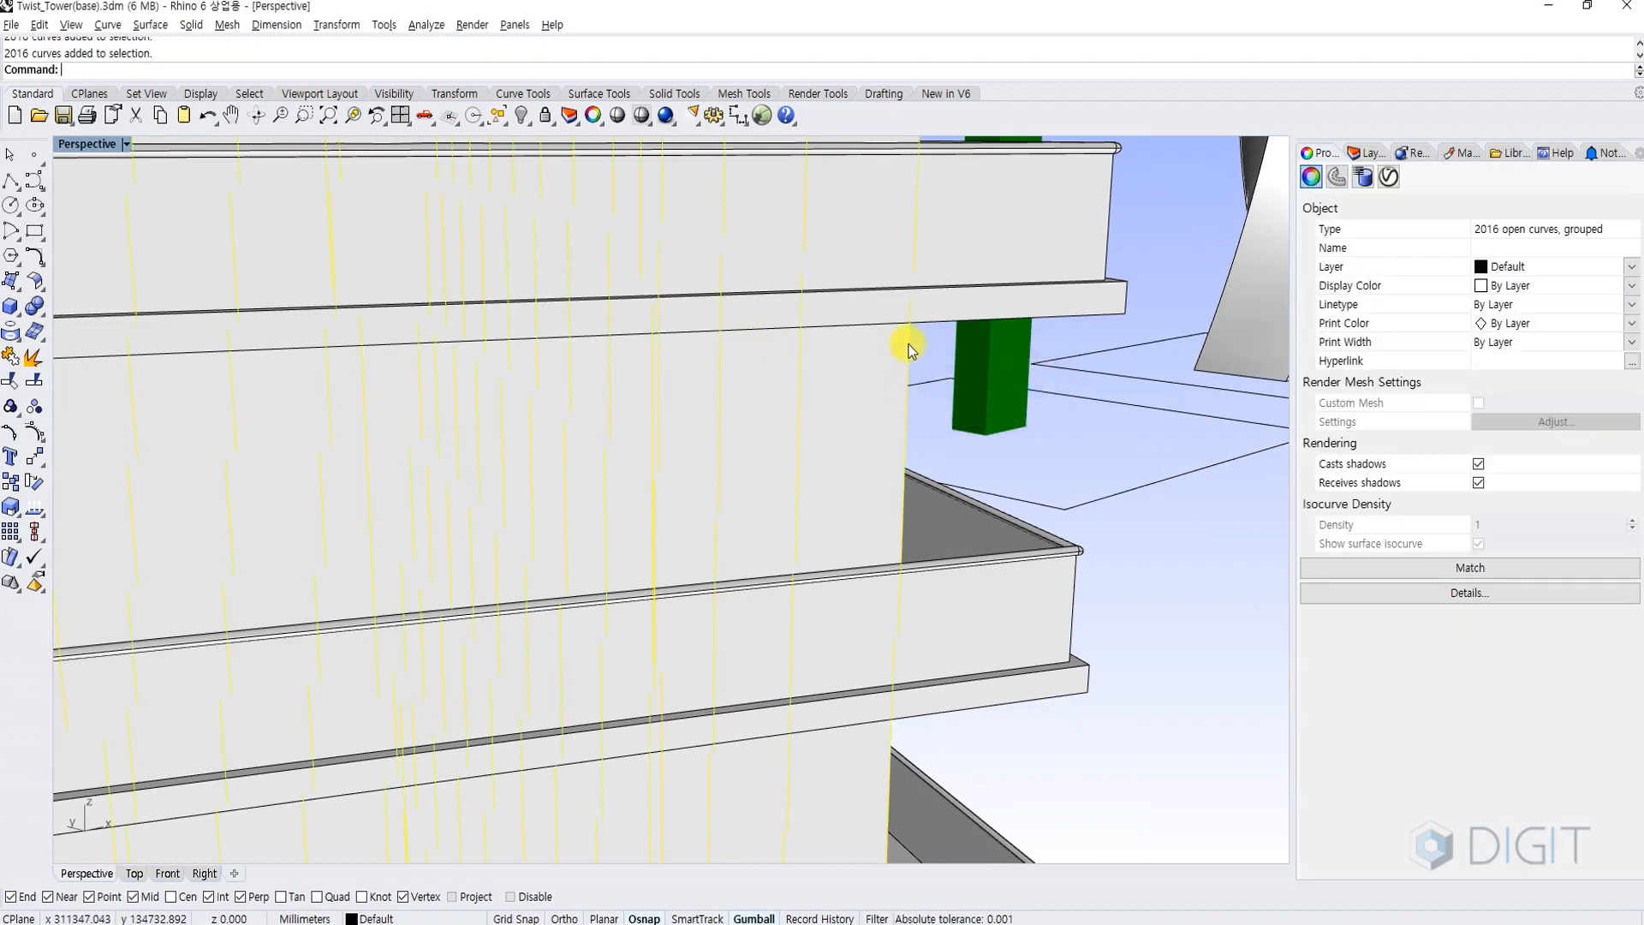
left_click(1338, 177)
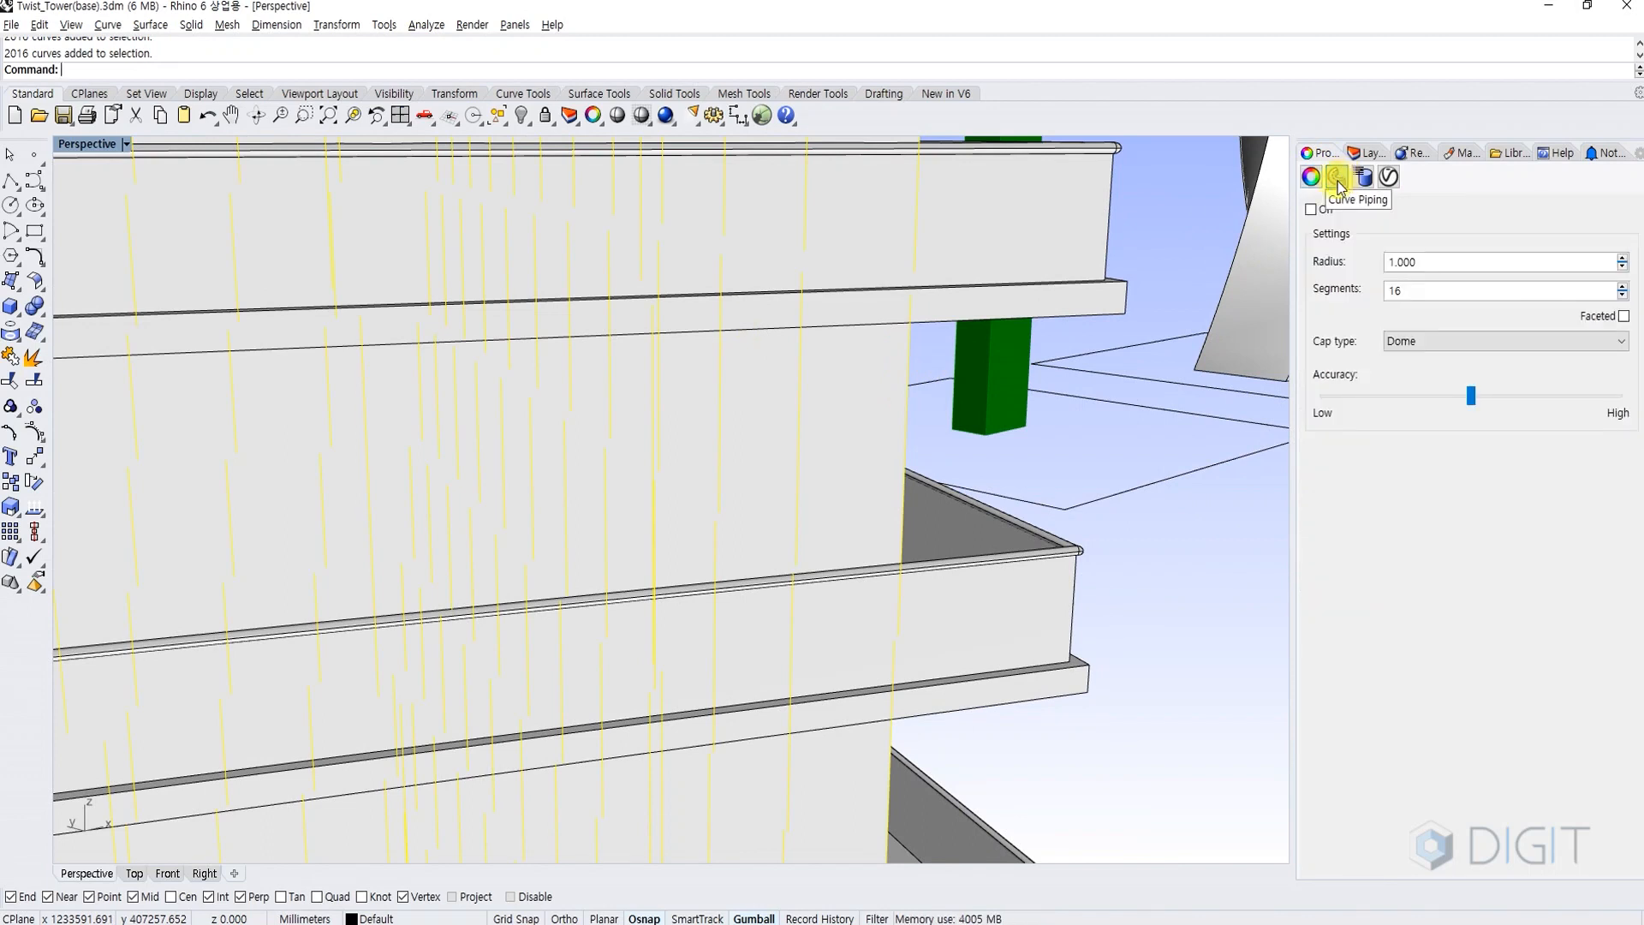
left_click(1323, 211)
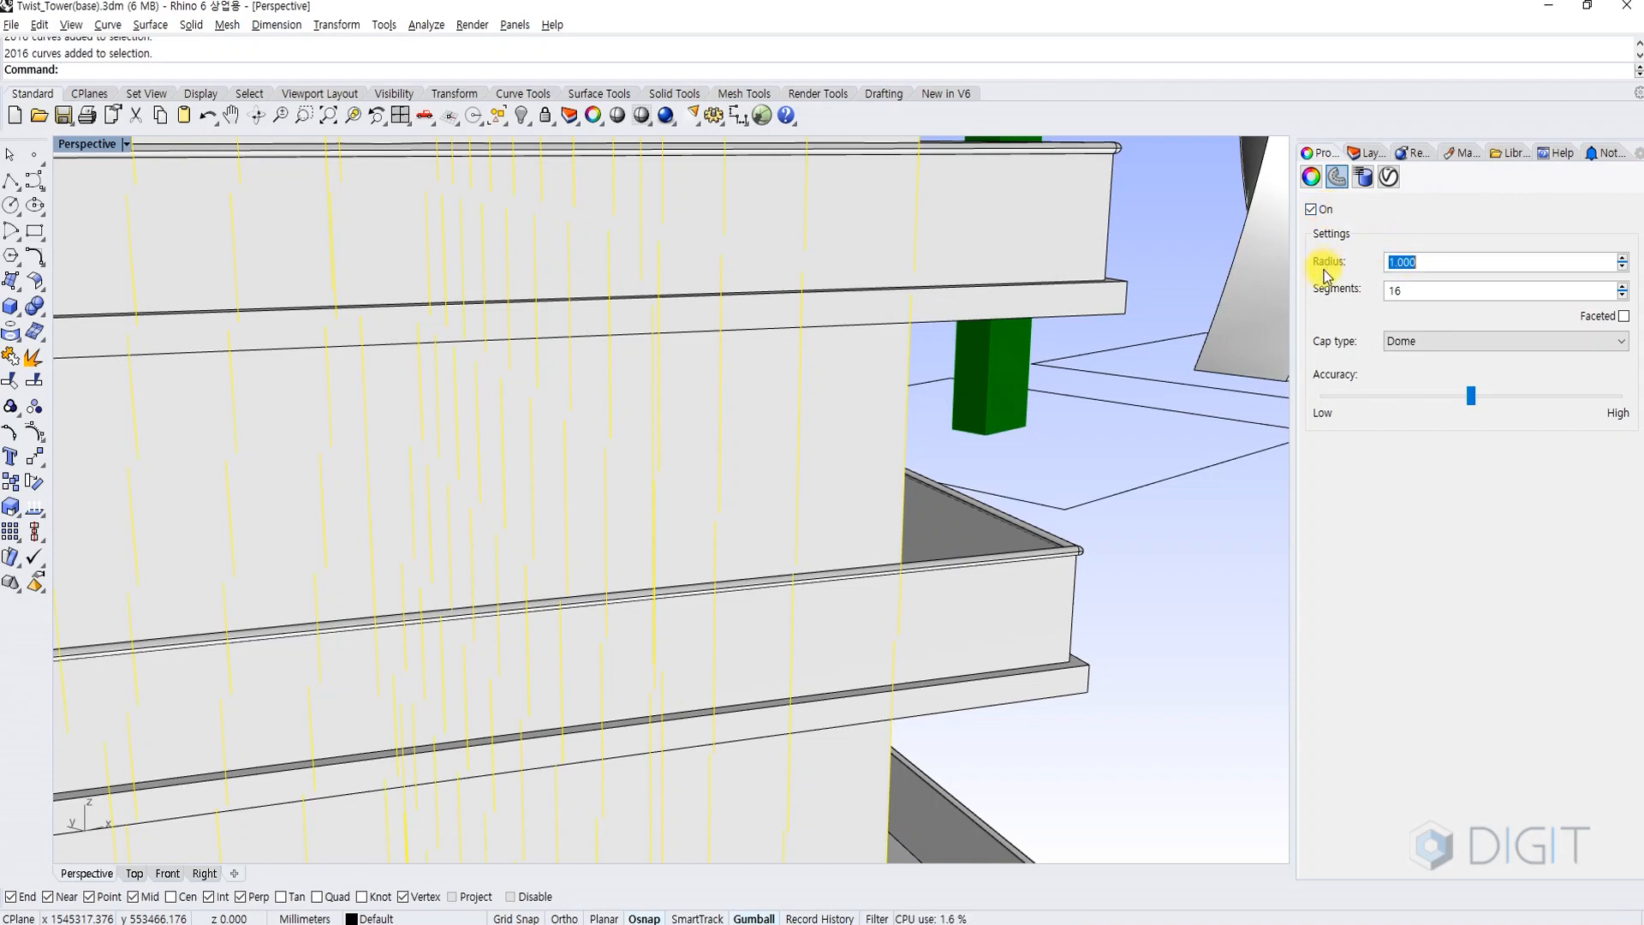
Set the facade curves' piping radius to 30 and the segments to 20.
type("30")
left_click(1488, 295)
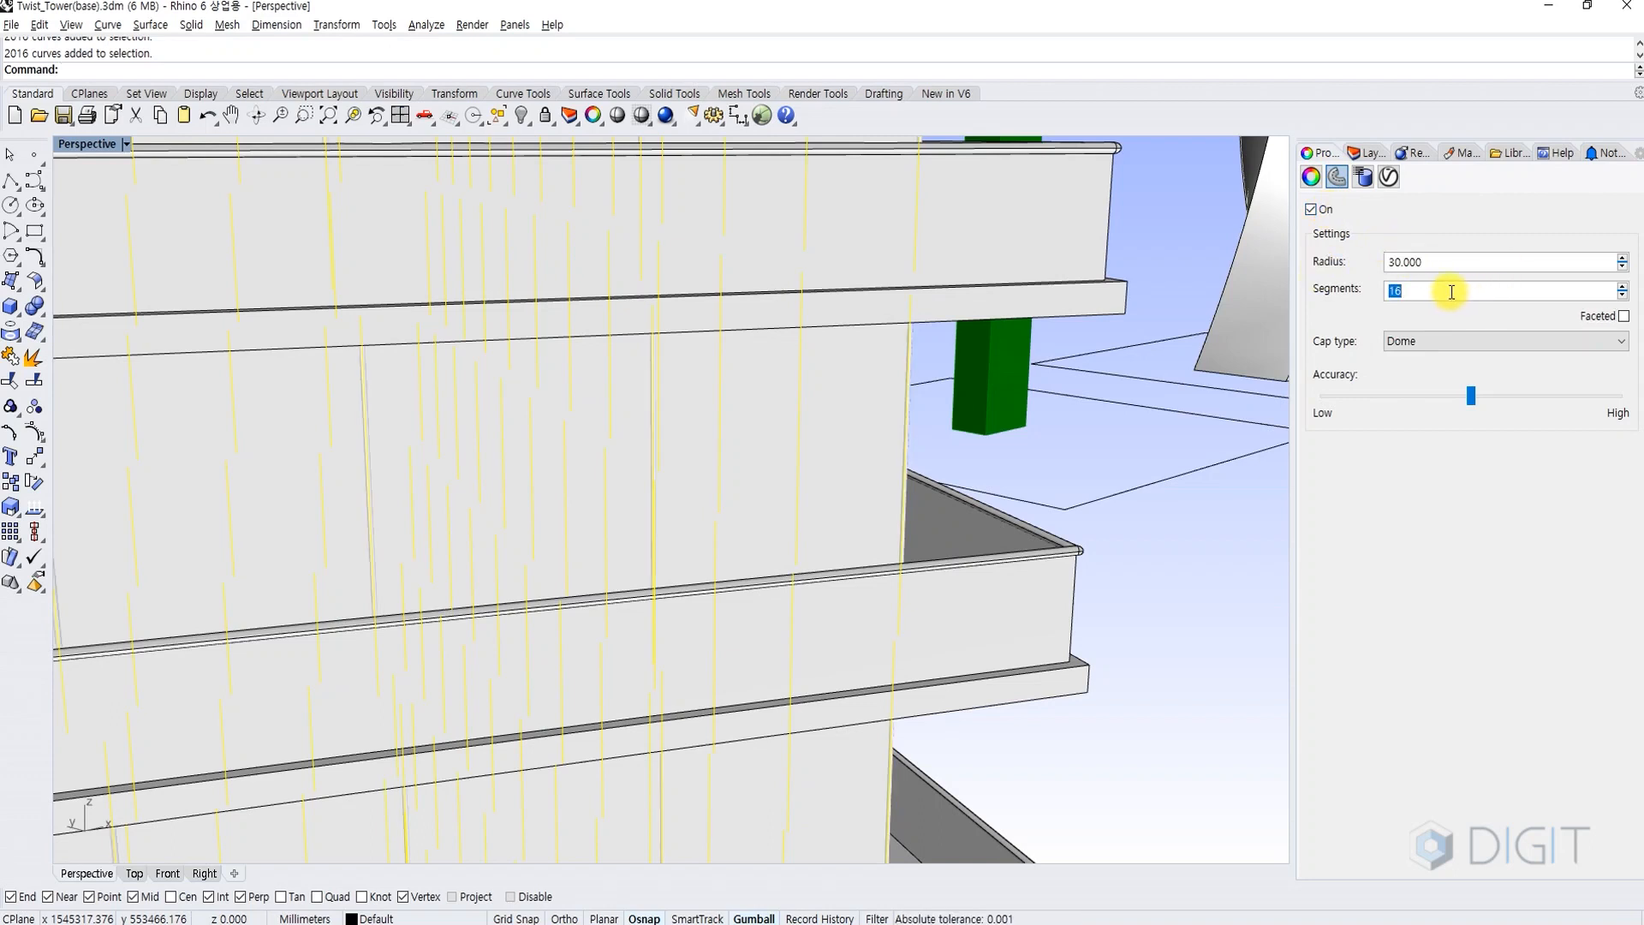
type("20")
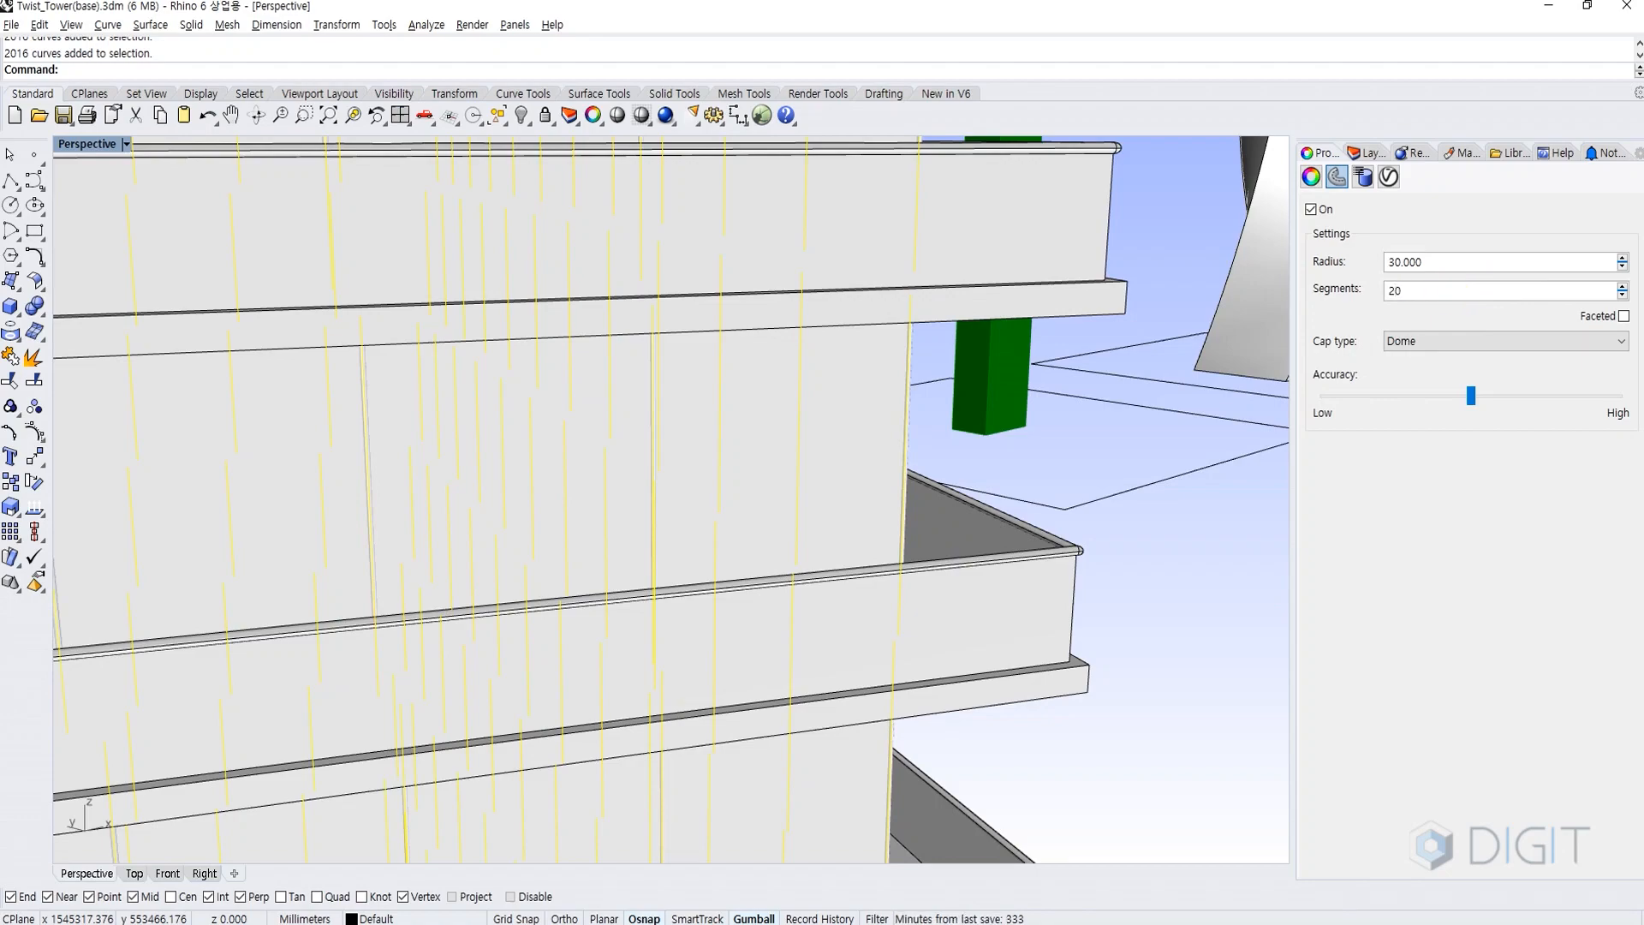
key("Return")
Inspect the piped vertical facade lines up close and across several floors.
scroll(984, 477, "down", 5)
scroll(947, 506, "up", 5)
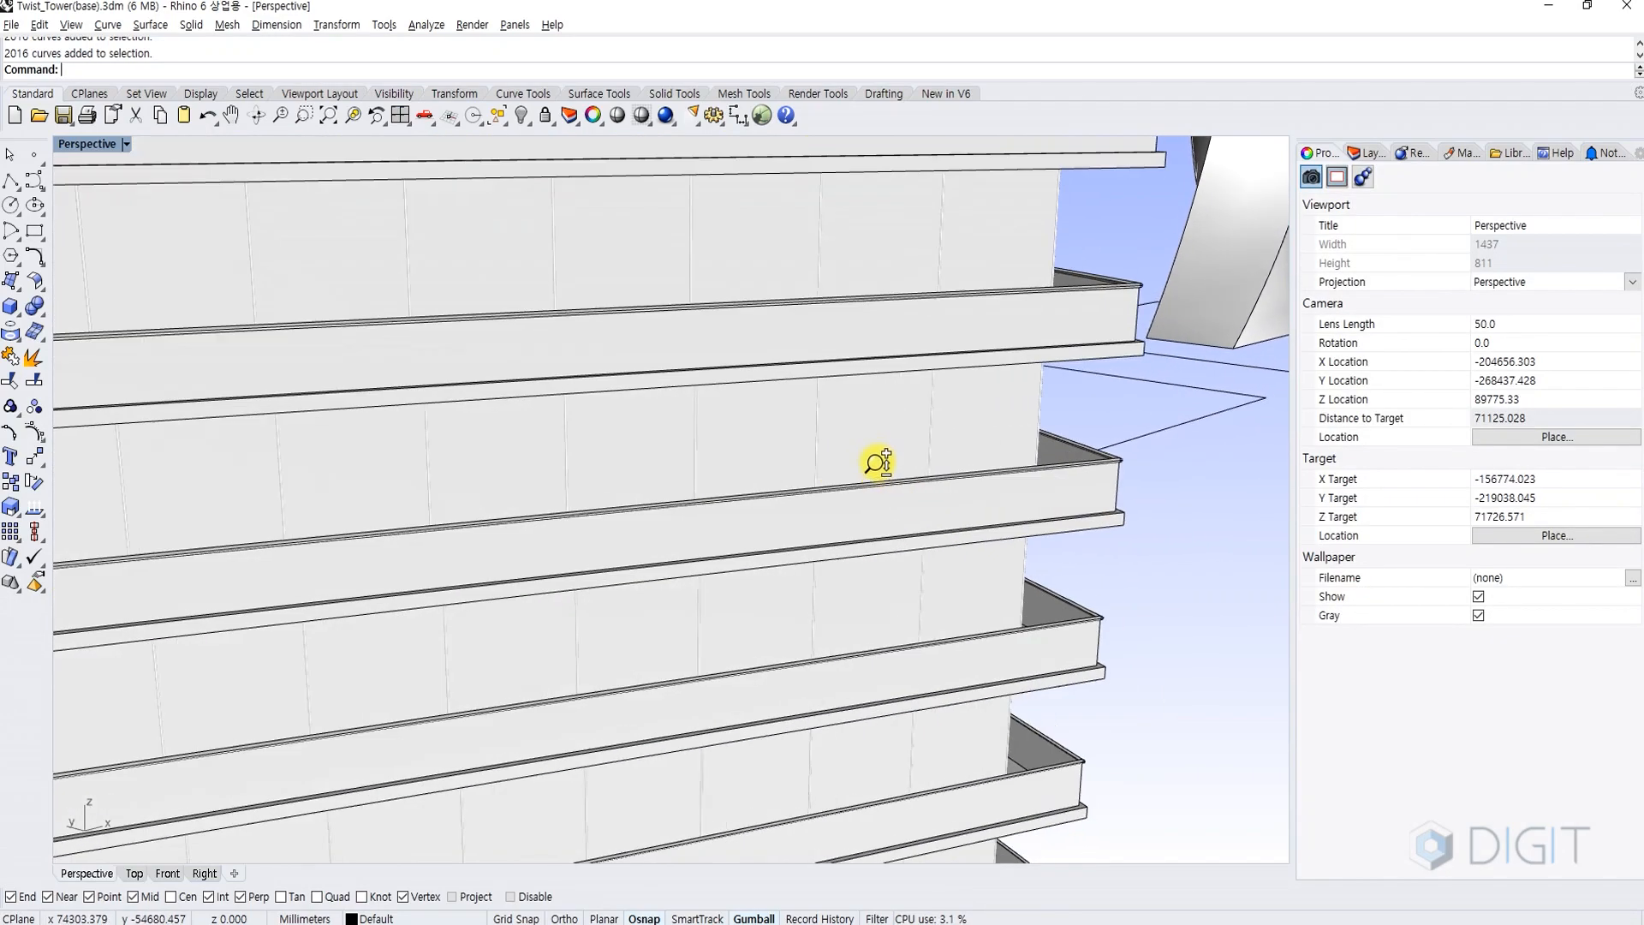
scroll(880, 427, "up", 1)
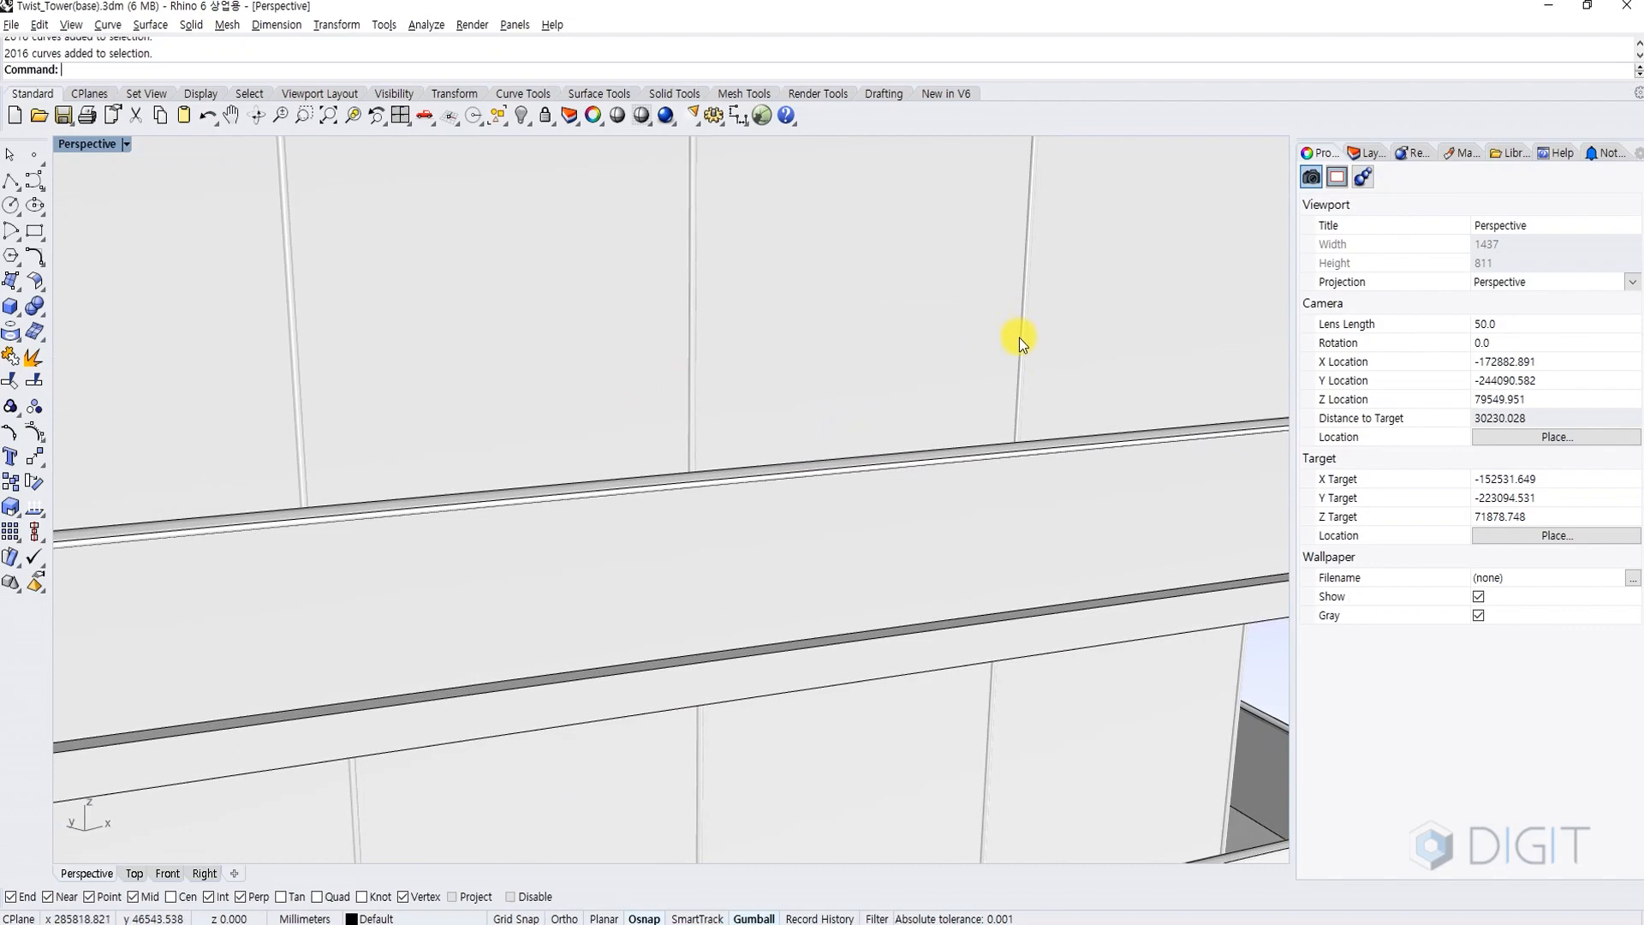
left_click(1026, 340)
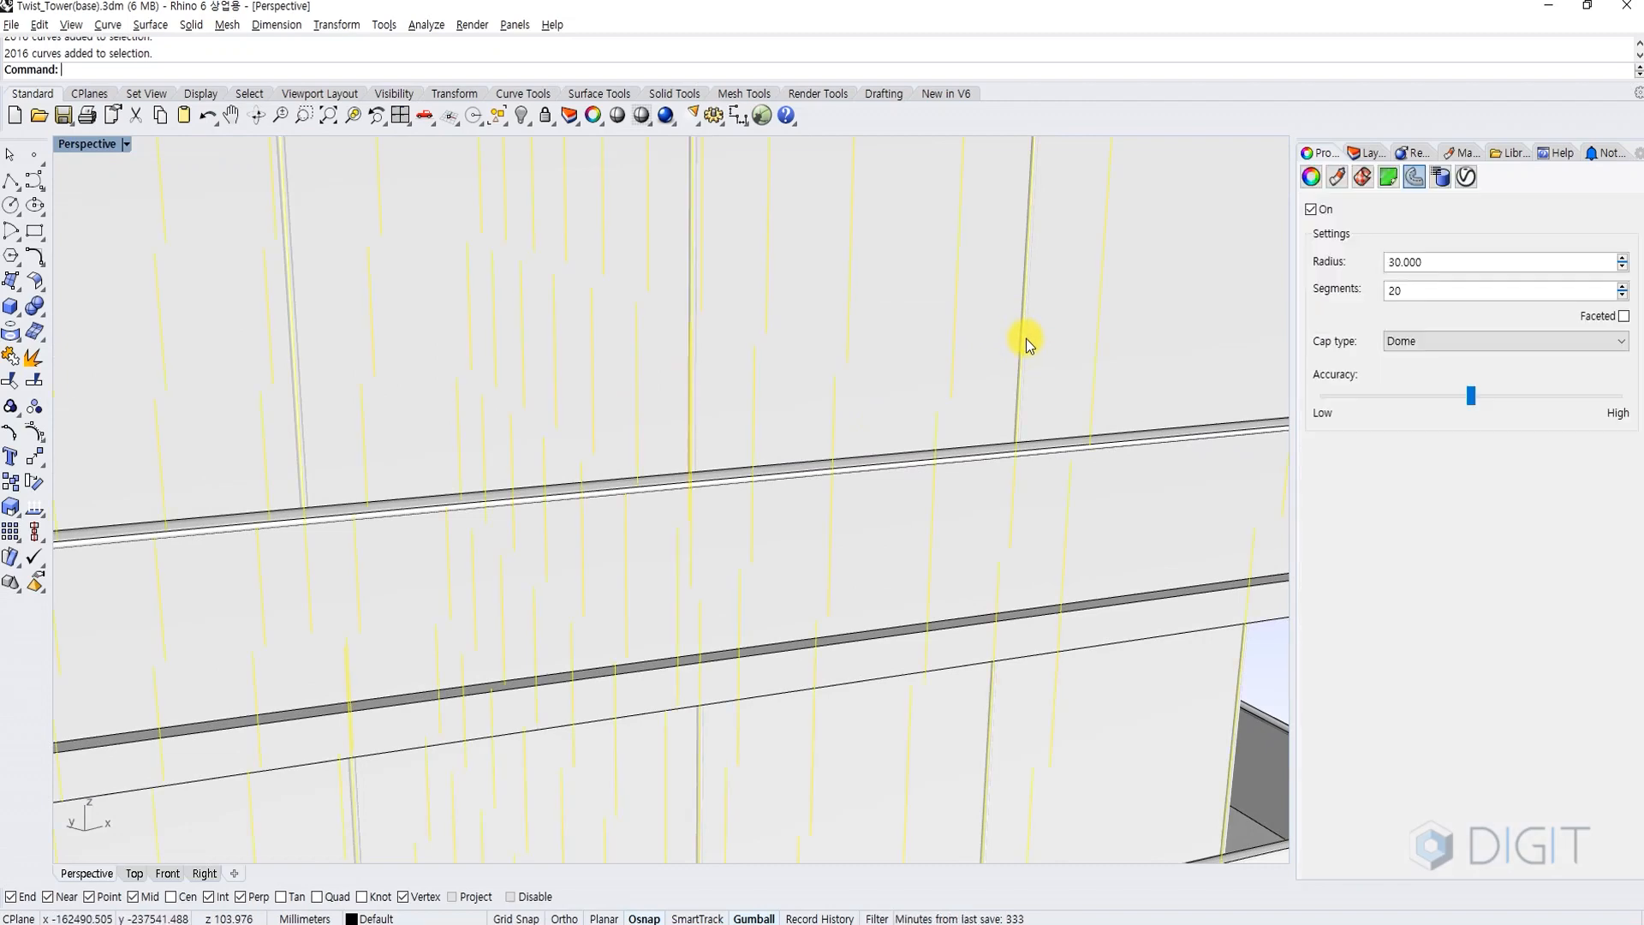
key("Escape")
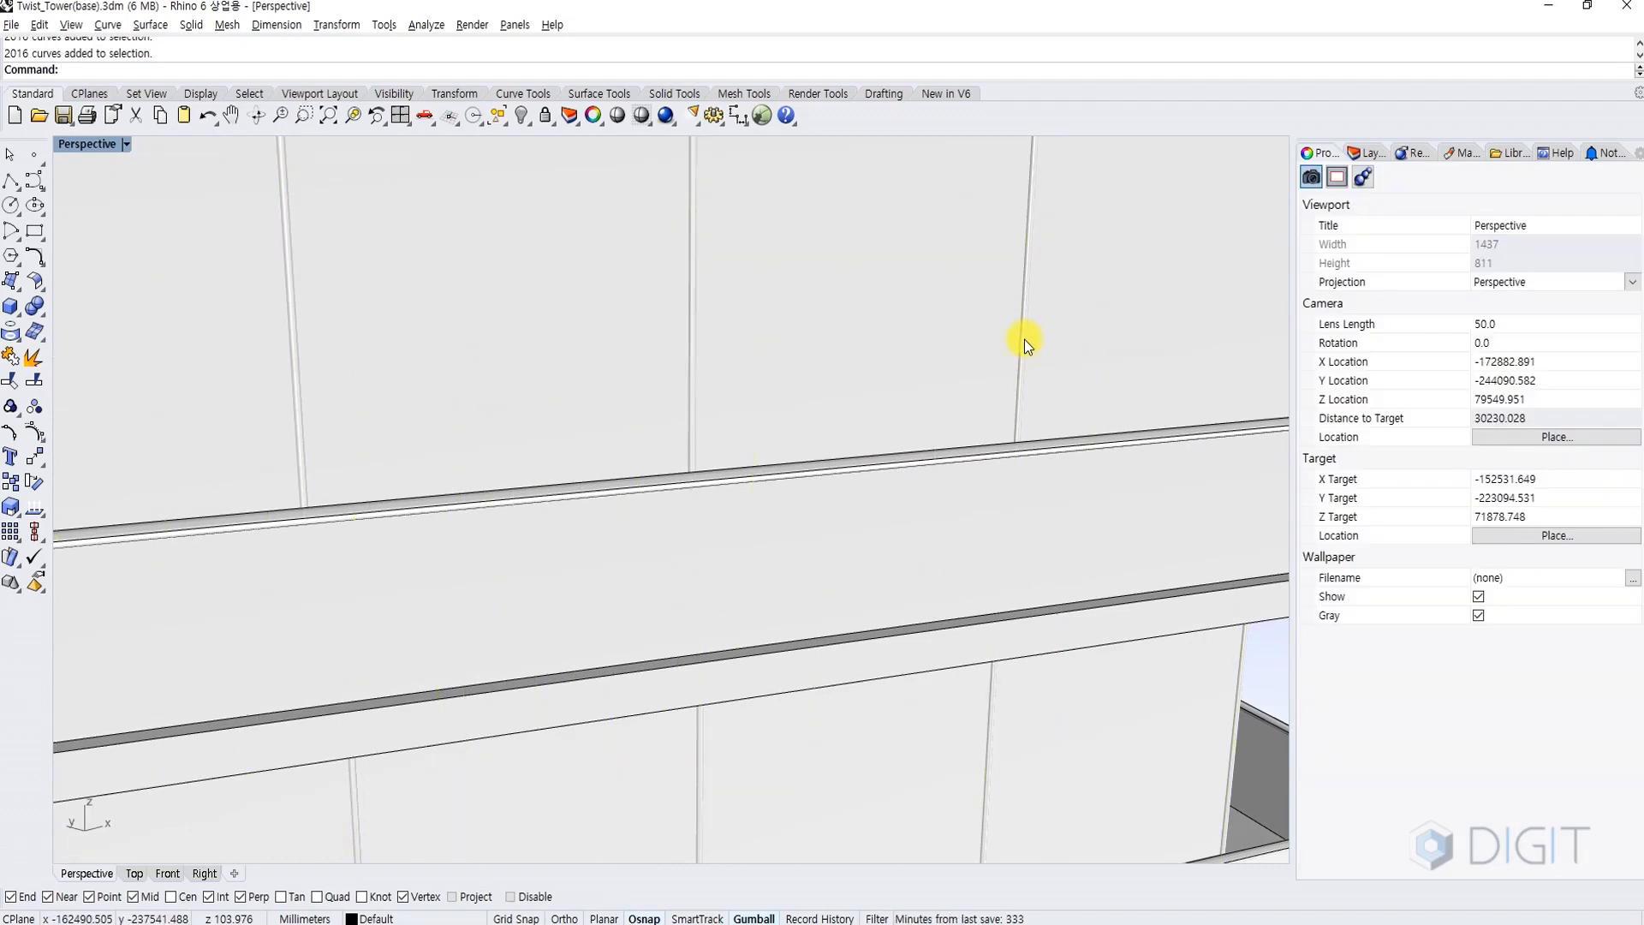
scroll(1025, 339, "down", 4)
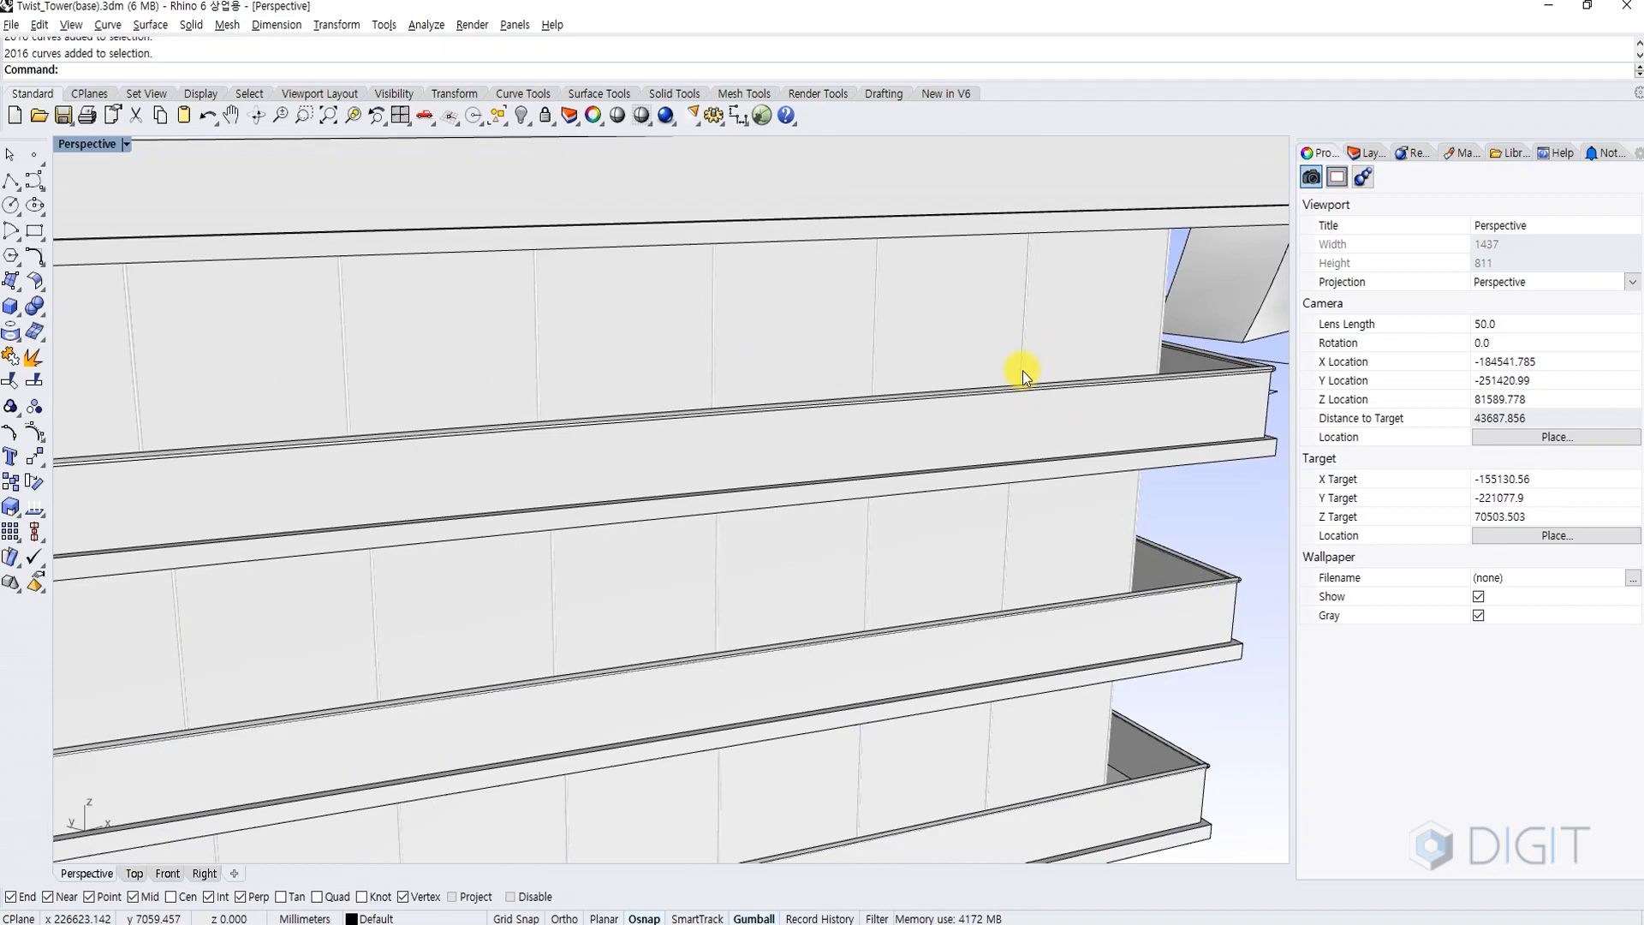
scroll(1022, 372, "down", 6)
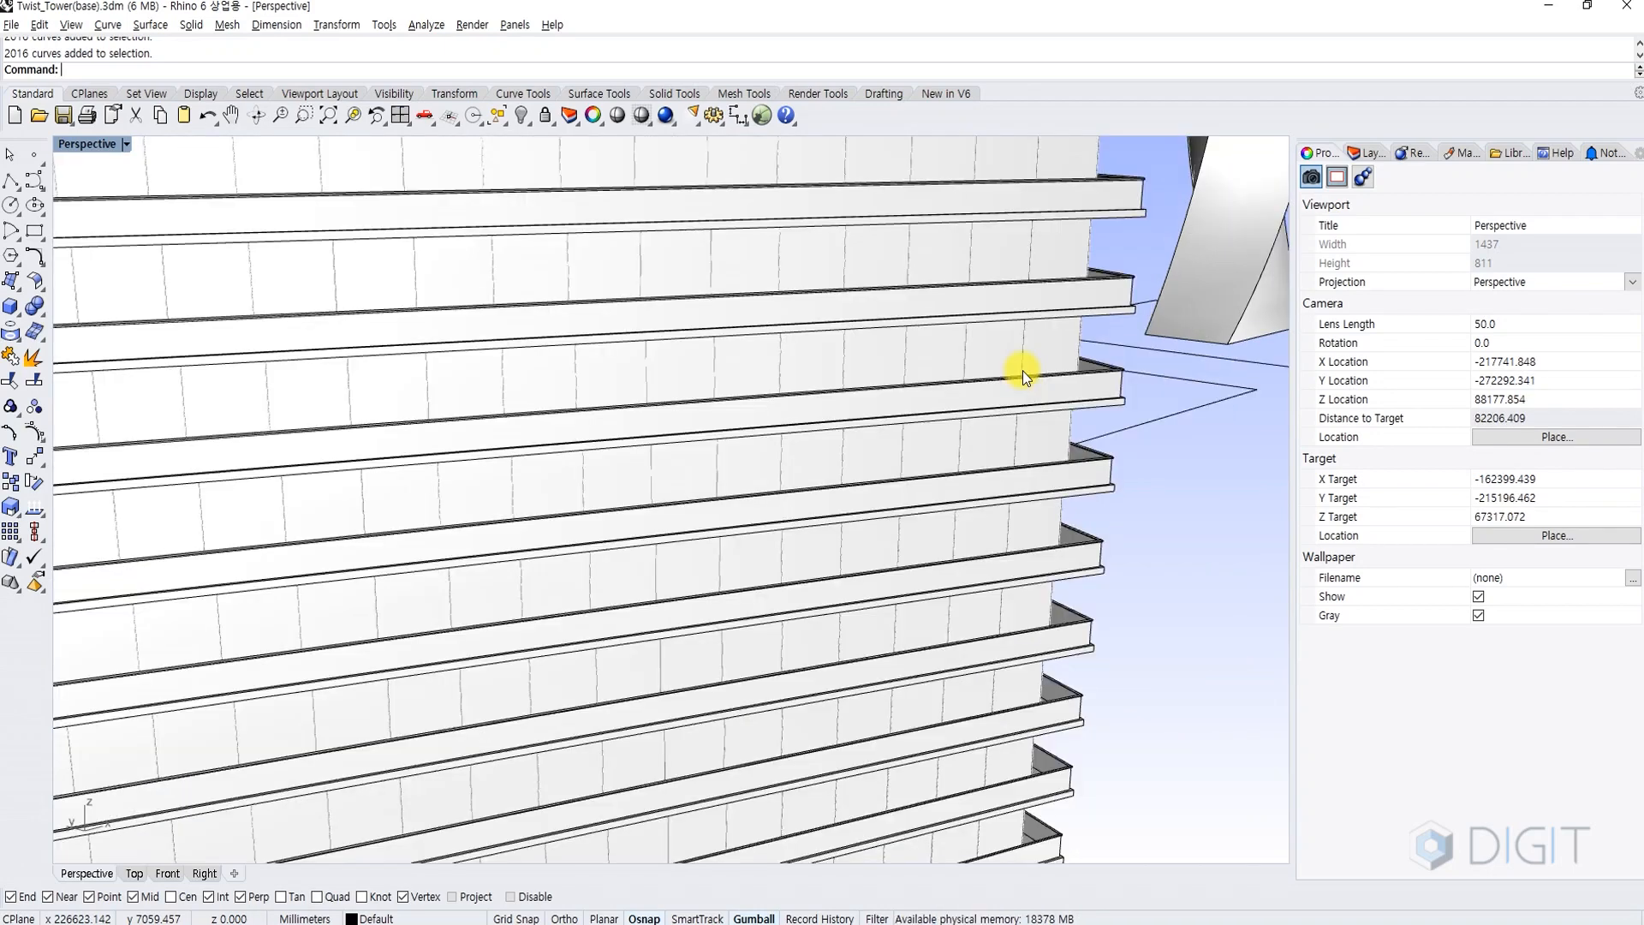